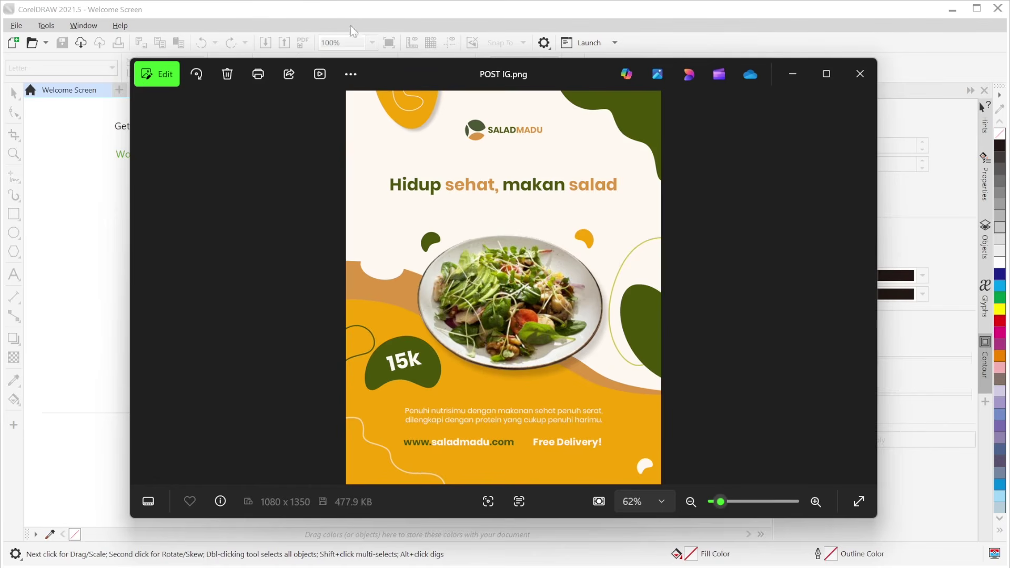
# Start a new document and name it "Post Instagra".
pyautogui.click(157, 10)
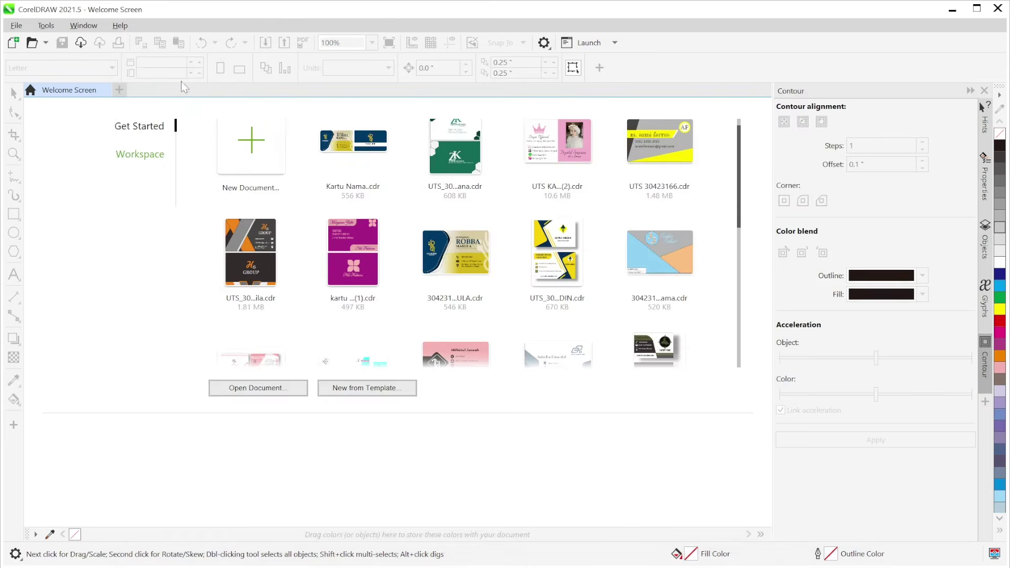
pyautogui.click(255, 166)
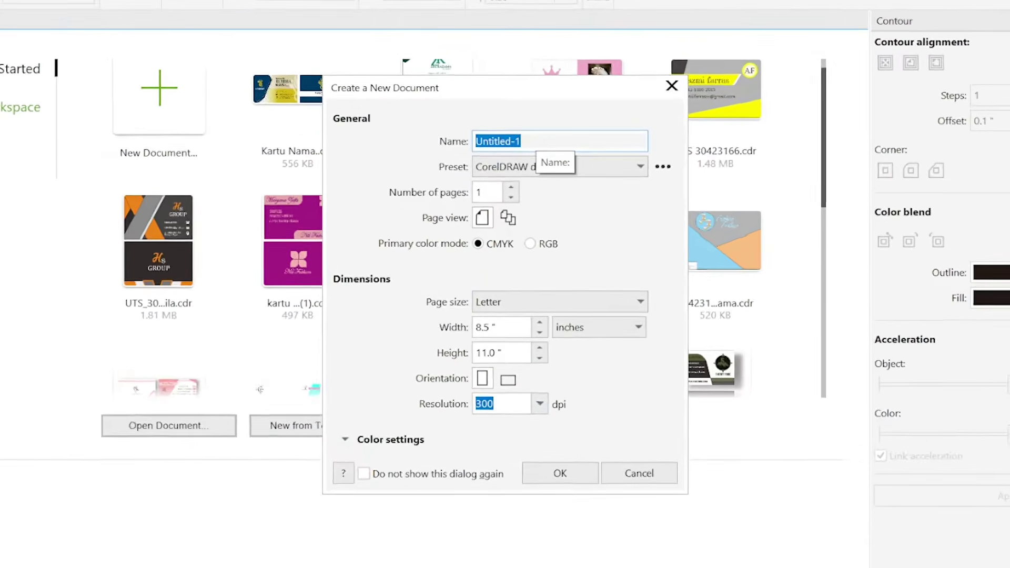
pyautogui.write('Pos')
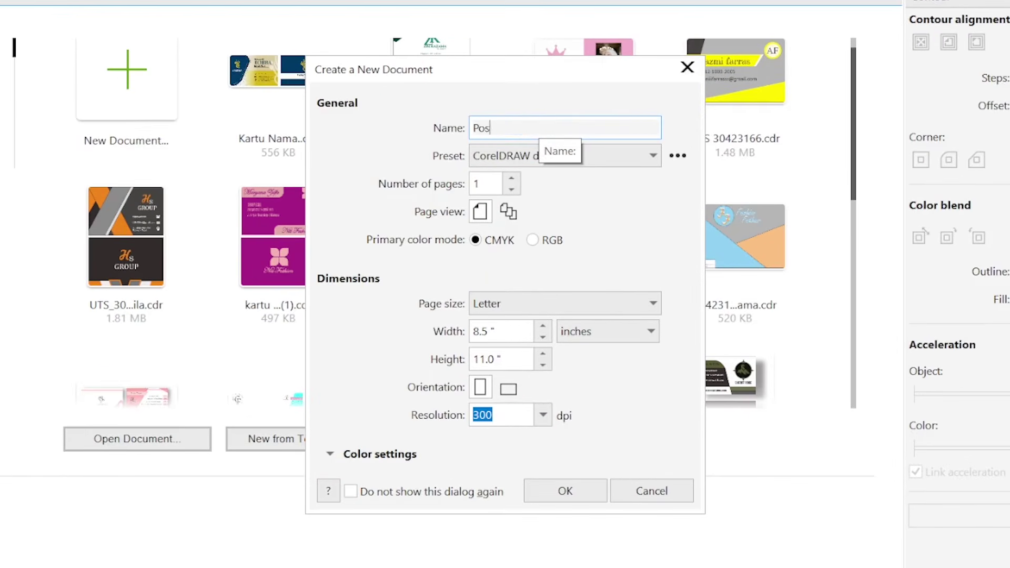
pyautogui.write('t Instagra')
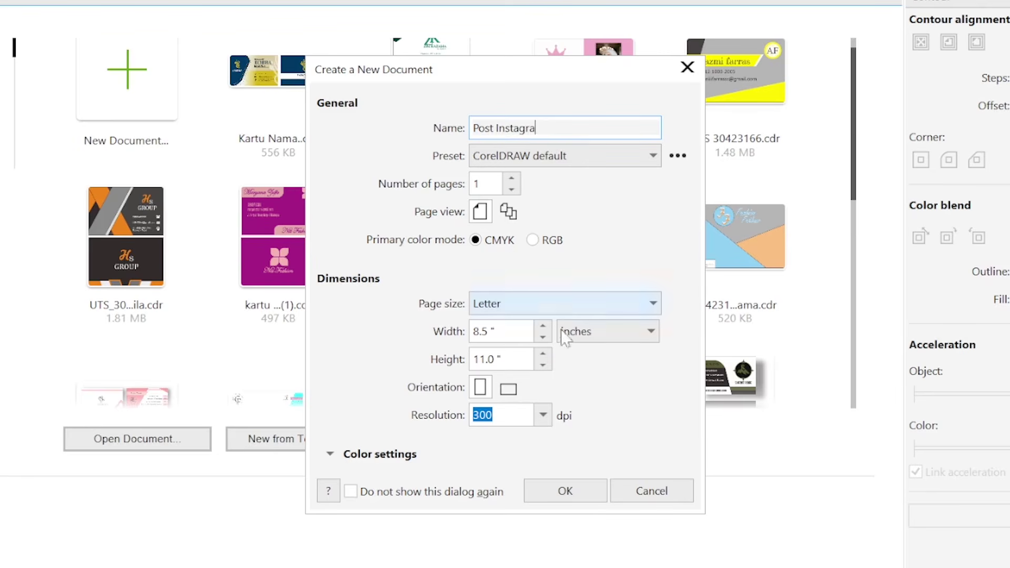
# Set the new document's measurement units to pixels.
pyautogui.click(609, 334)
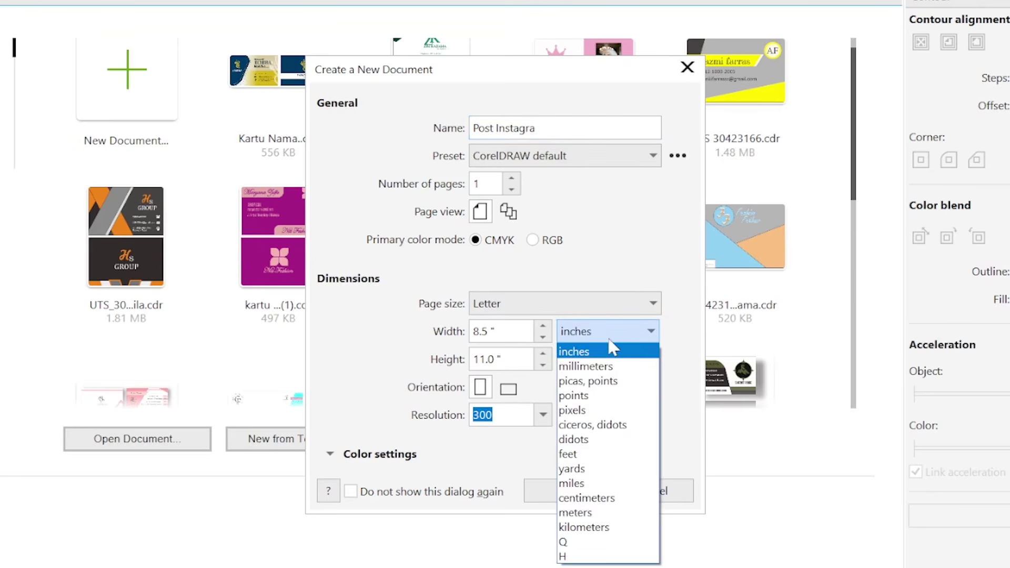
pyautogui.click(594, 498)
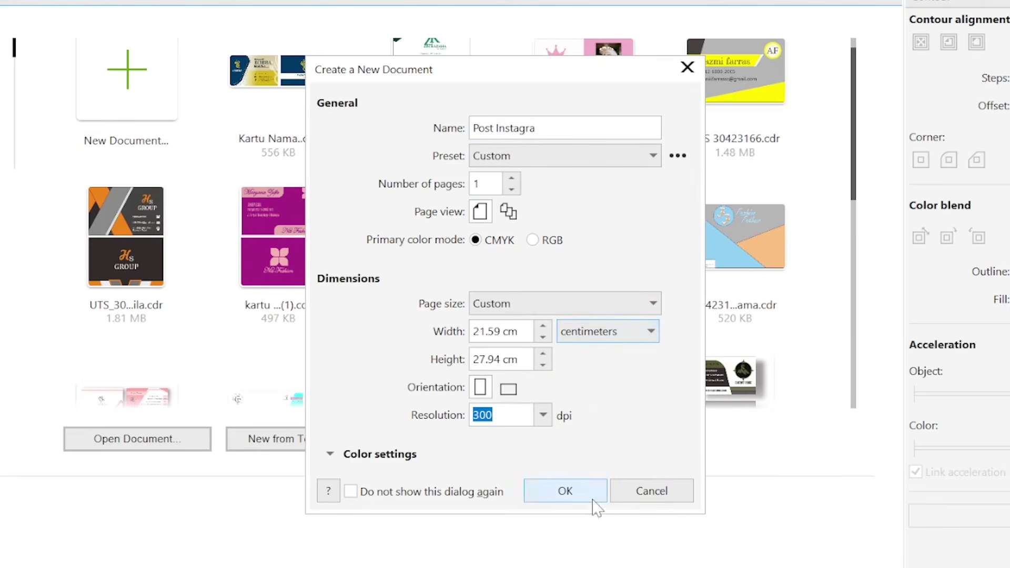
pyautogui.click(569, 333)
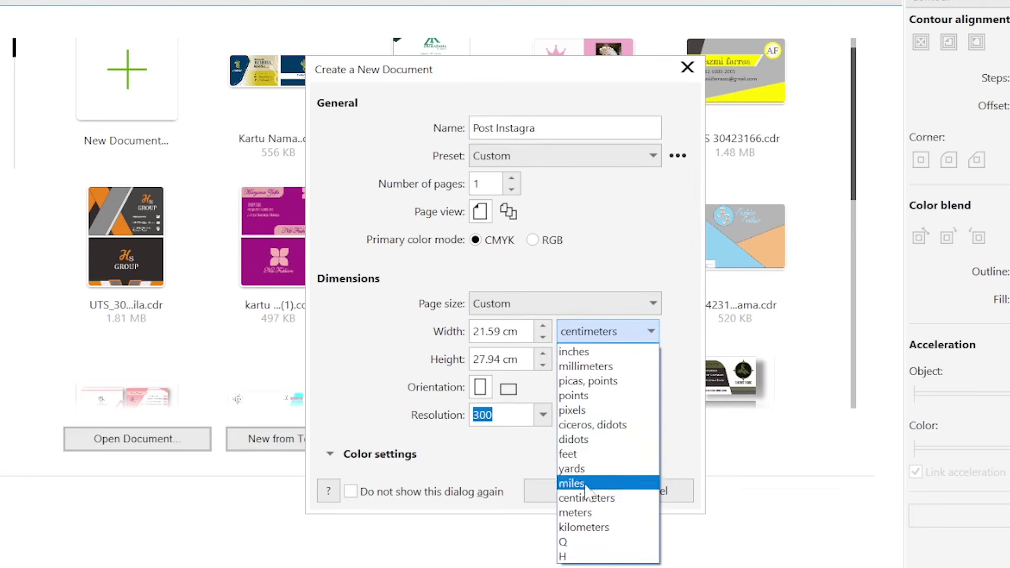
pyautogui.click(588, 412)
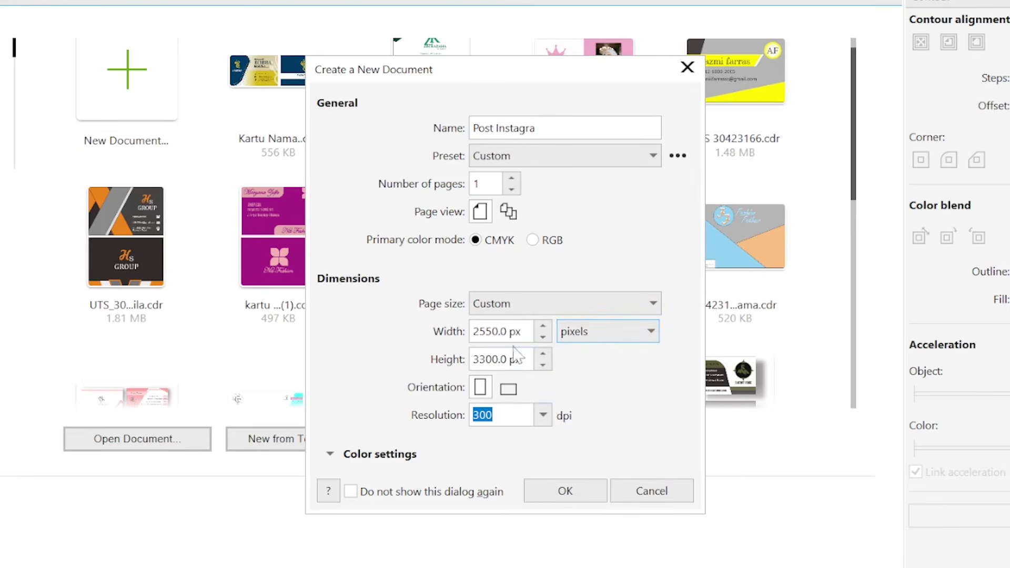
# Set the page width to 1080 px and the height to 1350 px, and create the document.
pyautogui.moveTo(510, 337); pyautogui.dragTo(457, 355)
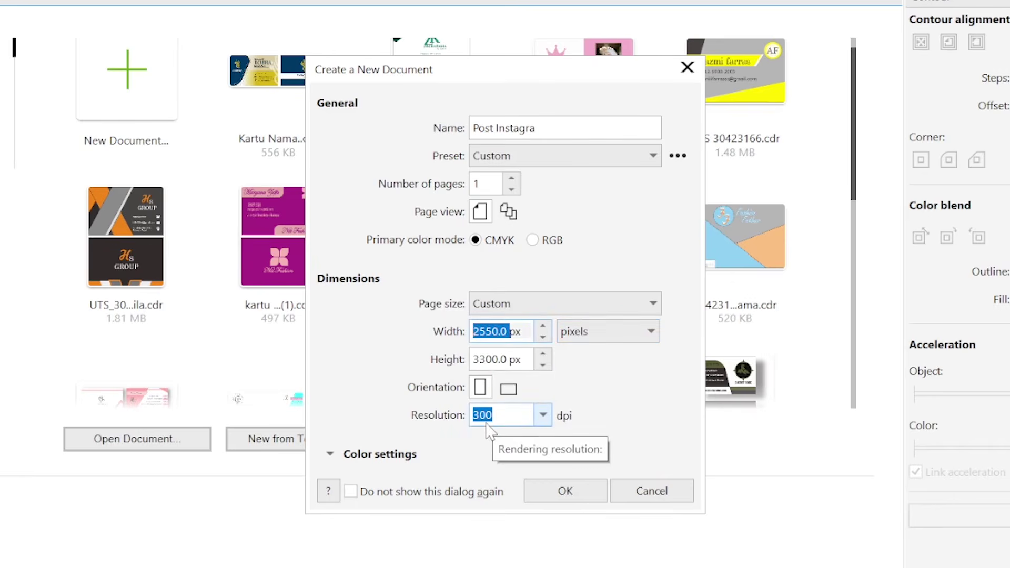
pyautogui.write('18')
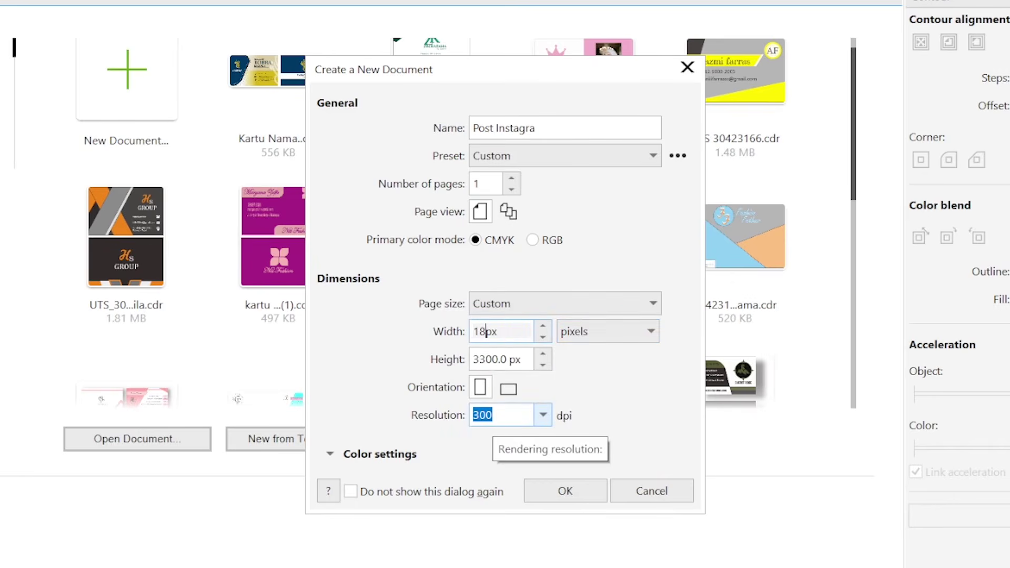
pyautogui.press('BackSpace')
pyautogui.write('080')
pyautogui.click(507, 360)
pyautogui.hotkey('shift', 'Home')
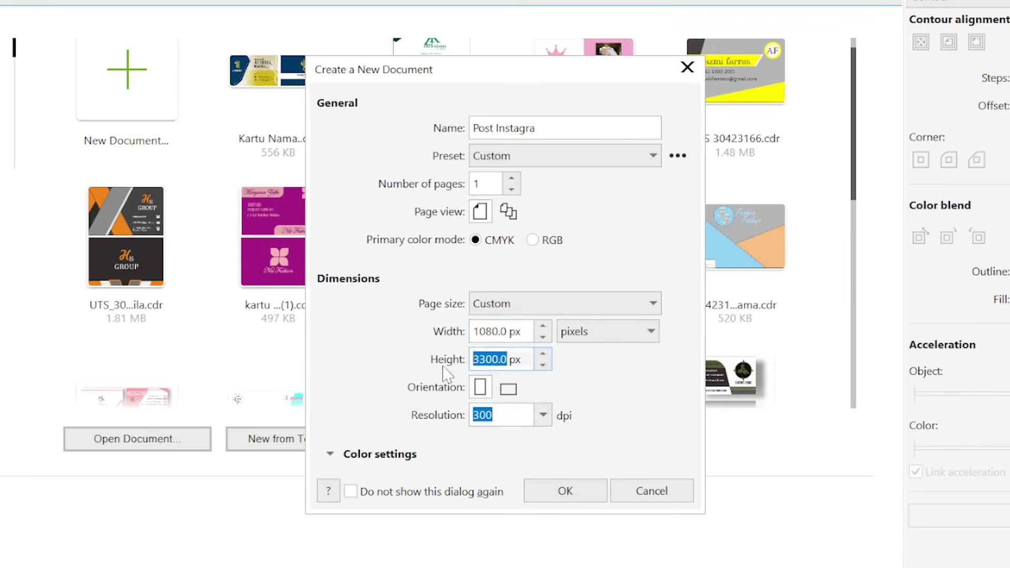
pyautogui.write('13')
pyautogui.write('50')
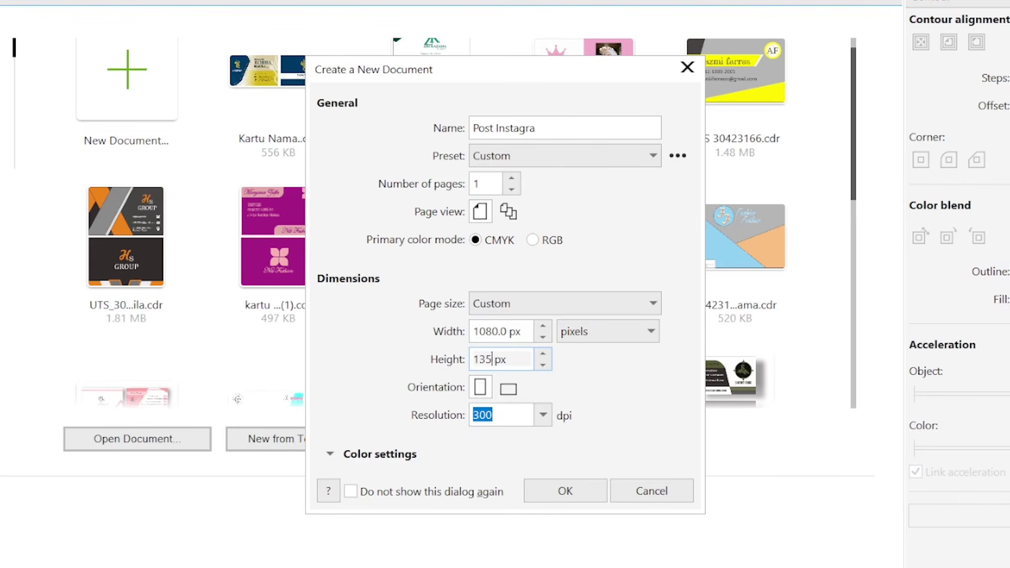
pyautogui.click(565, 492)
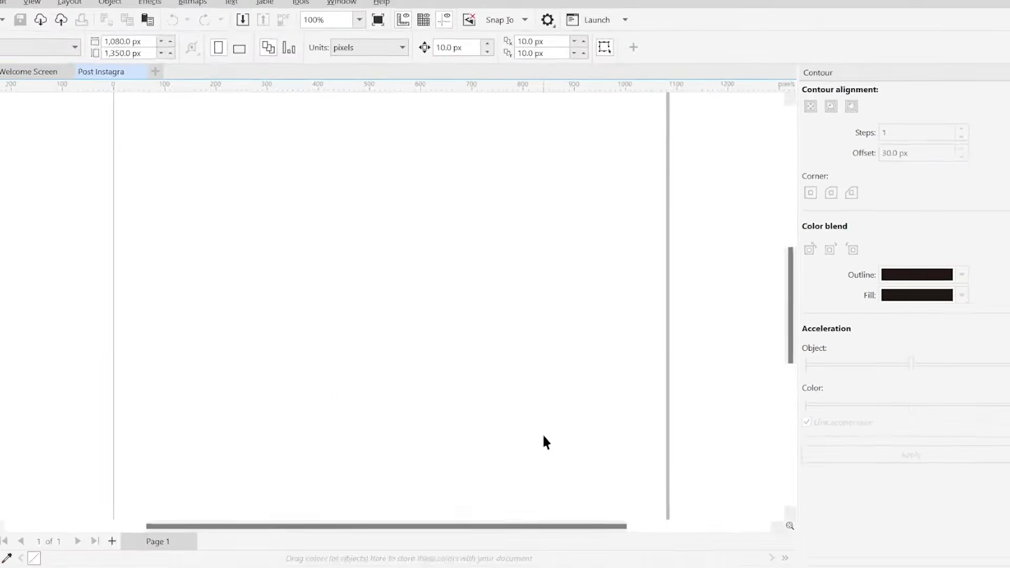
# Collapse the Contour docker to free up the drawing area around the page.
pyautogui.scroll(-2, 479, 327)
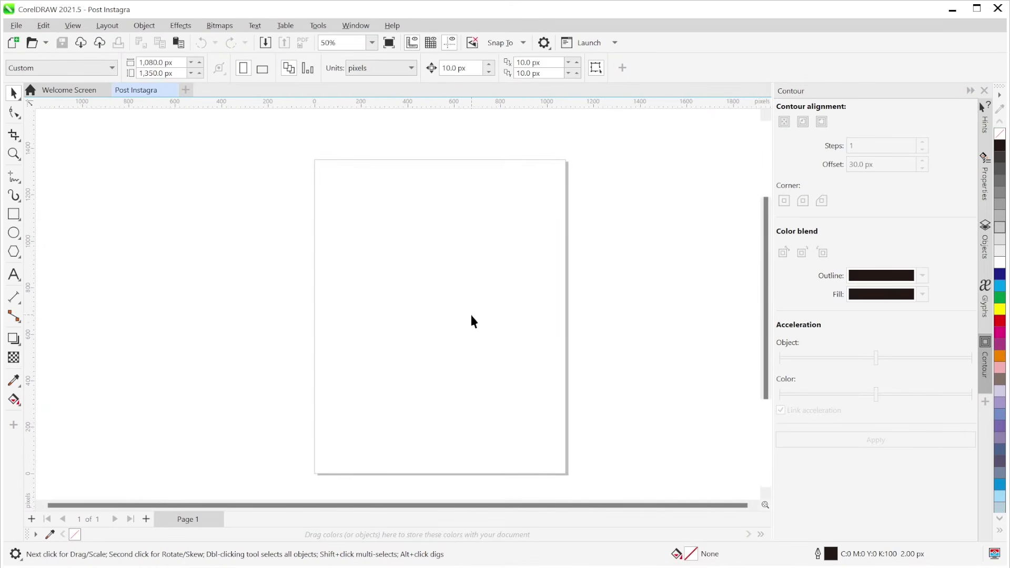
pyautogui.moveTo(471, 315); pyautogui.dragTo(477, 295)
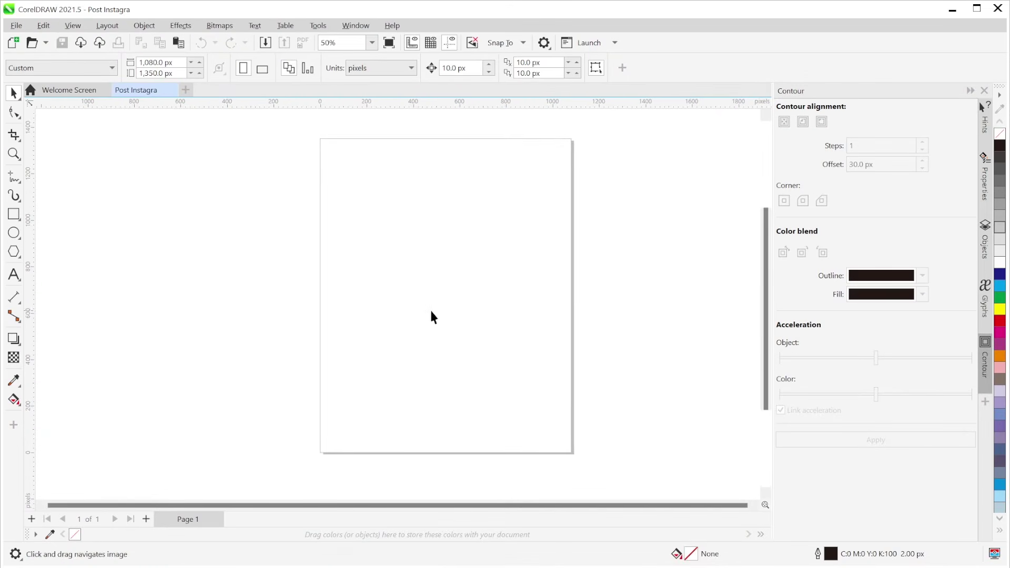
pyautogui.moveTo(422, 270); pyautogui.dragTo(420, 272)
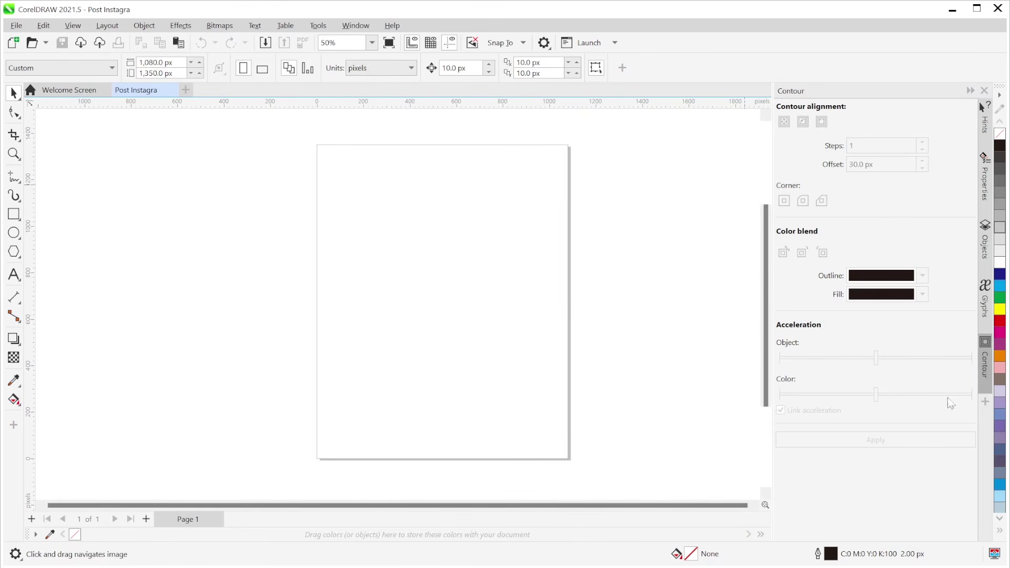
pyautogui.click(986, 368)
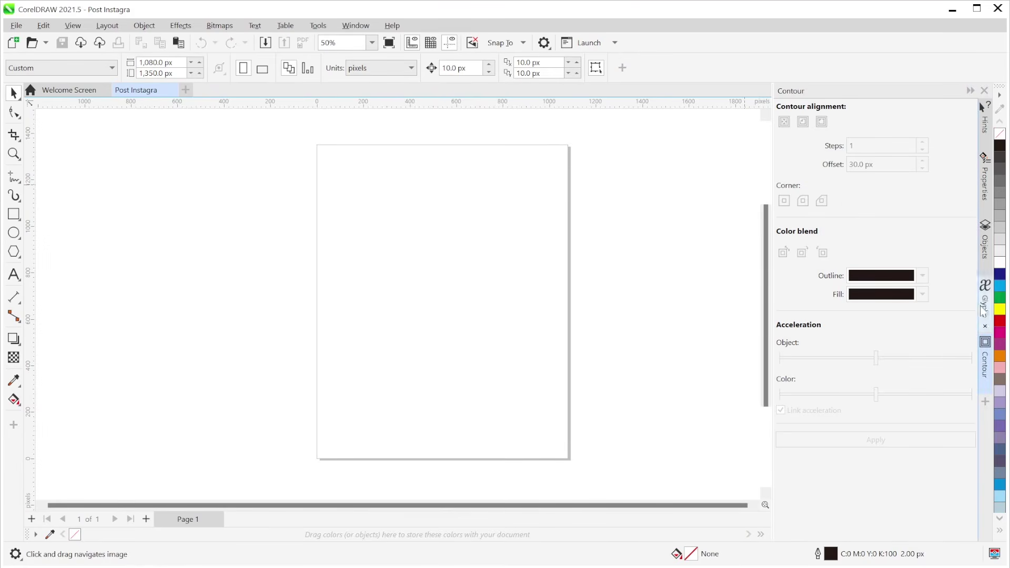
pyautogui.click(985, 352)
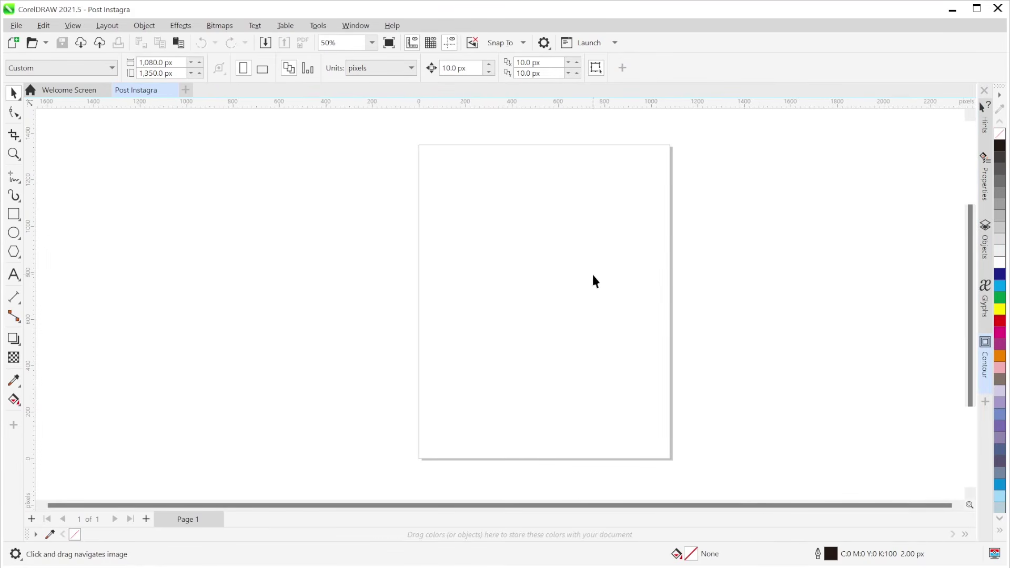
pyautogui.moveTo(591, 280); pyautogui.dragTo(561, 275)
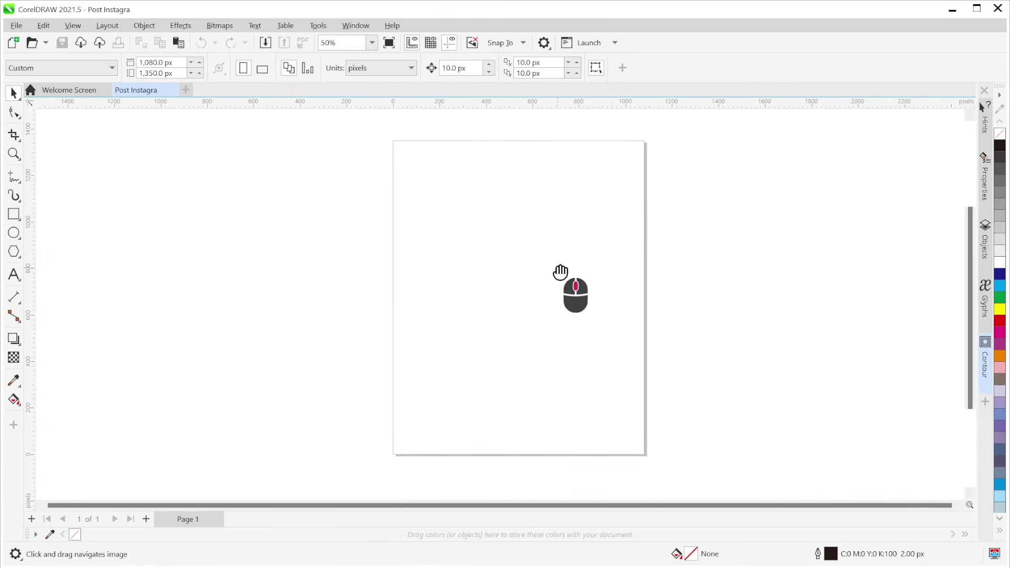
# Switch to the image viewer to examine the reference design POST IG.png, and return to CorelDRAW.
pyautogui.moveTo(582, 567)
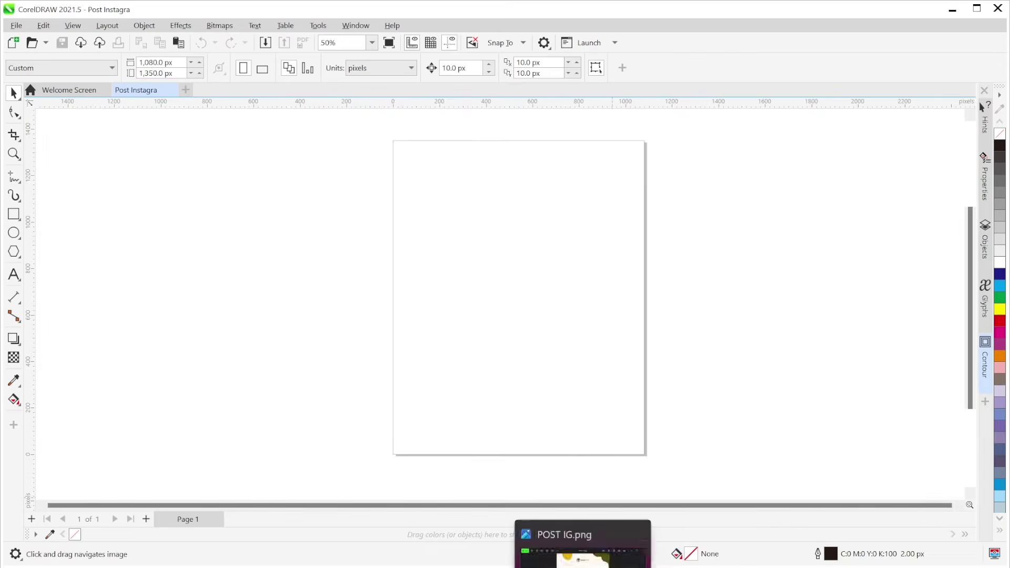
pyautogui.click(582, 545)
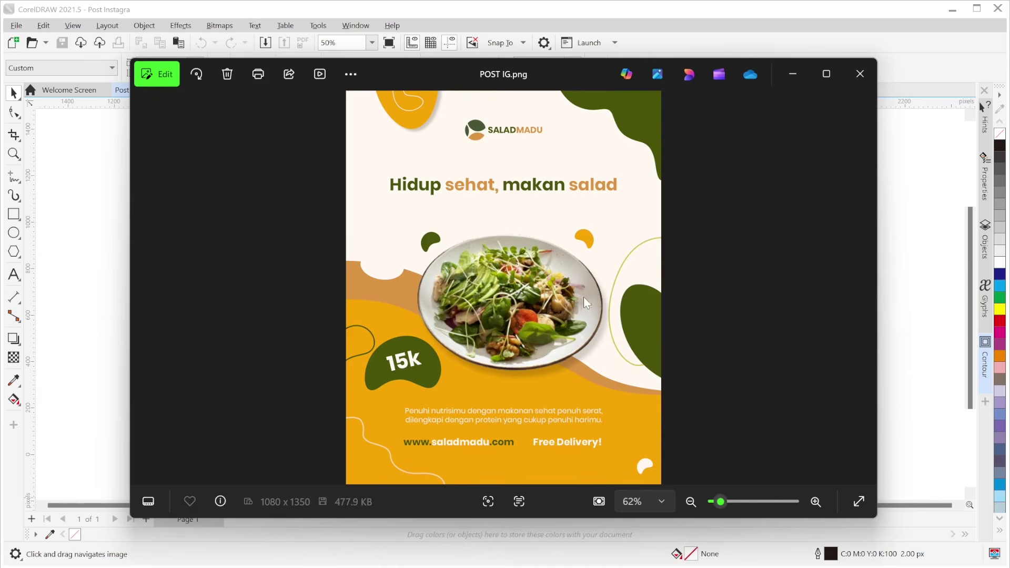
pyautogui.click(246, 12)
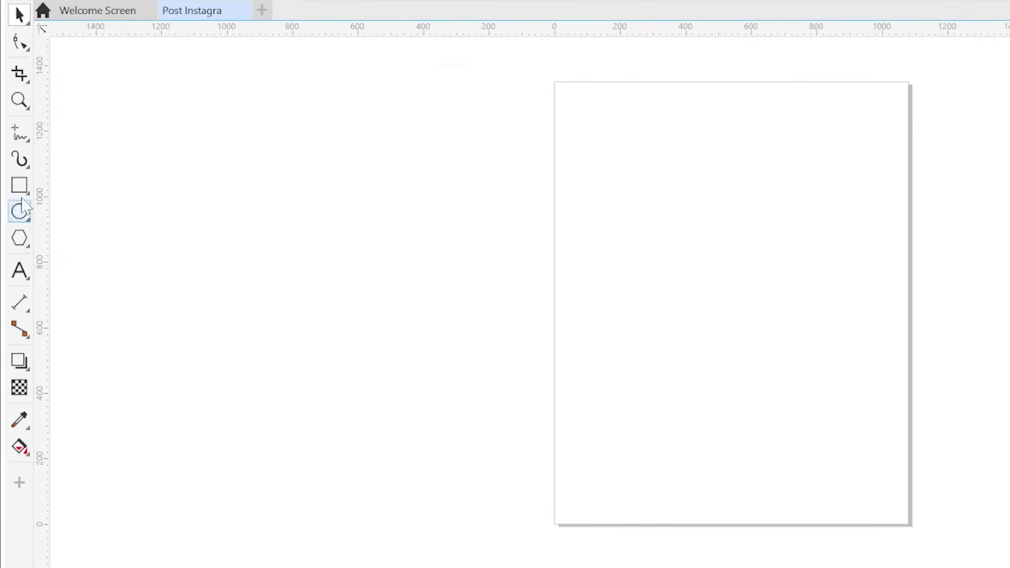
# Create a page-sized rectangle, fill it with Red from the palette and remove its outline.
pyautogui.doubleClick(18, 184)
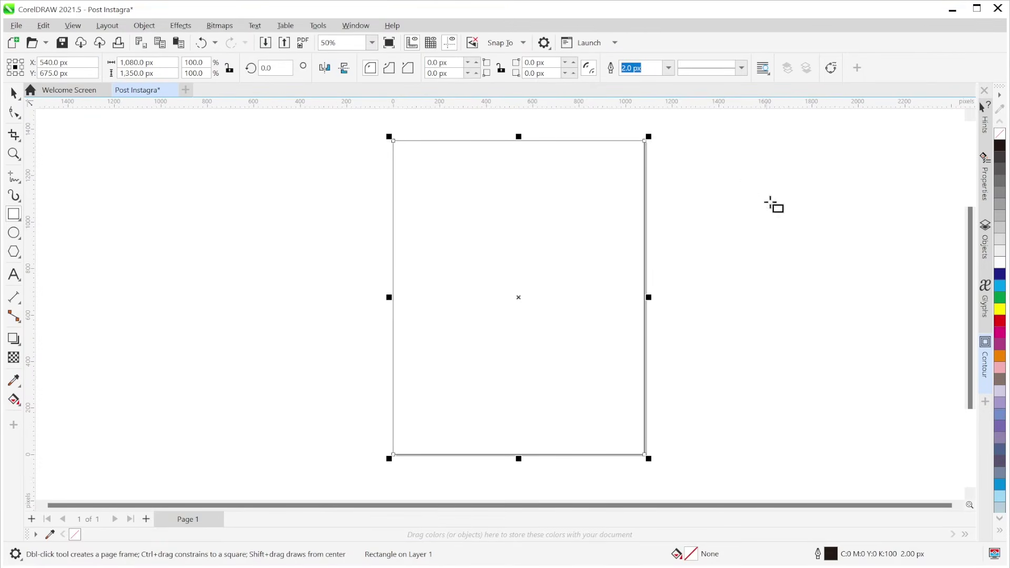
pyautogui.click(1002, 322)
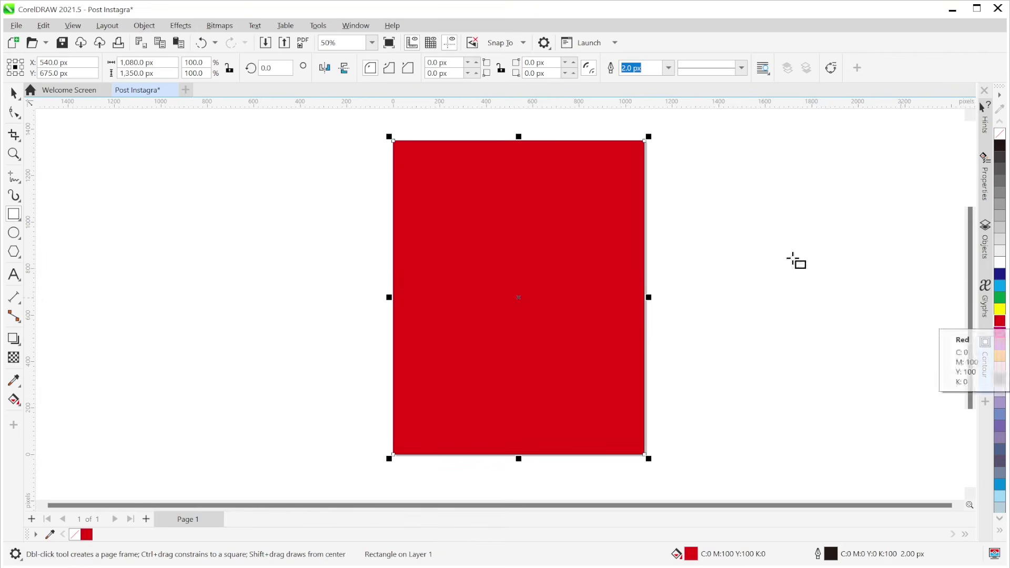
pyautogui.click(669, 68)
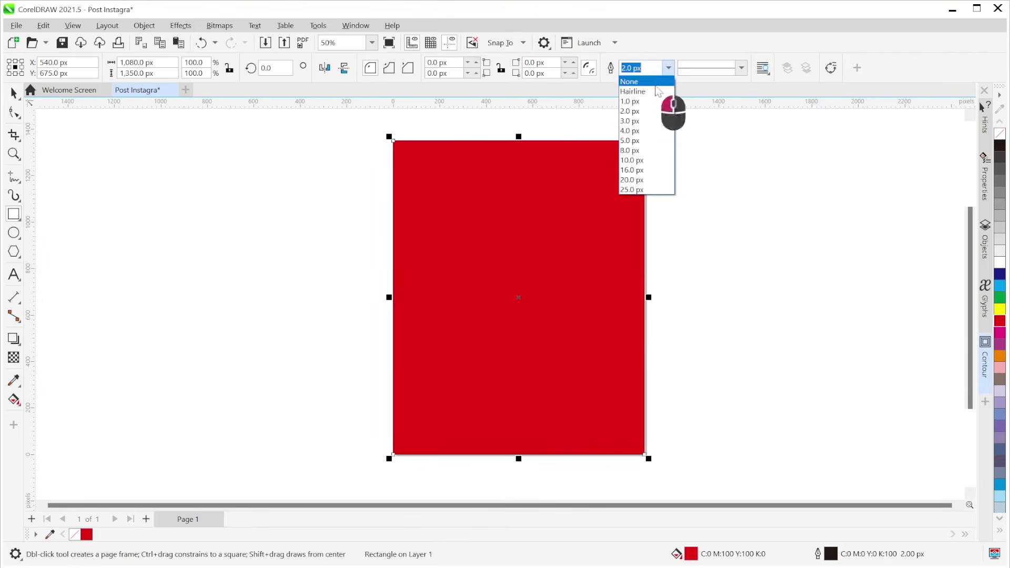
pyautogui.click(630, 81)
pyautogui.click(345, 272)
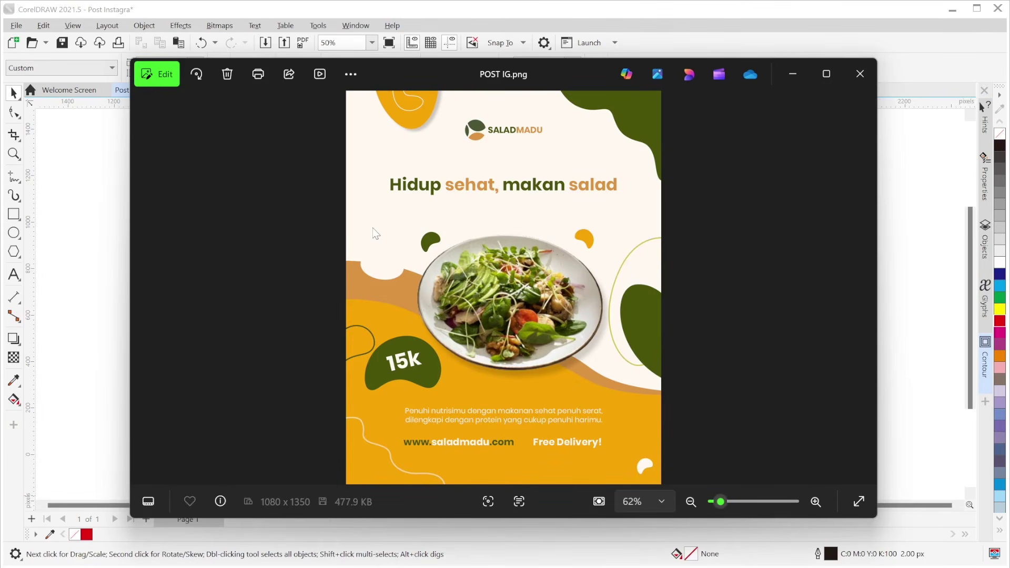
# Return from the reference image to the CorelDRAW drawing and activate the Pen tool.
pyautogui.click(920, 197)
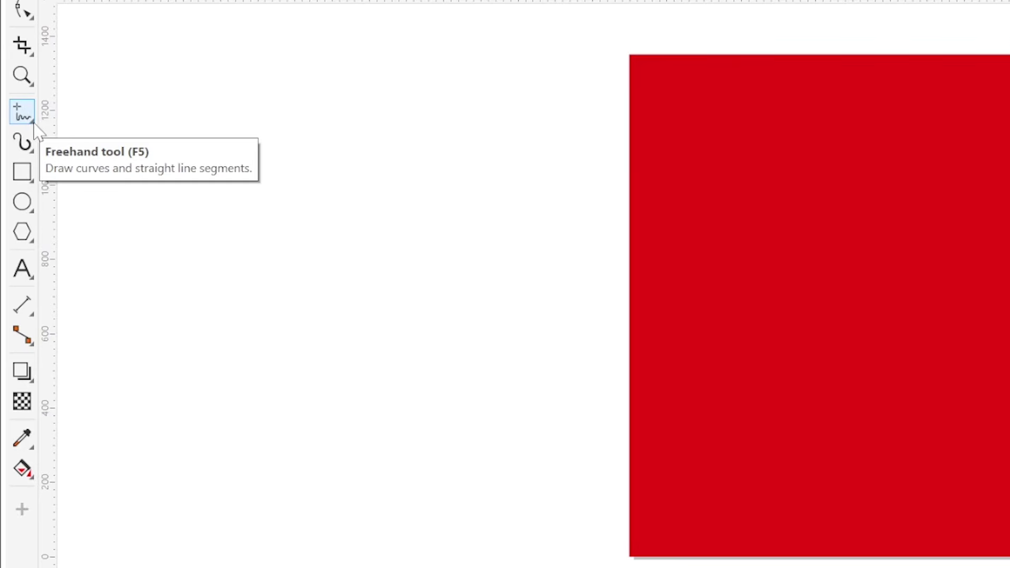
pyautogui.click(33, 124)
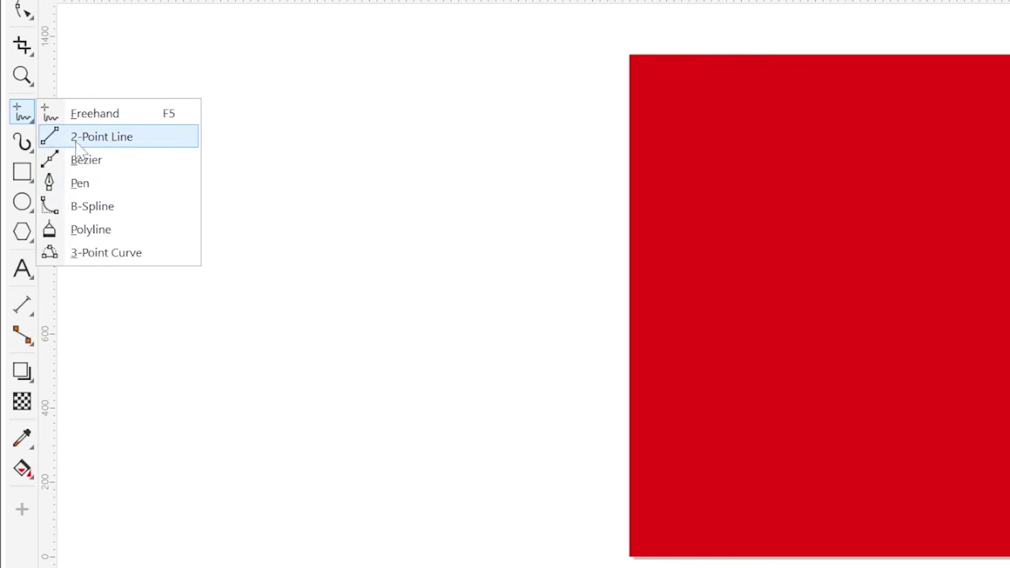
pyautogui.click(83, 191)
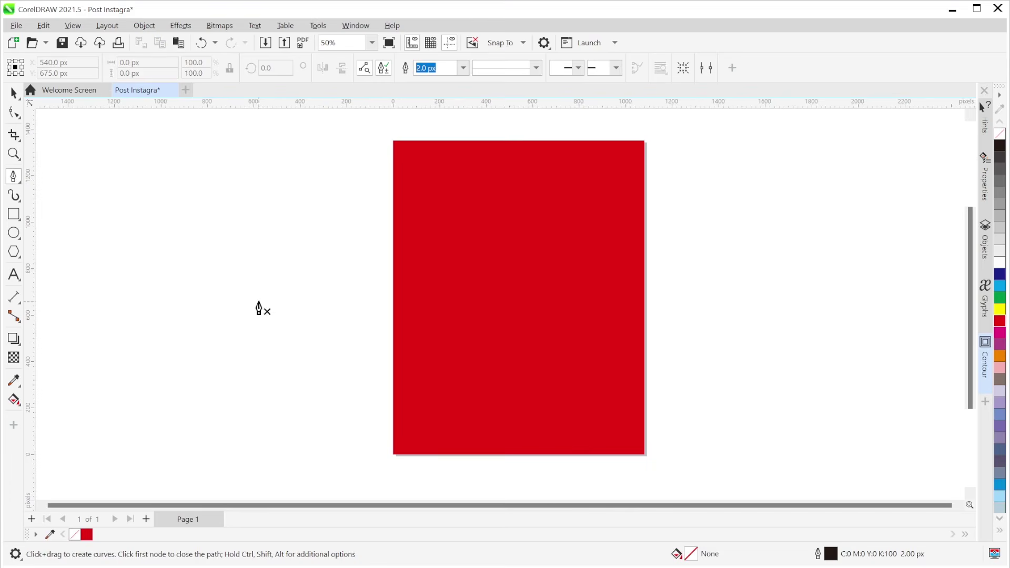
# Switch to The Bézier Game in the browser and trace the right-angled path of the first stage with three nodes.
pyautogui.hotkey('alt', 'Tab')
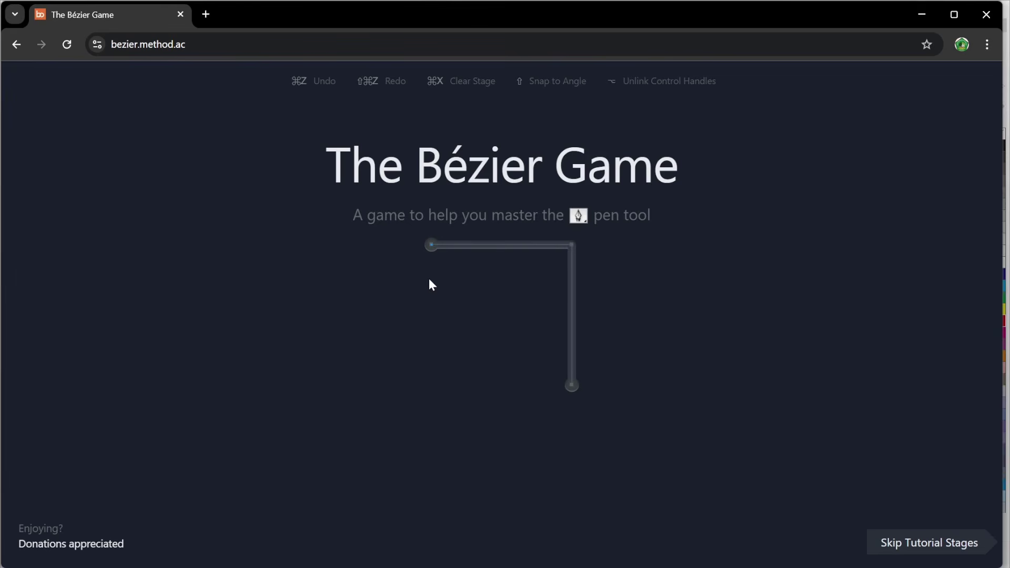
pyautogui.click(432, 245)
pyautogui.click(572, 246)
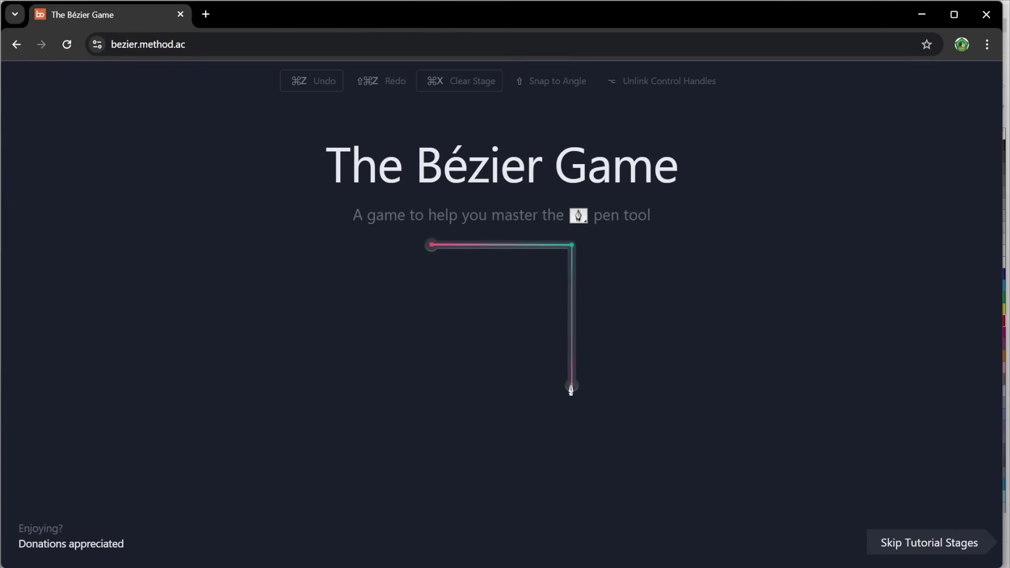
pyautogui.click(571, 388)
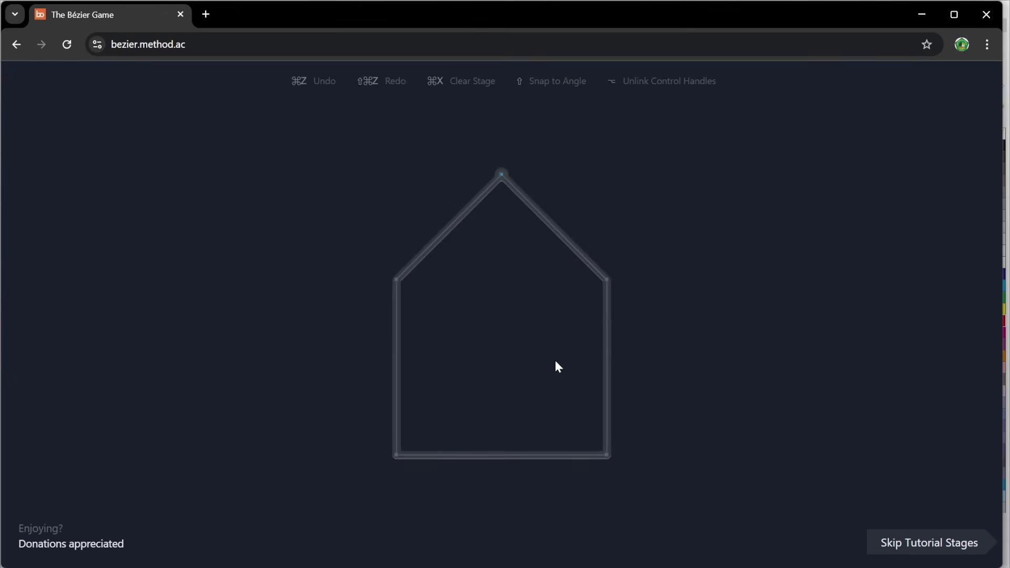
# Trace the house outline with straight segments through its five corner nodes, starting and closing the path at the roof apex.
pyautogui.click(502, 177)
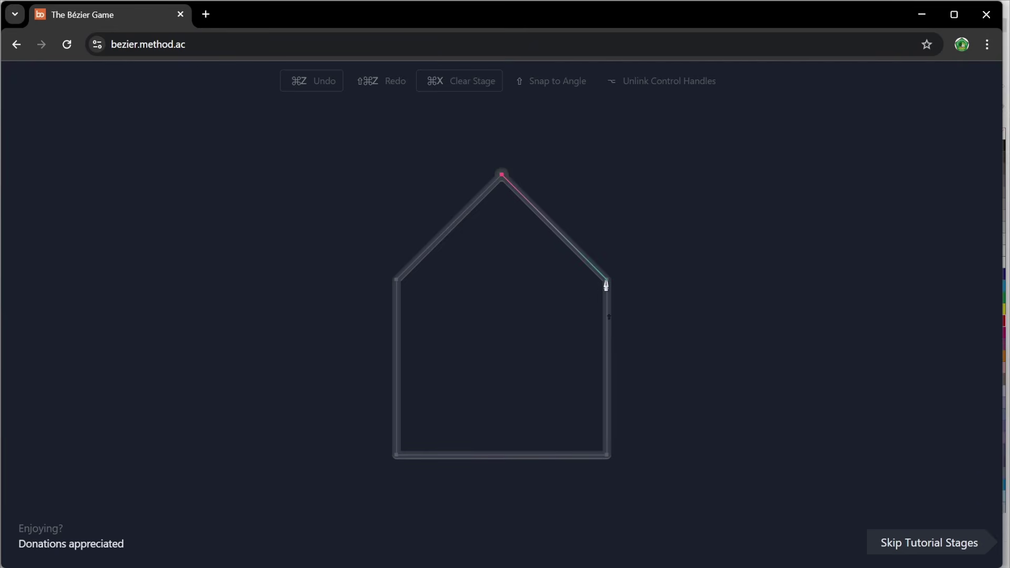
pyautogui.click(607, 282)
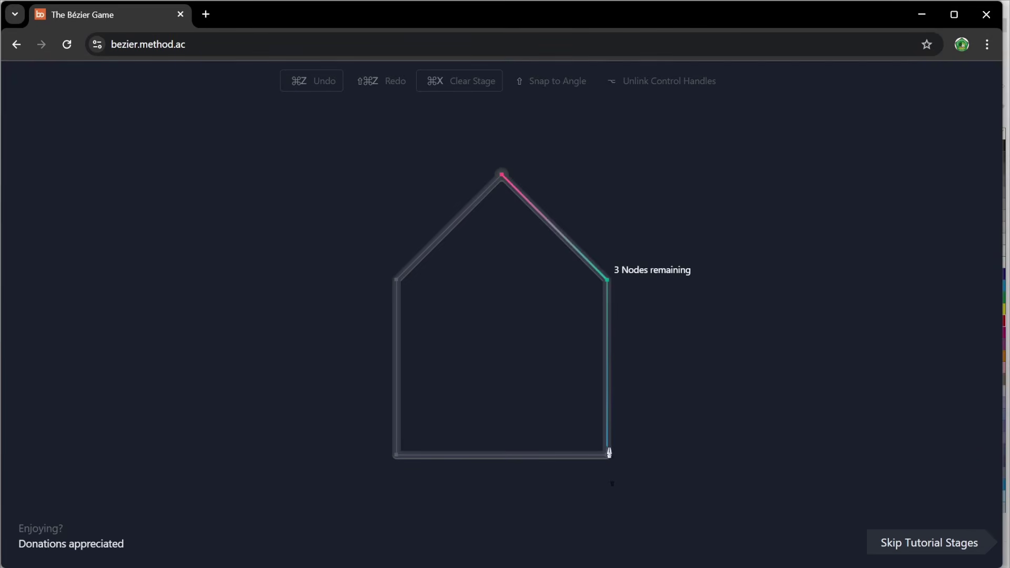
pyautogui.click(607, 456)
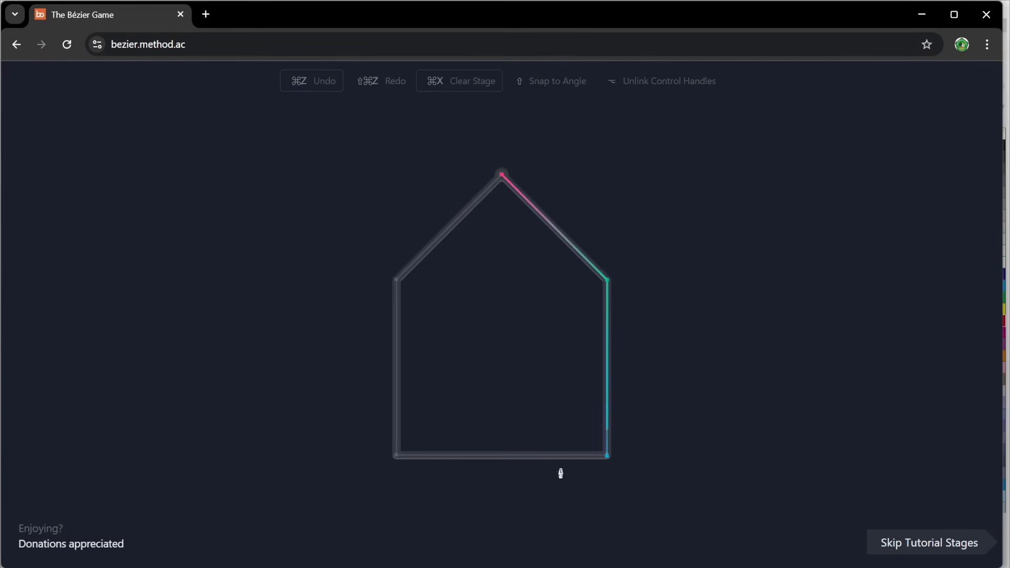
pyautogui.click(396, 457)
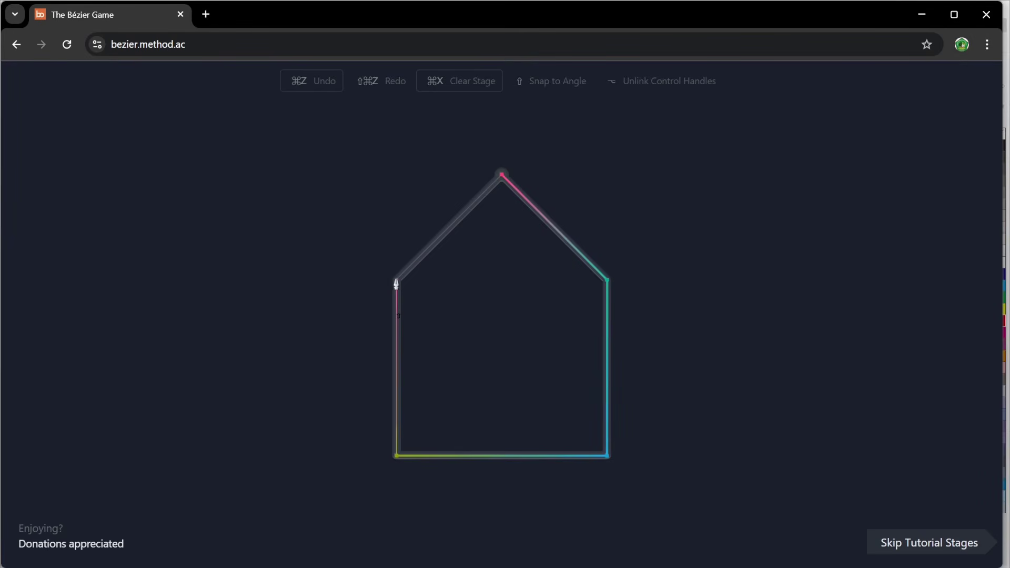
pyautogui.click(395, 281)
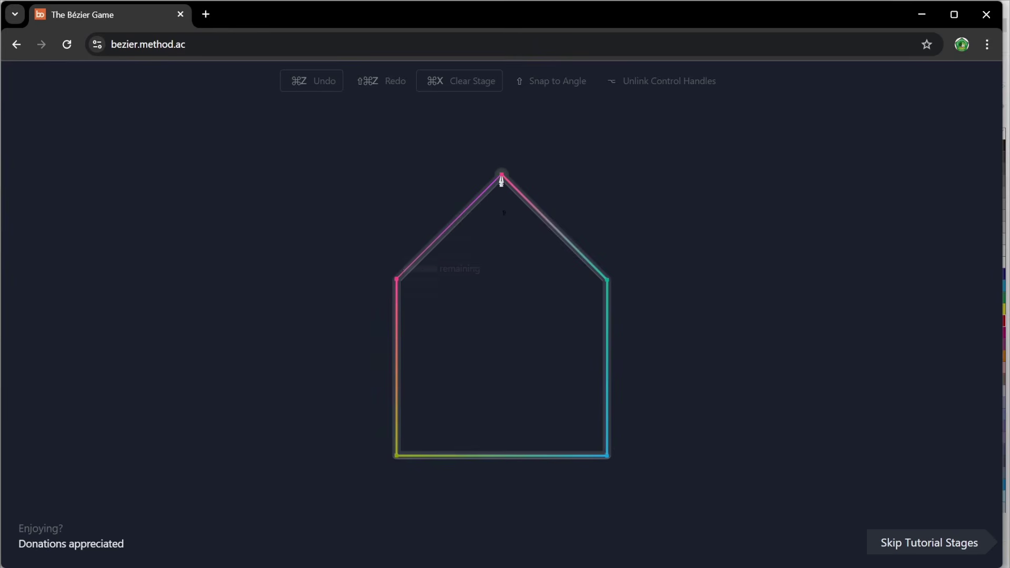
pyautogui.click(502, 176)
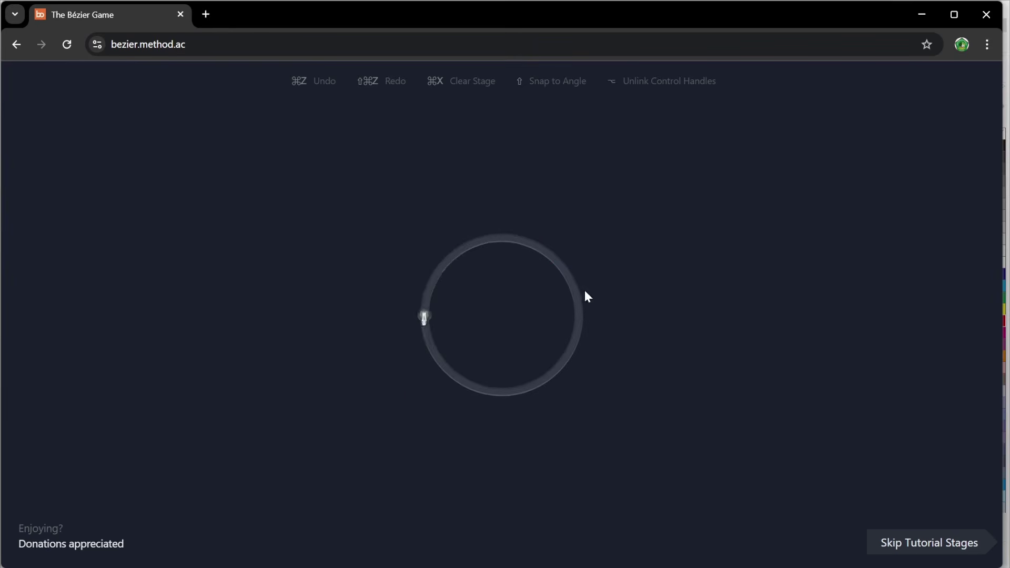
# Trace the circle with four smooth nodes, matching their handles to the guides, and close the path at the starting node.
pyautogui.moveTo(424, 315); pyautogui.dragTo(424, 273)
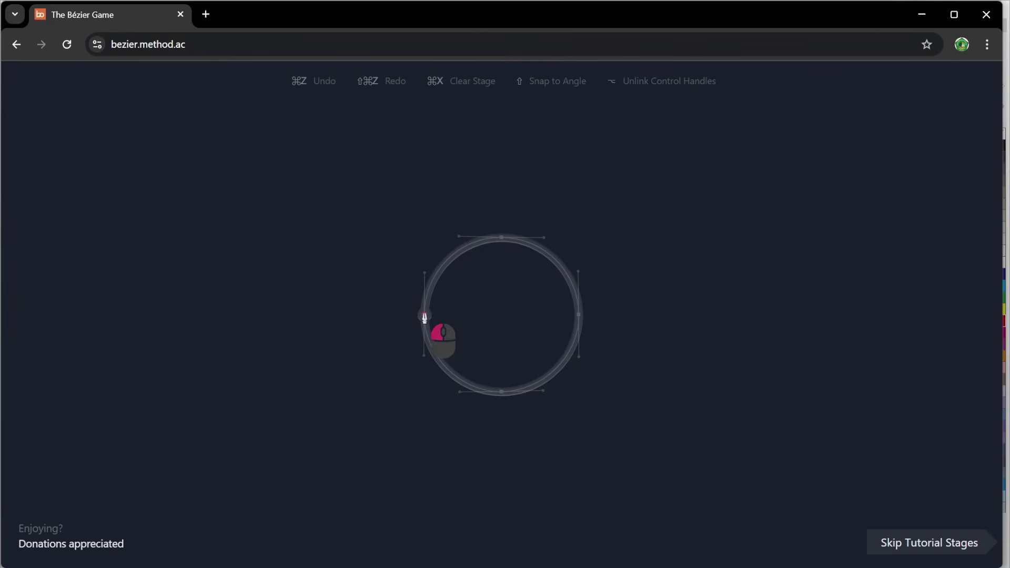
pyautogui.moveTo(424, 316); pyautogui.dragTo(425, 277)
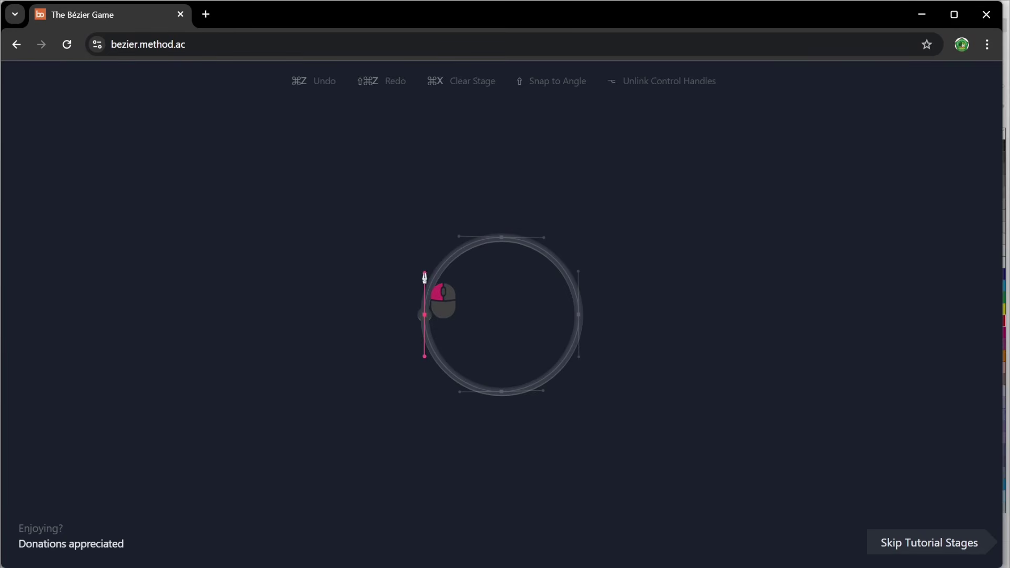
pyautogui.moveTo(425, 277); pyautogui.dragTo(425, 275)
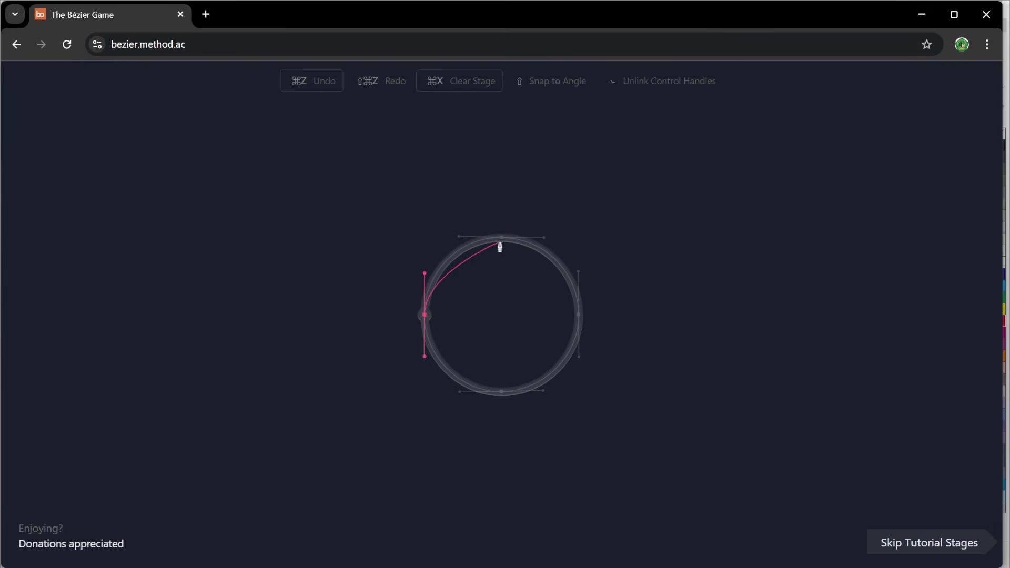
pyautogui.moveTo(501, 241); pyautogui.dragTo(544, 242)
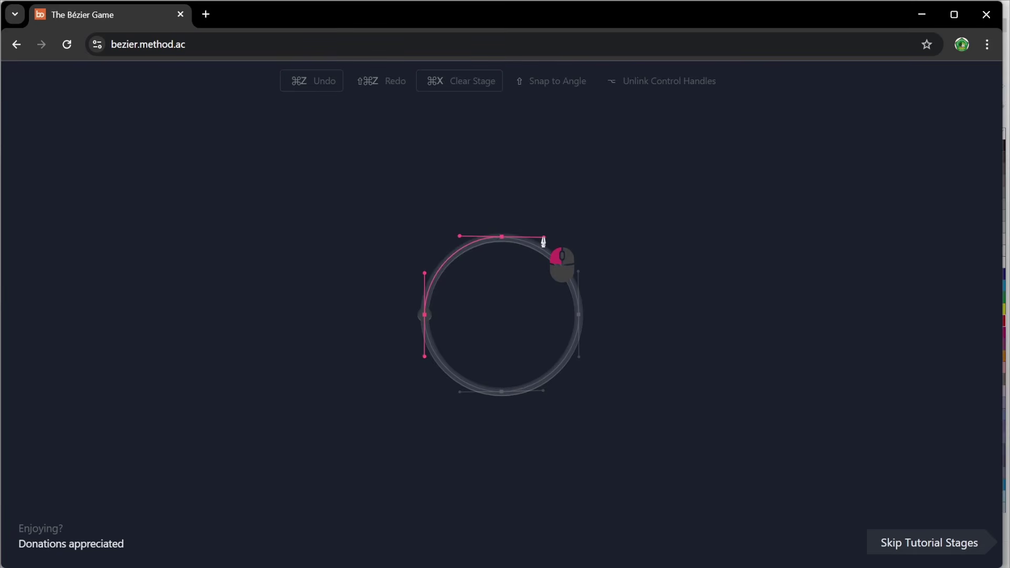
pyautogui.moveTo(544, 241); pyautogui.dragTo(544, 243)
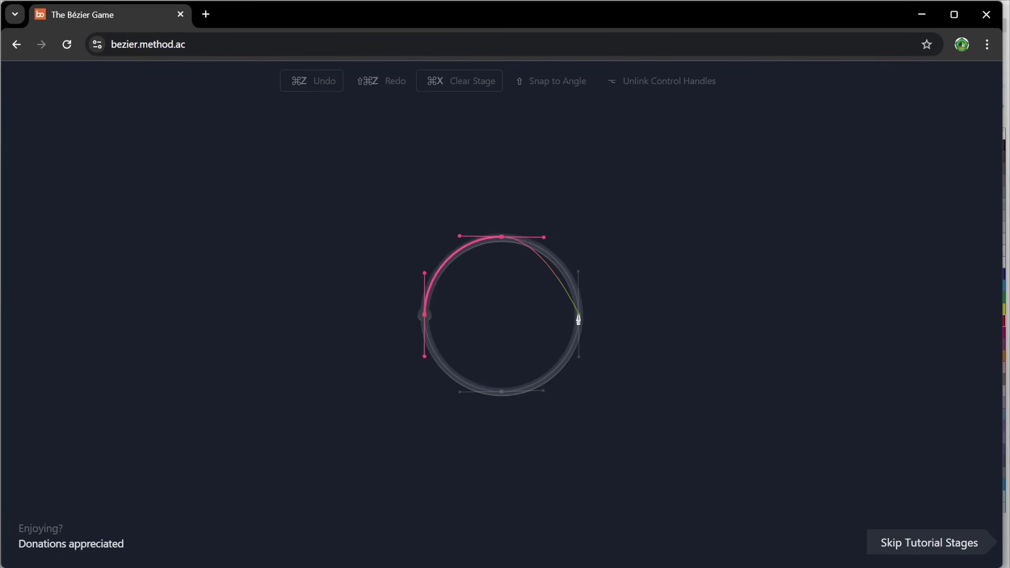
pyautogui.moveTo(579, 318); pyautogui.dragTo(579, 362)
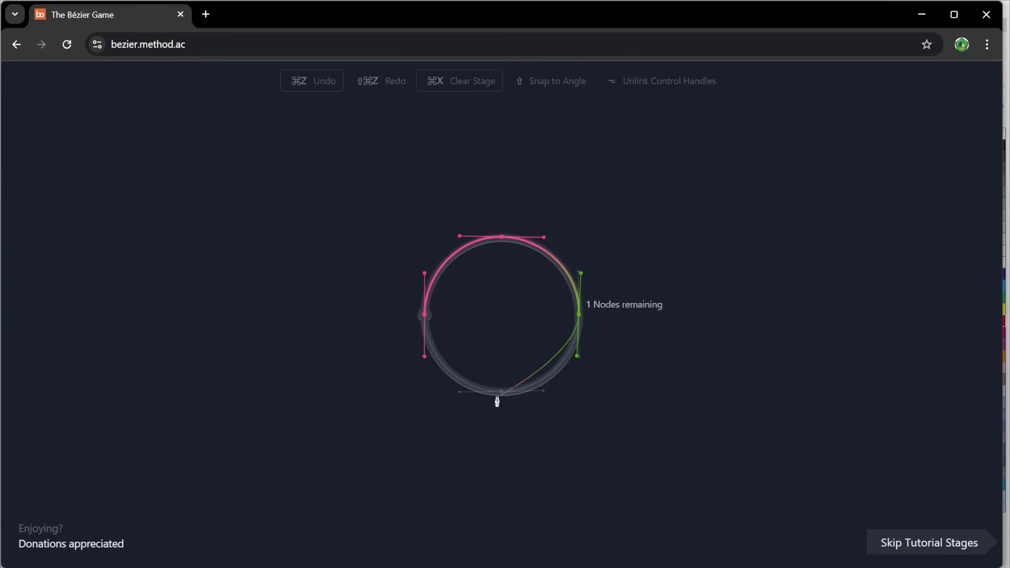
pyautogui.moveTo(501, 394); pyautogui.dragTo(459, 395)
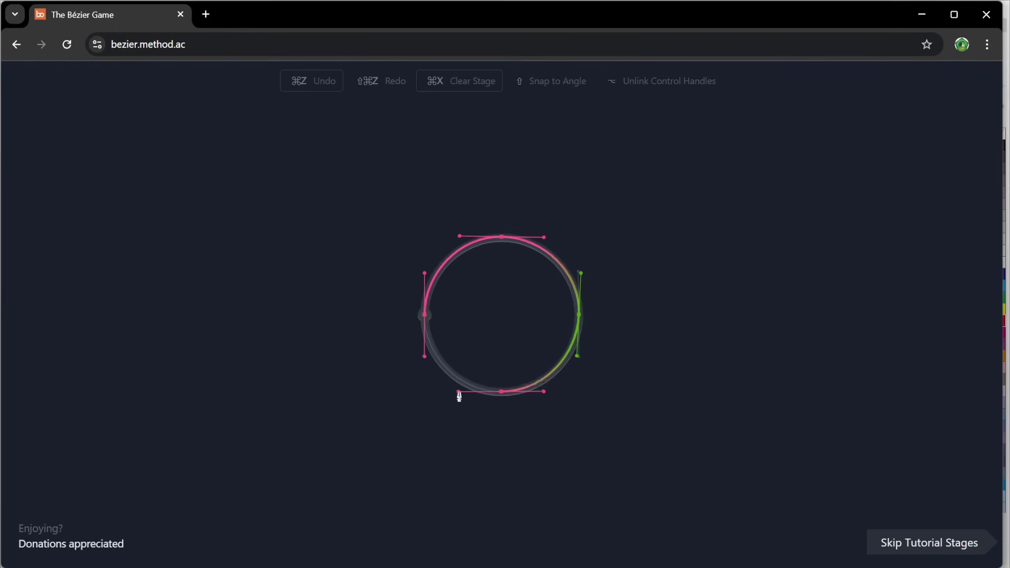
pyautogui.click(424, 318)
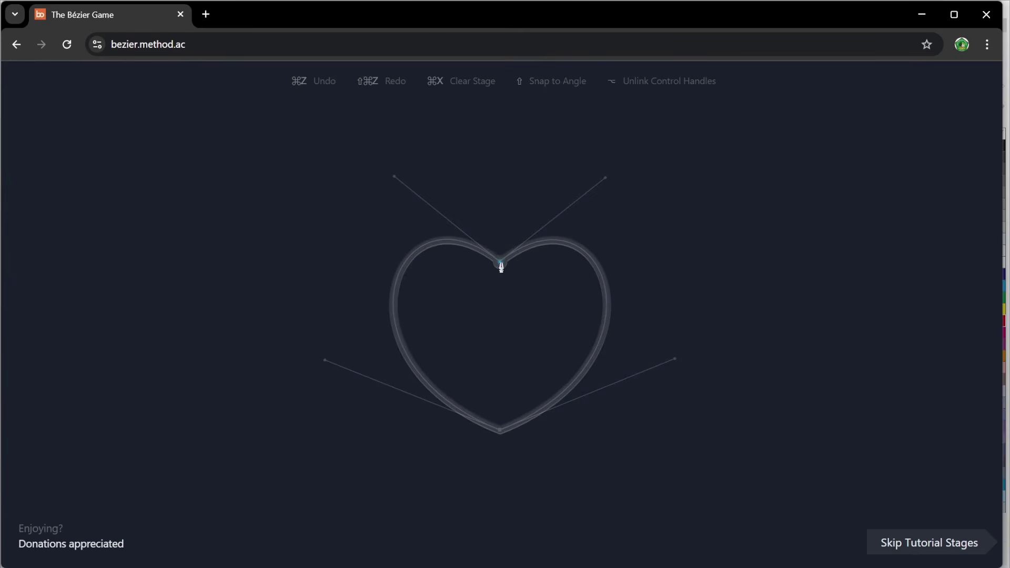
# Trace the right half of the heart from its upper notch to its lower tip, extending both nodes' handles along the guides.
pyautogui.moveTo(500, 262); pyautogui.dragTo(604, 181)
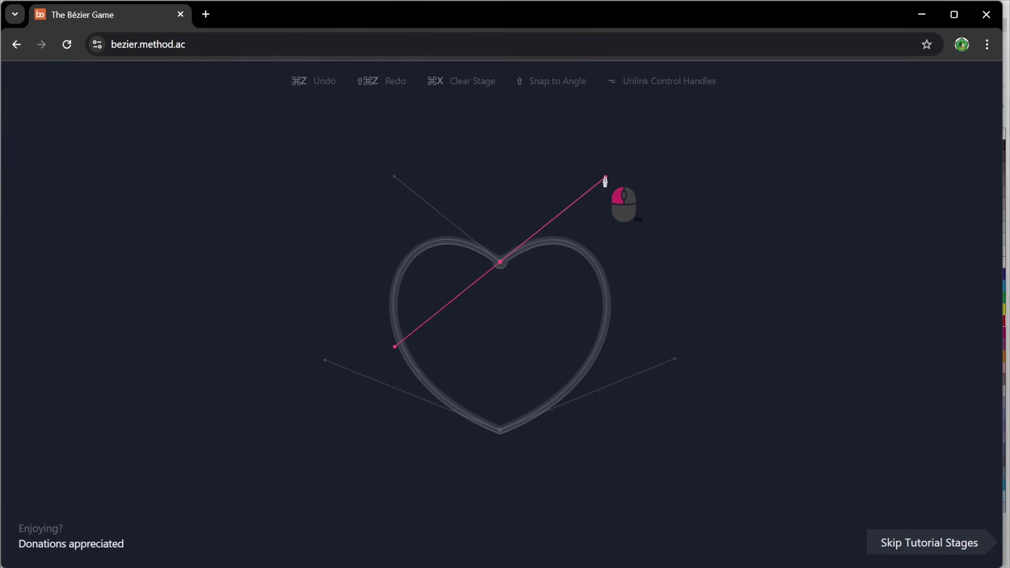
pyautogui.moveTo(605, 181)
pyautogui.mouseDown()
pyautogui.moveTo(614, 215)
pyautogui.moveTo(607, 178)
pyautogui.mouseUp()
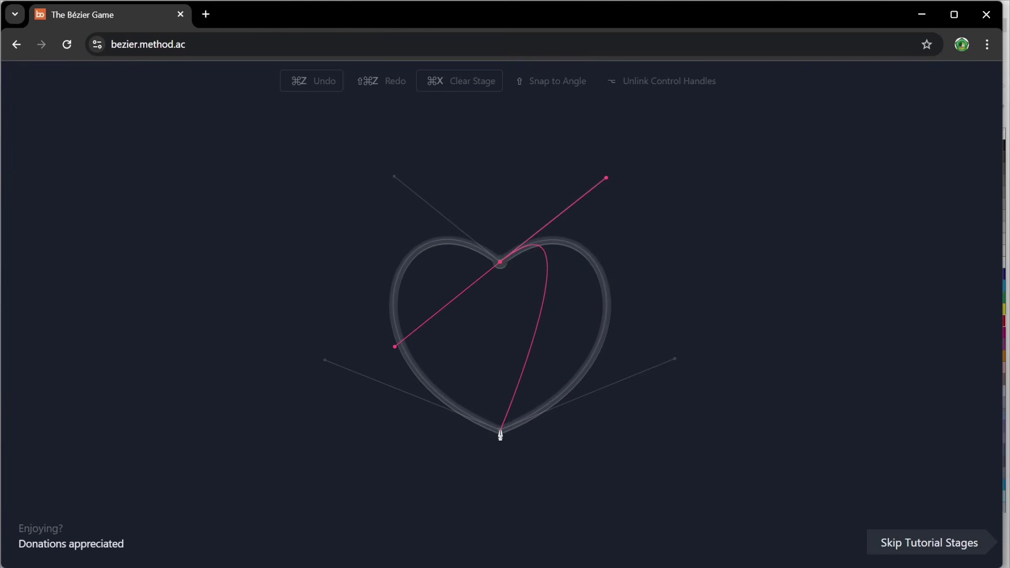
pyautogui.click(501, 434)
pyautogui.moveTo(500, 435); pyautogui.dragTo(325, 363)
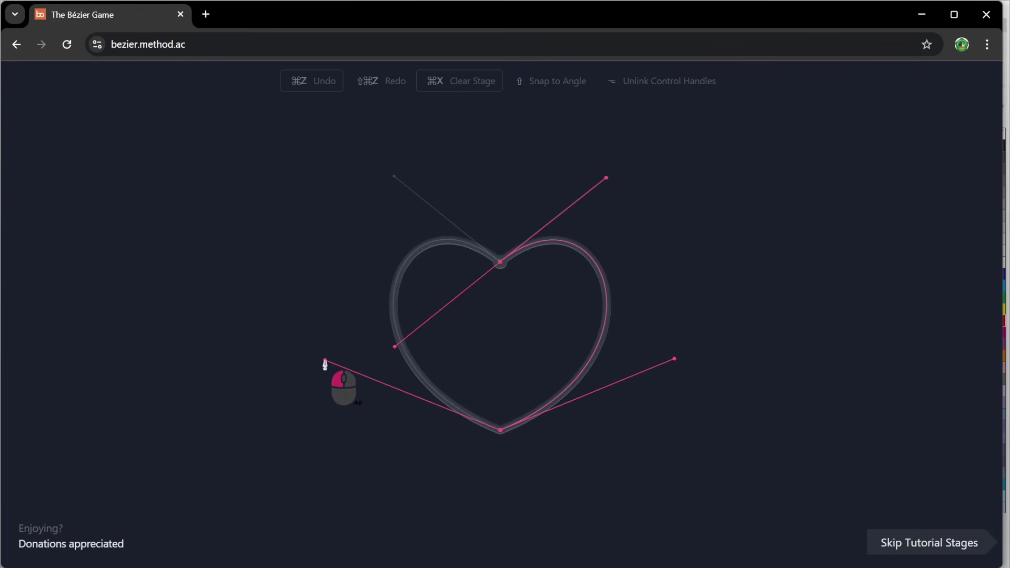
pyautogui.moveTo(325, 363); pyautogui.dragTo(325, 362)
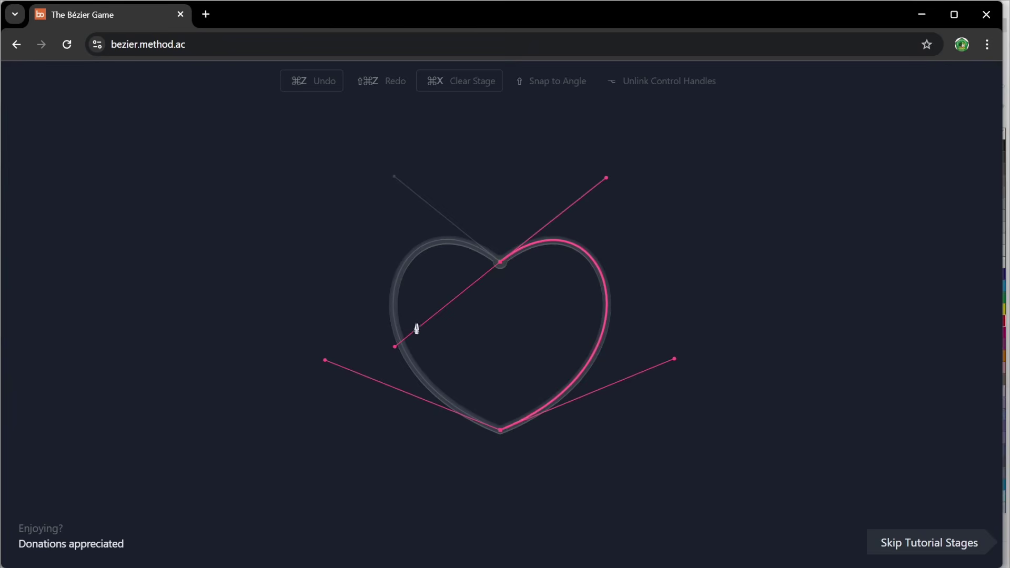
pyautogui.click(503, 269)
pyautogui.moveTo(501, 266); pyautogui.dragTo(399, 183)
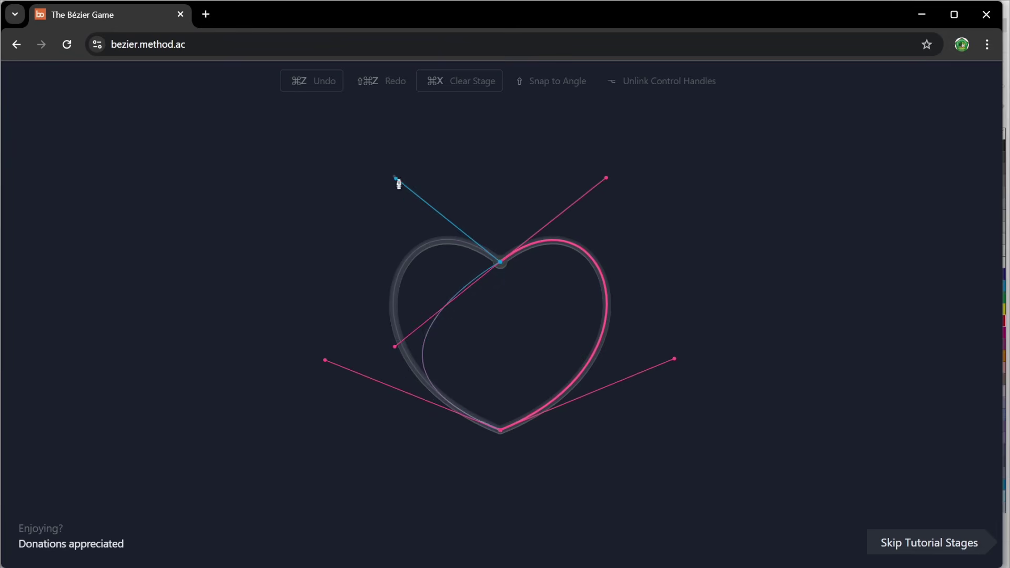
pyautogui.hotkey('ctrl', 'z')
pyautogui.moveTo(500, 265); pyautogui.dragTo(395, 177)
pyautogui.hotkey('ctrl', 'z')
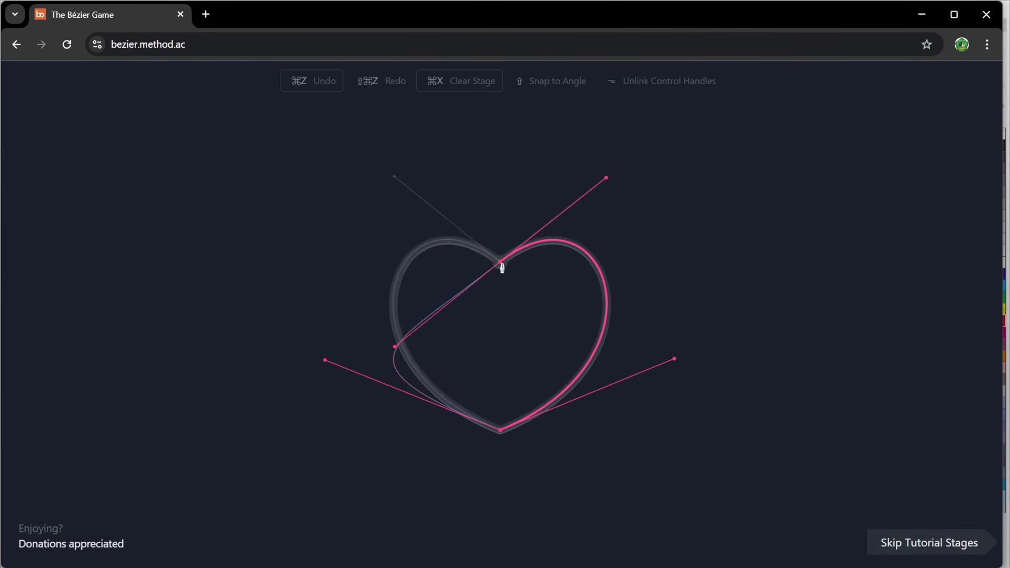
# Close the heart at its upper notch, pulling the handle opposite the guide so the left half follows the outline.
pyautogui.moveTo(500, 264); pyautogui.dragTo(604, 348)
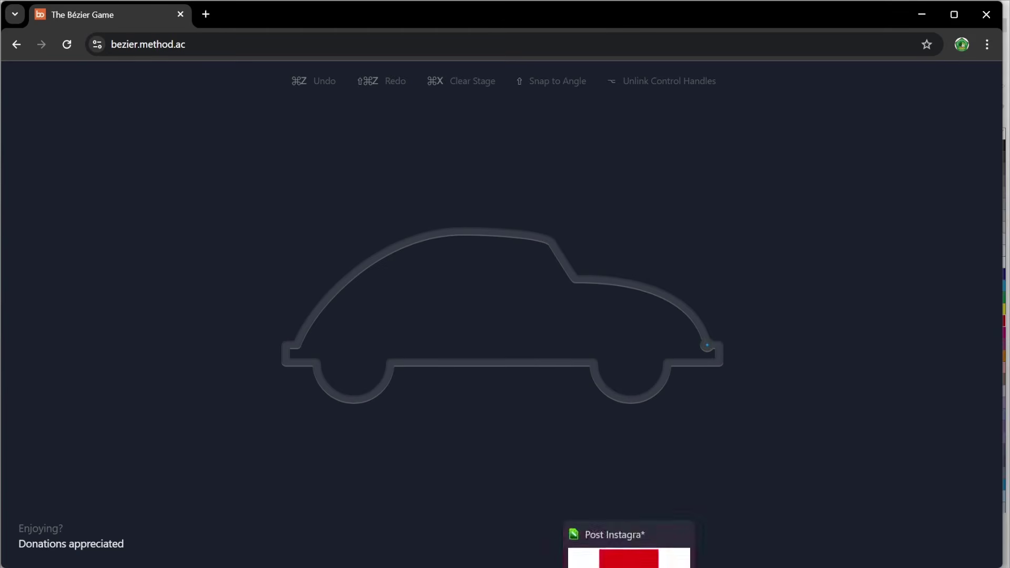
# Switch to CorelDRAW, draw a closed hook-like Pen tool shape about 944 x 1001 px left of the page and fill it red.
pyautogui.click(629, 550)
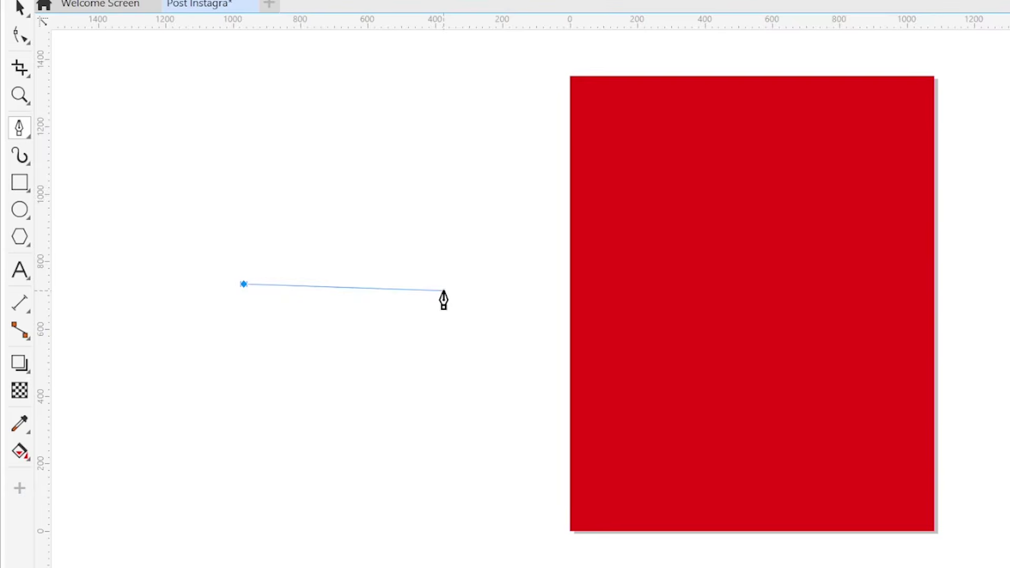
pyautogui.click(443, 290)
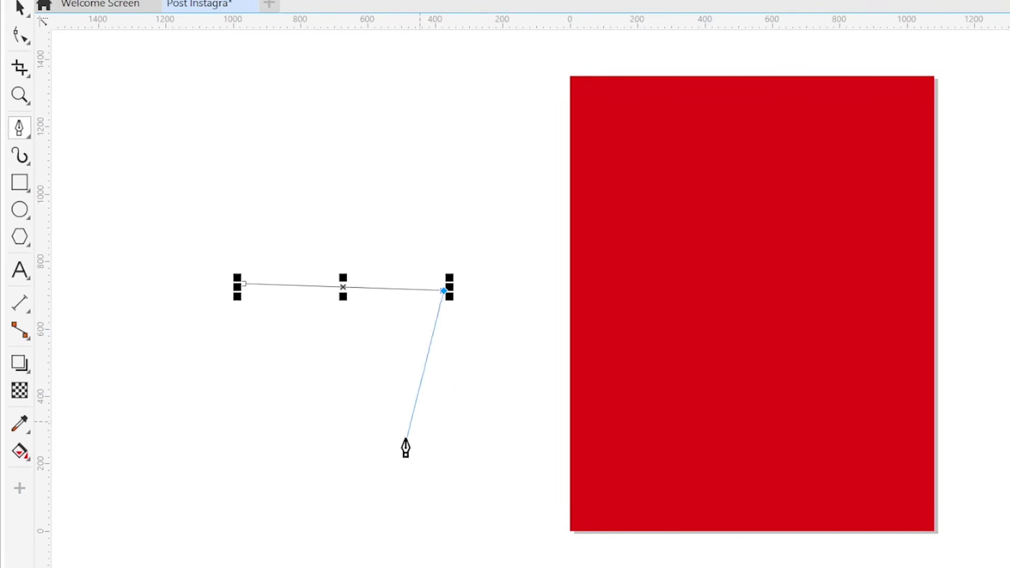
pyautogui.click(373, 433)
pyautogui.moveTo(374, 434); pyautogui.dragTo(248, 483)
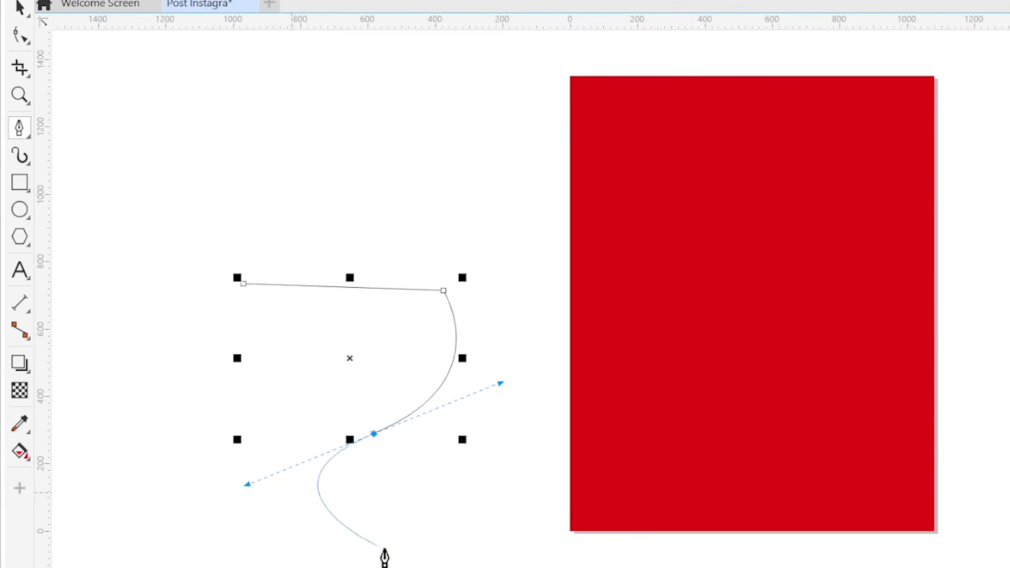
pyautogui.click(467, 505)
pyautogui.moveTo(467, 507); pyautogui.dragTo(613, 432)
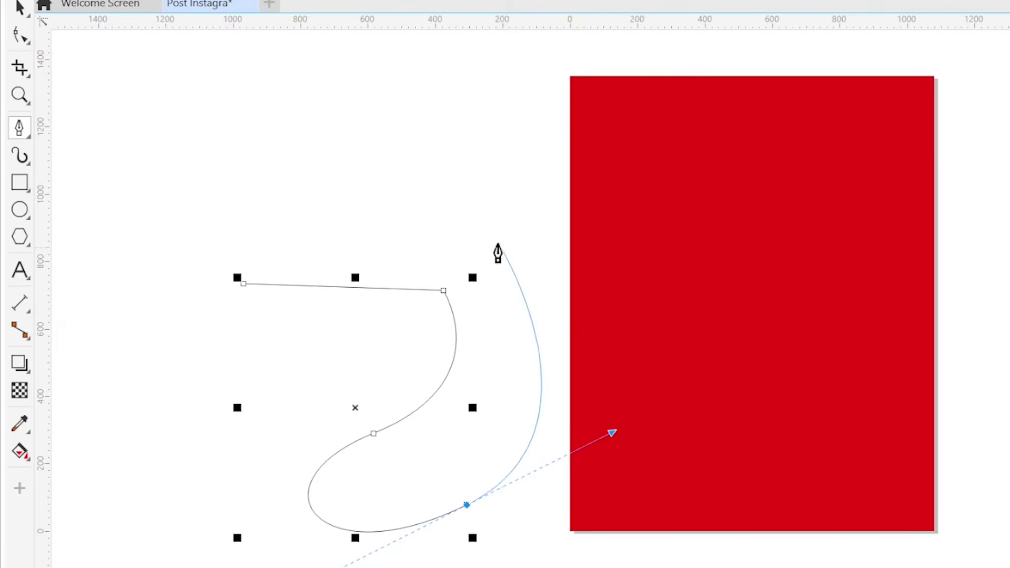
pyautogui.moveTo(475, 208); pyautogui.dragTo(381, 156)
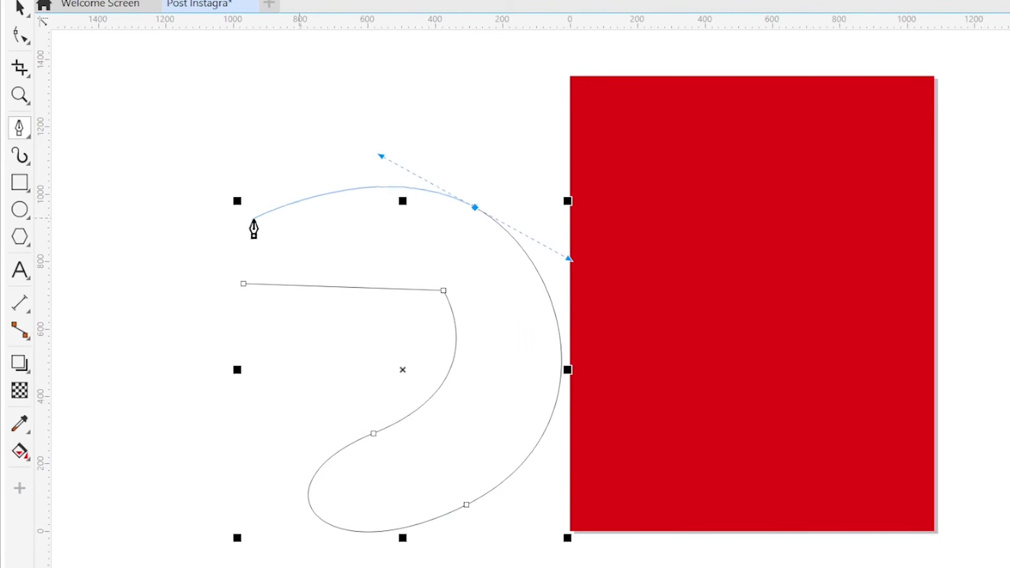
pyautogui.click(244, 285)
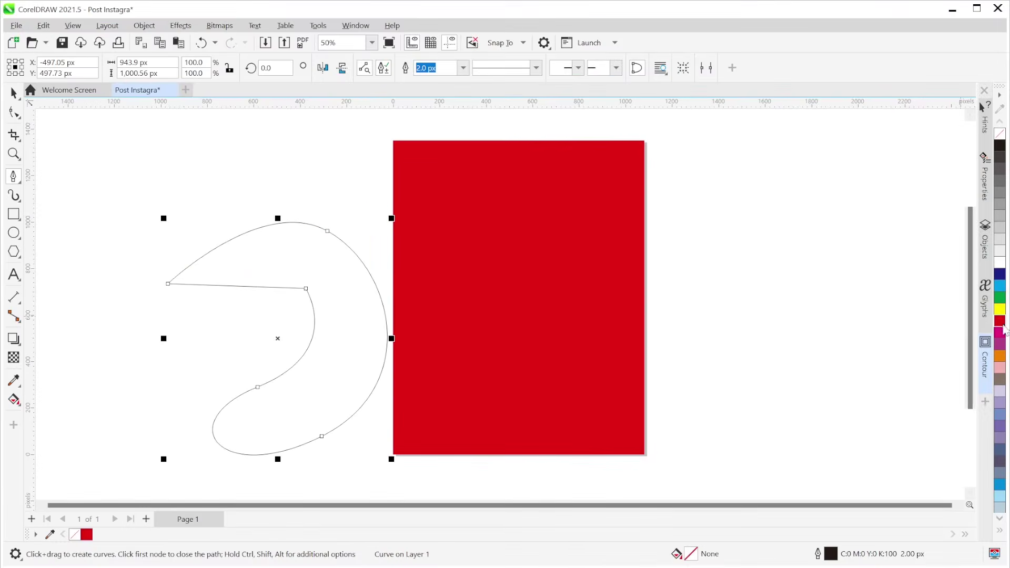
pyautogui.click(1000, 323)
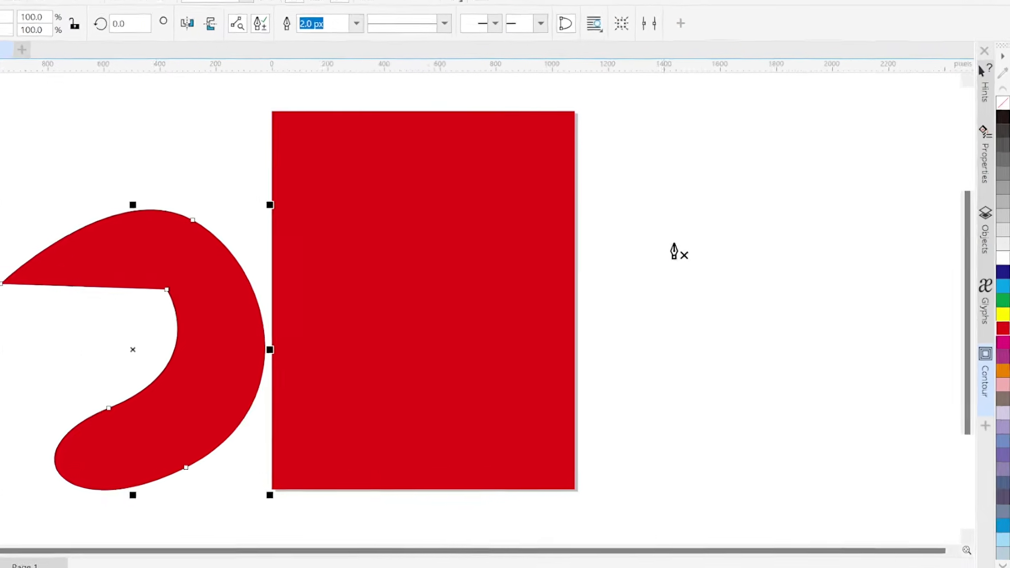
# Draw a rounded five-node Pen tool curve in the empty area right of the page, leaving the path open near its start.
pyautogui.click(734, 244)
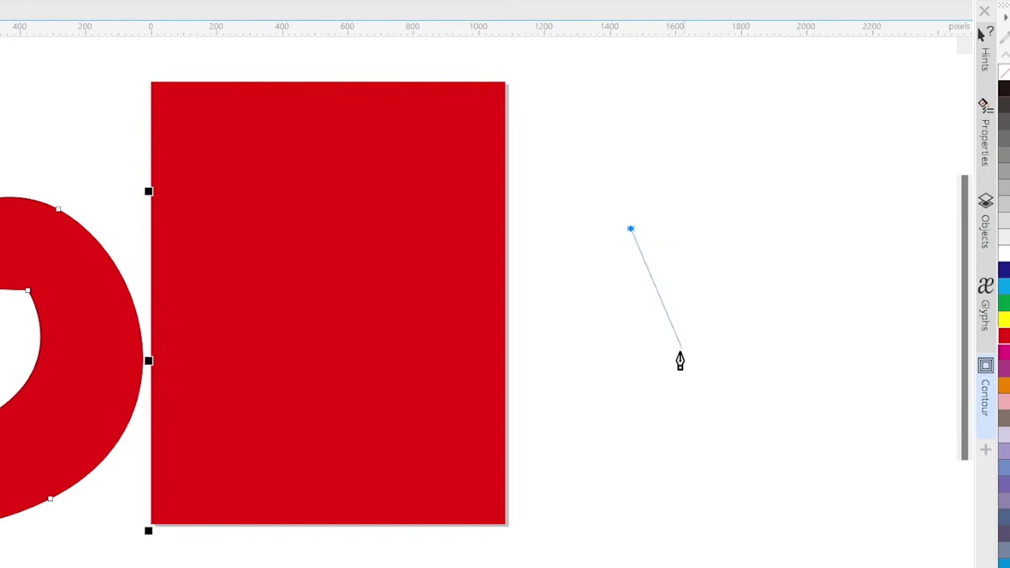
pyautogui.moveTo(769, 337); pyautogui.dragTo(809, 334)
pyautogui.moveTo(736, 354); pyautogui.dragTo(762, 346)
pyautogui.click(818, 298)
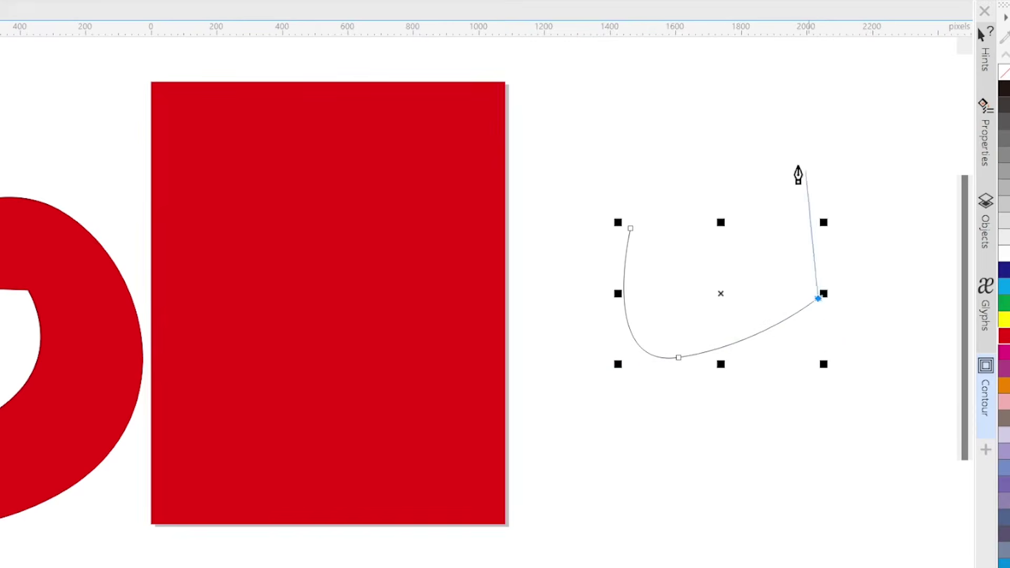
pyautogui.moveTo(798, 166); pyautogui.dragTo(728, 129)
pyautogui.moveTo(680, 199); pyautogui.dragTo(674, 235)
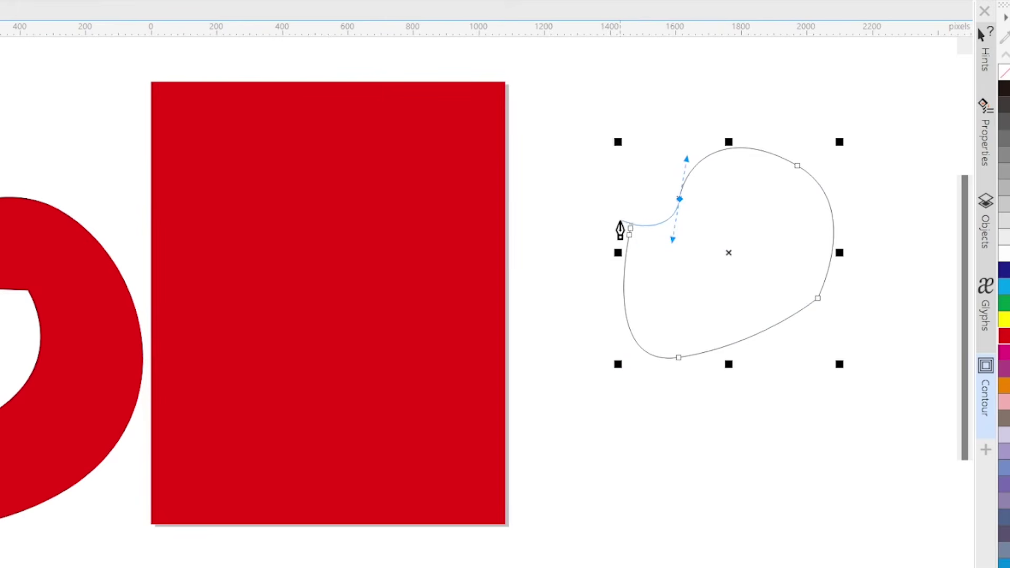
# Continue the rounded curve to its starting node, close the path and fill the shape with cyan.
pyautogui.moveTo(621, 228); pyautogui.dragTo(588, 308)
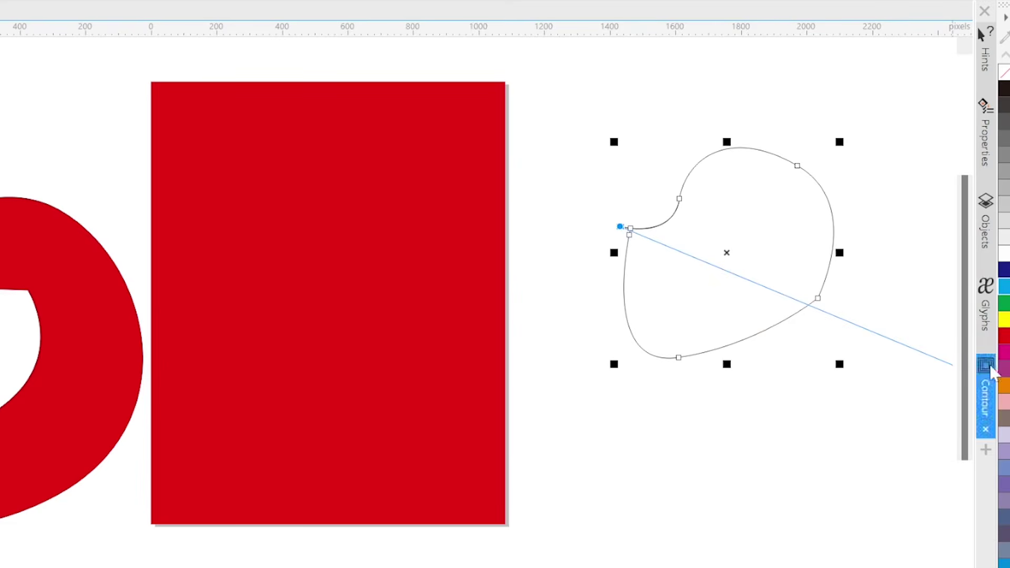
pyautogui.press('ctrl')
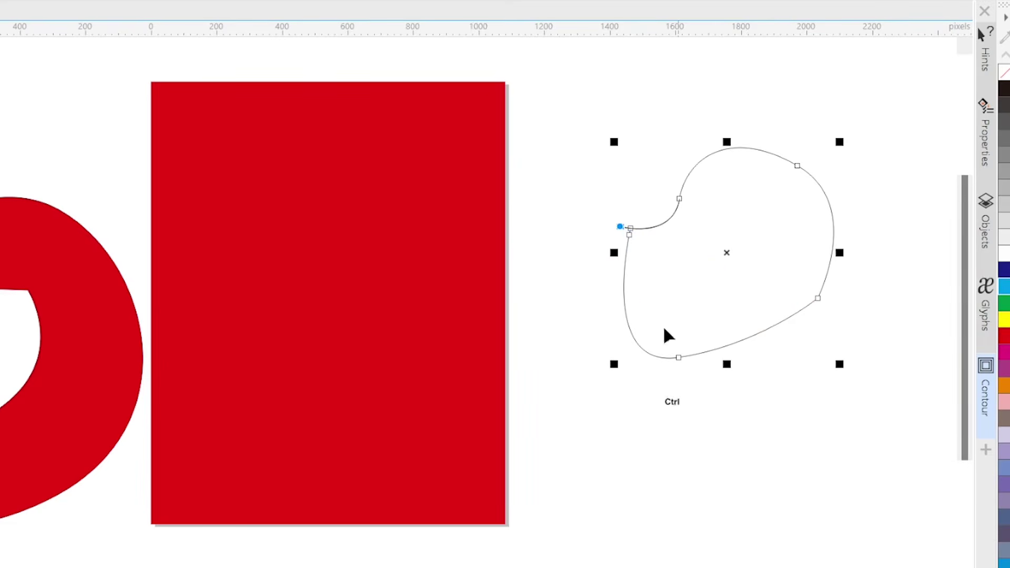
pyautogui.click(621, 227)
pyautogui.press('ctrl')
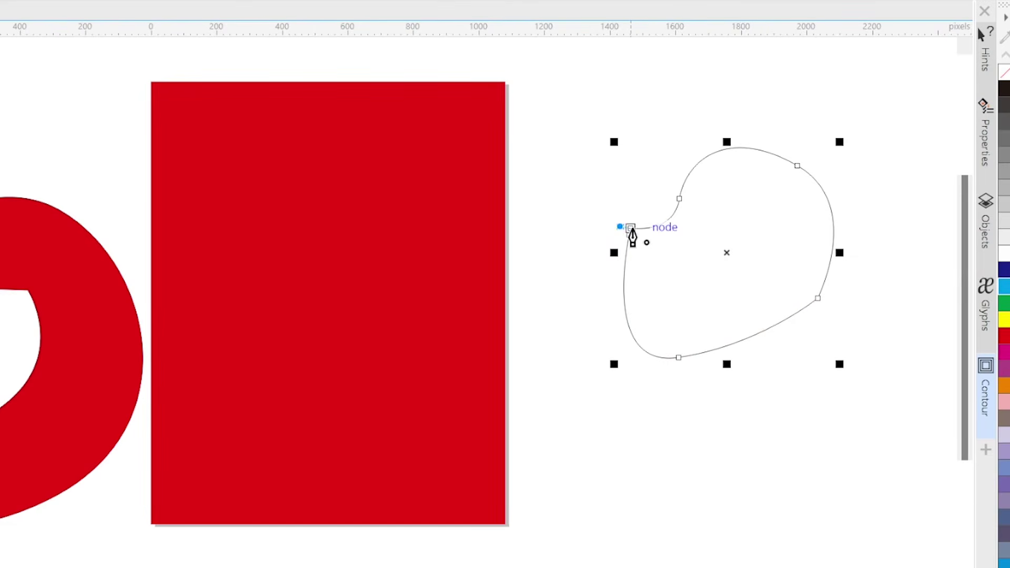
pyautogui.click(631, 228)
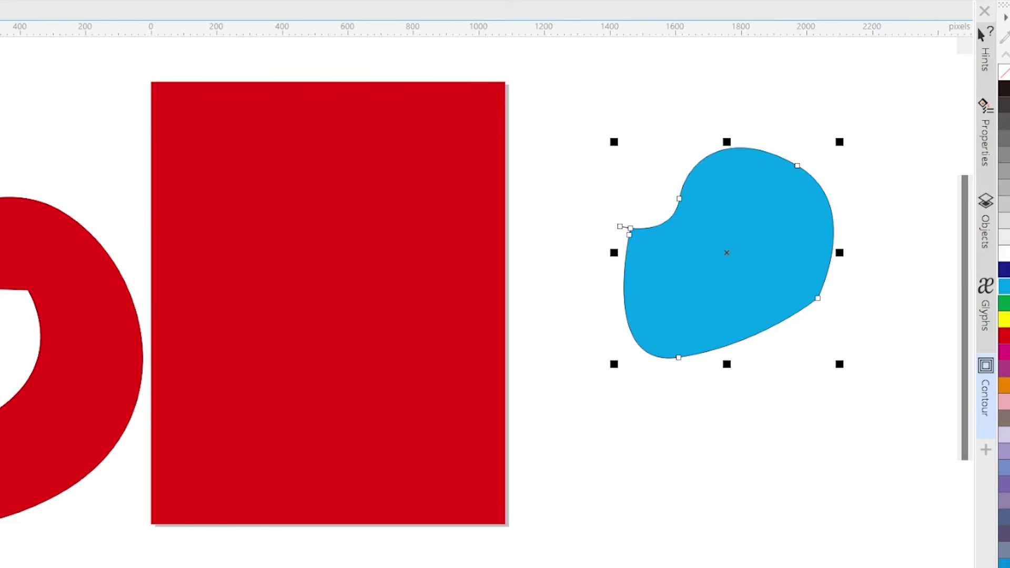
# Delete the red hook-like practice shape and the cyan rounded shape from either side of the page.
pyautogui.click(104, 356)
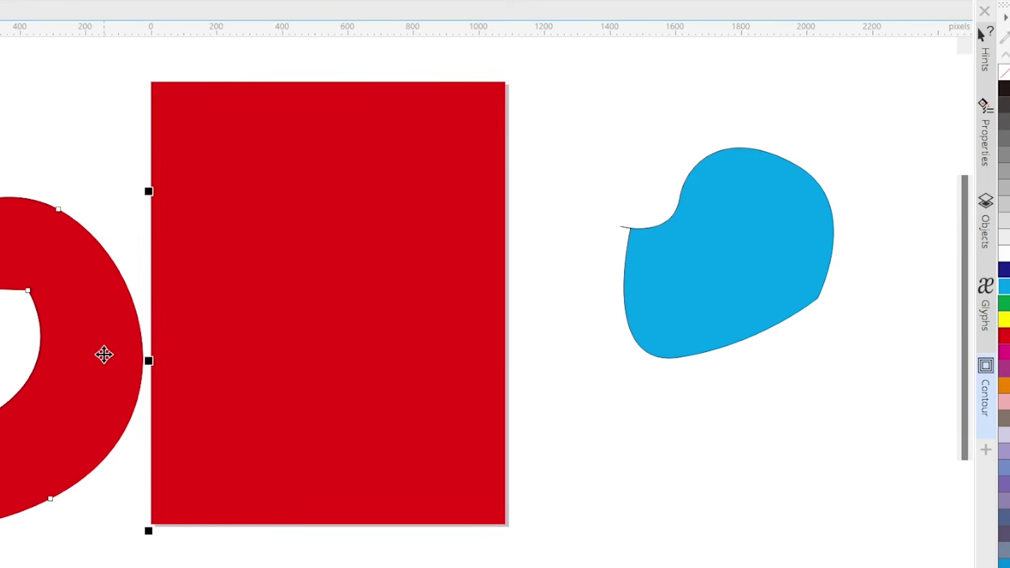
pyautogui.press('Delete')
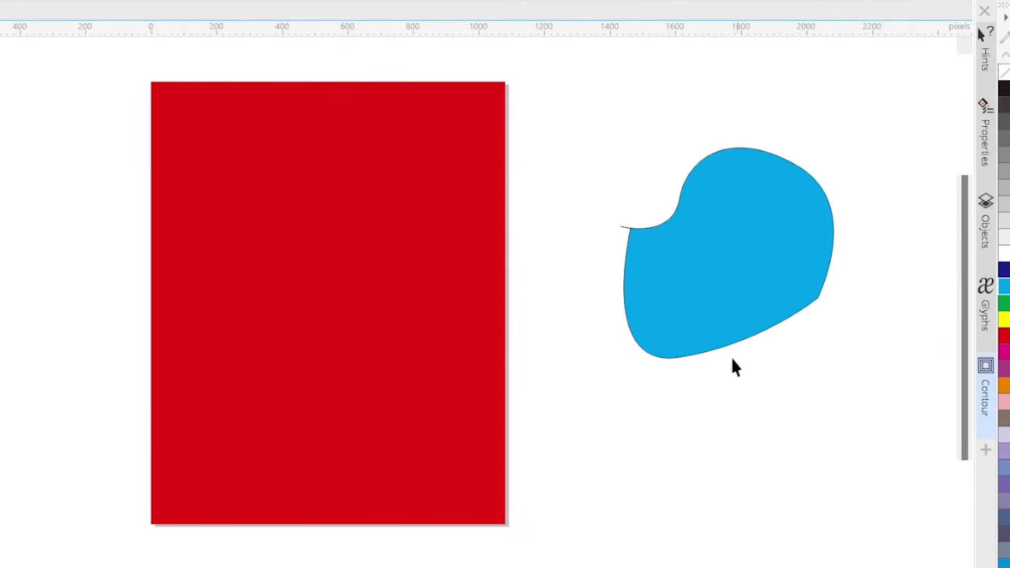
pyautogui.click(750, 338)
pyautogui.press('Delete')
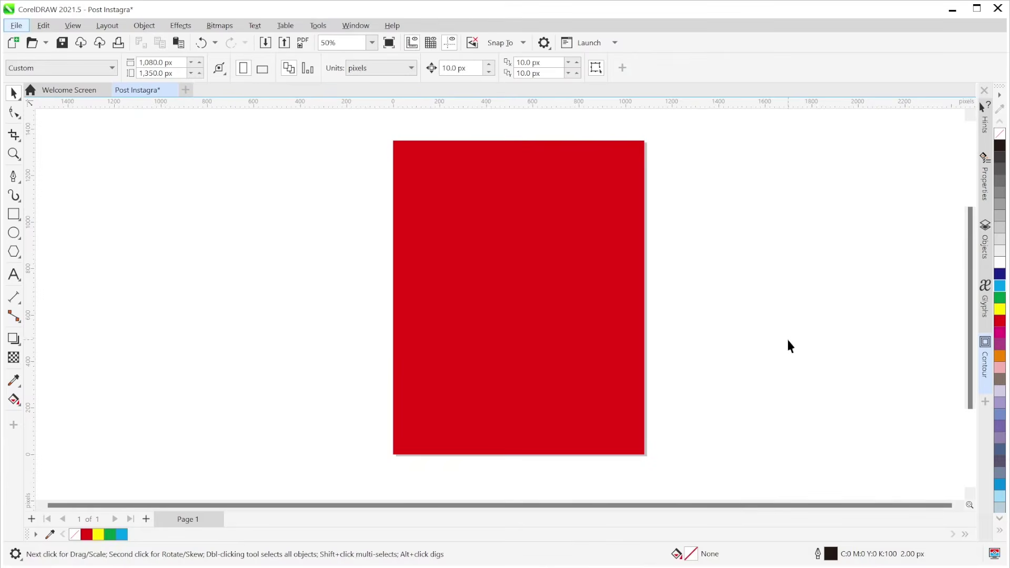
# Check the POST IG.png reference in the image viewer, then paste it into CorelDRAW and place it beside the page's left edge.
pyautogui.hotkey('alt', 'Tab')
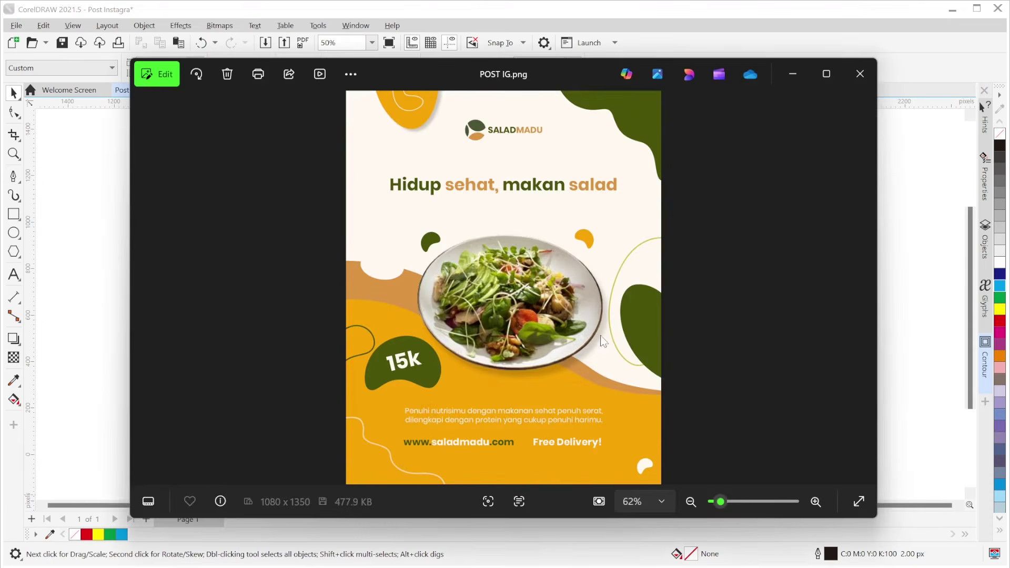
pyautogui.moveTo(595, 84); pyautogui.dragTo(593, 55)
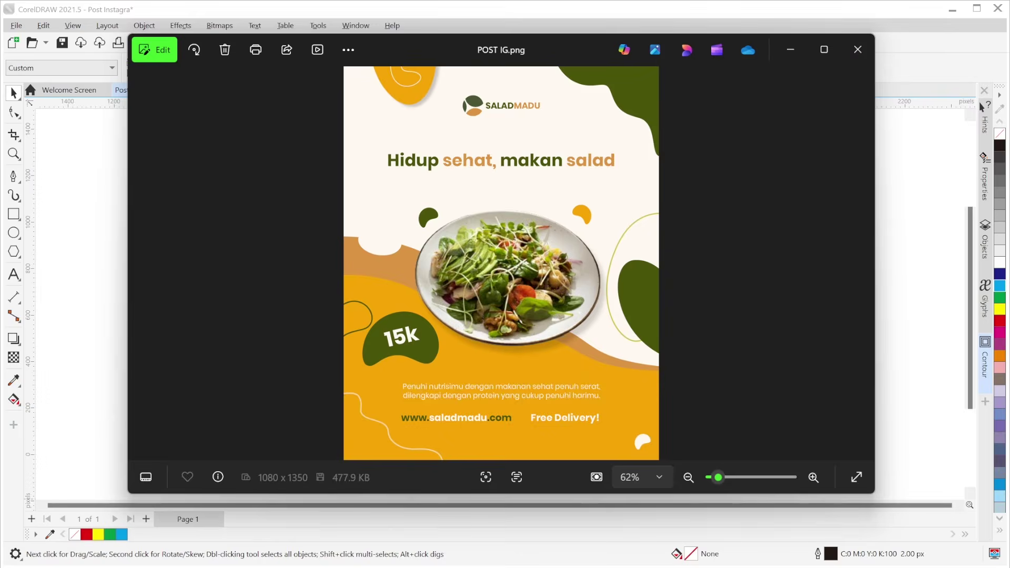
pyautogui.hotkey('alt', 'Tab')
pyautogui.hotkey('ctrl', 'v')
pyautogui.moveTo(344, 291); pyautogui.dragTo(217, 273)
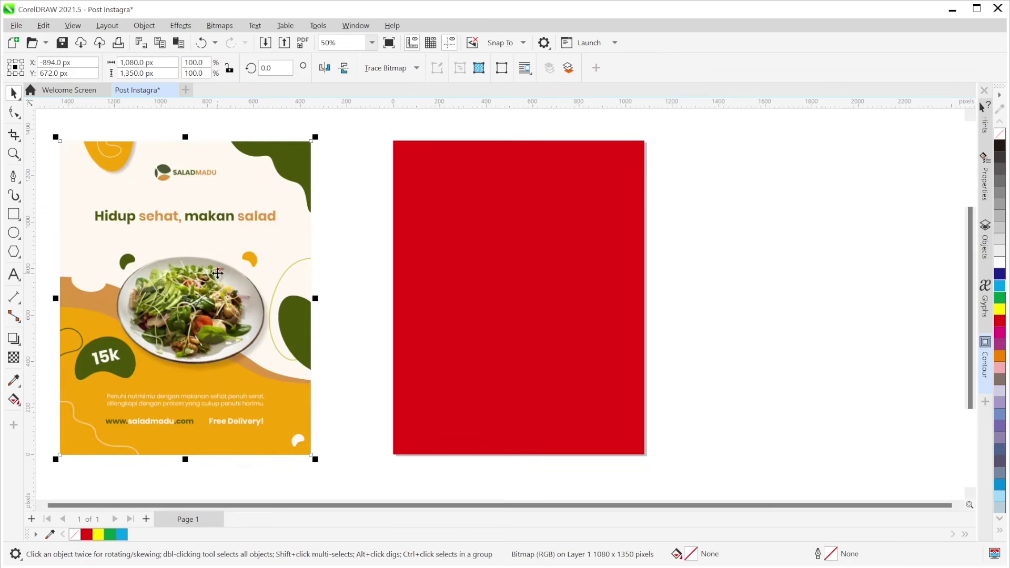
pyautogui.click(349, 265)
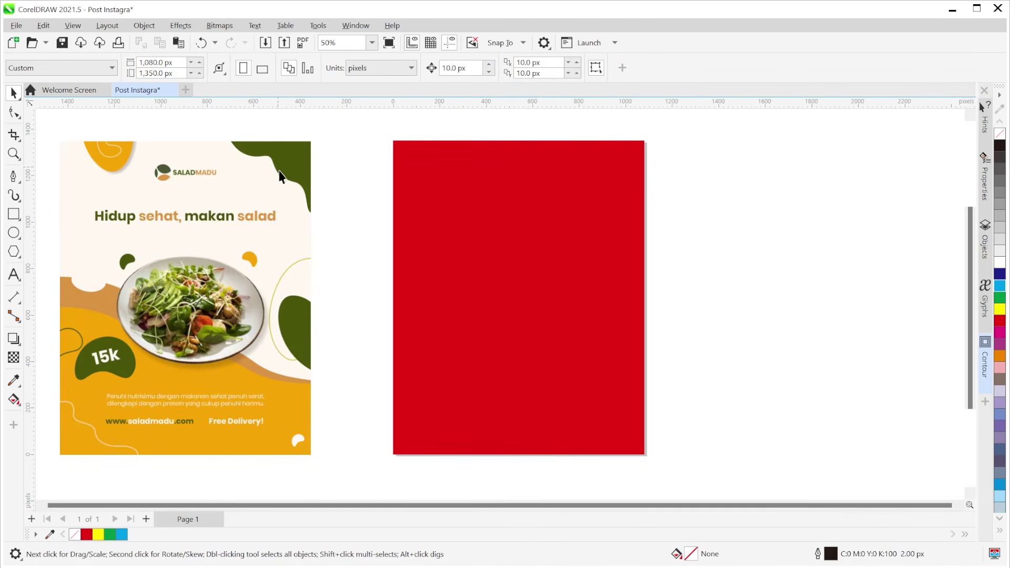
# Draw a closed wavy Pen tool shape about 571 x 428 px overlapping the page's upper-right corner, following the reference.
pyautogui.click(13, 177)
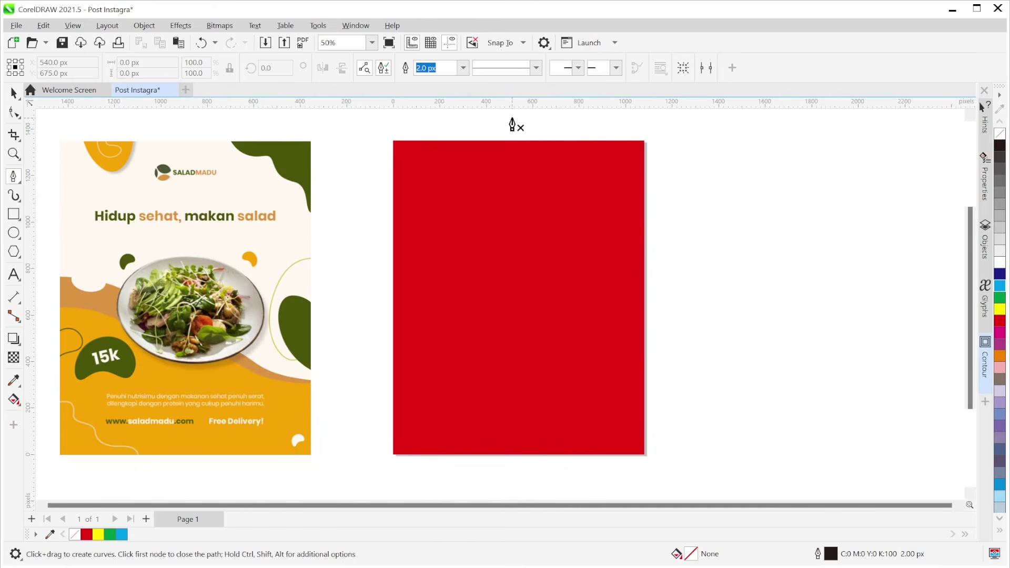
pyautogui.click(556, 121)
pyautogui.click(586, 158)
pyautogui.moveTo(589, 164); pyautogui.dragTo(608, 167)
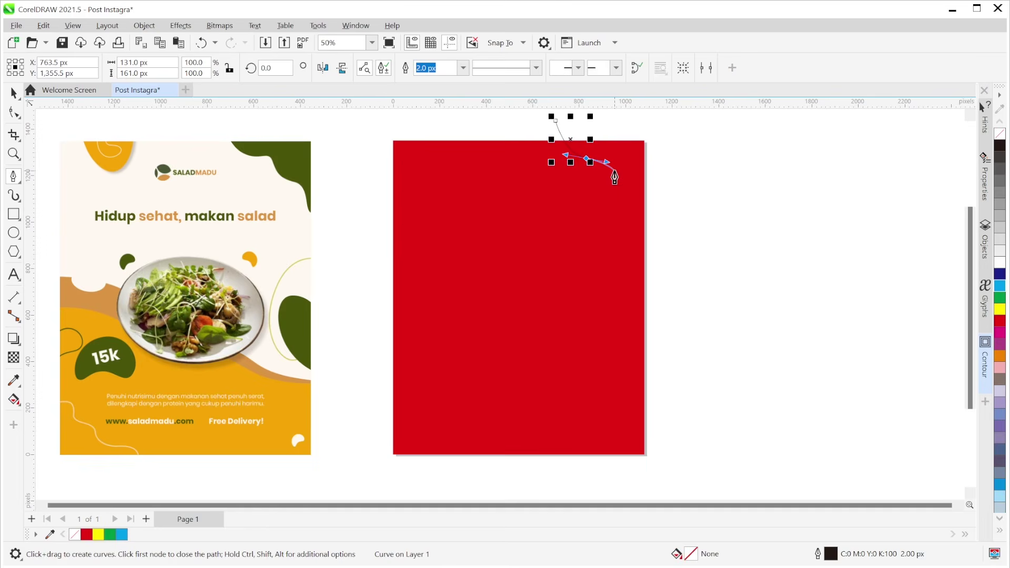
pyautogui.moveTo(615, 178)
pyautogui.mouseDown()
pyautogui.moveTo(671, 221)
pyautogui.moveTo(699, 226)
pyautogui.mouseUp()
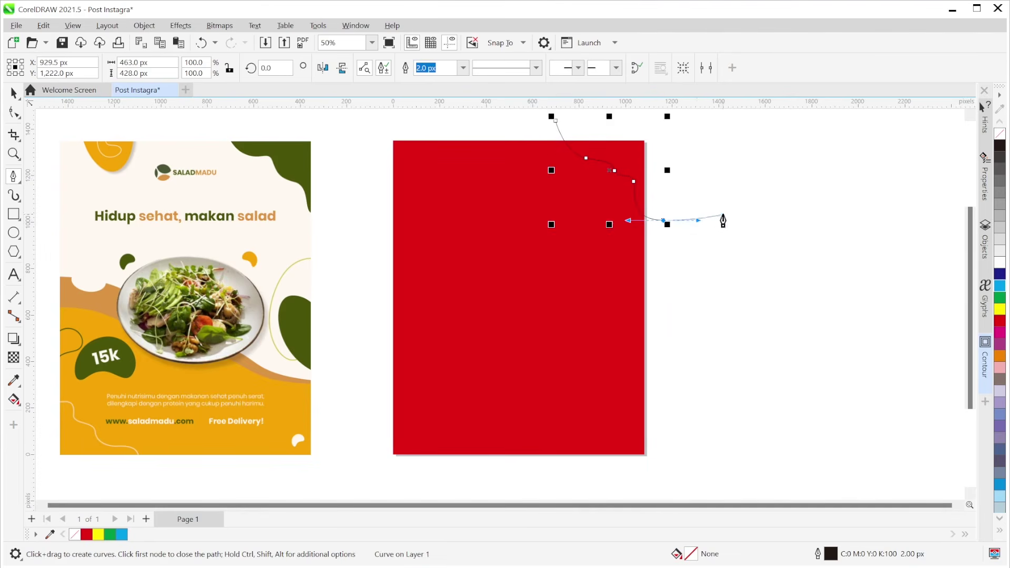
pyautogui.click(687, 126)
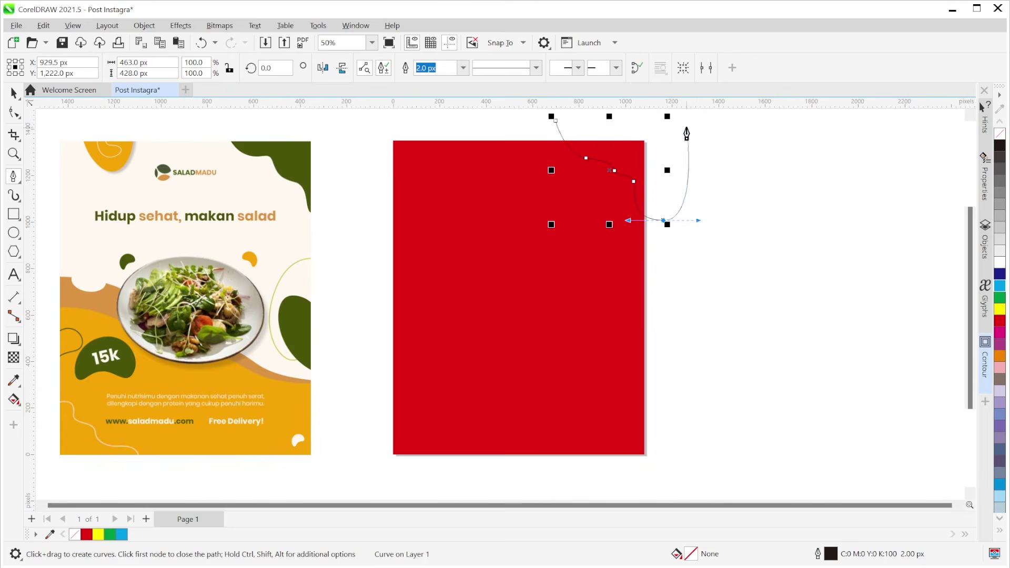
pyautogui.click(556, 122)
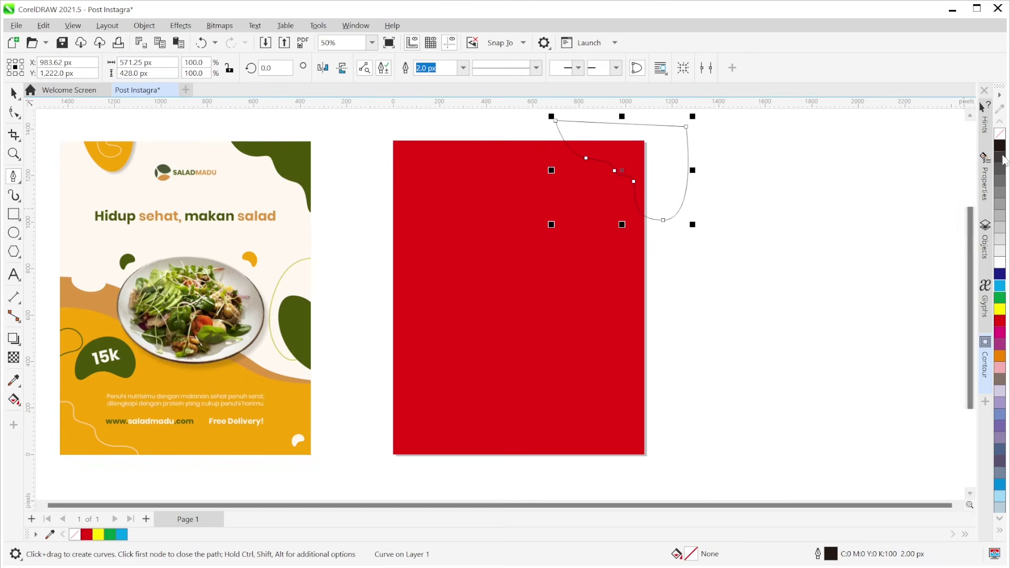
# Fill the wavy corner shape with green and set its outline width to None.
pyautogui.click(1000, 297)
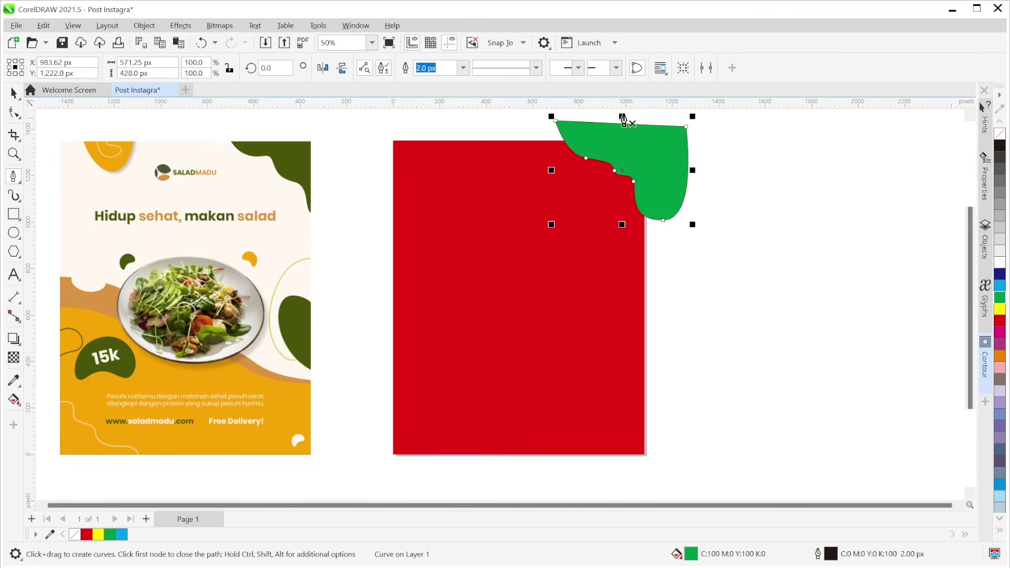
pyautogui.click(464, 68)
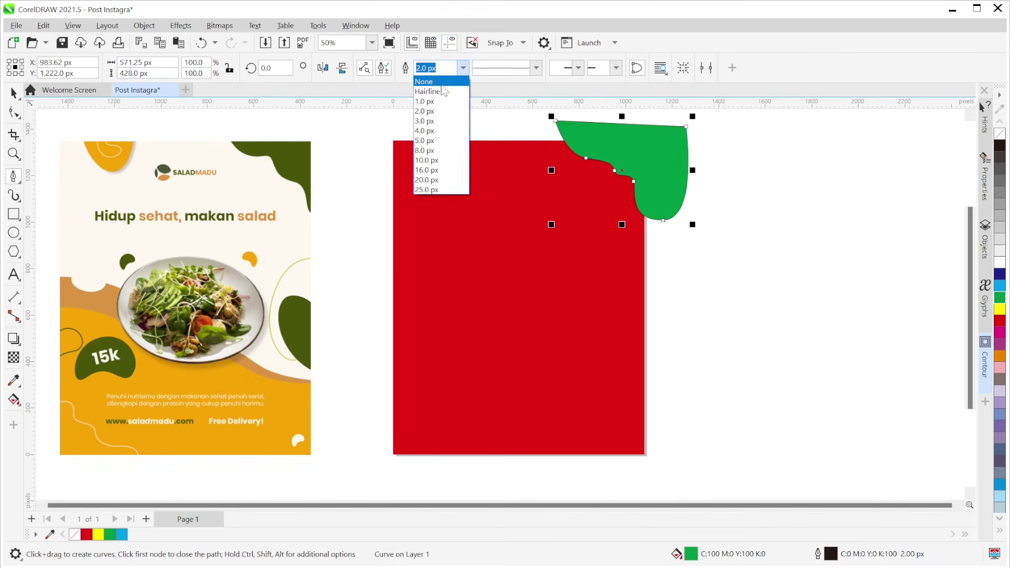
pyautogui.click(443, 85)
pyautogui.press('space')
pyautogui.click(768, 233)
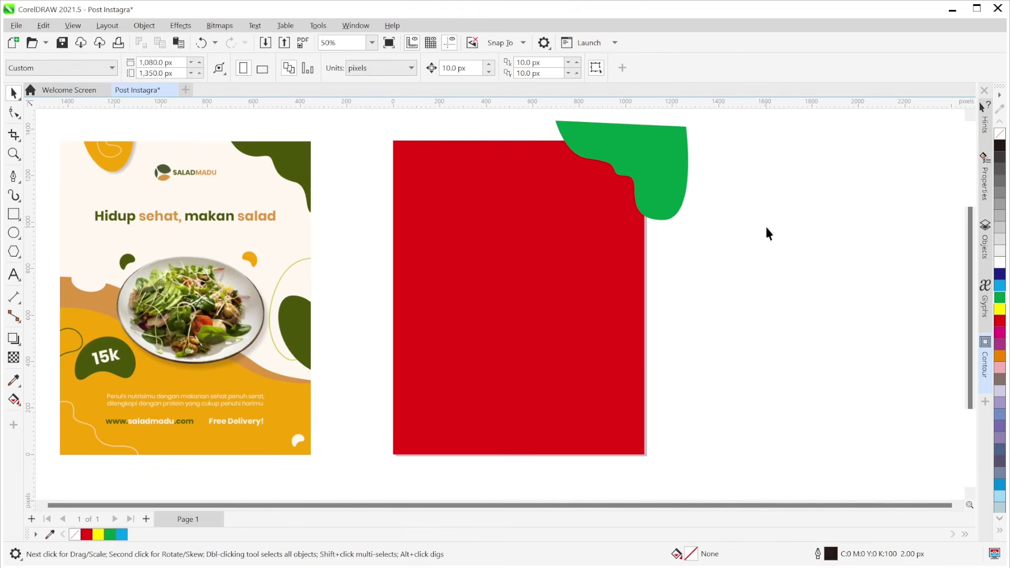
pyautogui.click(665, 190)
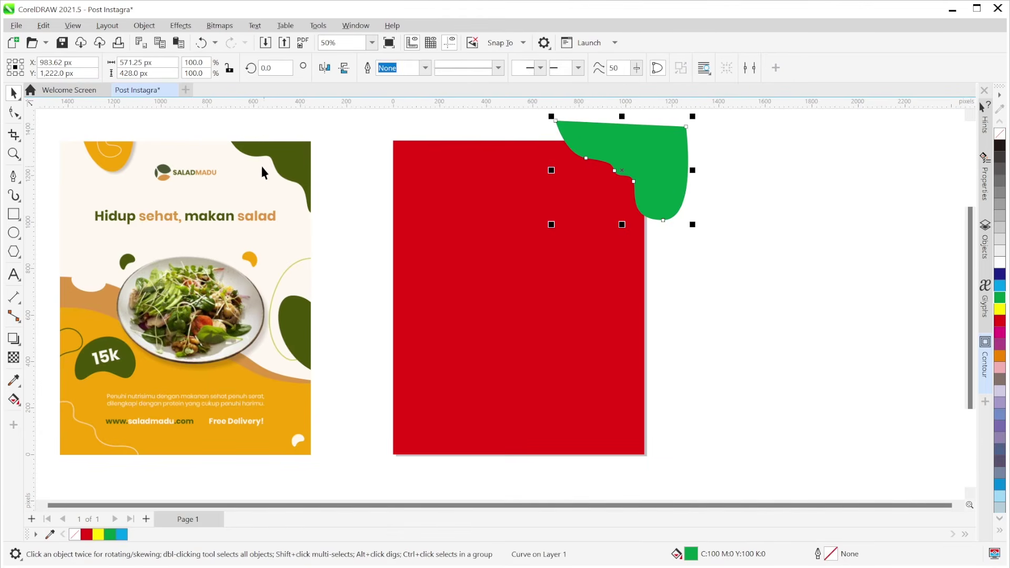
pyautogui.click(755, 201)
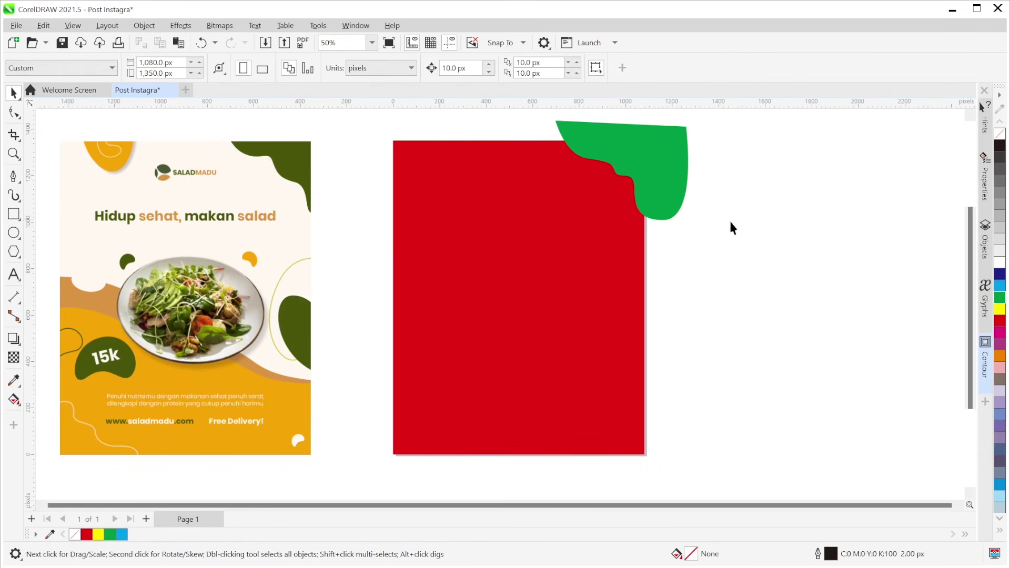
pyautogui.click(677, 184)
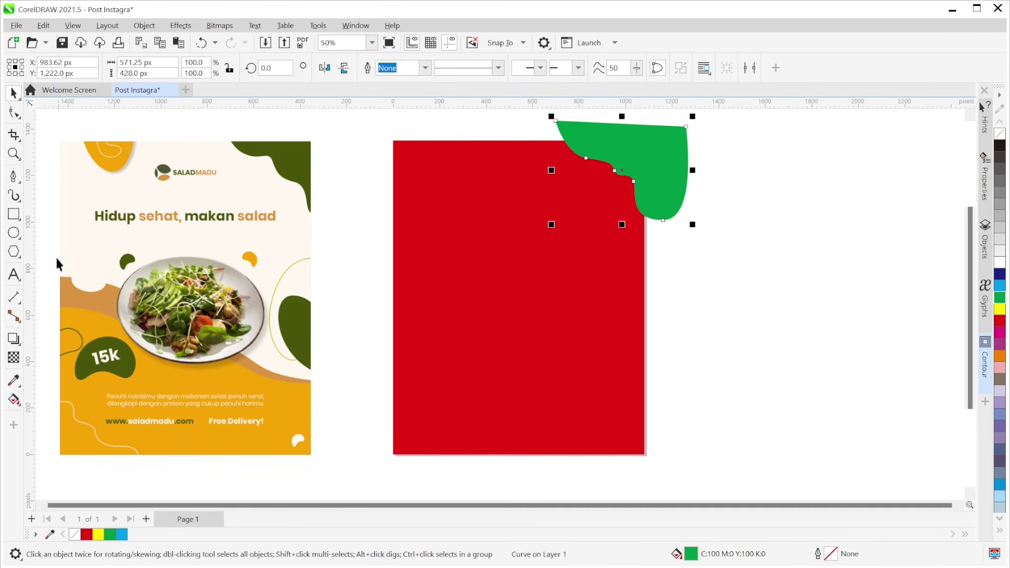
# Draw a closed Pen tool wave about 1557 x 1009 px across the lower half of the page, extending past its side and bottom edges.
pyautogui.click(13, 176)
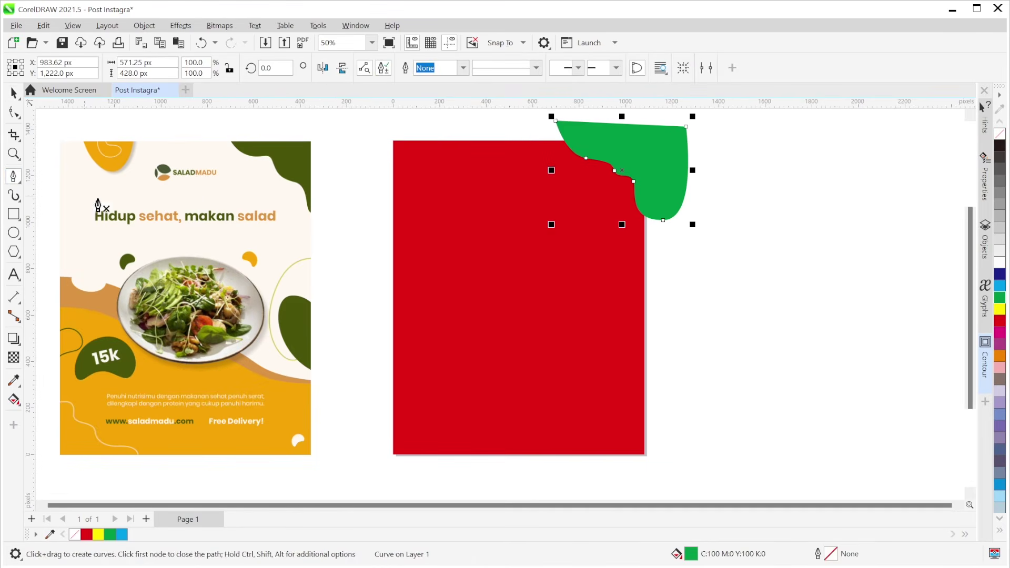
pyautogui.click(367, 291)
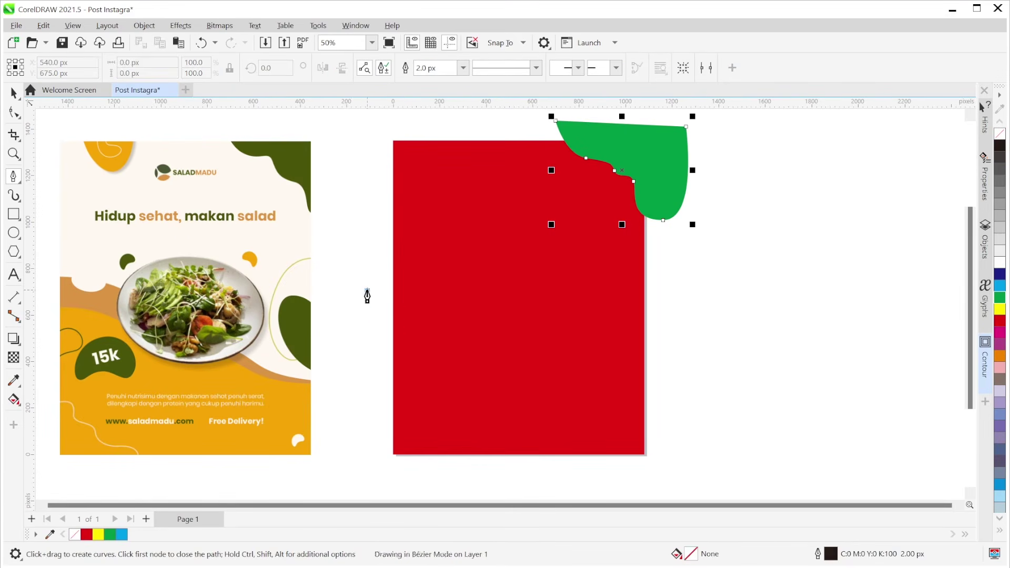
pyautogui.moveTo(459, 302); pyautogui.dragTo(487, 332)
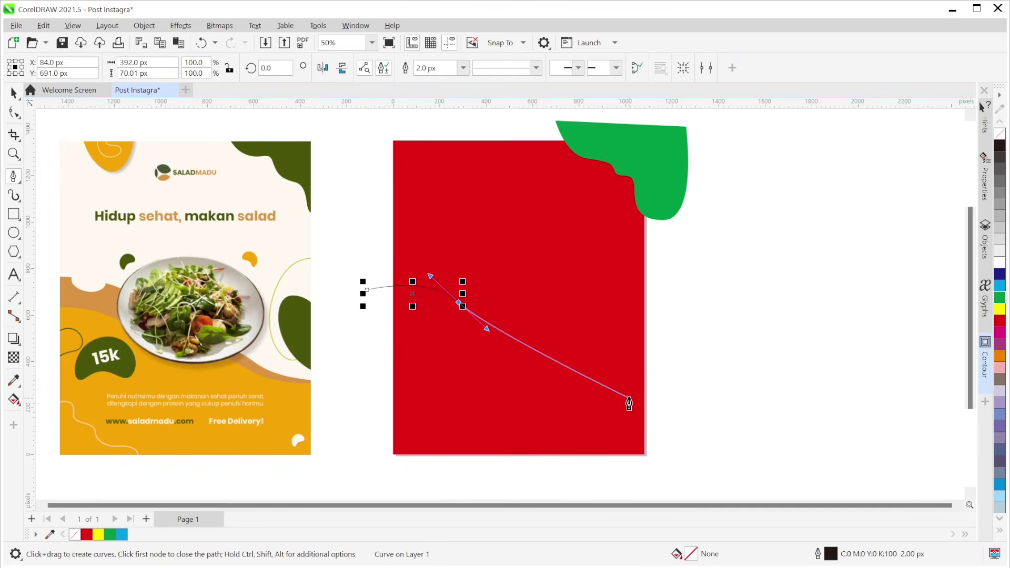
pyautogui.moveTo(653, 393); pyautogui.dragTo(807, 392)
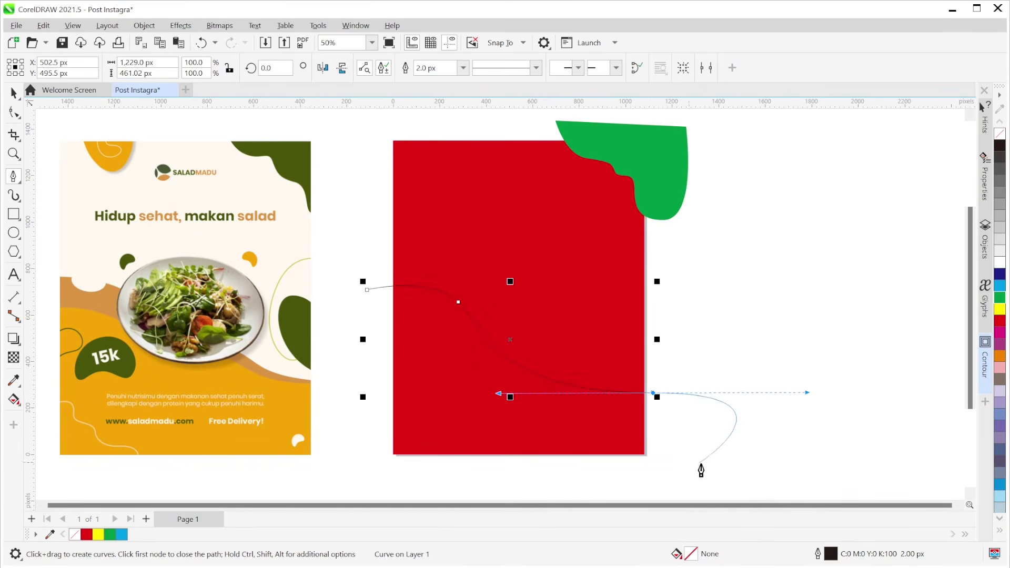
pyautogui.click(660, 487)
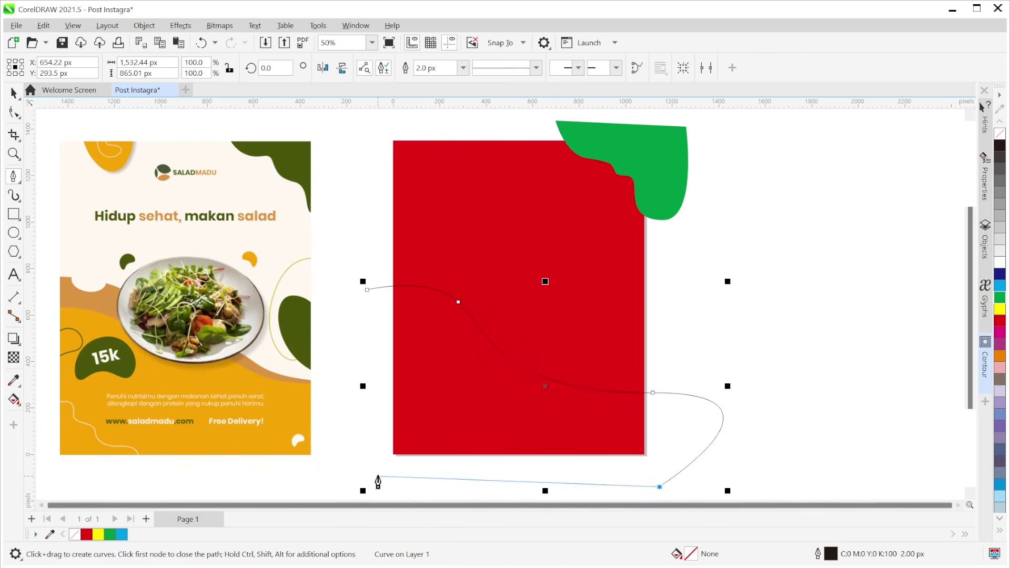
pyautogui.moveTo(378, 479); pyautogui.dragTo(350, 383)
pyautogui.click(367, 290)
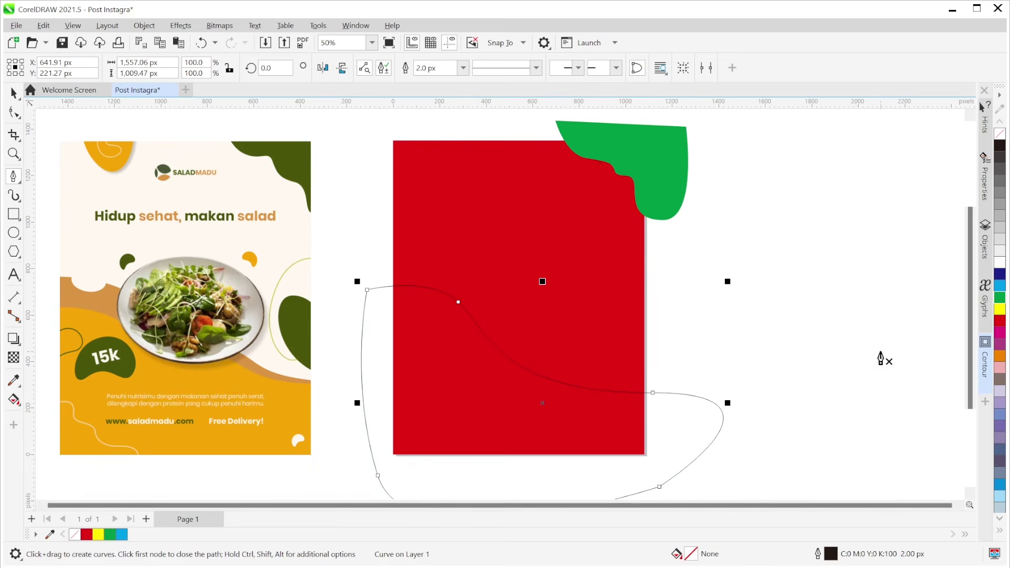
# Fill the large lower wave shape with orange and set its outline width to None.
pyautogui.click(1002, 310)
pyautogui.click(1000, 356)
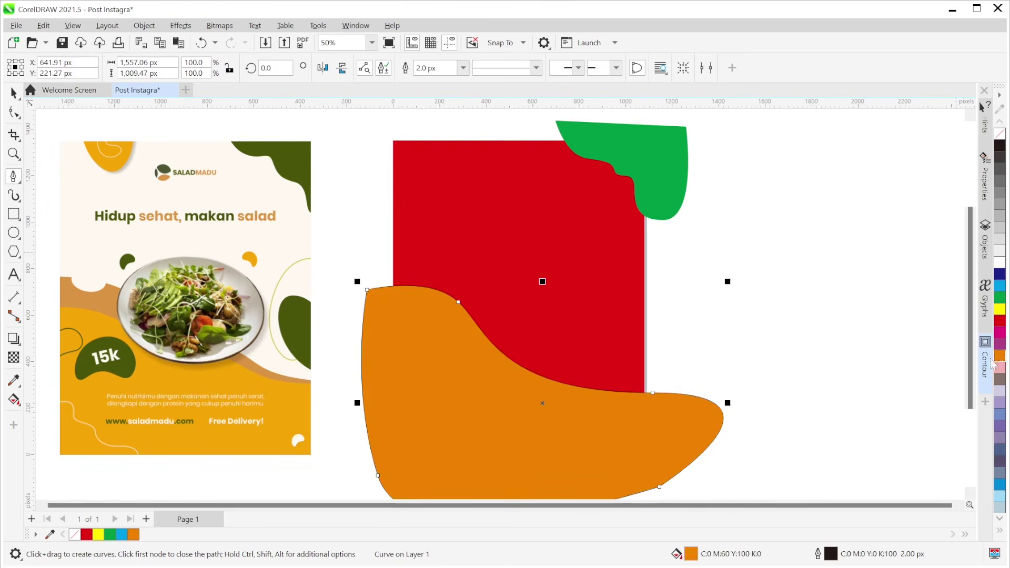
pyautogui.click(536, 68)
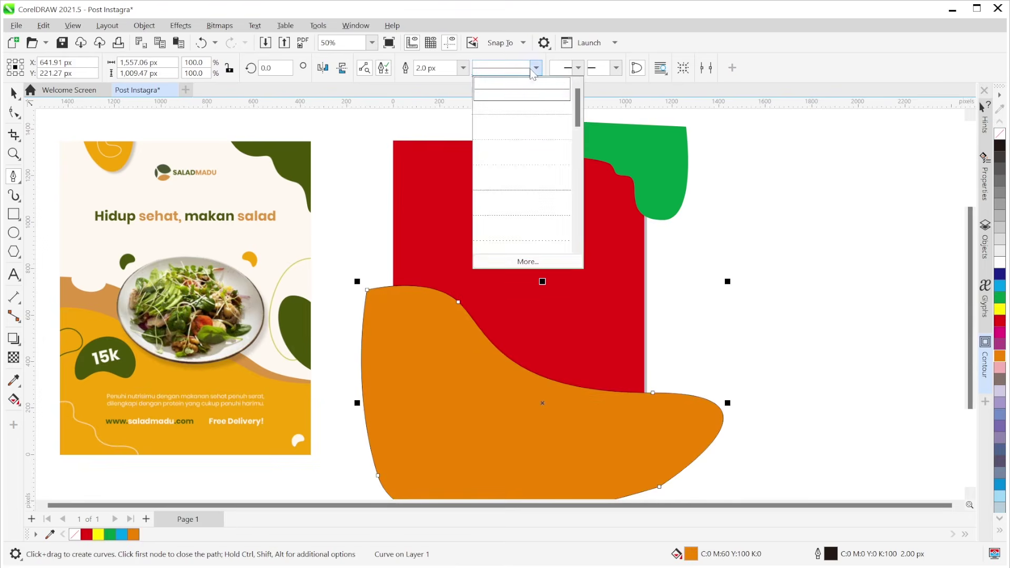
pyautogui.click(465, 85)
pyautogui.click(463, 68)
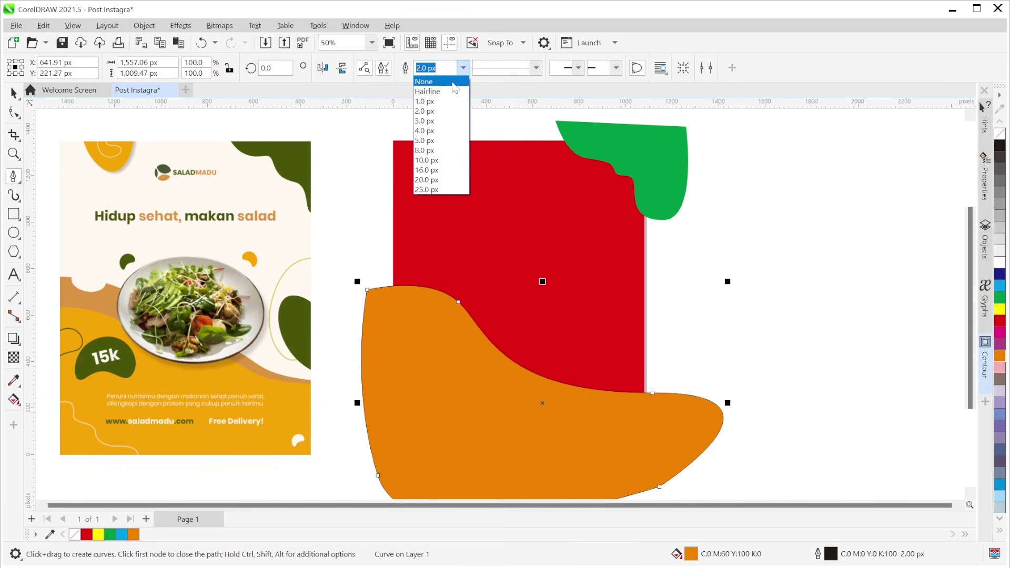
pyautogui.click(453, 82)
pyautogui.press('Escape')
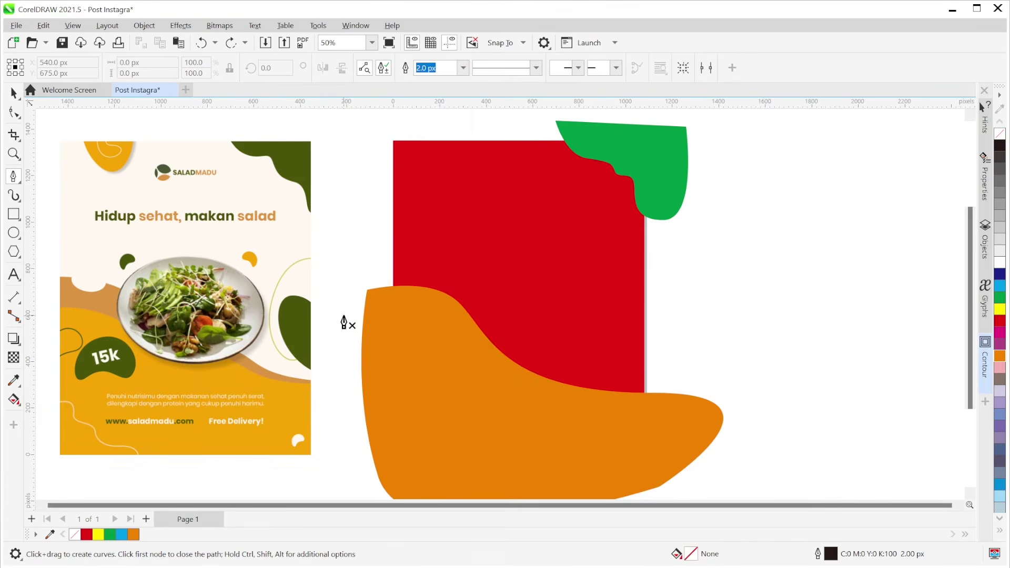
# Draw a second closed Pen tool wave about 1740 x 973 px slightly below the orange wave's upper edge and fill it with yellow.
pyautogui.click(344, 315)
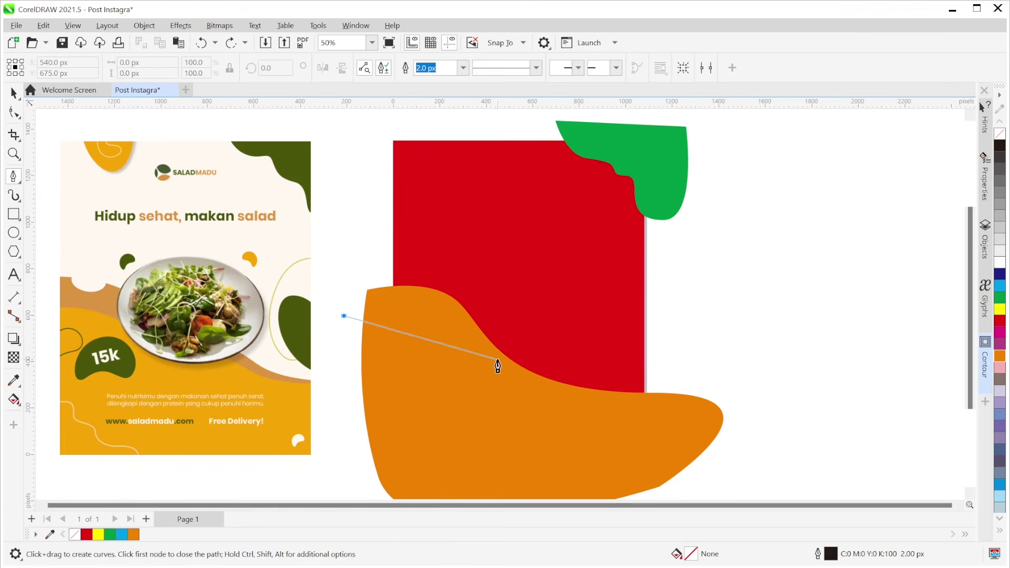
pyautogui.moveTo(485, 357); pyautogui.dragTo(563, 430)
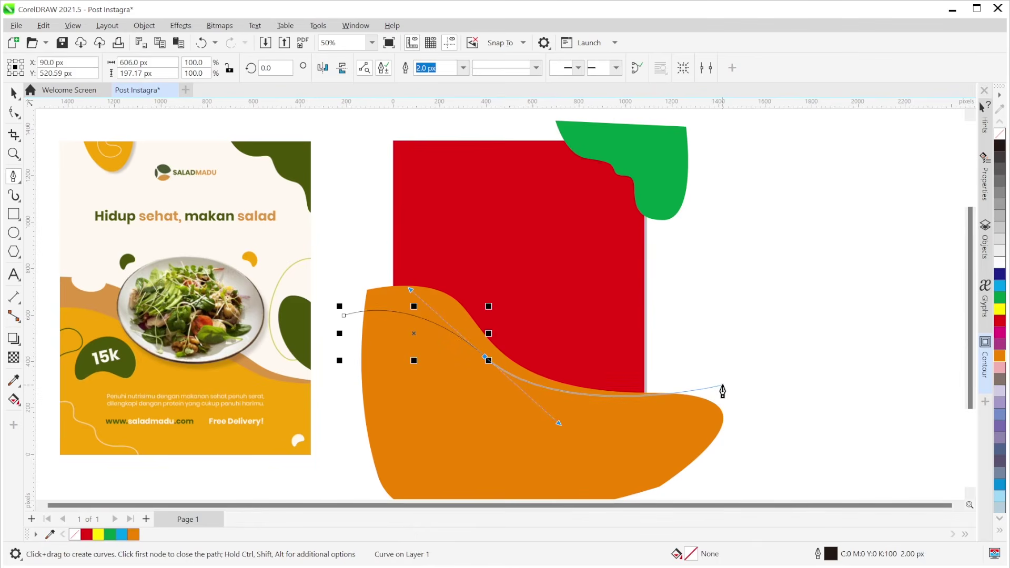
pyautogui.click(722, 386)
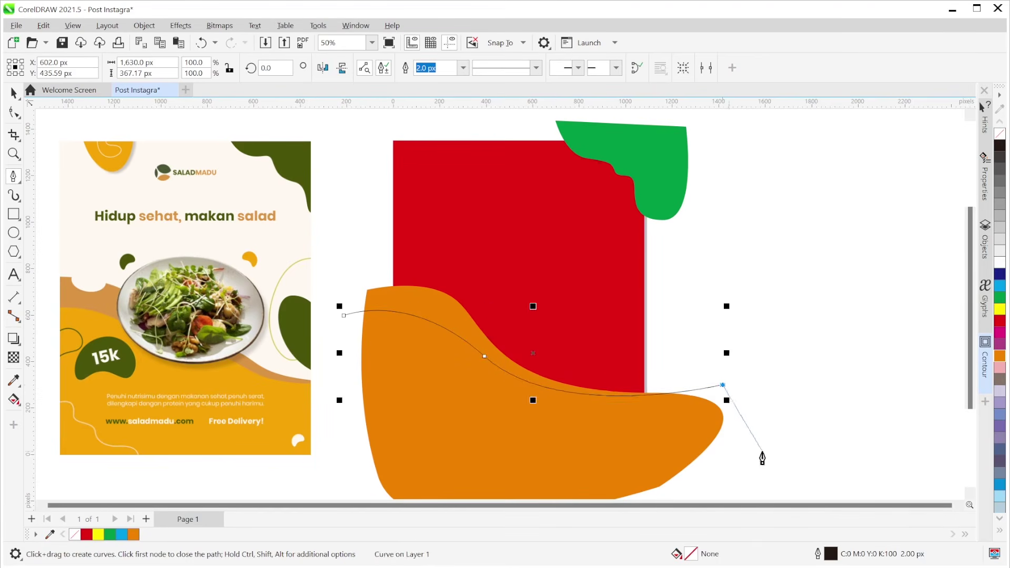
pyautogui.scroll(-3, 763, 458)
pyautogui.click(776, 405)
pyautogui.click(557, 459)
pyautogui.click(413, 455)
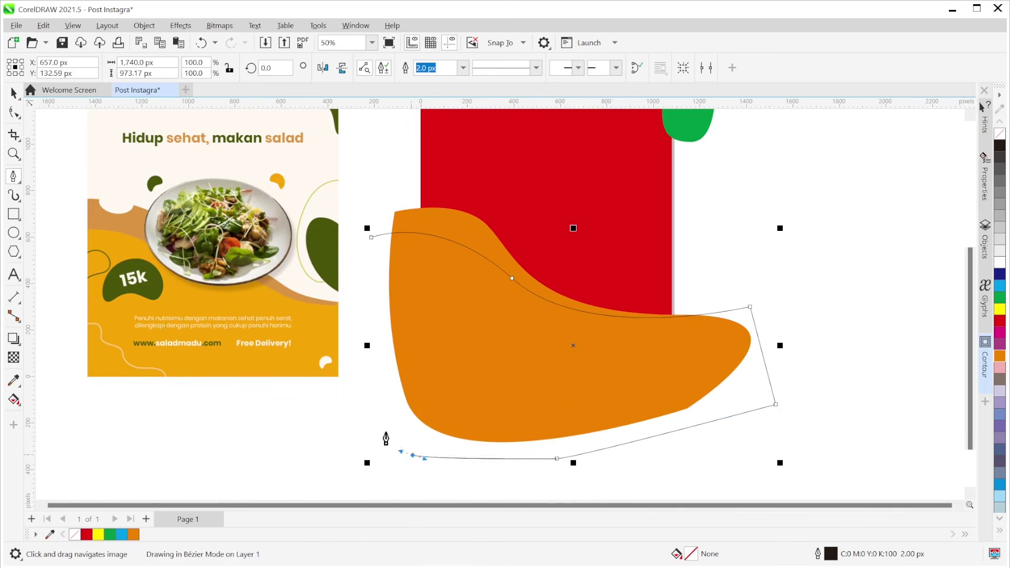
pyautogui.moveTo(377, 390); pyautogui.dragTo(373, 356)
pyautogui.click(370, 245)
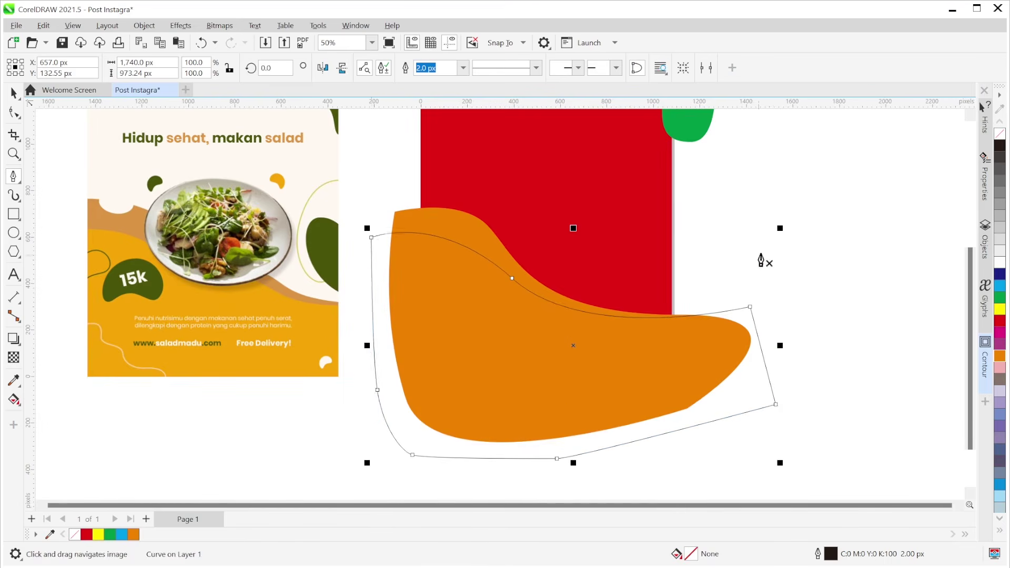
pyautogui.scroll(2, 764, 262)
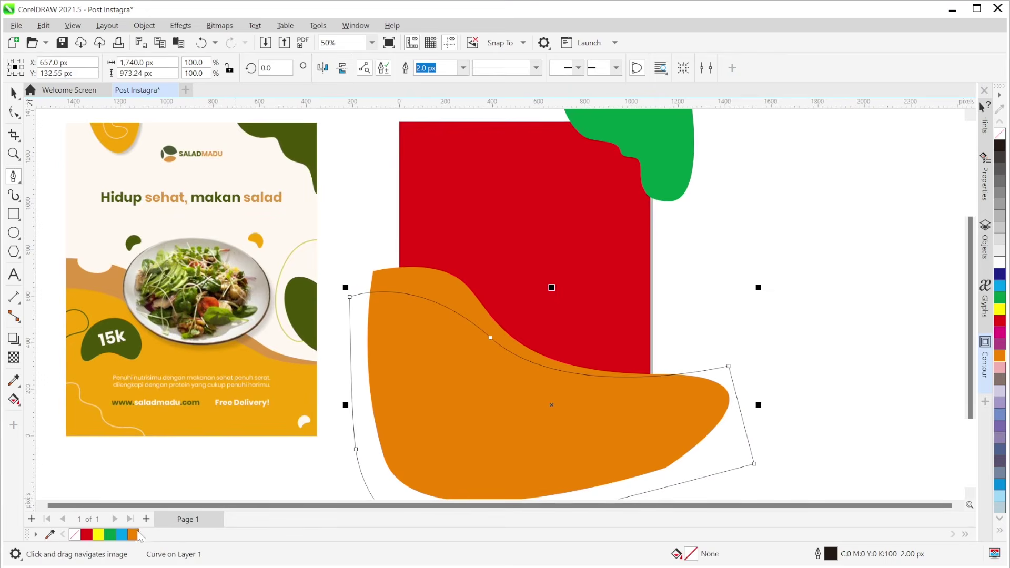
pyautogui.click(98, 535)
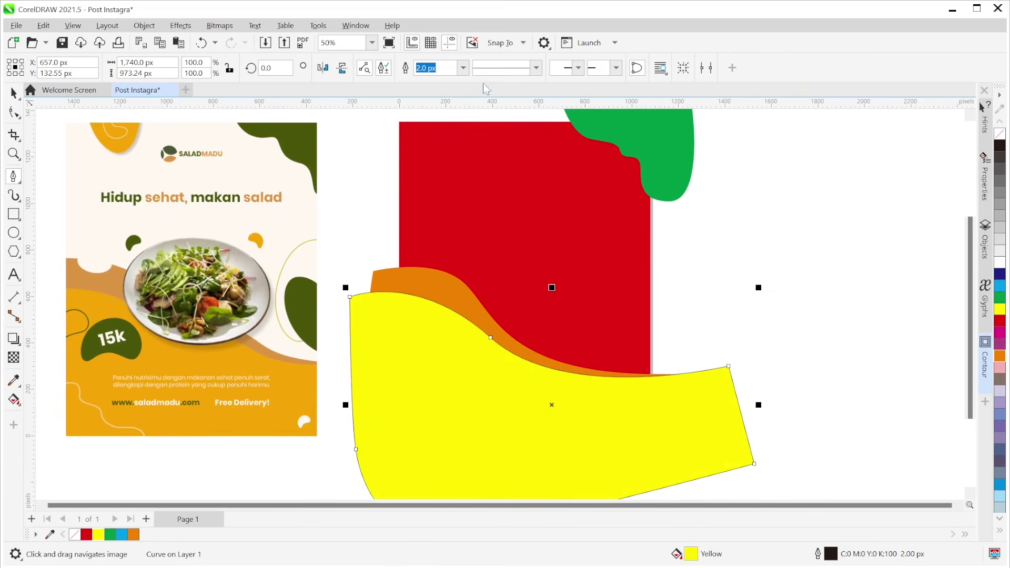
# Set the yellow wave's outline width to None and deselect it.
pyautogui.click(463, 68)
pyautogui.click(429, 79)
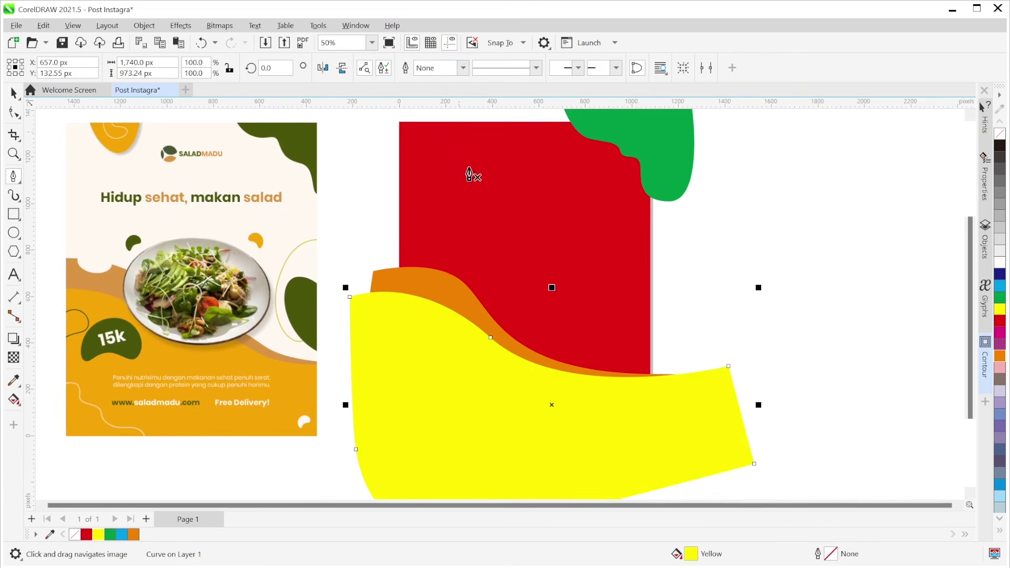
pyautogui.press('space')
pyautogui.click(753, 251)
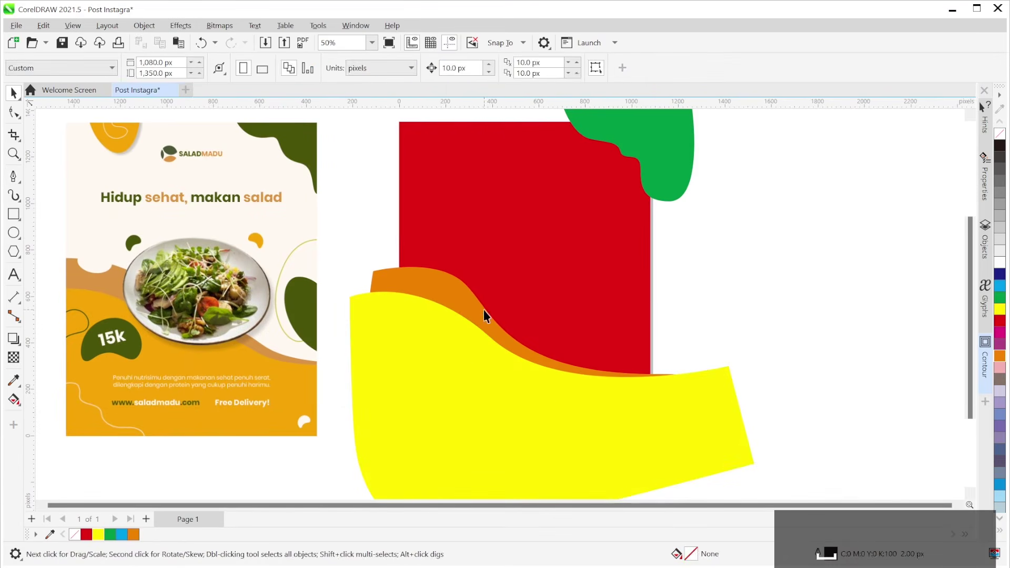
pyautogui.click(451, 296)
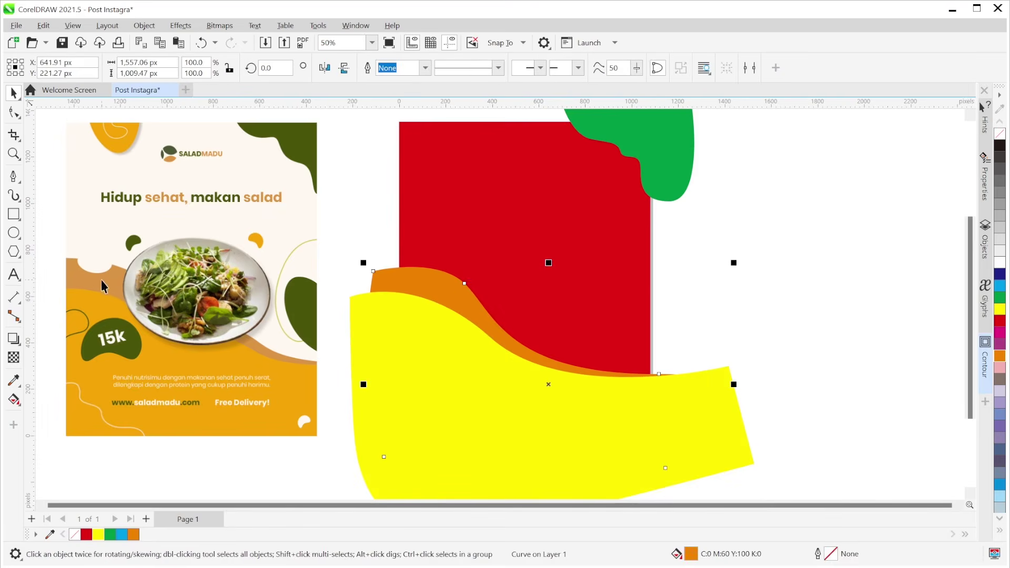
pyautogui.click(410, 363)
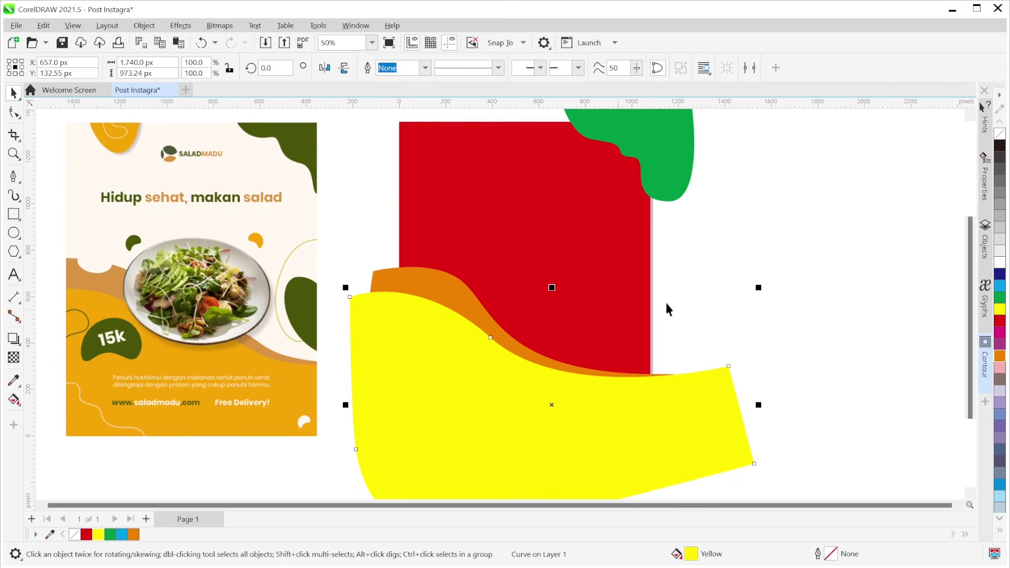
pyautogui.click(834, 245)
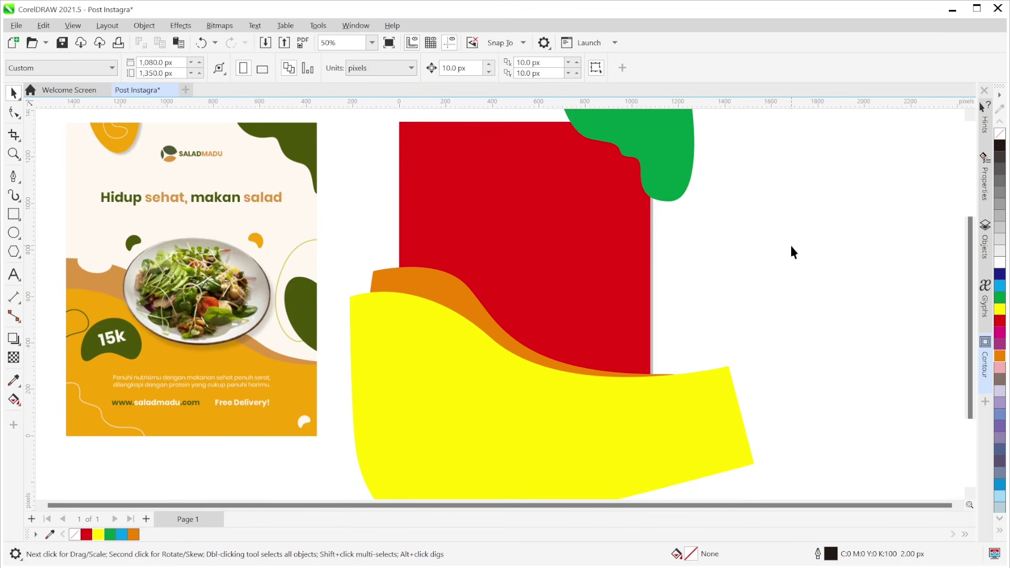
# With the Shape tool, lower the middle node on the orange wave's upper edge slightly and lengthen its handles.
pyautogui.click(455, 295)
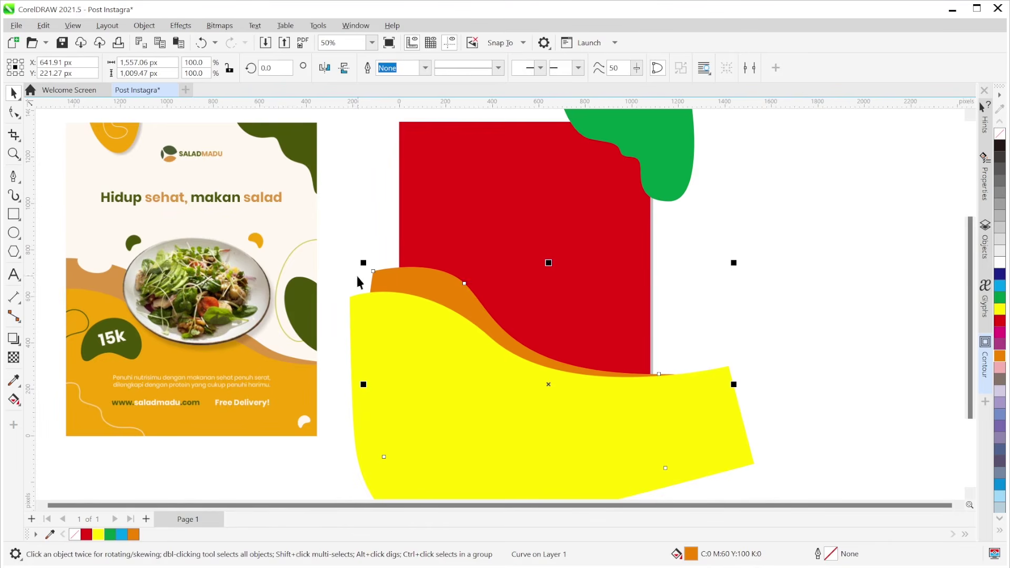
pyautogui.click(19, 117)
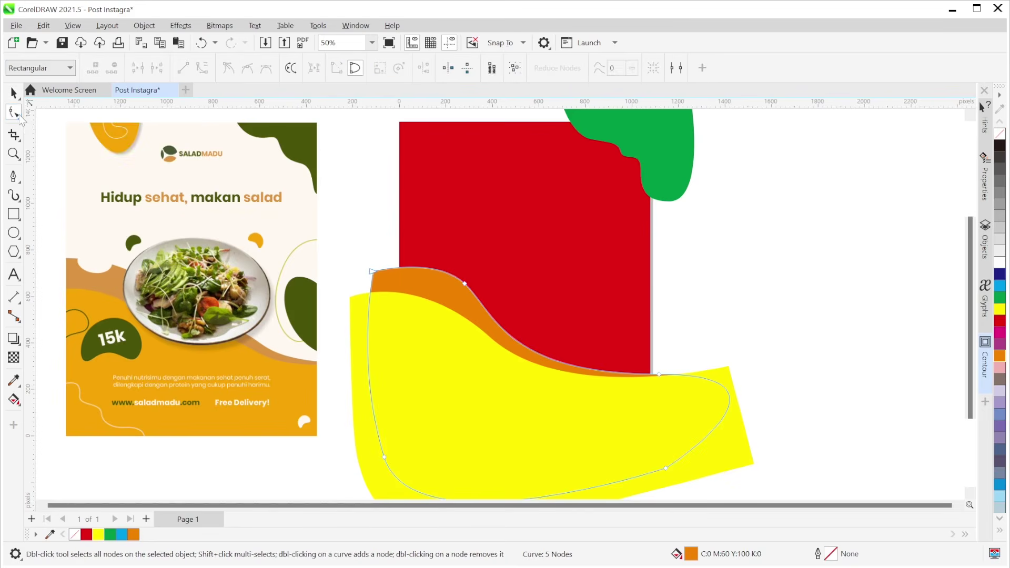
pyautogui.click(464, 283)
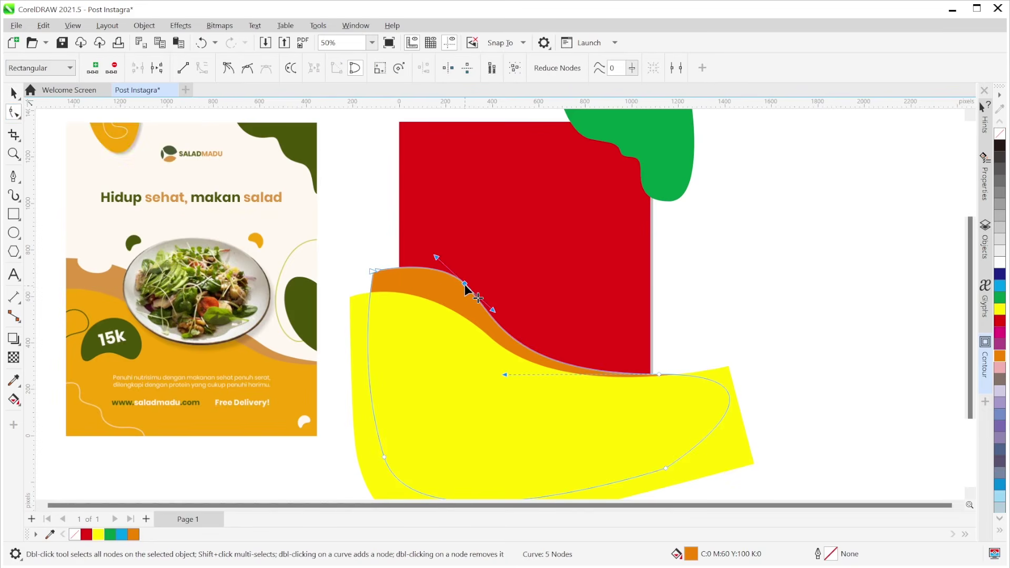
pyautogui.moveTo(466, 285); pyautogui.dragTo(504, 320)
pyautogui.click(734, 311)
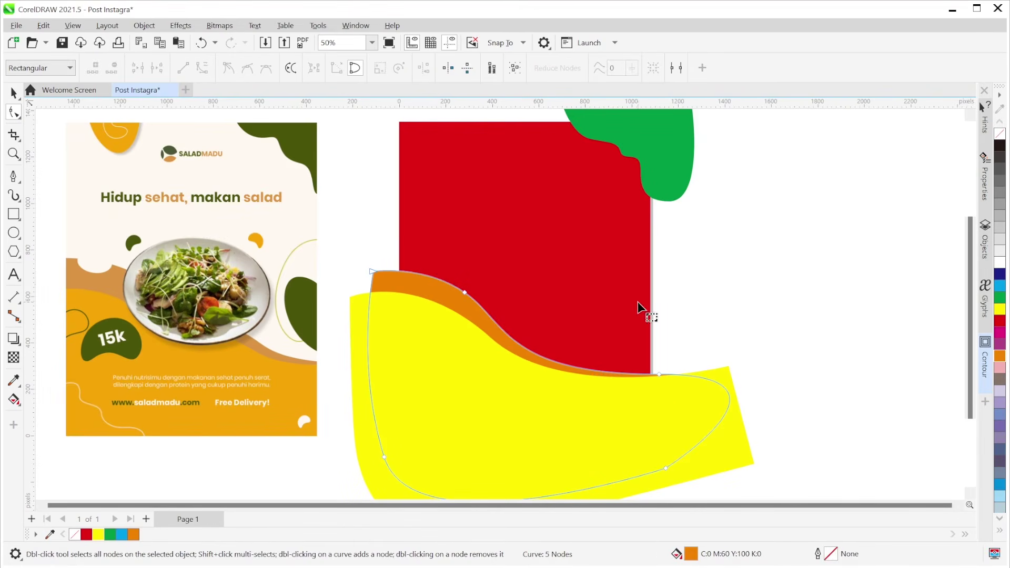
pyautogui.press('space')
pyautogui.click(736, 241)
pyautogui.click(465, 305)
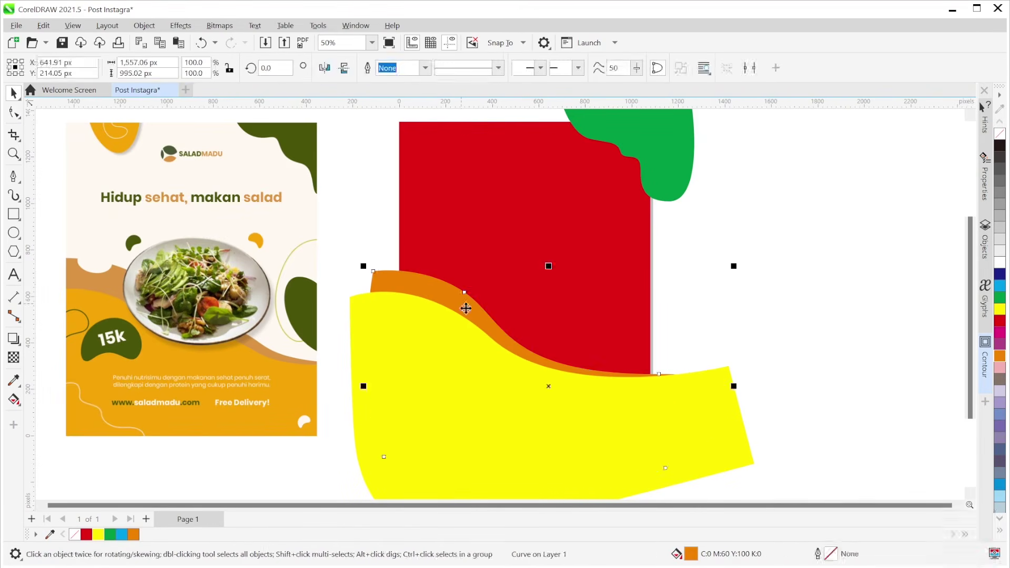
# Convert the middle node on the orange wave's upper edge to a smooth node and adjust its handles to soften the slope.
pyautogui.press('space')
pyautogui.click(465, 292)
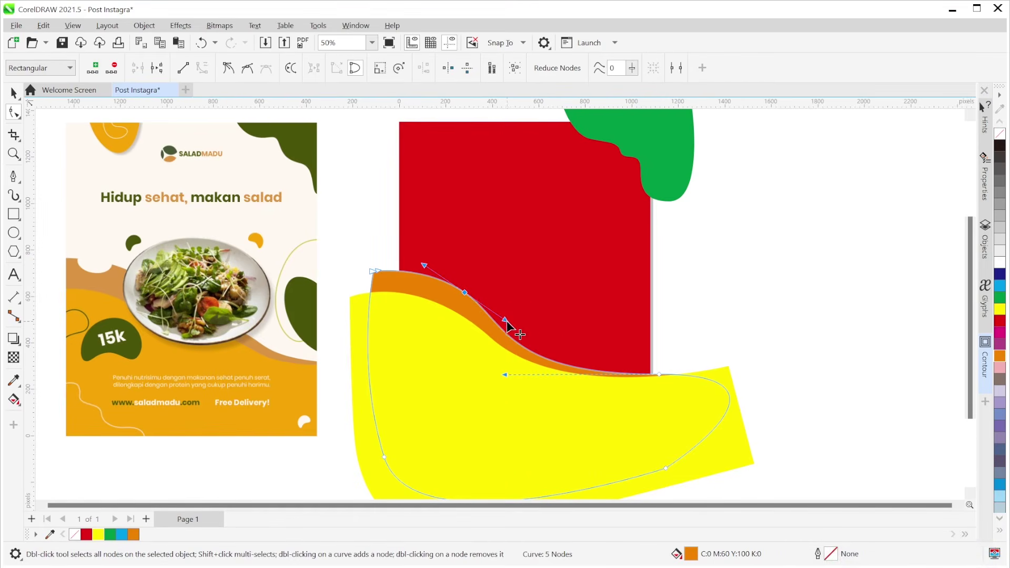
pyautogui.moveTo(507, 321)
pyautogui.mouseDown()
pyautogui.moveTo(522, 340)
pyautogui.moveTo(511, 337)
pyautogui.mouseUp()
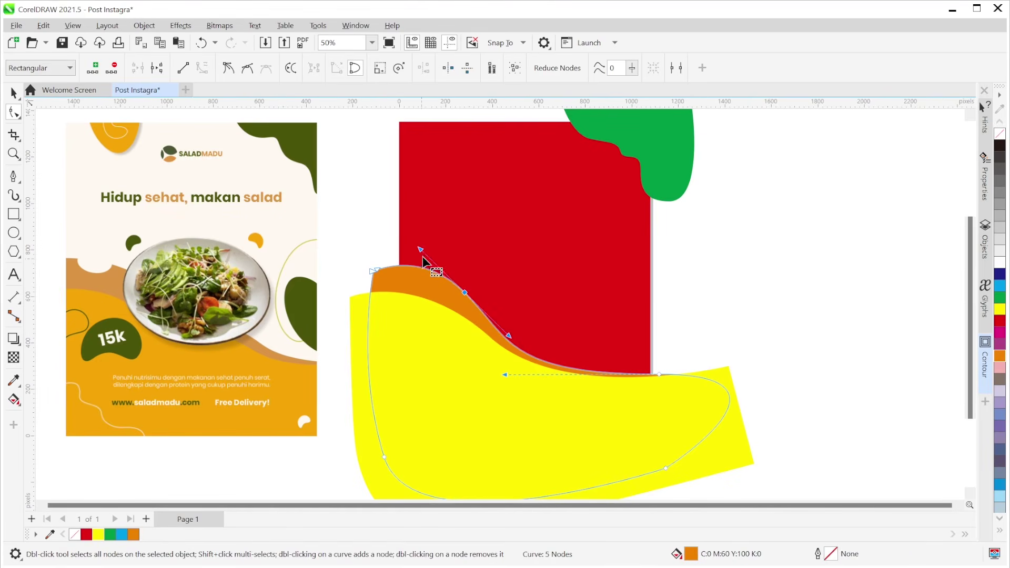
pyautogui.moveTo(421, 251); pyautogui.dragTo(405, 243)
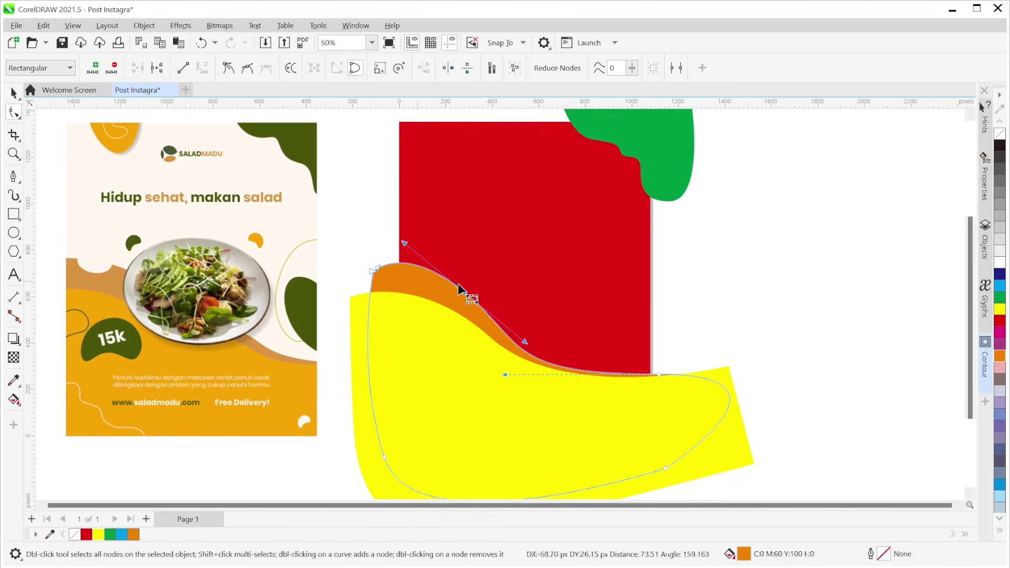
pyautogui.moveTo(526, 345); pyautogui.dragTo(504, 325)
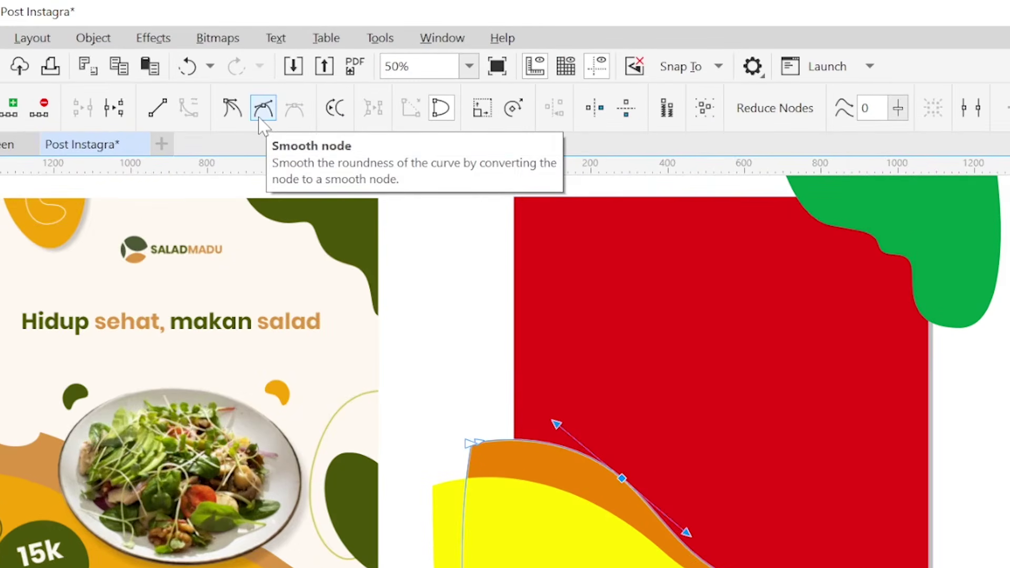
pyautogui.click(262, 109)
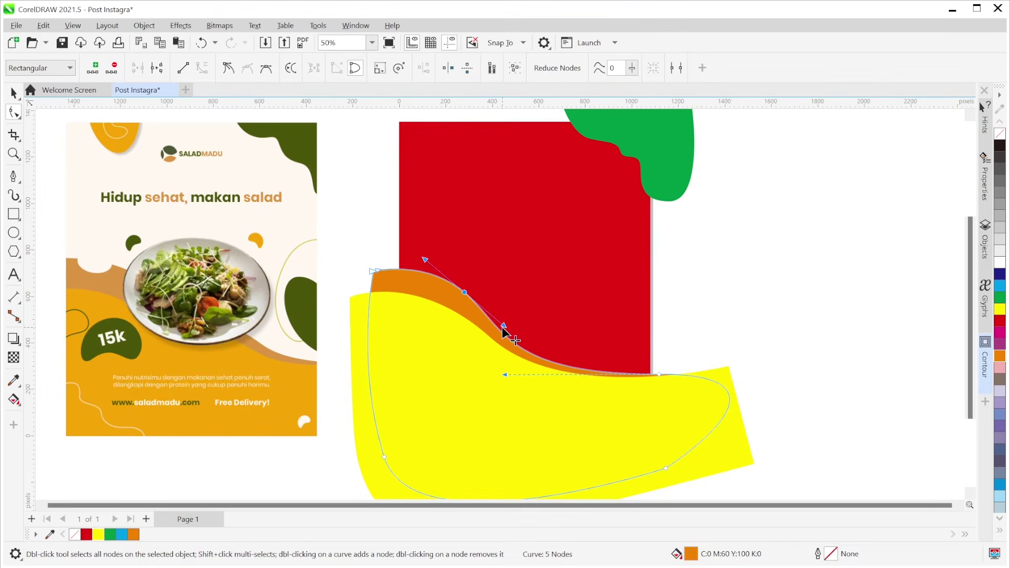
pyautogui.moveTo(503, 325); pyautogui.dragTo(541, 349)
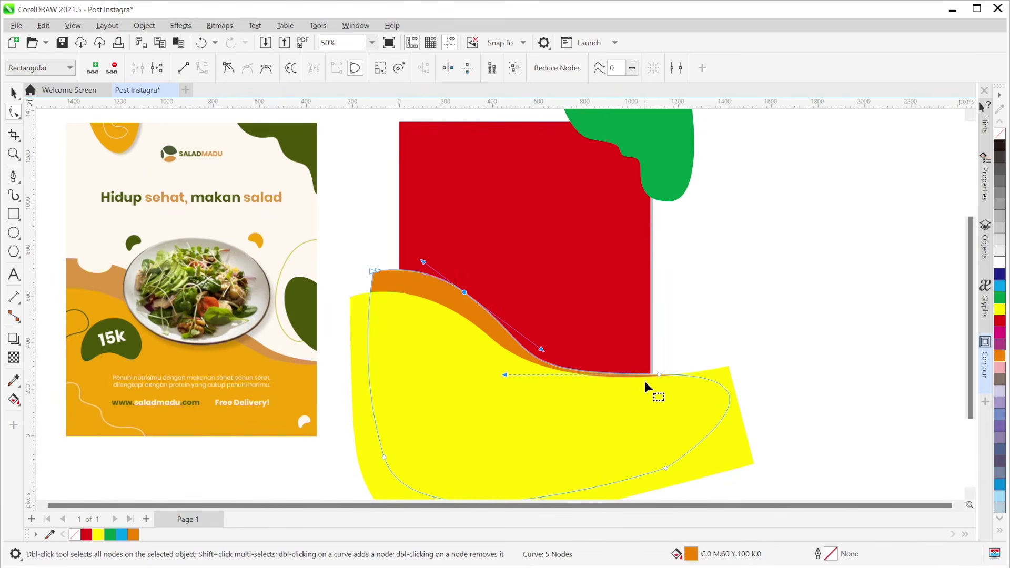
# Reshape the orange wave's right end with its node handles so the upper edge descends smoothly and the side curve pulls inward.
pyautogui.click(659, 375)
pyautogui.moveTo(506, 374); pyautogui.dragTo(546, 378)
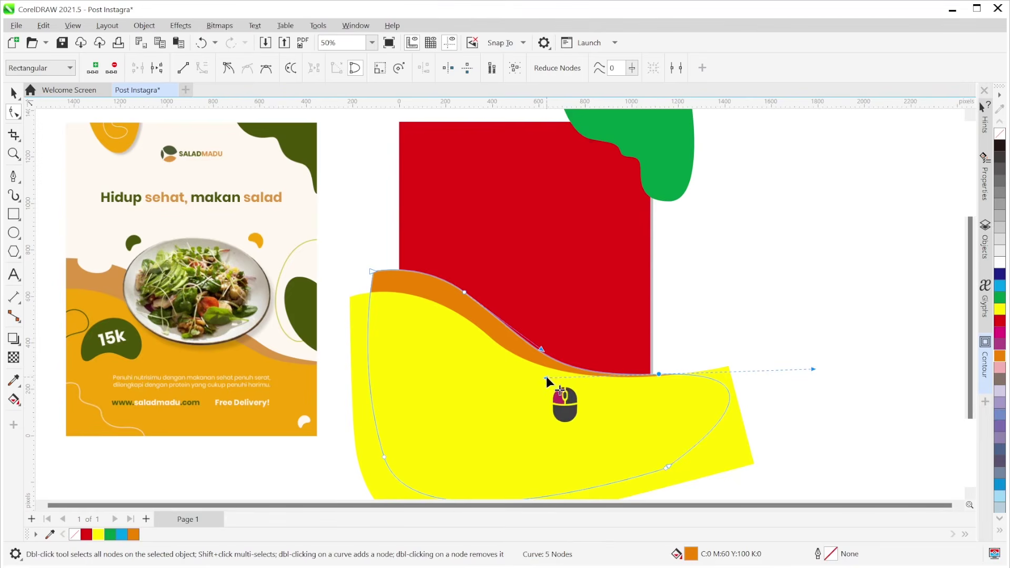
pyautogui.moveTo(546, 377)
pyautogui.mouseDown()
pyautogui.moveTo(551, 386)
pyautogui.moveTo(550, 378)
pyautogui.mouseUp()
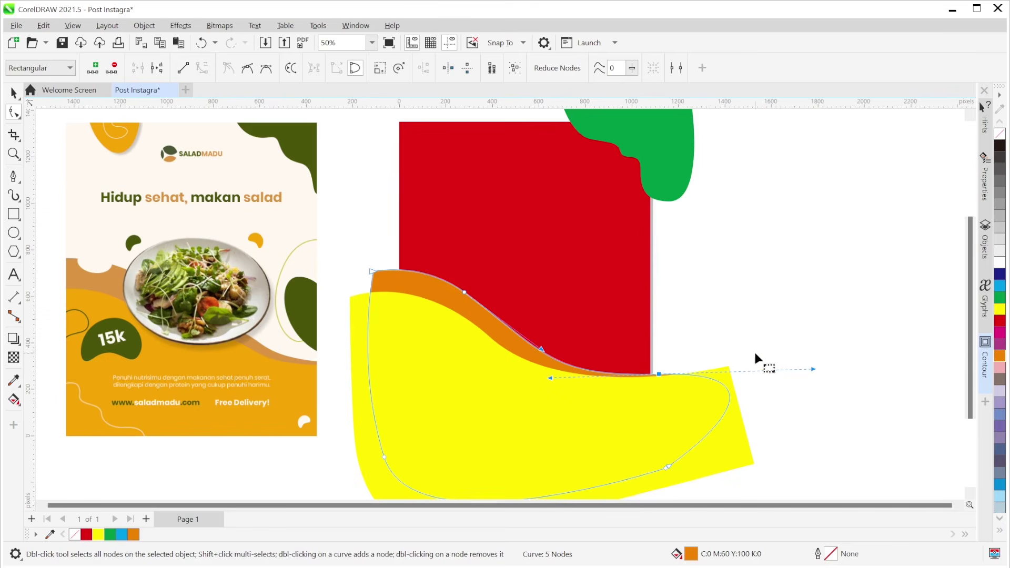
pyautogui.moveTo(813, 369); pyautogui.dragTo(680, 409)
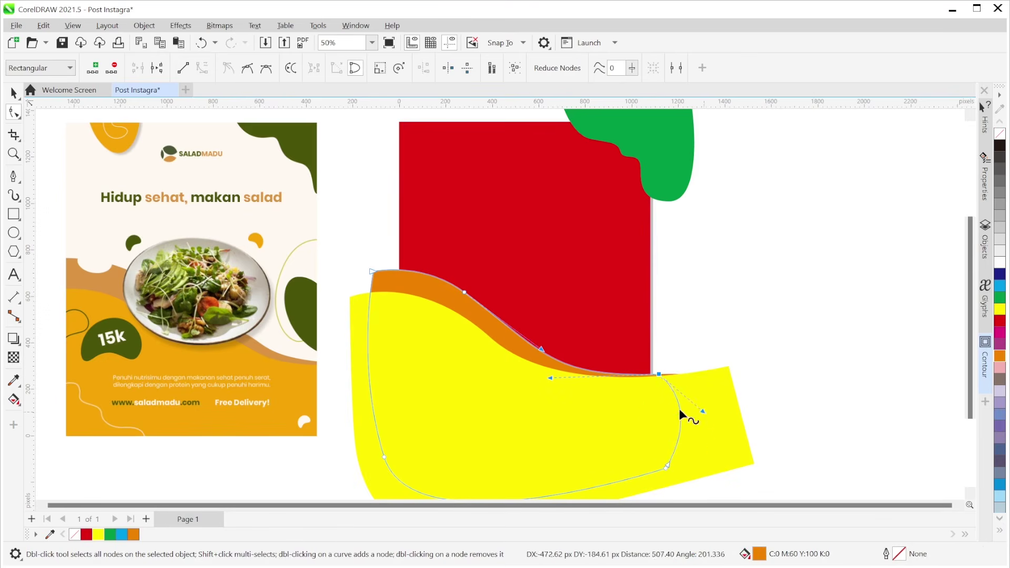
pyautogui.moveTo(551, 378); pyautogui.dragTo(576, 379)
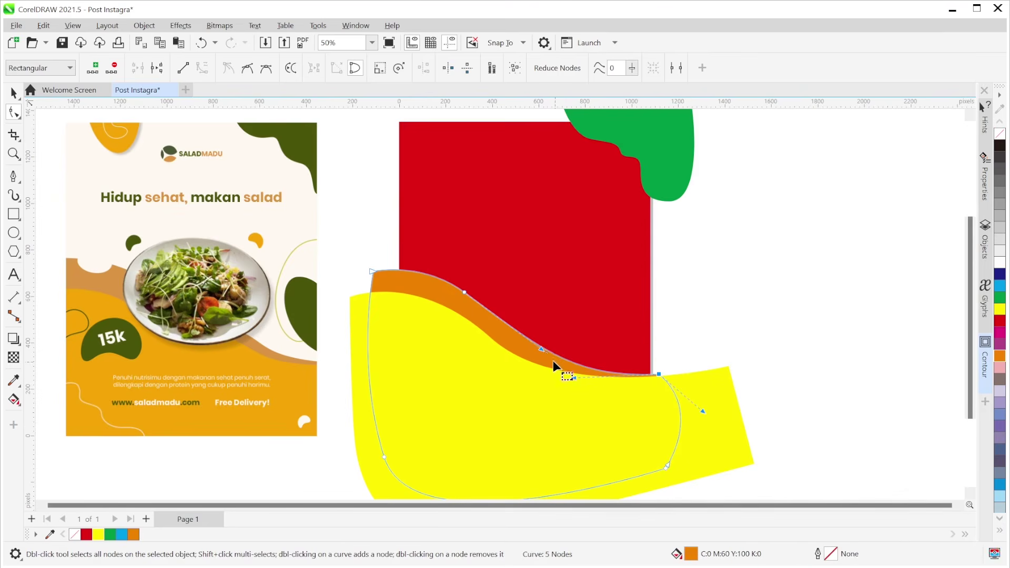
pyautogui.moveTo(543, 350); pyautogui.dragTo(527, 349)
pyautogui.click(729, 337)
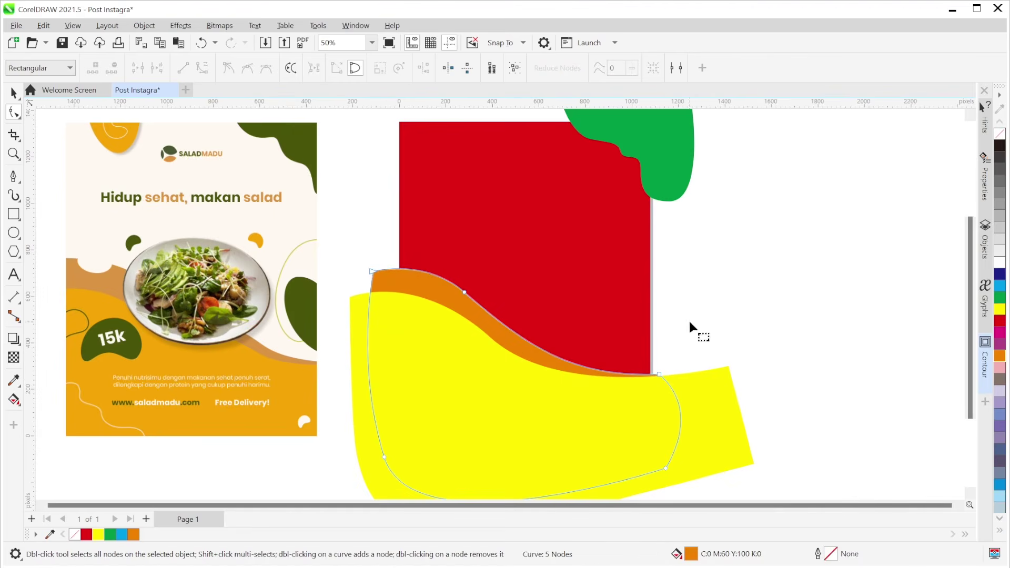
pyautogui.click(673, 334)
pyautogui.press('space')
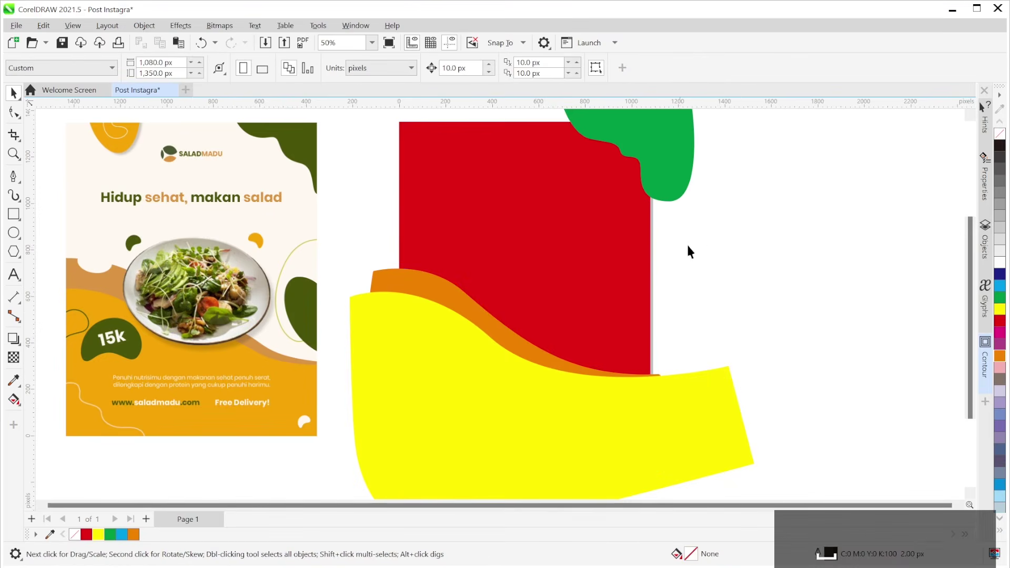
pyautogui.click(692, 172)
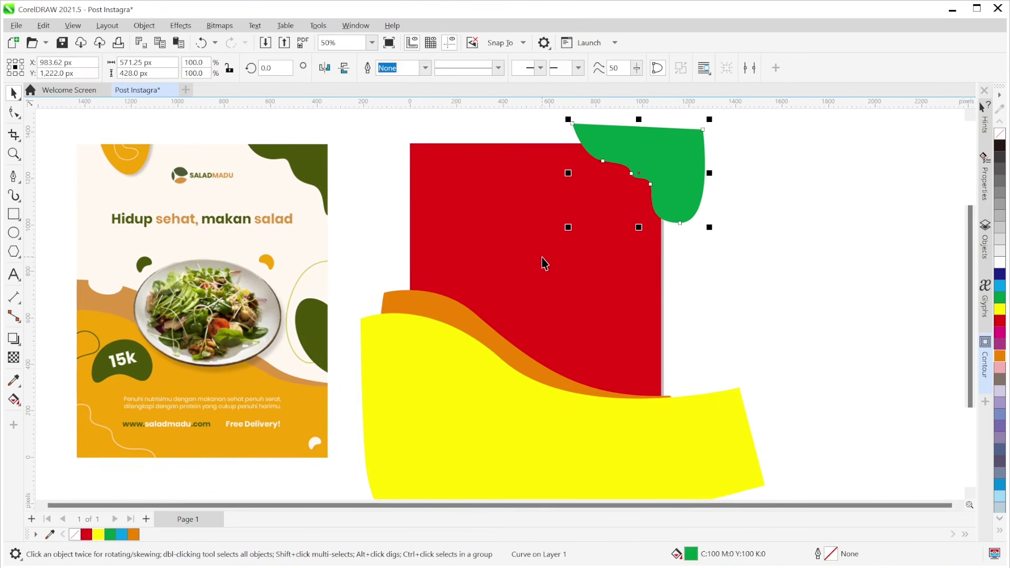
pyautogui.click(784, 323)
pyautogui.click(404, 305)
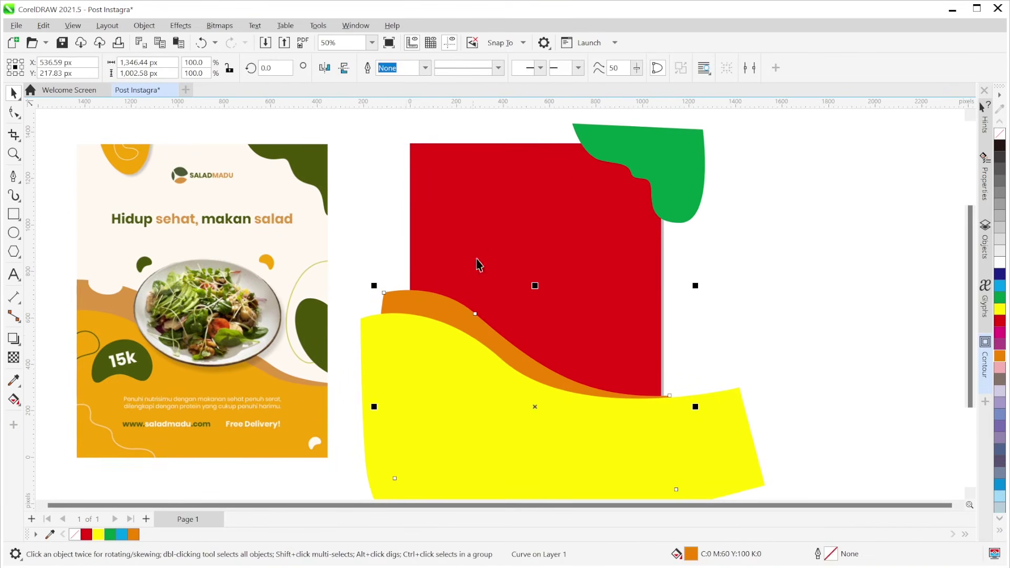
pyautogui.click(375, 268)
pyautogui.click(401, 339)
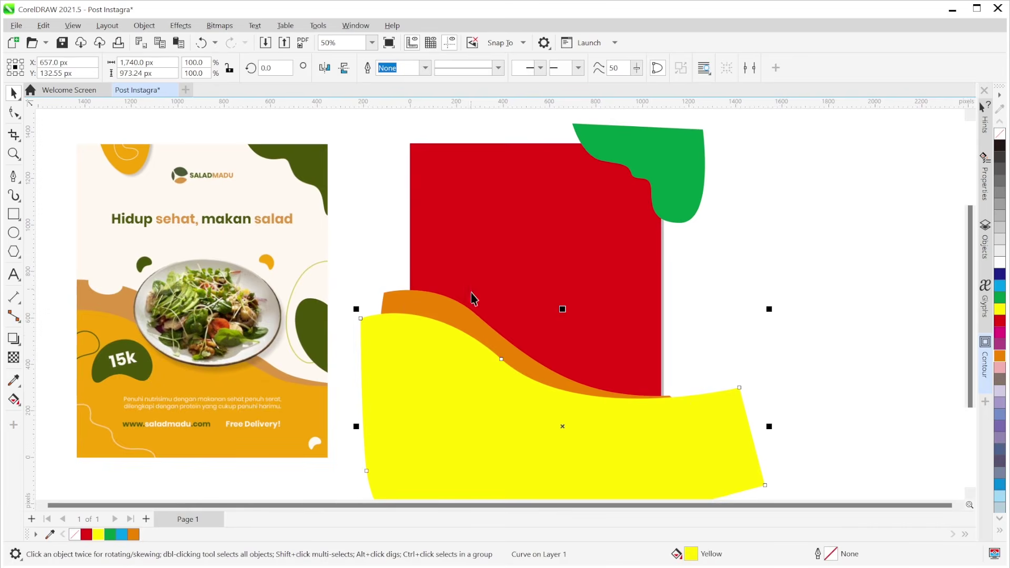
pyautogui.click(798, 293)
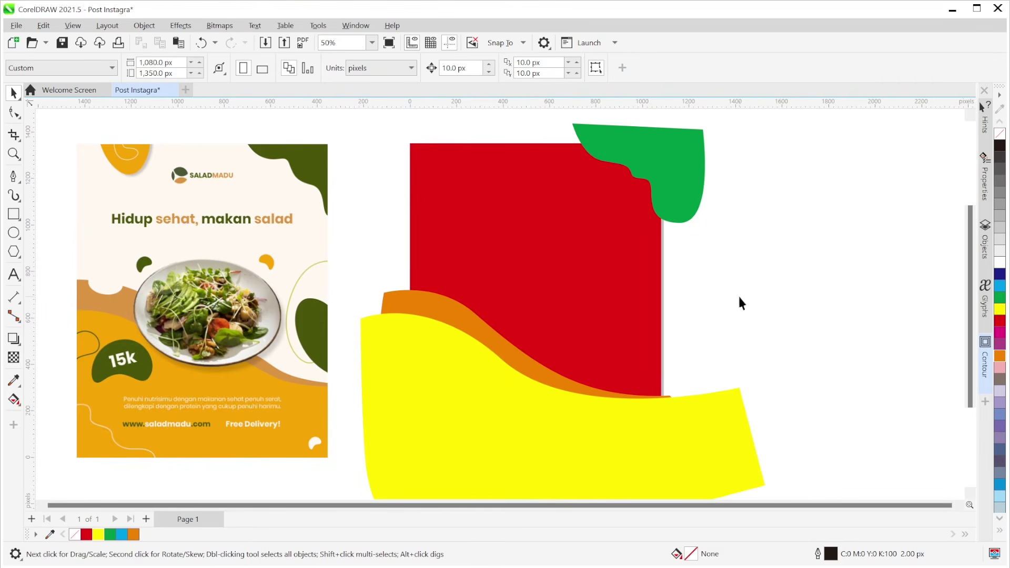
# Bring in the salad plate image from the other window, enlarge it to about 1396 x 931 px and centre the plate over the waves.
pyautogui.hotkey('alt', 'Tab')
pyautogui.moveTo(480, 349); pyautogui.dragTo(442, 327)
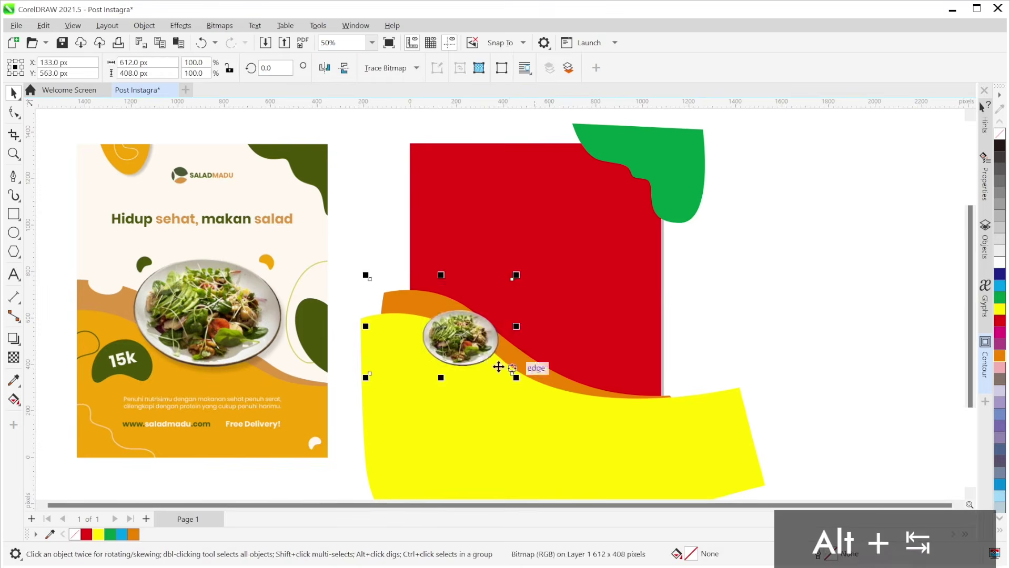
pyautogui.moveTo(515, 383); pyautogui.dragTo(509, 324)
pyautogui.moveTo(593, 391); pyautogui.dragTo(587, 363)
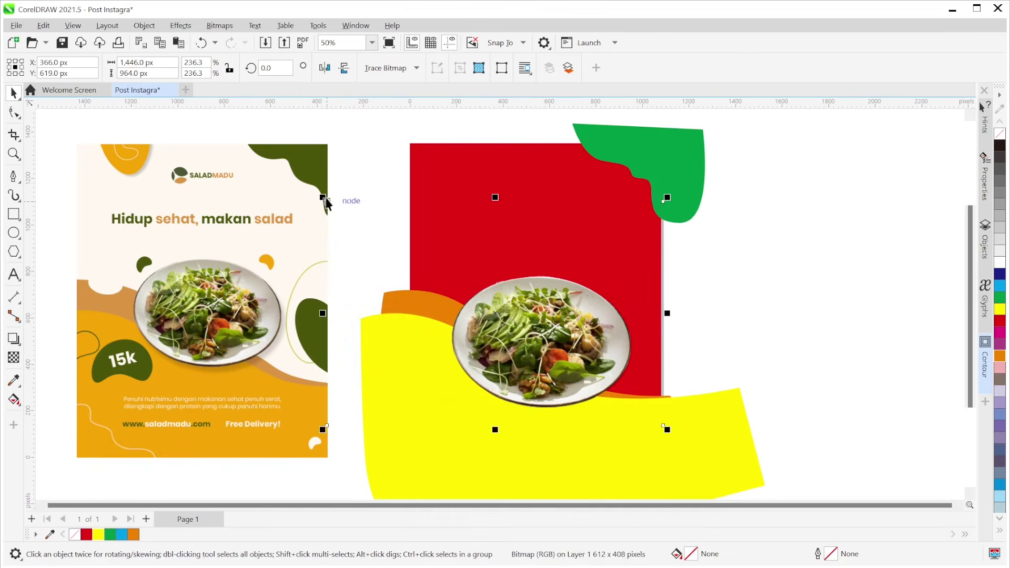
pyautogui.moveTo(326, 198); pyautogui.dragTo(334, 205)
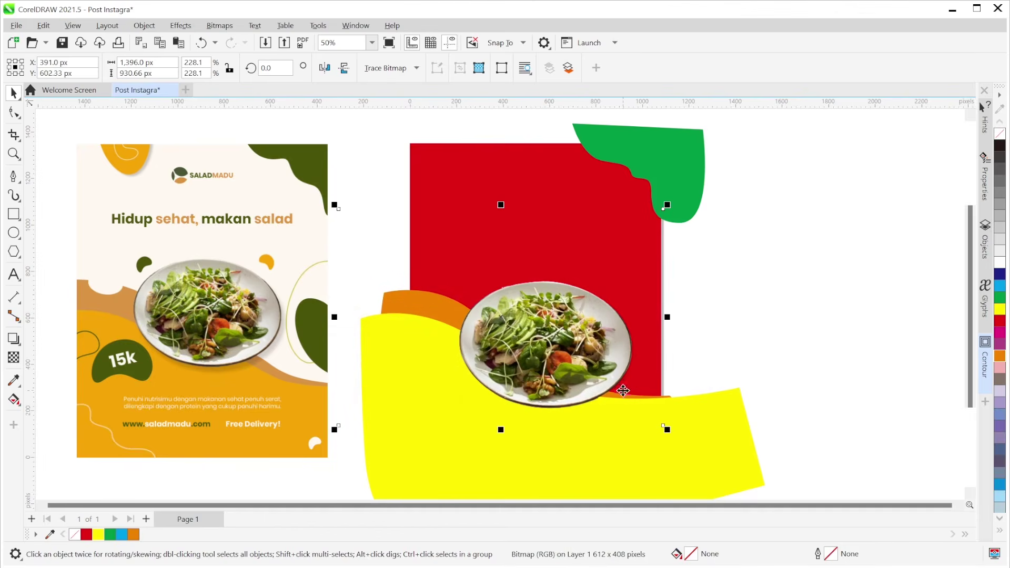
pyautogui.moveTo(614, 380); pyautogui.dragTo(617, 383)
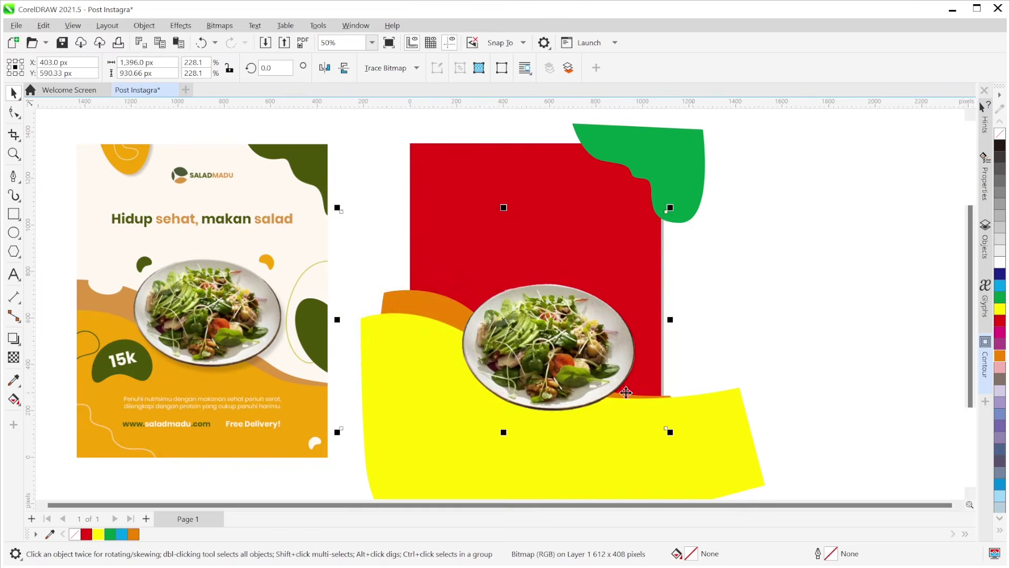
pyautogui.moveTo(568, 354); pyautogui.dragTo(591, 338)
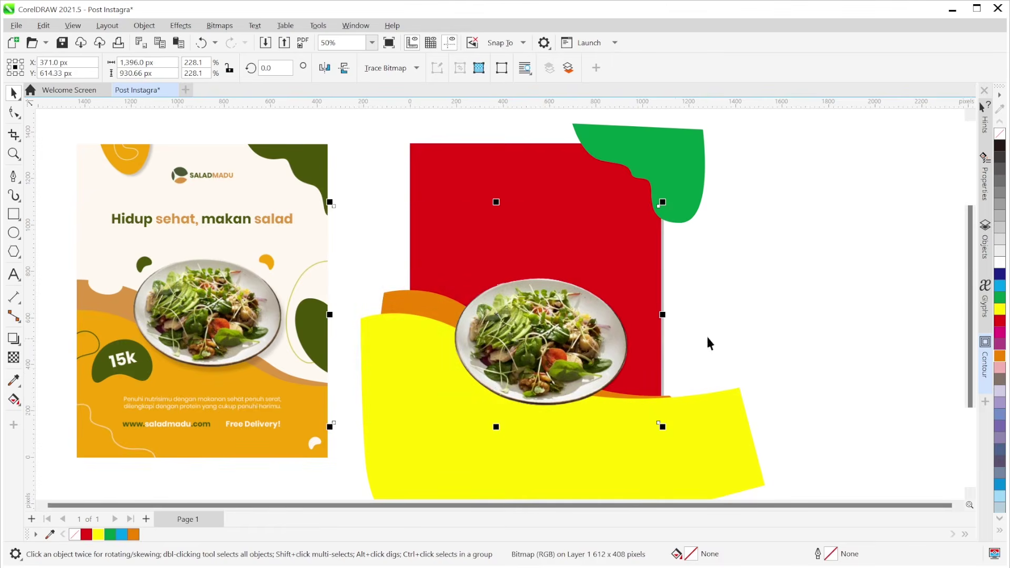
pyautogui.click(766, 324)
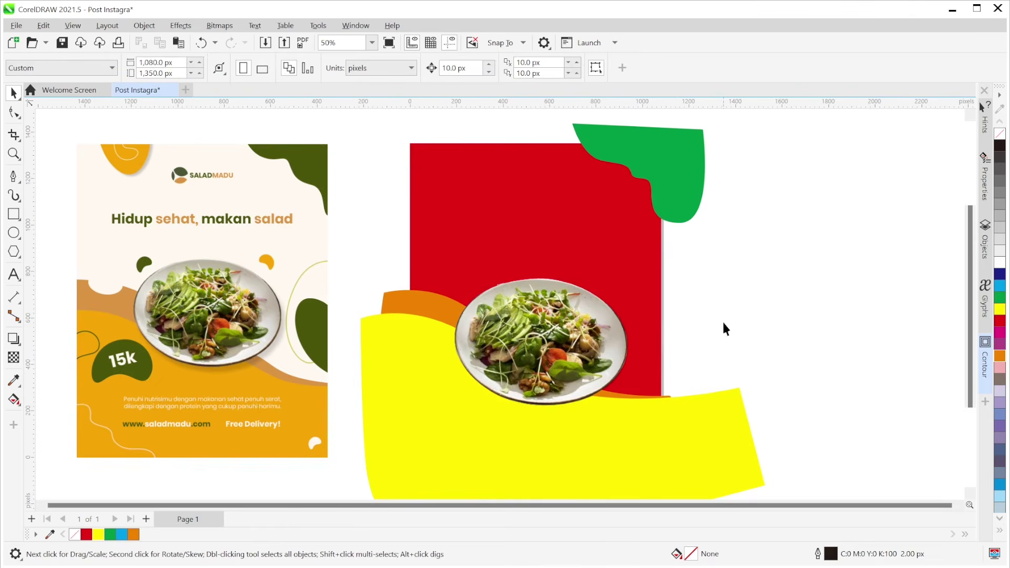
# Sample a dark green from the salad photo with the Color Eyedropper and apply it to the corner shape.
pyautogui.click(14, 381)
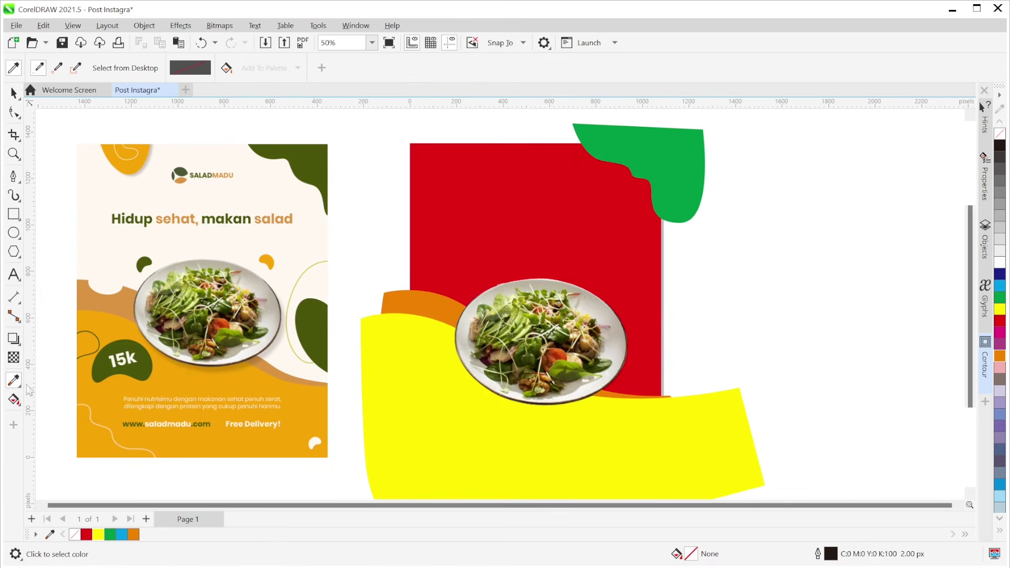
pyautogui.click(562, 330)
pyautogui.click(678, 183)
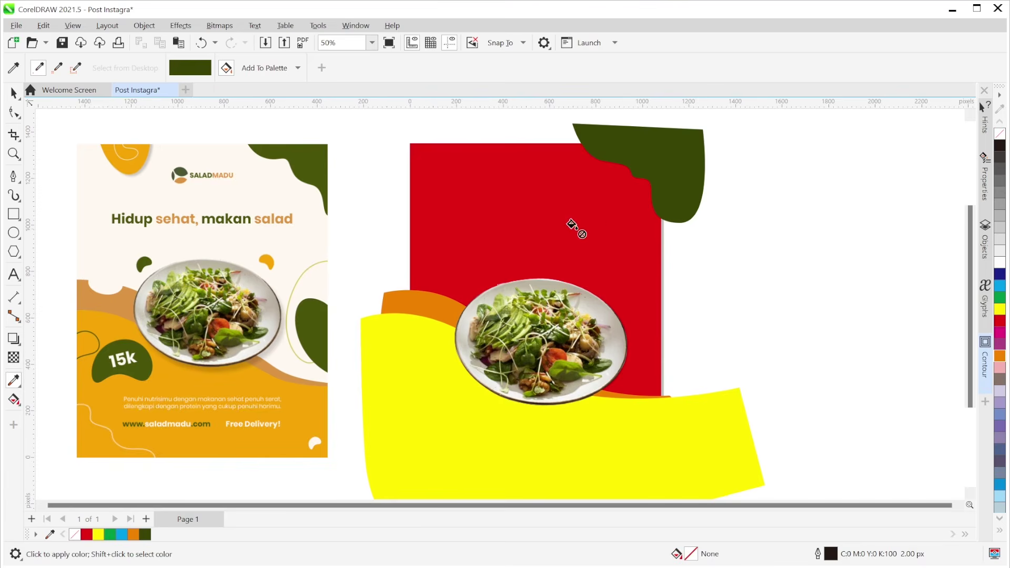
pyautogui.press('space')
pyautogui.press('space')
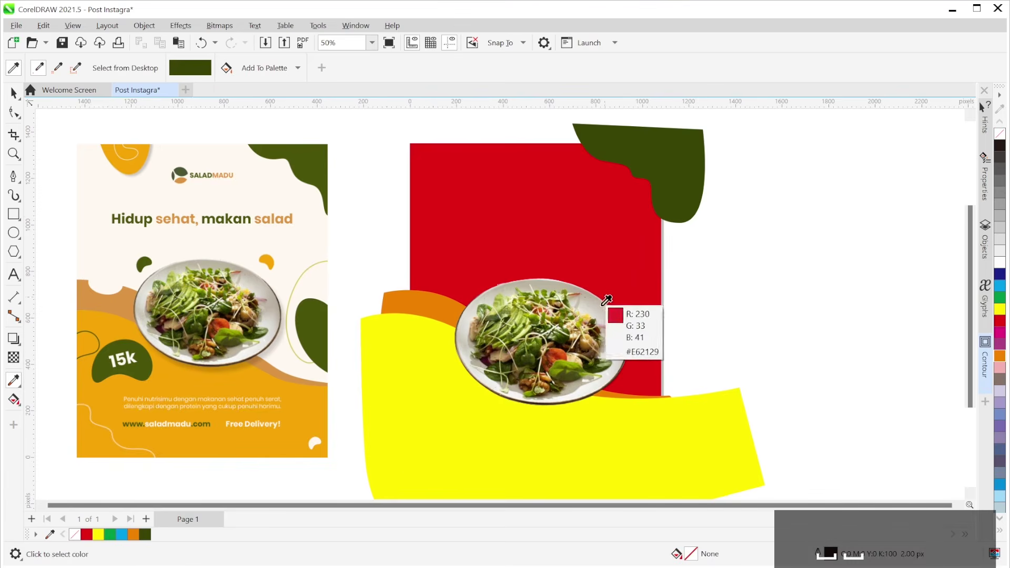
# Resample a dark green (#3F4C00) from the salad leaves with the Color Eyedropper and apply it to the corner shape.
pyautogui.click(540, 343)
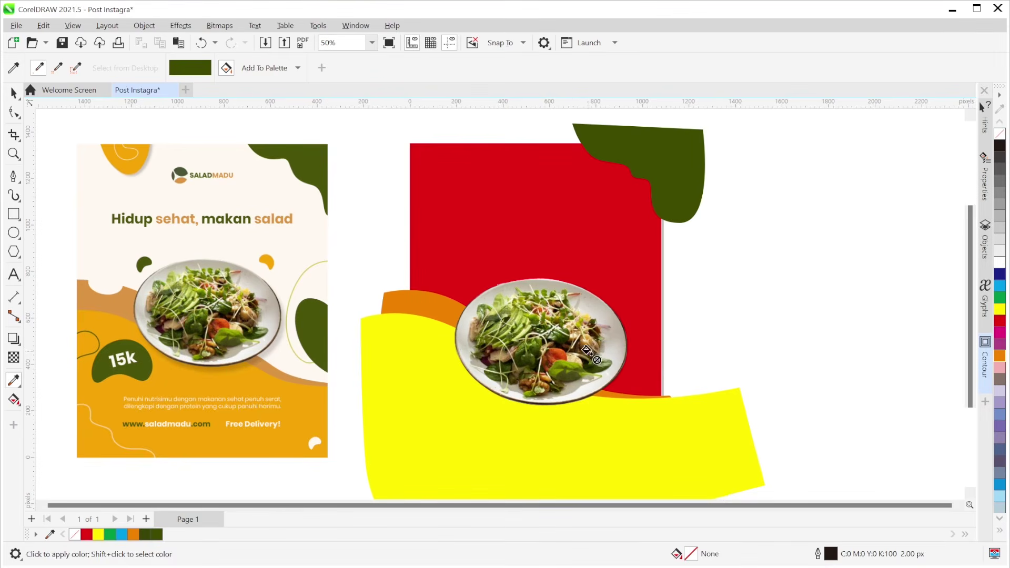
pyautogui.press('space')
pyautogui.press('space')
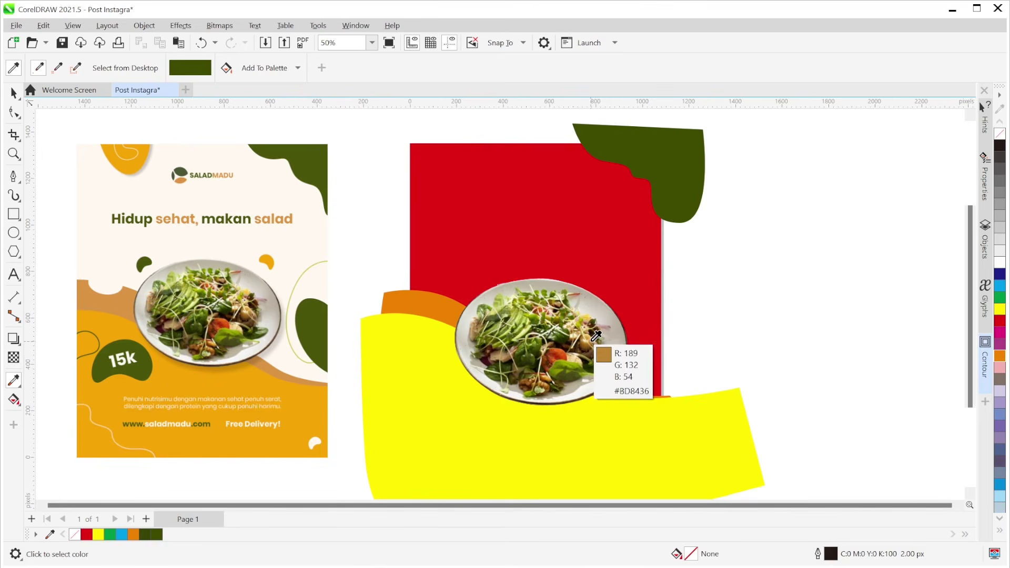
pyautogui.click(546, 378)
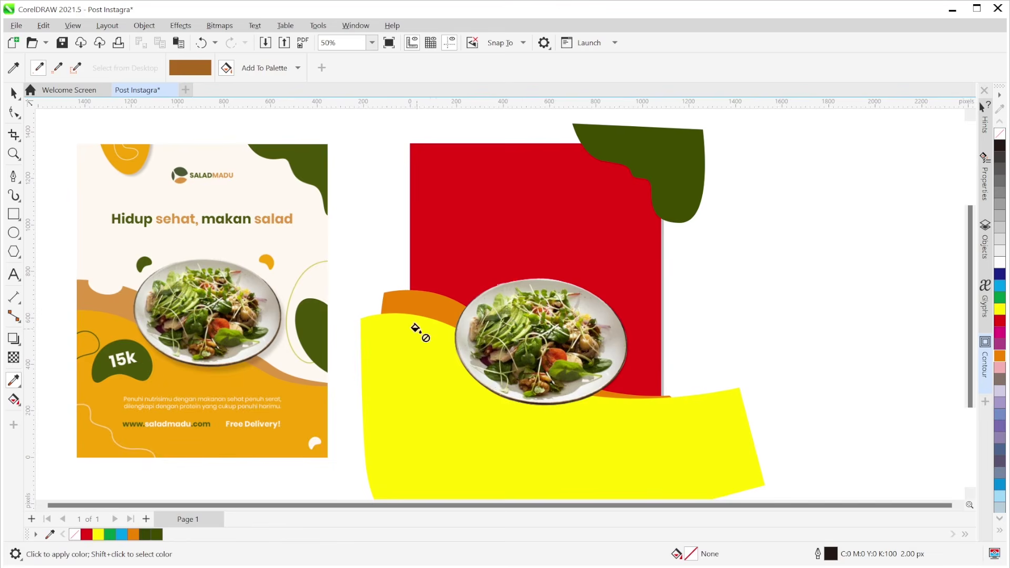
pyautogui.press('space')
pyautogui.press('space')
pyautogui.press('space')
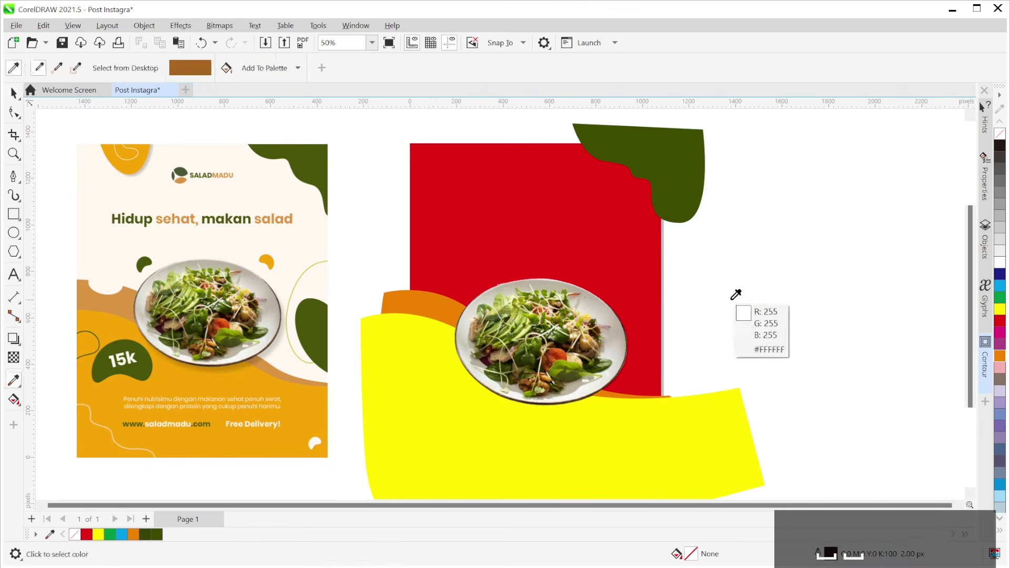
# Crop the empty margins of the salad photo by moving its bounding nodes in close to the plate, leaving about 768 x 607 px.
pyautogui.click(581, 345)
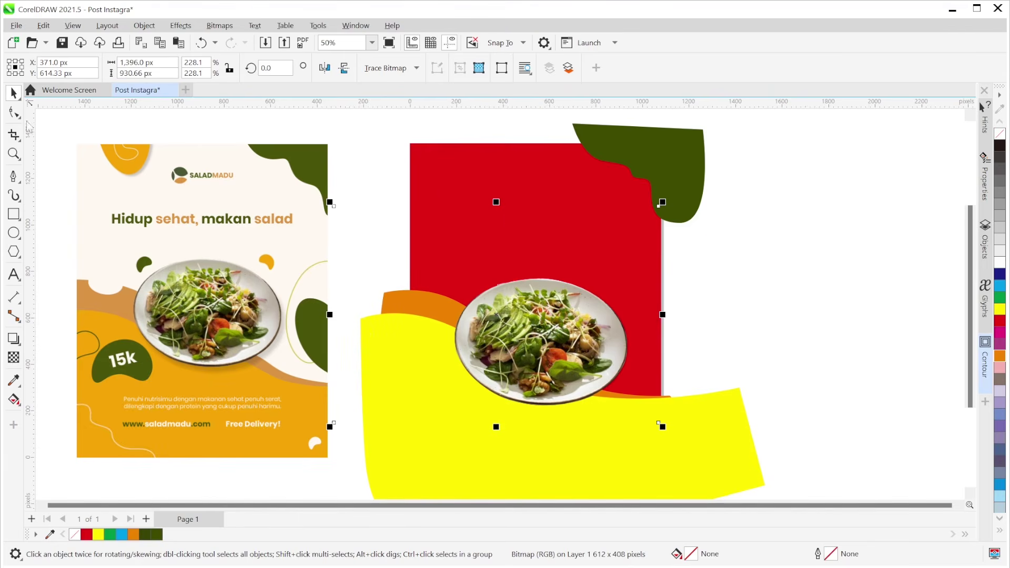
pyautogui.click(13, 111)
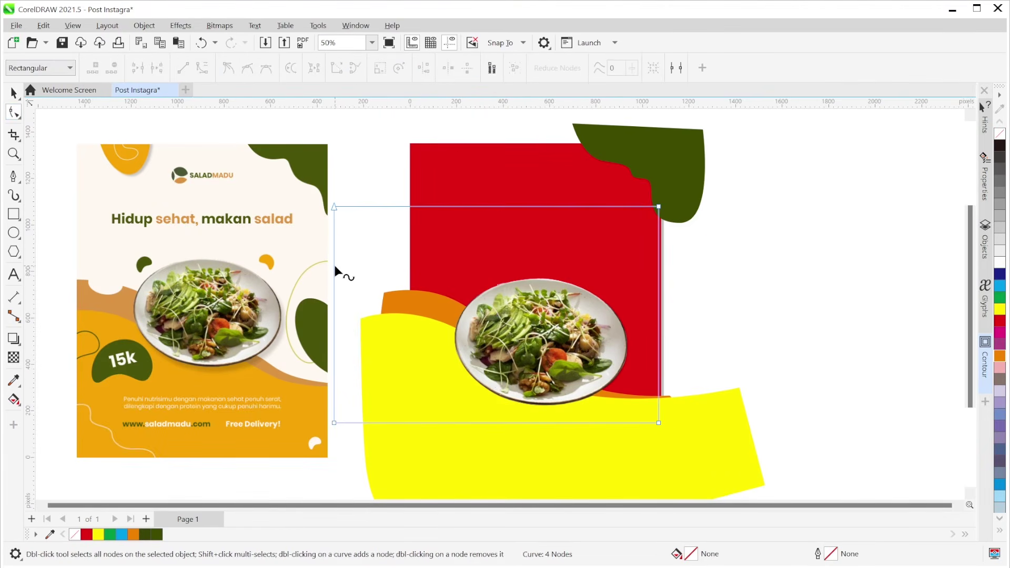
pyautogui.moveTo(333, 267); pyautogui.dragTo(452, 261)
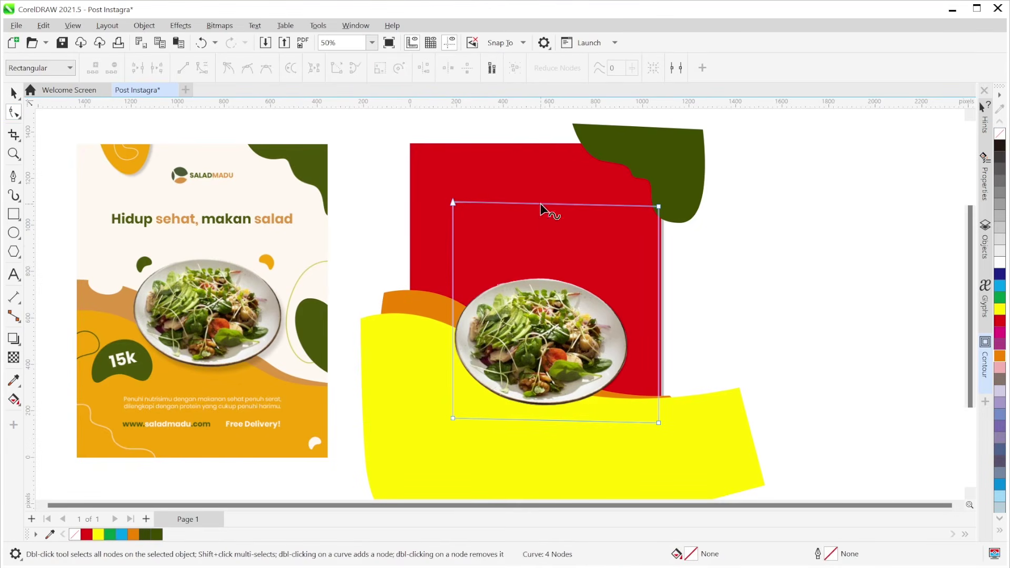
pyautogui.moveTo(541, 203); pyautogui.dragTo(540, 274)
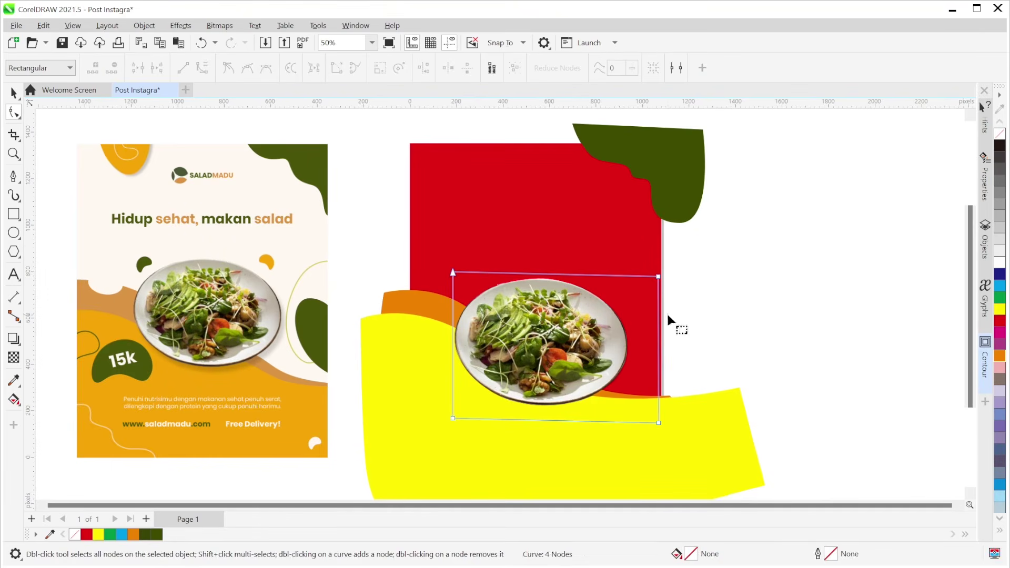
pyautogui.moveTo(658, 312); pyautogui.dragTo(630, 311)
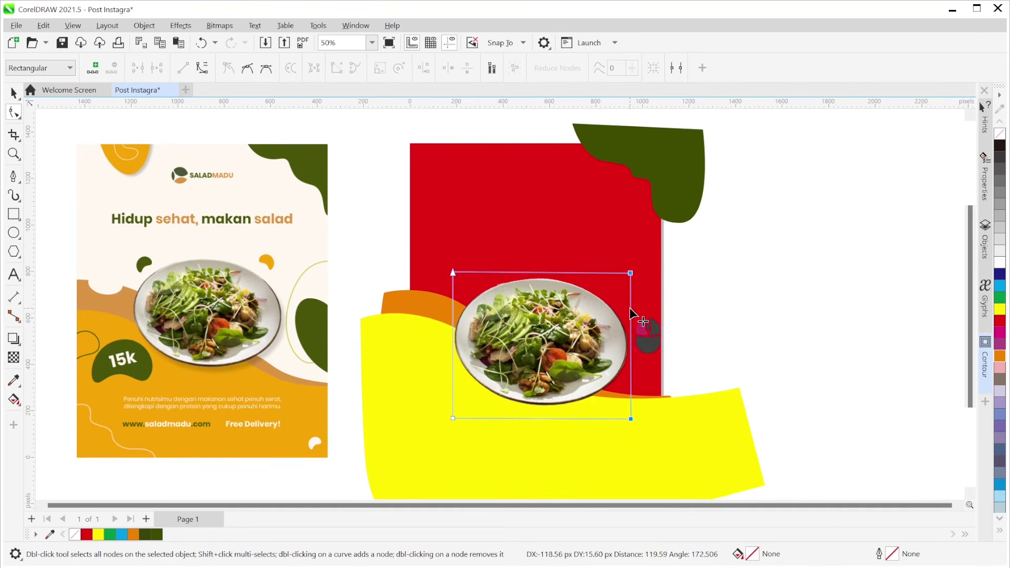
pyautogui.moveTo(536, 419); pyautogui.dragTo(536, 413)
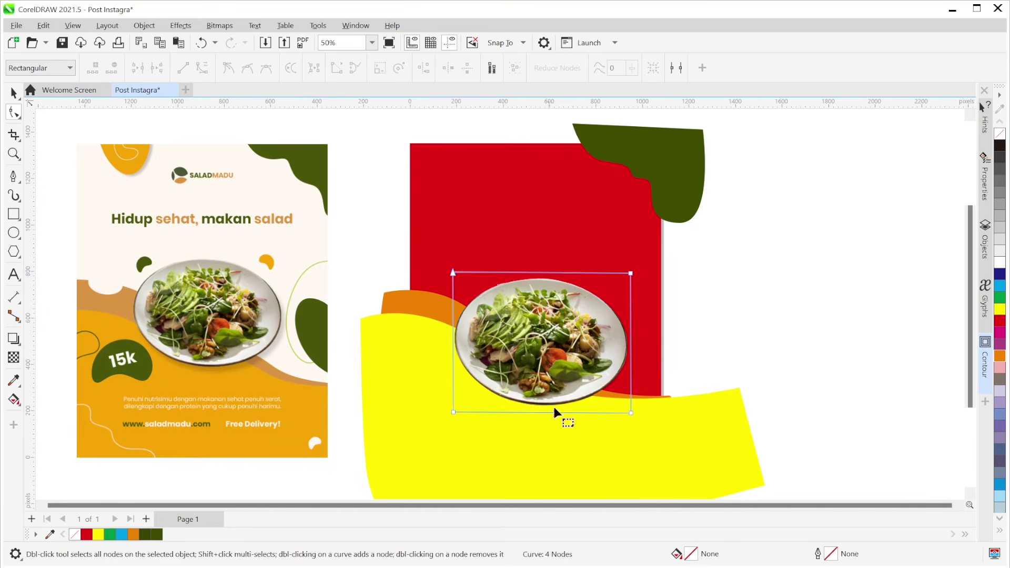
pyautogui.click(13, 93)
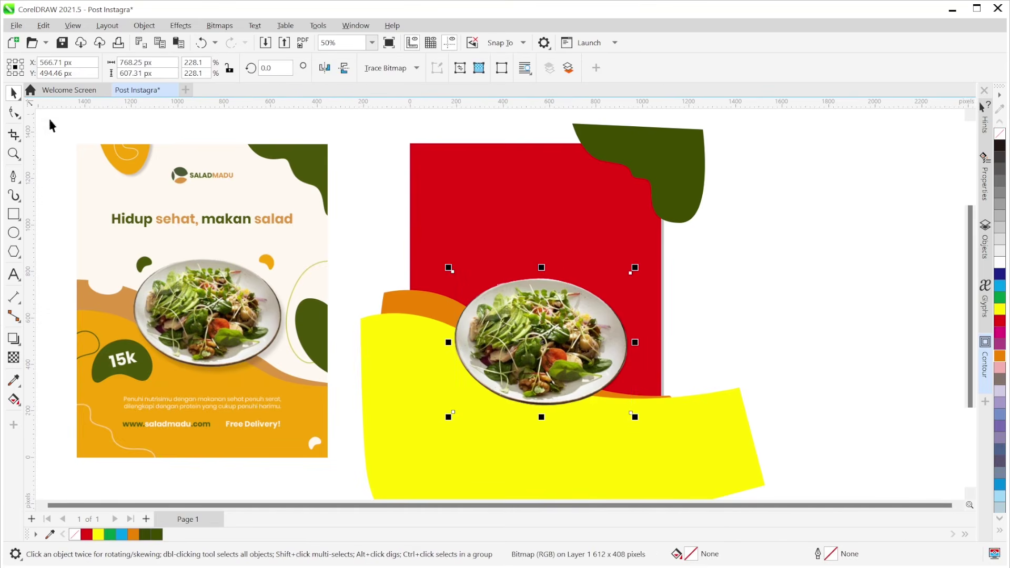
pyautogui.click(745, 298)
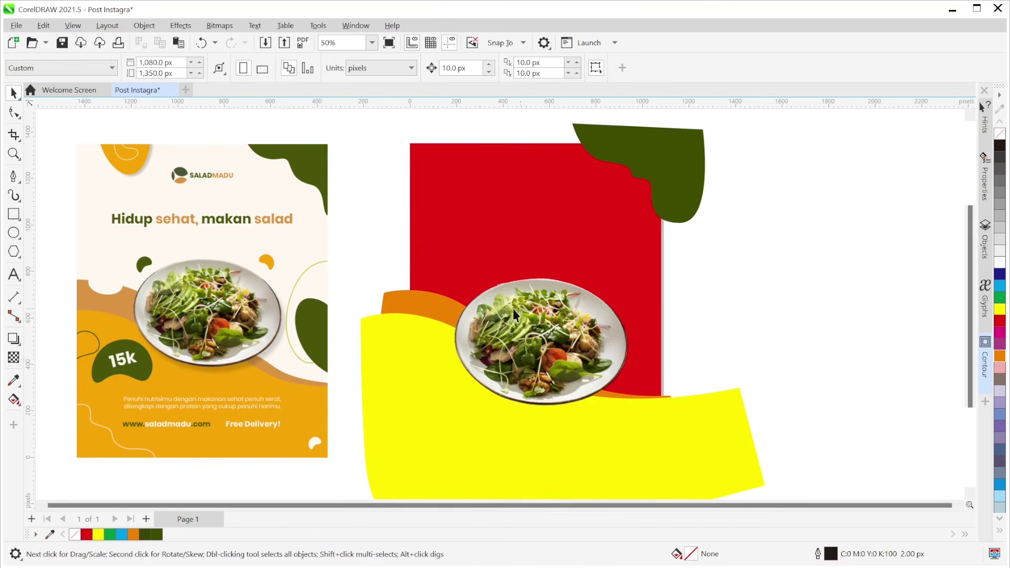
# Sample a dark brown from the walnut pieces in the salad photo and apply it to the orange rear wave.
pyautogui.click(15, 386)
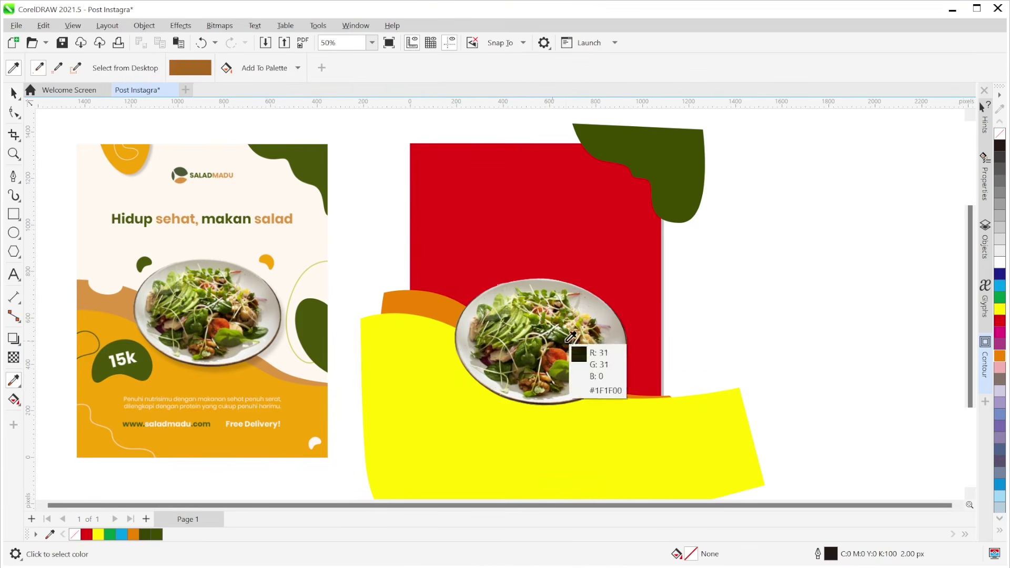
pyautogui.click(549, 380)
pyautogui.click(437, 309)
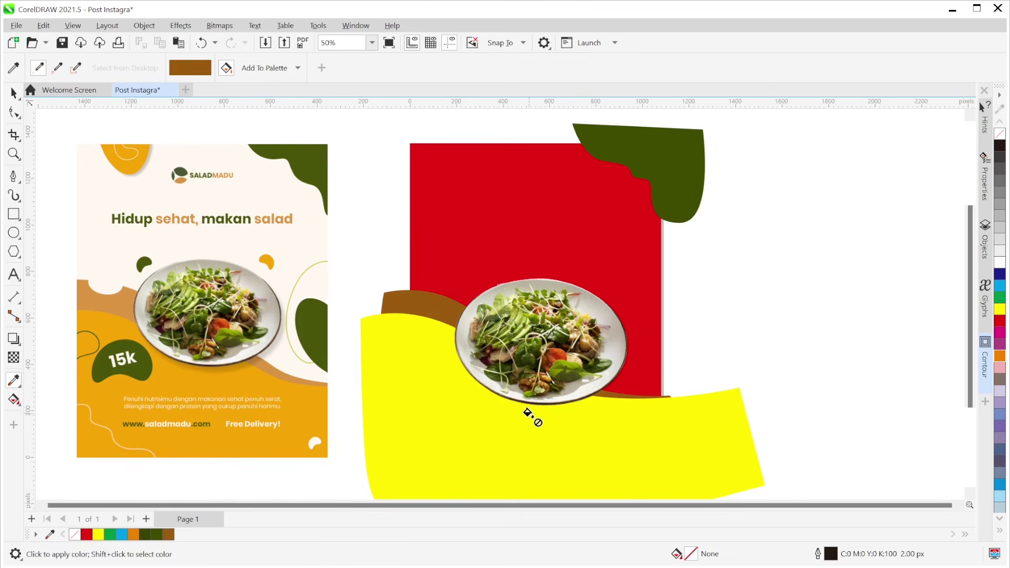
# Sample a brighter golden brown from the walnut pieces in the salad photo and apply it to the rear wave.
pyautogui.press('space')
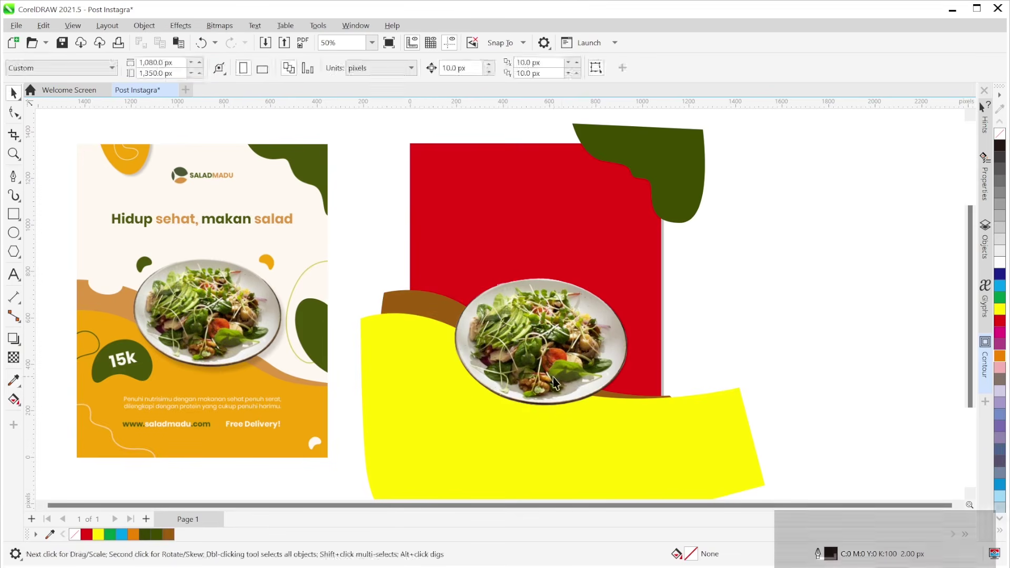
pyautogui.press('space')
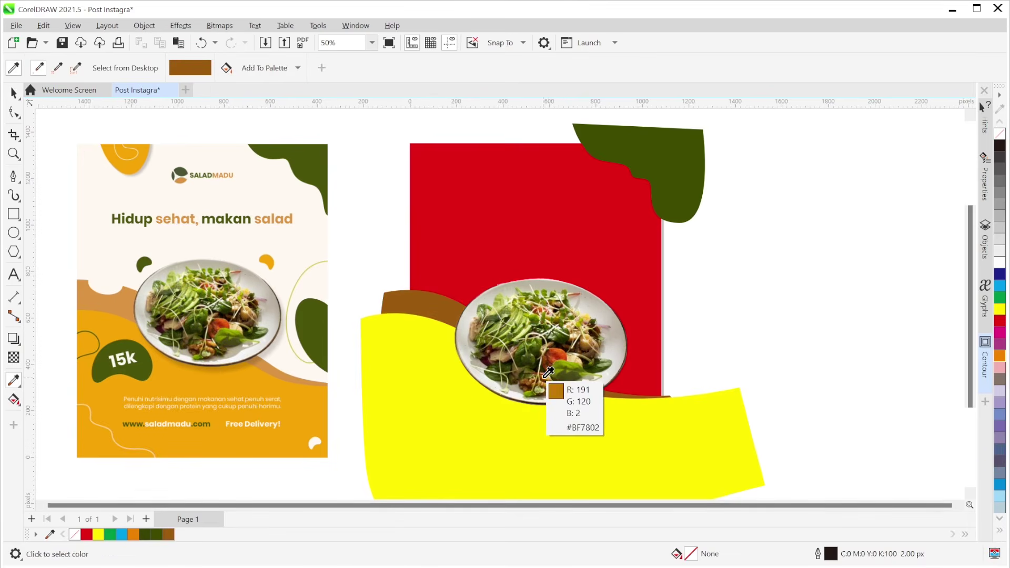
pyautogui.click(549, 373)
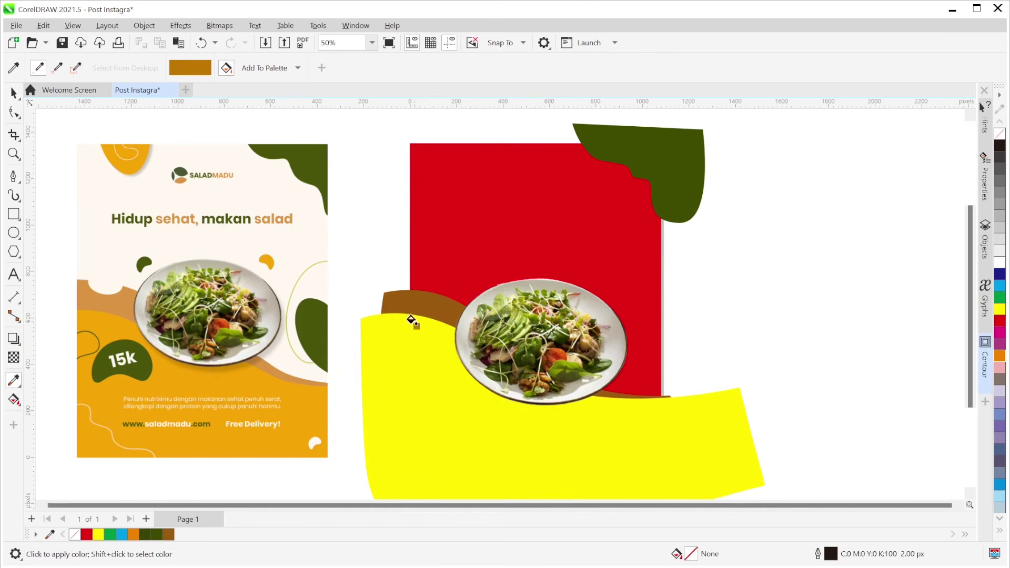
pyautogui.click(418, 299)
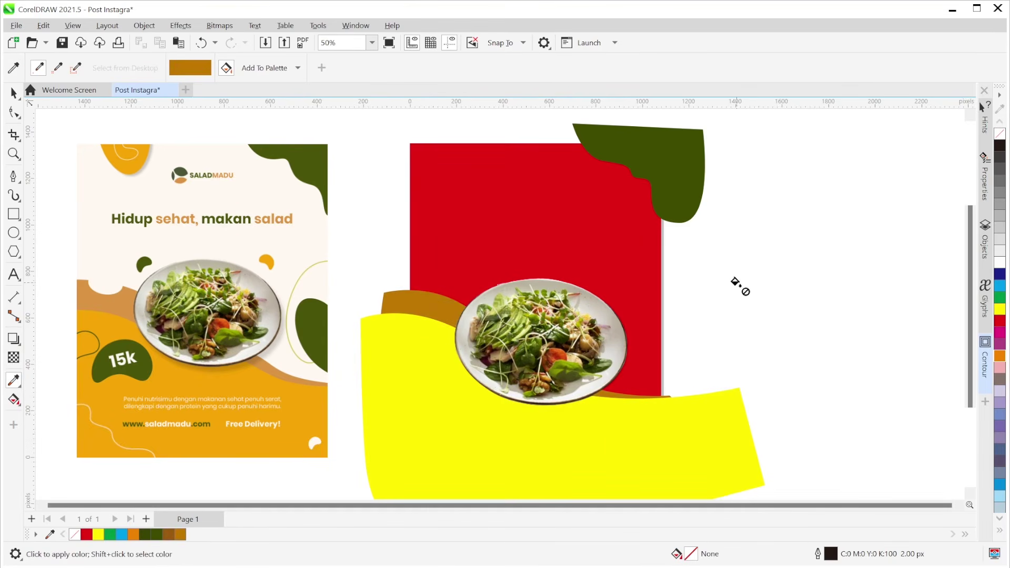
# Sample a light golden tan from the walnut pieces in the salad photo and apply it to the yellow front wave.
pyautogui.press('shift')
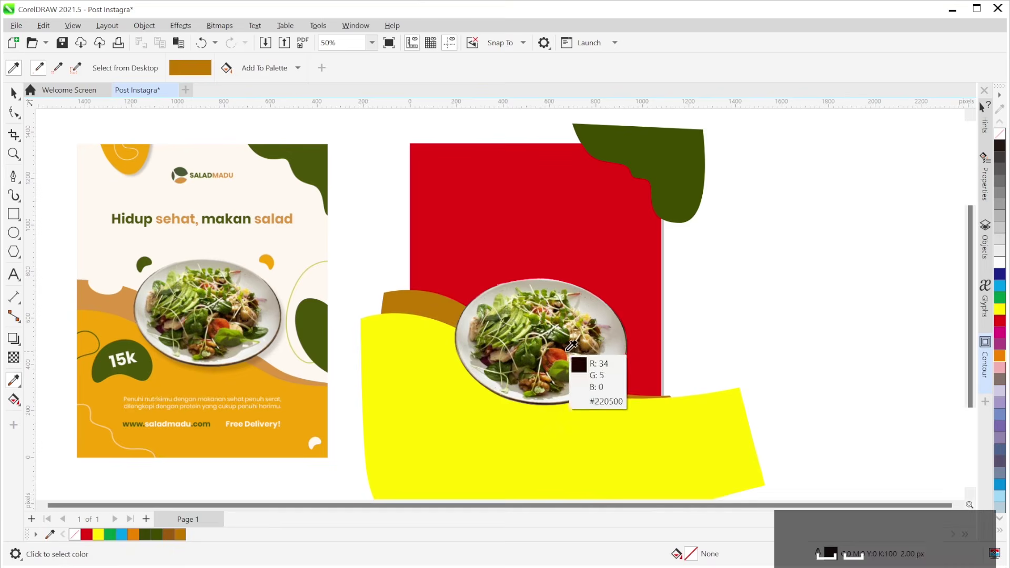
pyautogui.click(554, 376)
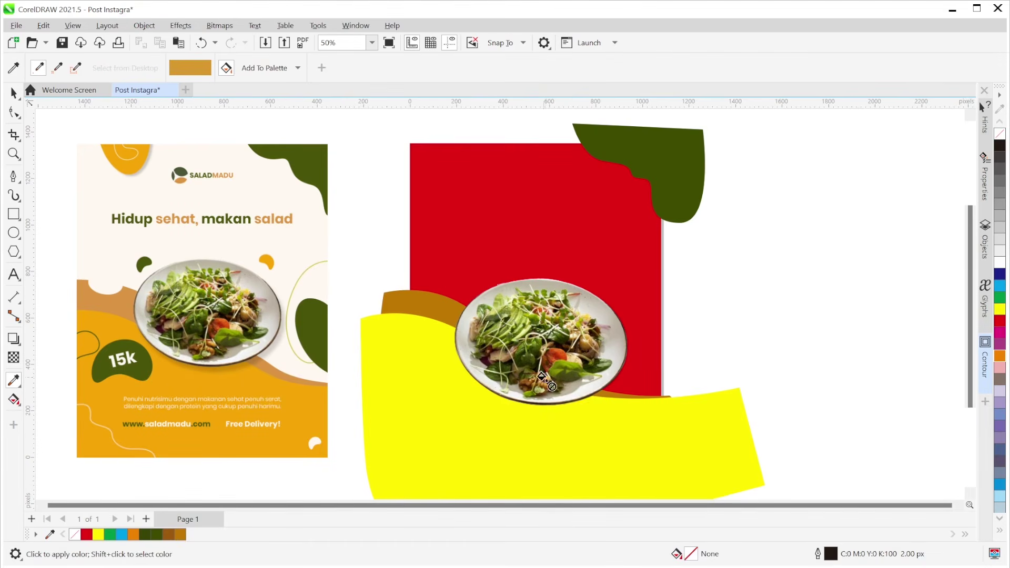
pyautogui.click(480, 412)
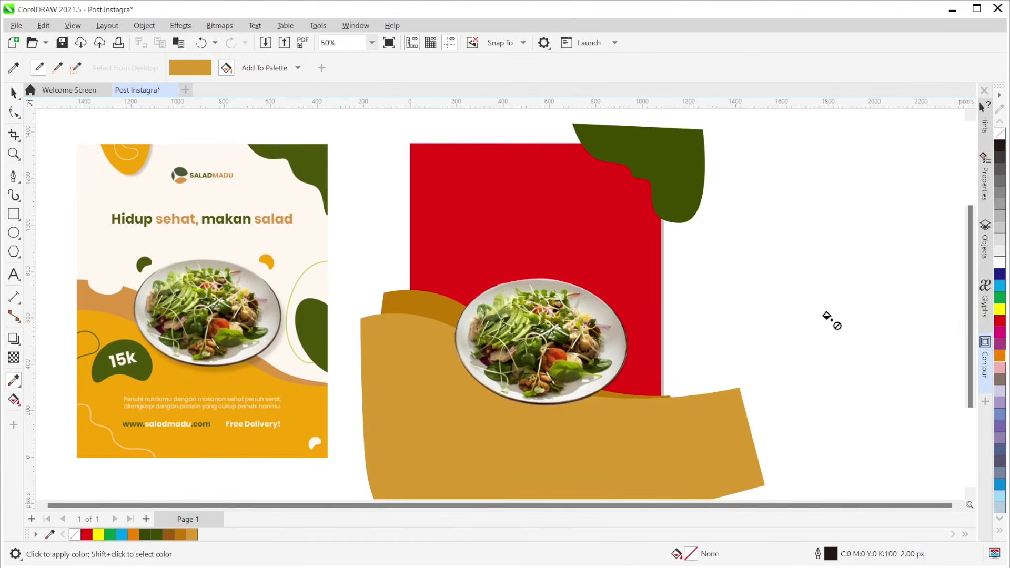
# Tint the front wave's fill with small amounts of orange, yellow and red from the palette to reach a warm golden yellow.
pyautogui.press('space')
pyautogui.click(398, 352)
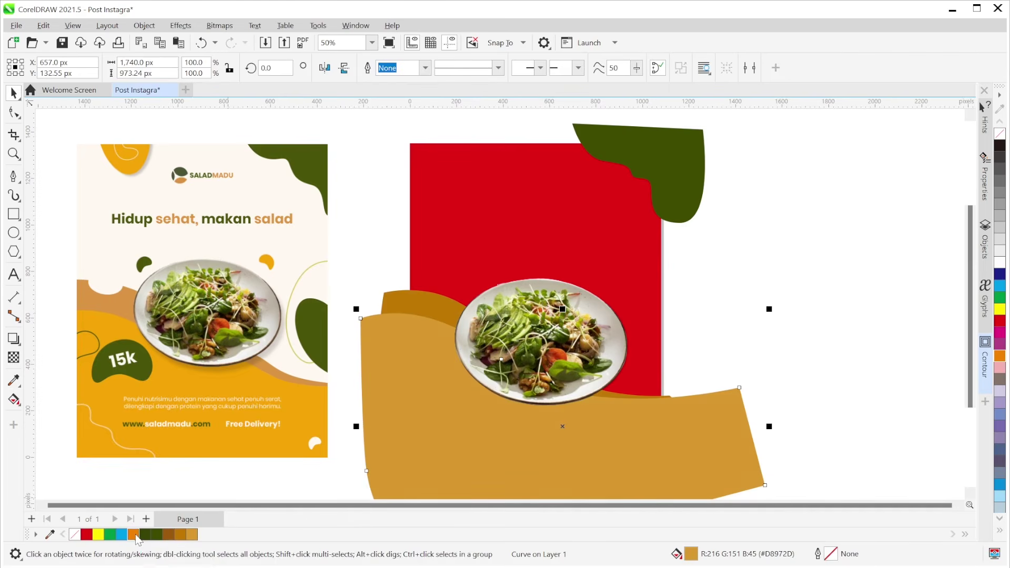
pyautogui.keyDown('ctrl'); pyautogui.click(1000, 356); pyautogui.keyUp('ctrl')
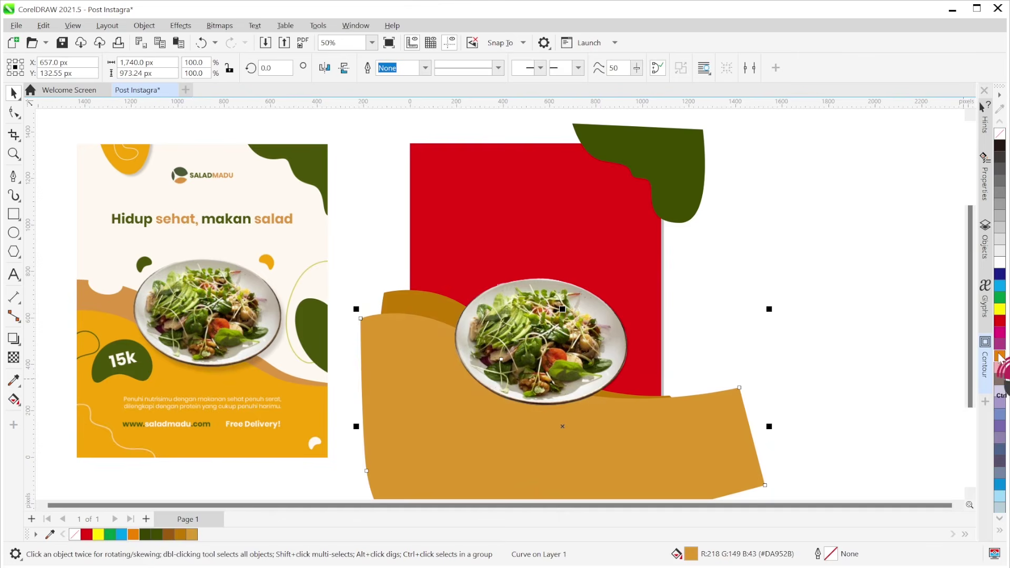
pyautogui.keyDown('ctrl'); pyautogui.click(999, 314); pyautogui.keyUp('ctrl')
pyautogui.keyDown('ctrl'); pyautogui.click(999, 314); pyautogui.keyUp('ctrl')
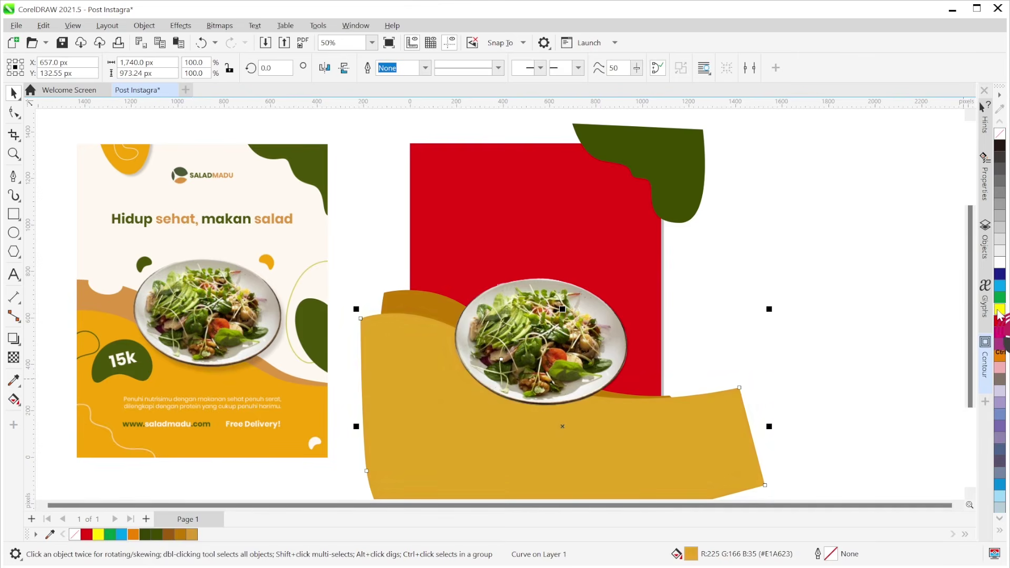
pyautogui.keyDown('ctrl'); pyautogui.click(1000, 314); pyautogui.keyUp('ctrl')
pyautogui.keyDown('ctrl'); pyautogui.click(999, 315); pyautogui.keyUp('ctrl')
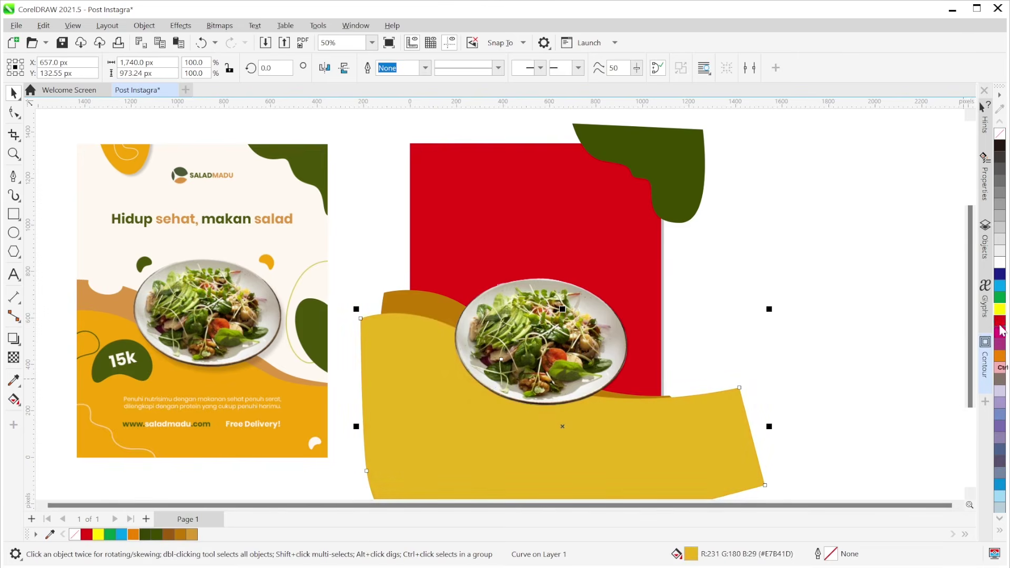
pyautogui.keyDown('ctrl'); pyautogui.click(1000, 327); pyautogui.keyUp('ctrl')
pyautogui.keyDown('ctrl'); pyautogui.click(1001, 327); pyautogui.keyUp('ctrl')
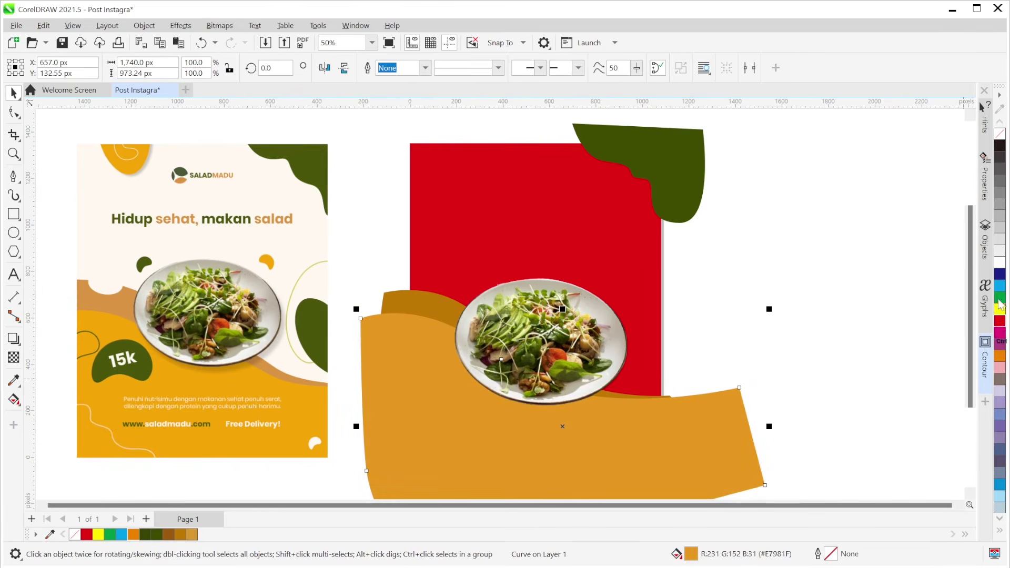
pyautogui.keyDown('ctrl'); pyautogui.click(999, 310); pyautogui.keyUp('ctrl')
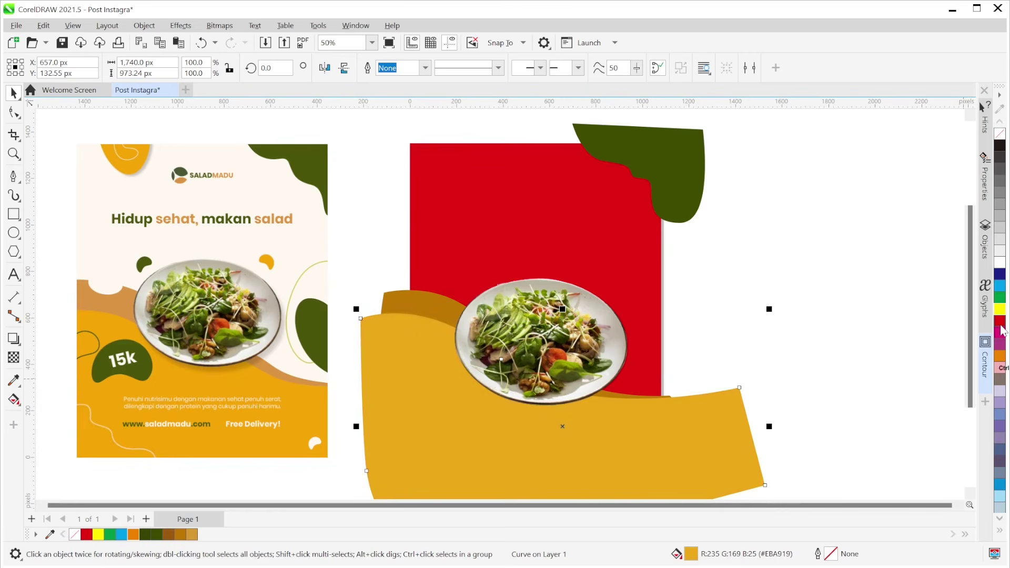
pyautogui.keyDown('ctrl'); pyautogui.click(1001, 327); pyautogui.keyUp('ctrl')
pyautogui.keyDown('ctrl'); pyautogui.click(1000, 311); pyautogui.keyUp('ctrl')
pyautogui.keyDown('ctrl'); pyautogui.click(1001, 329); pyautogui.keyUp('ctrl')
pyautogui.click(832, 280)
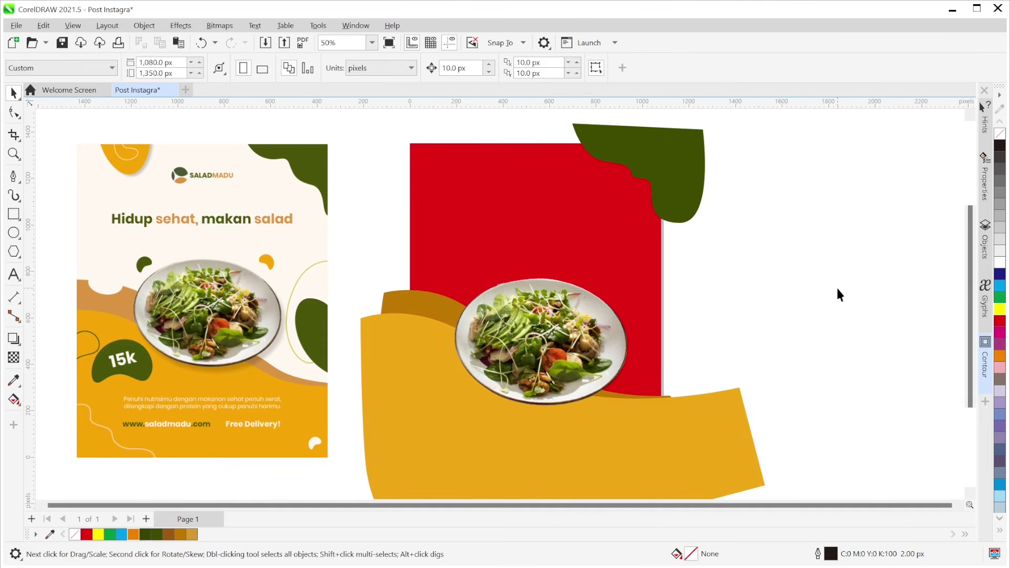
# PowerClip the dark green corner shape inside the red background rectangle.
pyautogui.moveTo(788, 314); pyautogui.dragTo(790, 253)
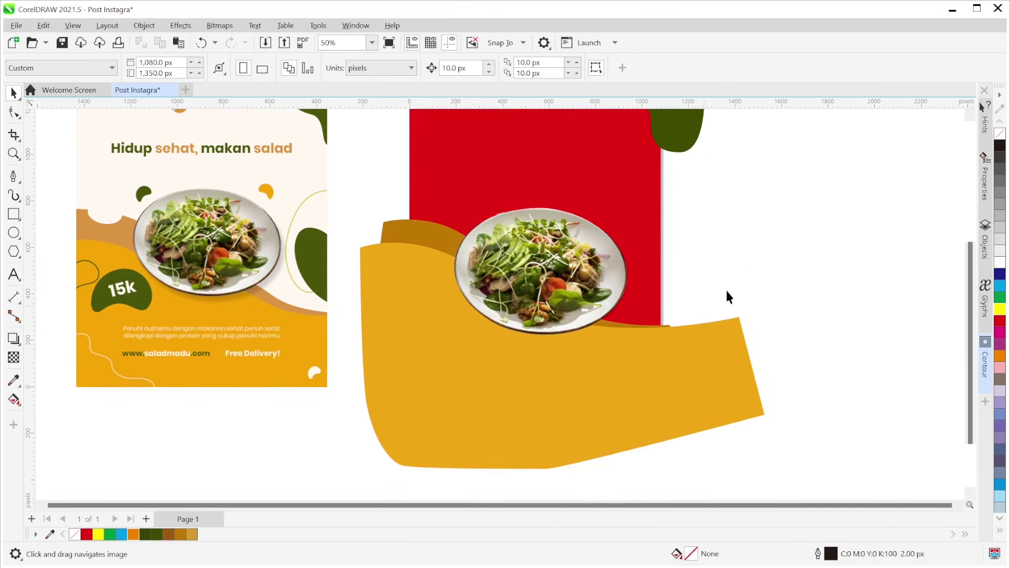
pyautogui.moveTo(726, 292); pyautogui.dragTo(791, 328)
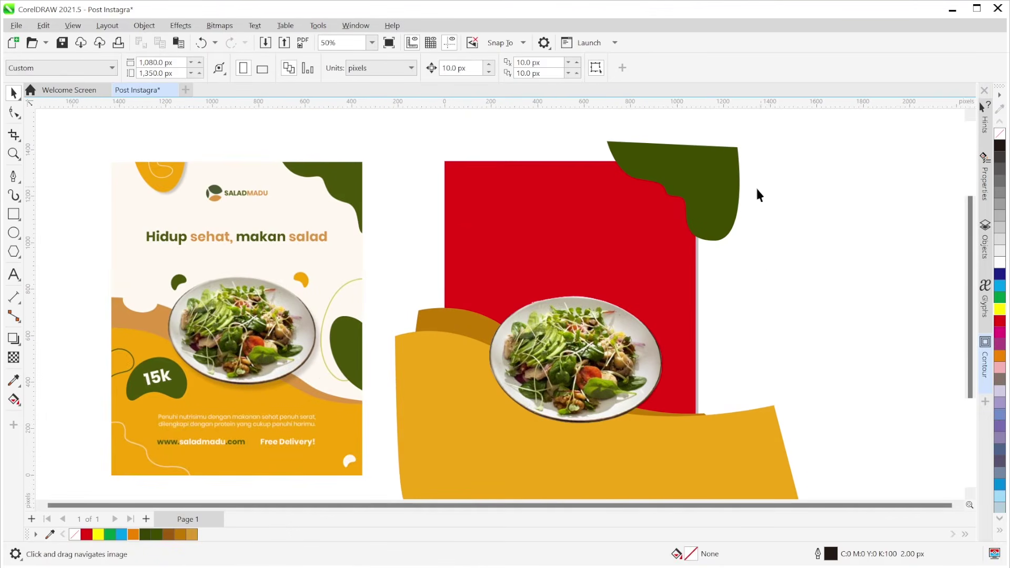
pyautogui.rightClick(716, 172)
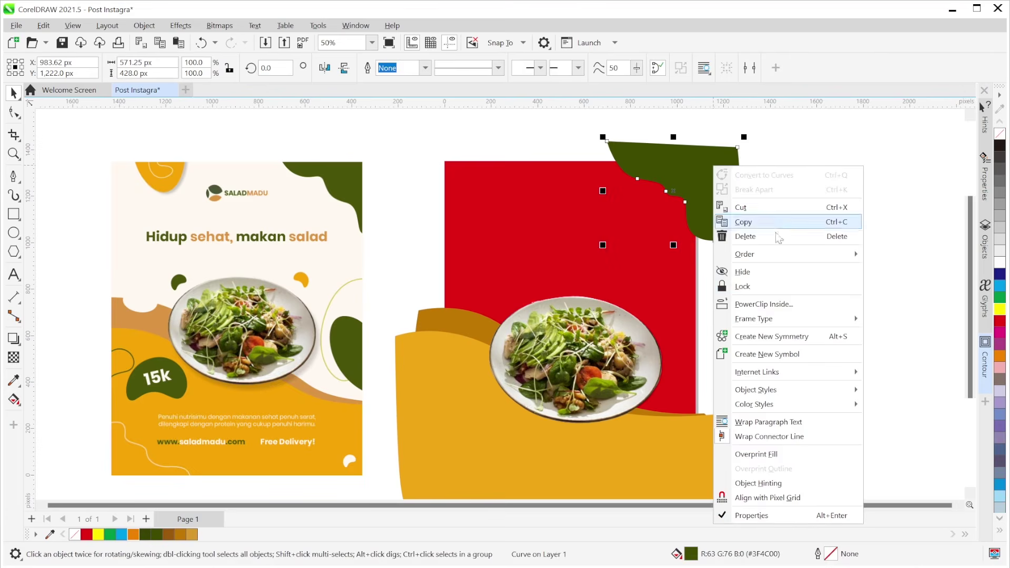
pyautogui.click(780, 308)
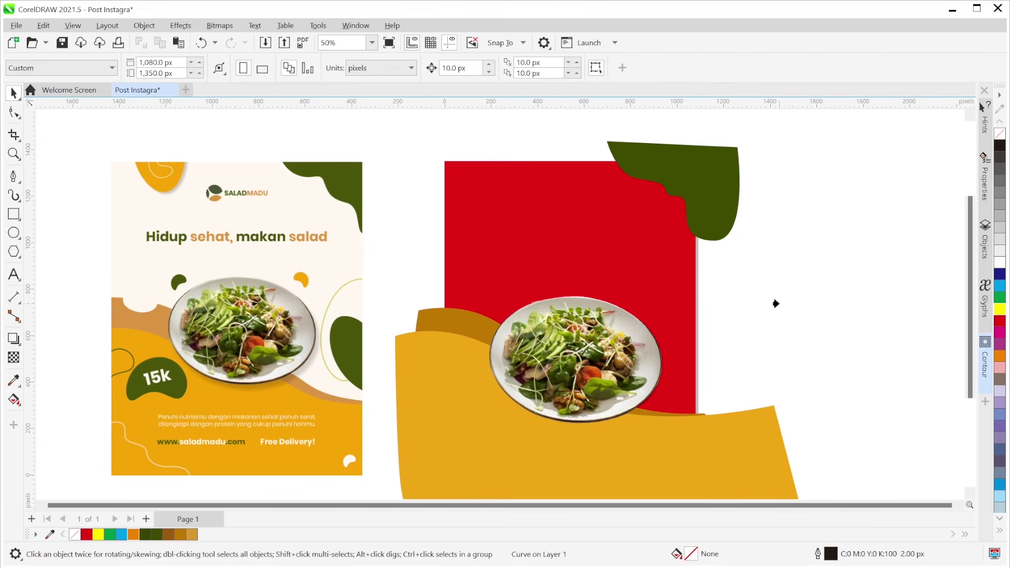
pyautogui.click(574, 226)
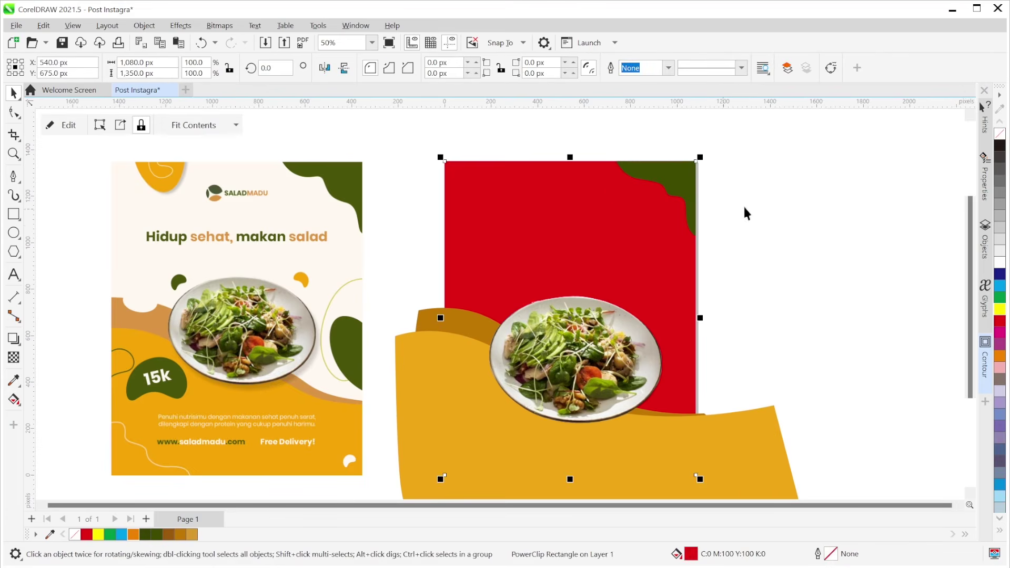
pyautogui.click(796, 233)
pyautogui.scroll(-3, 785, 245)
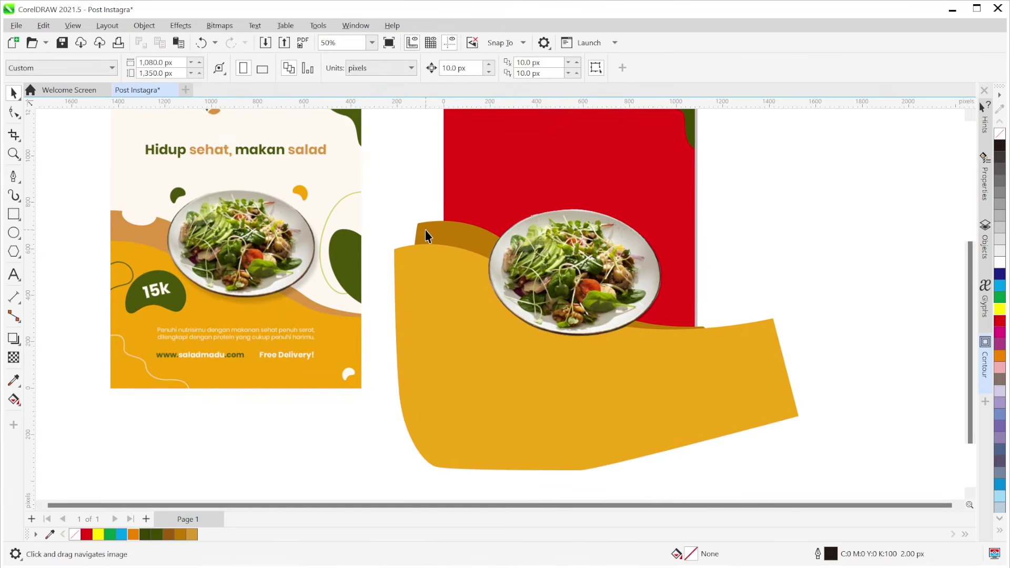
pyautogui.moveTo(776, 189); pyautogui.dragTo(713, 261)
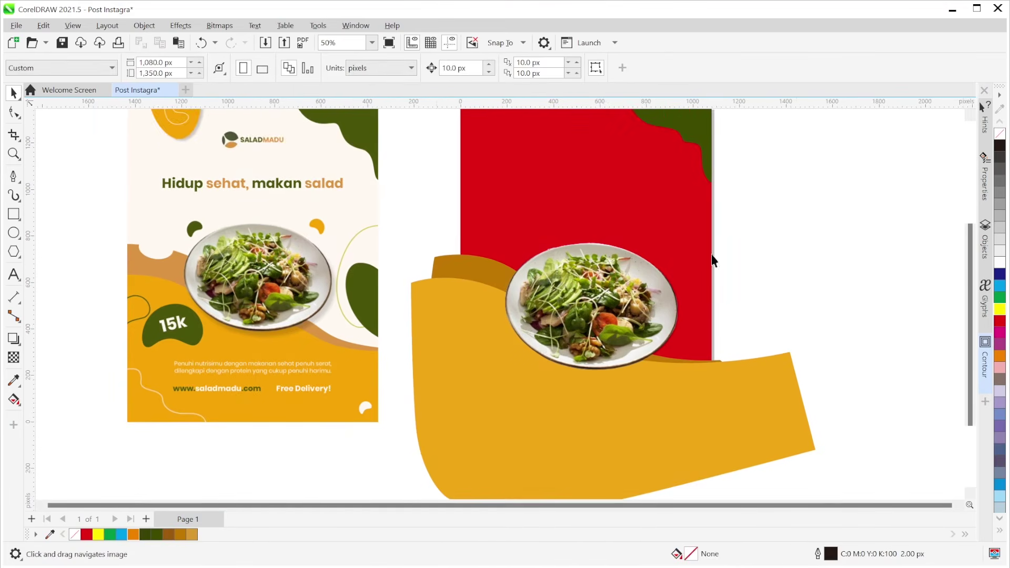
# PowerClip the brown rear wave inside the red background rectangle.
pyautogui.click(435, 264)
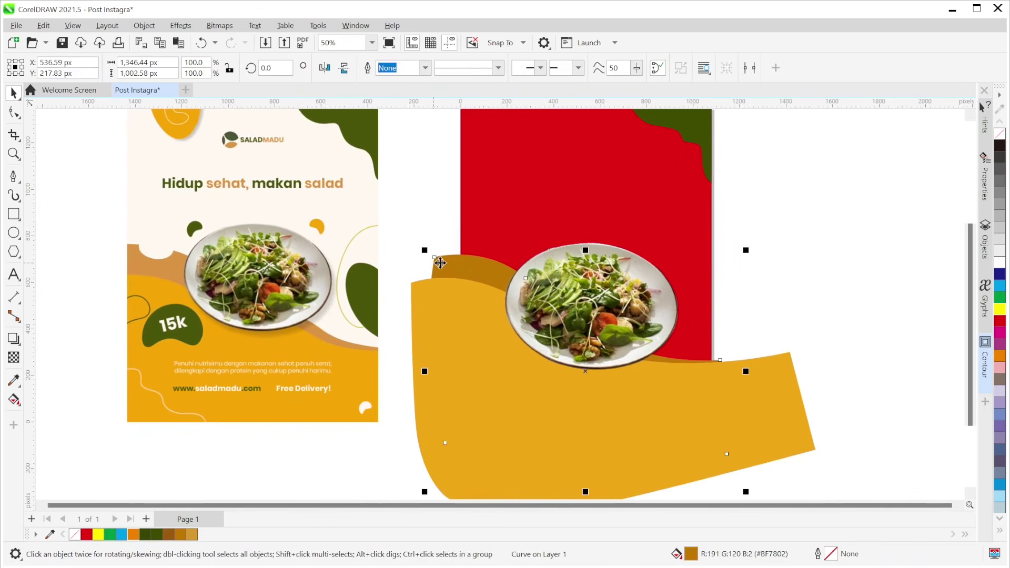
pyautogui.rightClick(441, 265)
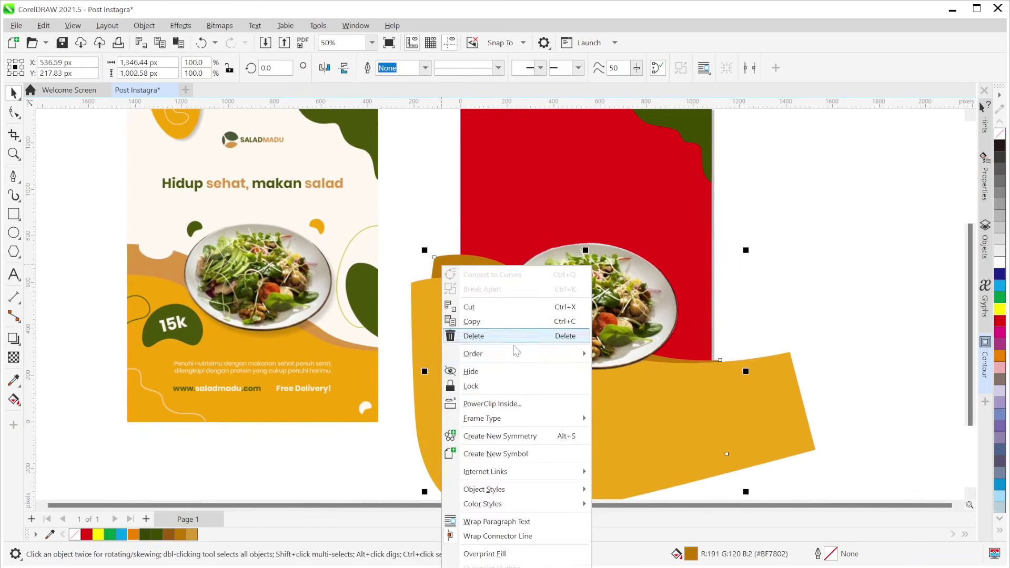
pyautogui.click(514, 409)
pyautogui.click(503, 204)
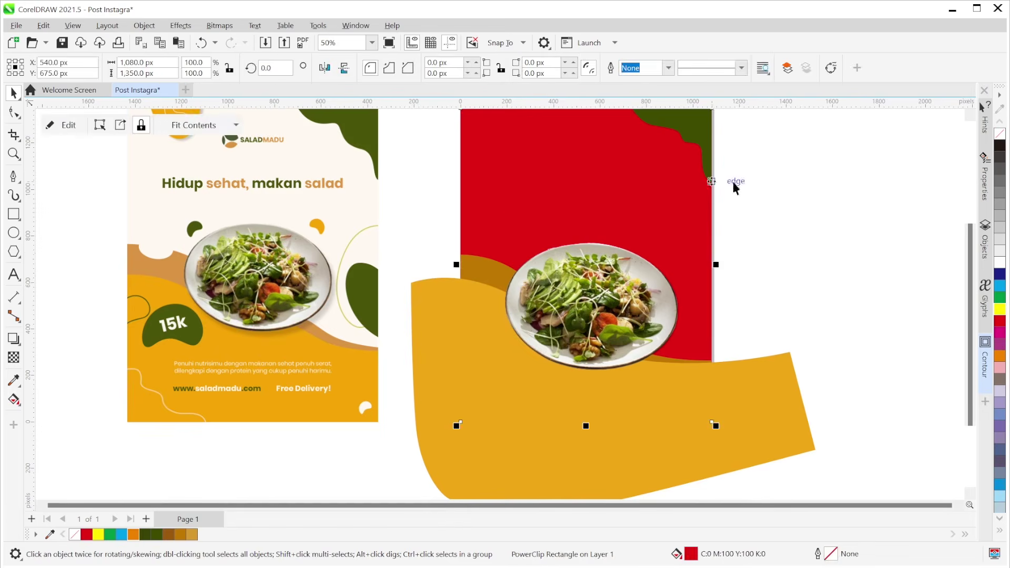
pyautogui.click(839, 215)
# PowerClip the golden yellow front wave inside the red background rectangle.
pyautogui.click(432, 304)
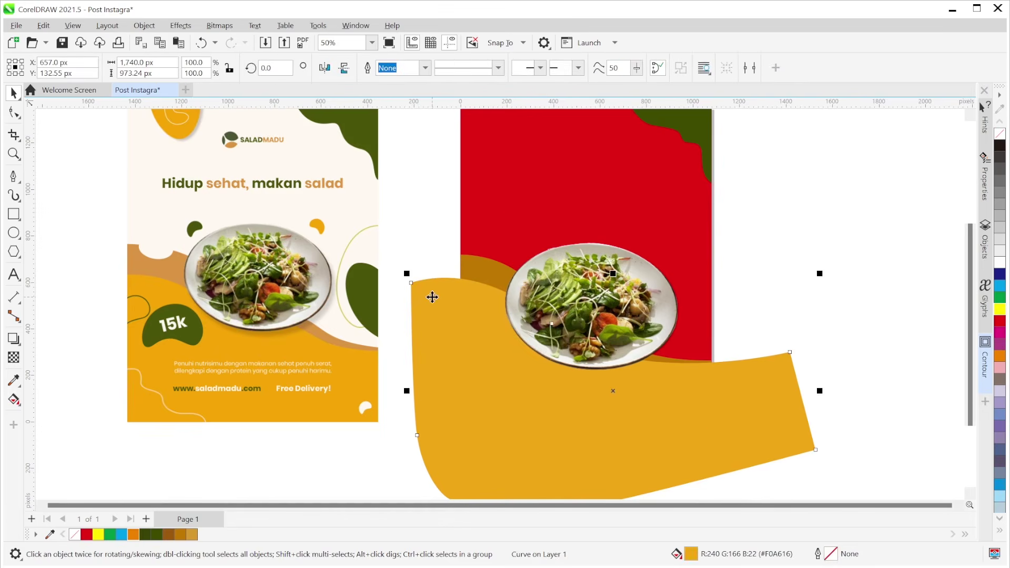
pyautogui.rightClick(432, 298)
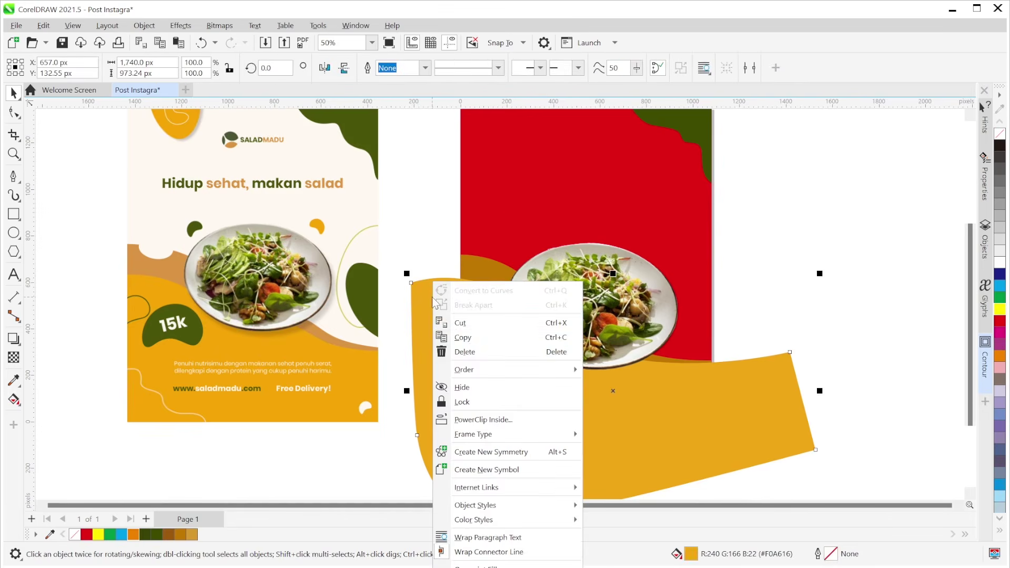
pyautogui.click(485, 420)
pyautogui.click(542, 200)
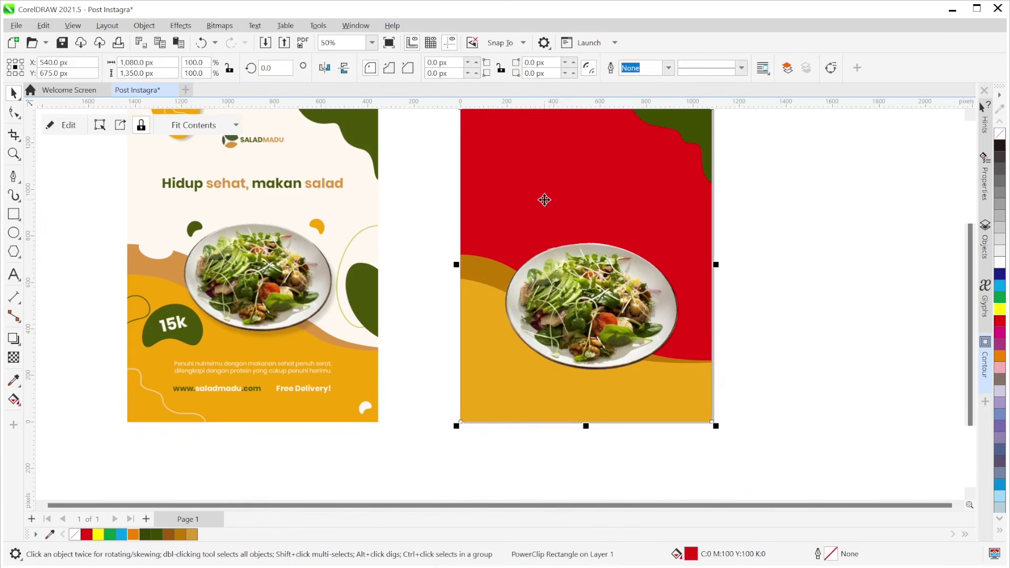
pyautogui.click(830, 256)
# Scale the salad photo down proportionally to about 713 x 564 px and reposition it over the waves.
pyautogui.scroll(3, 795, 295)
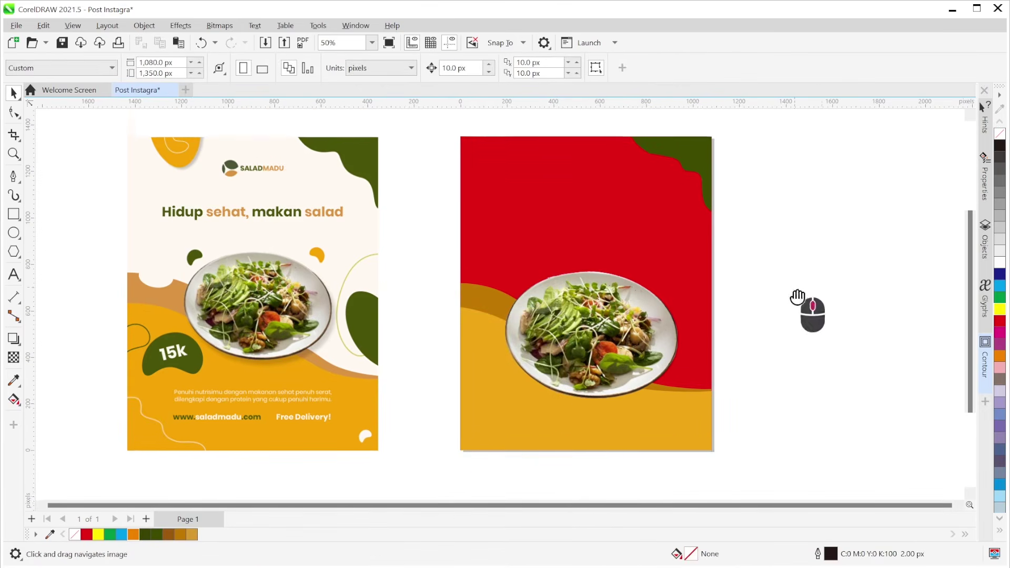
pyautogui.moveTo(619, 387); pyautogui.dragTo(618, 385)
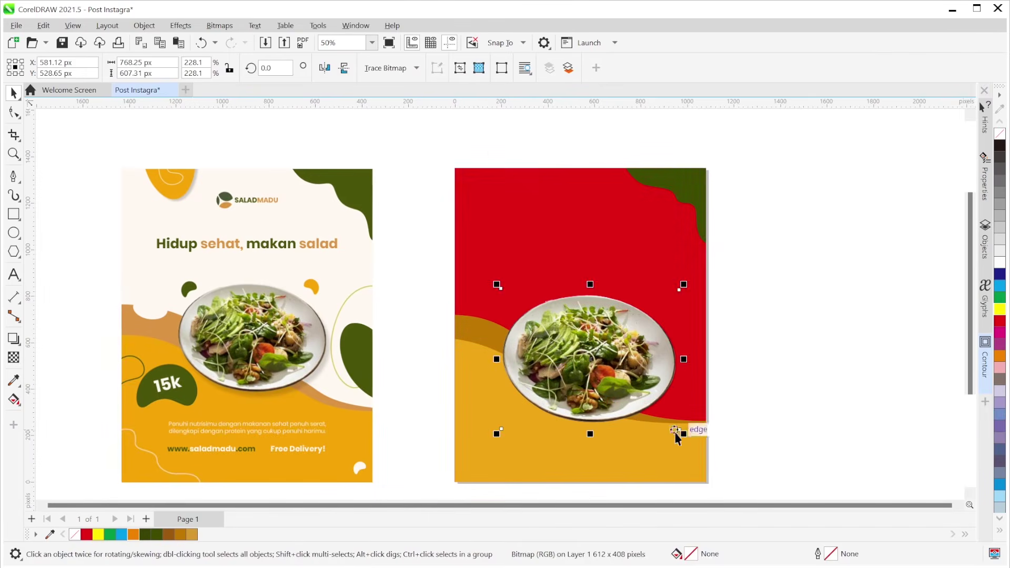
pyautogui.moveTo(678, 430)
pyautogui.mouseDown()
pyautogui.moveTo(704, 462)
pyautogui.moveTo(672, 438)
pyautogui.mouseUp()
pyautogui.moveTo(640, 354); pyautogui.dragTo(638, 355)
pyautogui.scroll(-1, 784, 292)
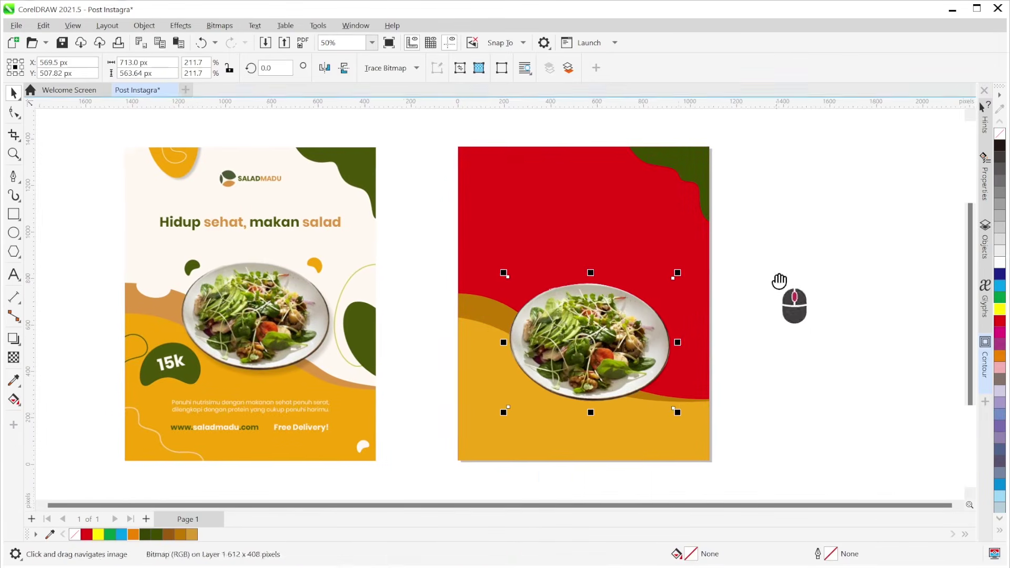
pyautogui.click(798, 279)
pyautogui.scroll(1, 769, 279)
# Sample a pale cream (#FAEEE7) from the salad photo and apply it as the fill of the red background rectangle.
pyautogui.click(621, 241)
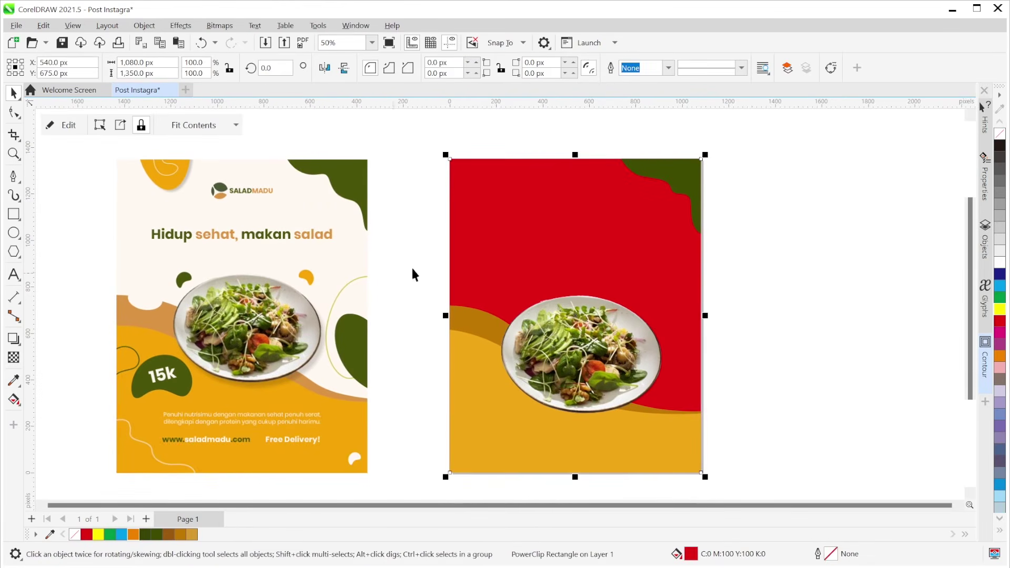
pyautogui.click(14, 379)
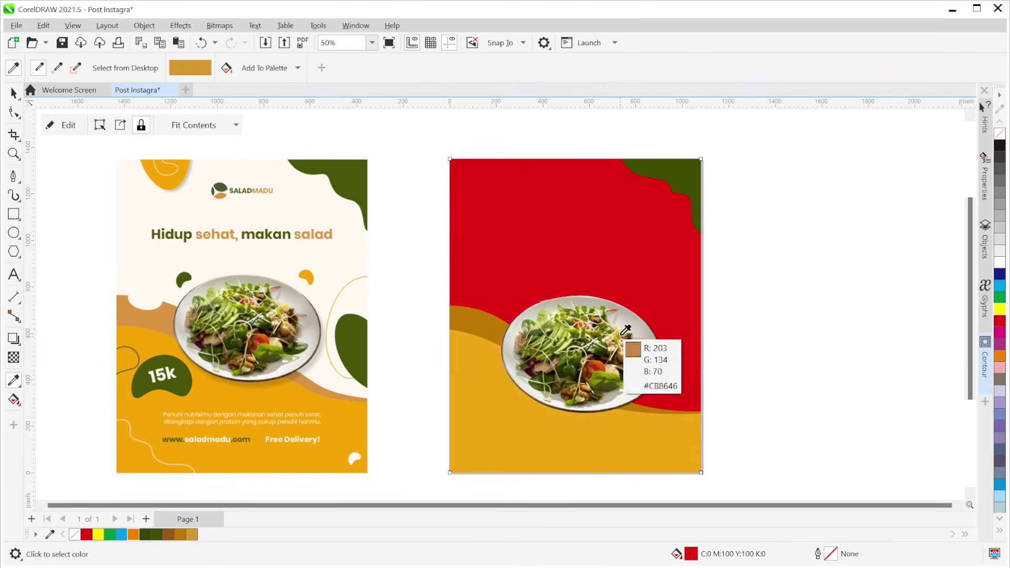
pyautogui.click(523, 331)
pyautogui.click(528, 225)
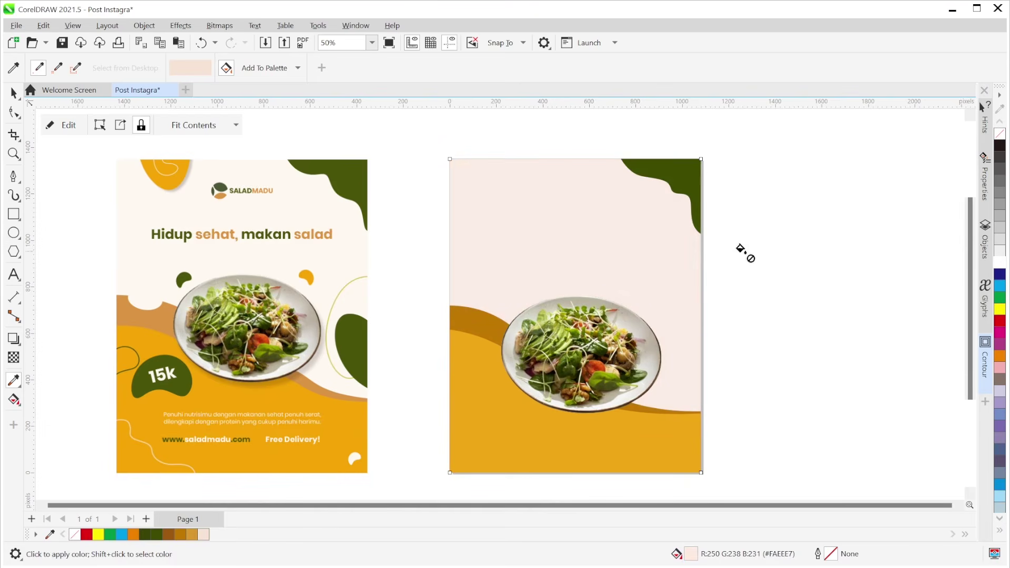
pyautogui.press('Escape')
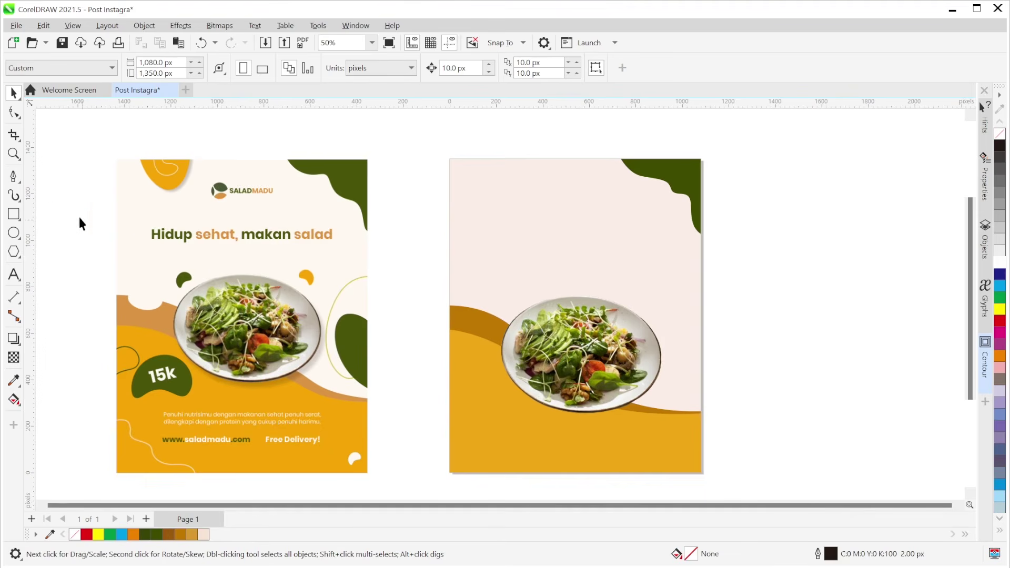
# Draw a closed leaf-like curve about 326 x 413 px with the Pen tool, overlapping the page's right edge beside the plate.
pyautogui.click(13, 178)
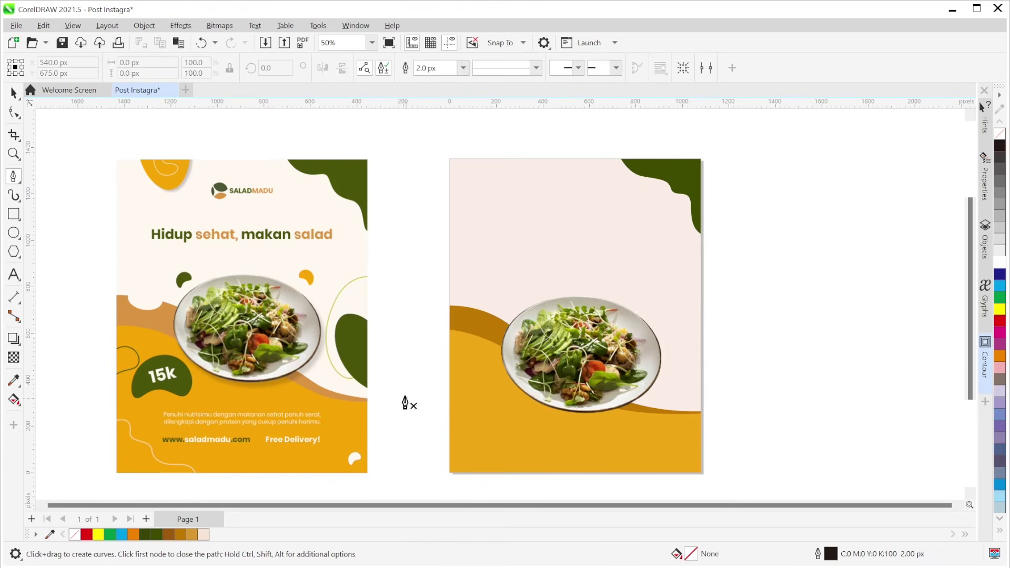
pyautogui.click(722, 414)
pyautogui.moveTo(674, 333); pyautogui.dragTo(683, 287)
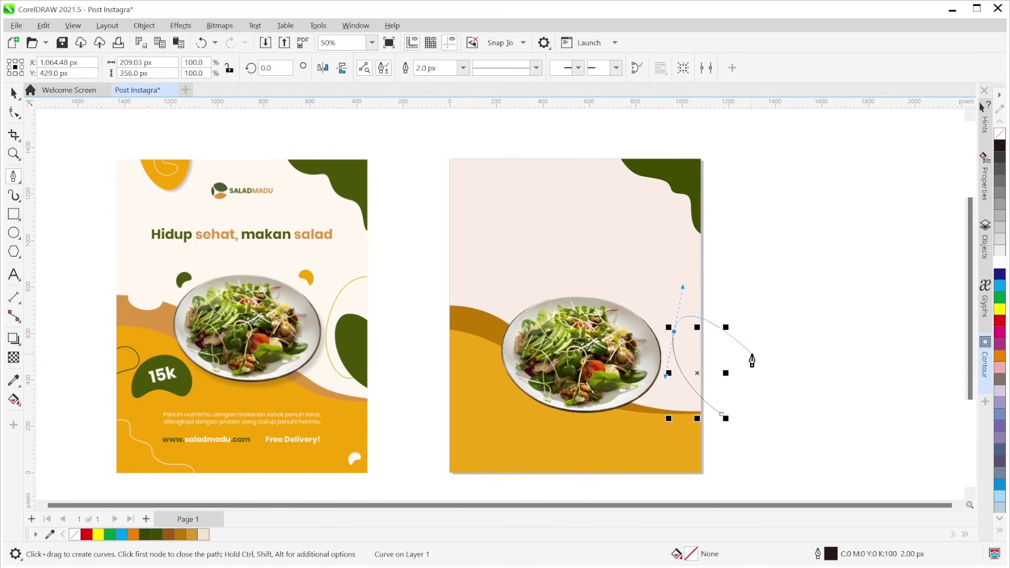
pyautogui.moveTo(749, 372); pyautogui.dragTo(742, 420)
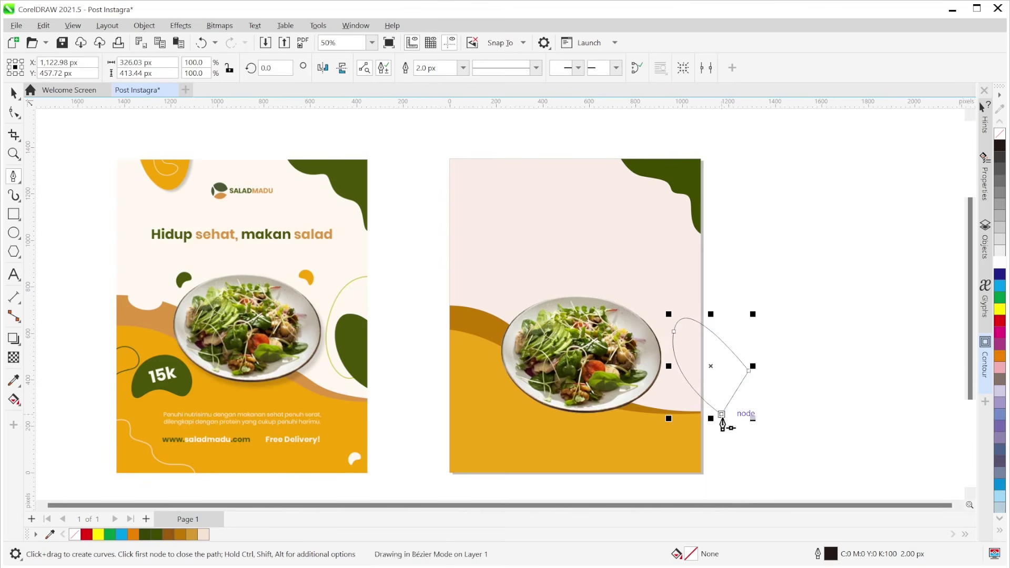
# Fill the leaf-like curve with the dark green #3F4C00 and set its outline to None.
pyautogui.click(157, 534)
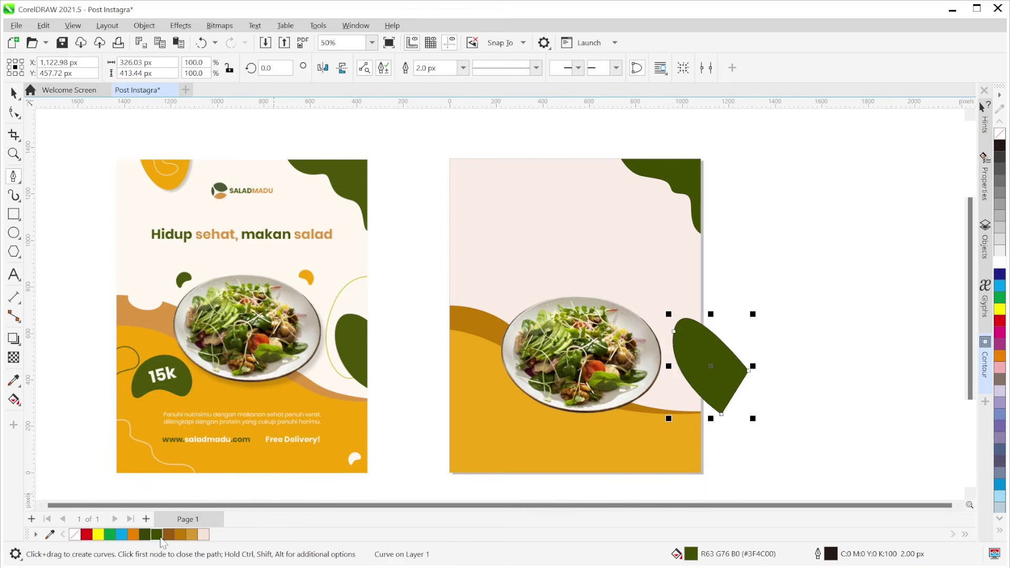
pyautogui.click(463, 67)
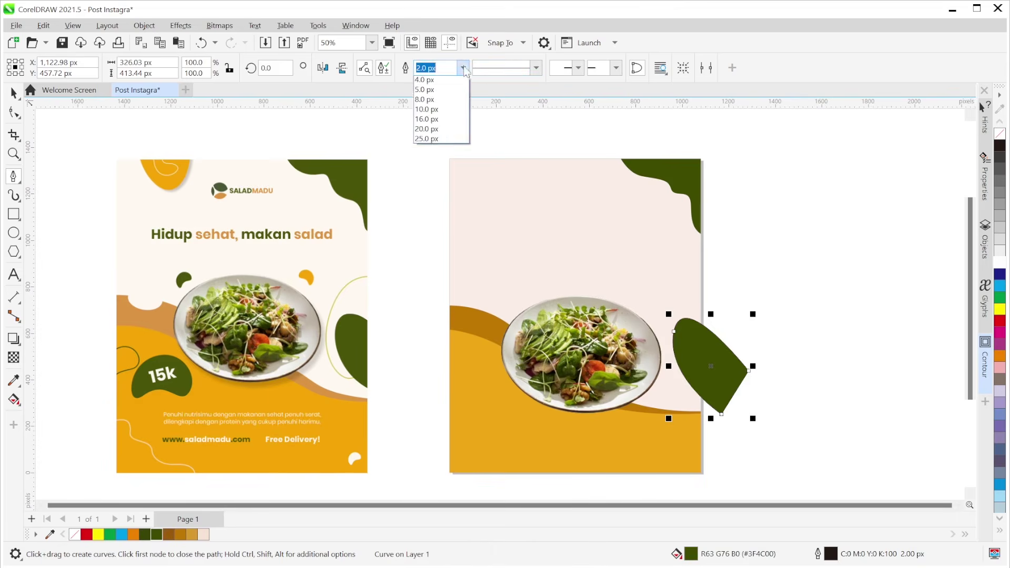
pyautogui.click(462, 83)
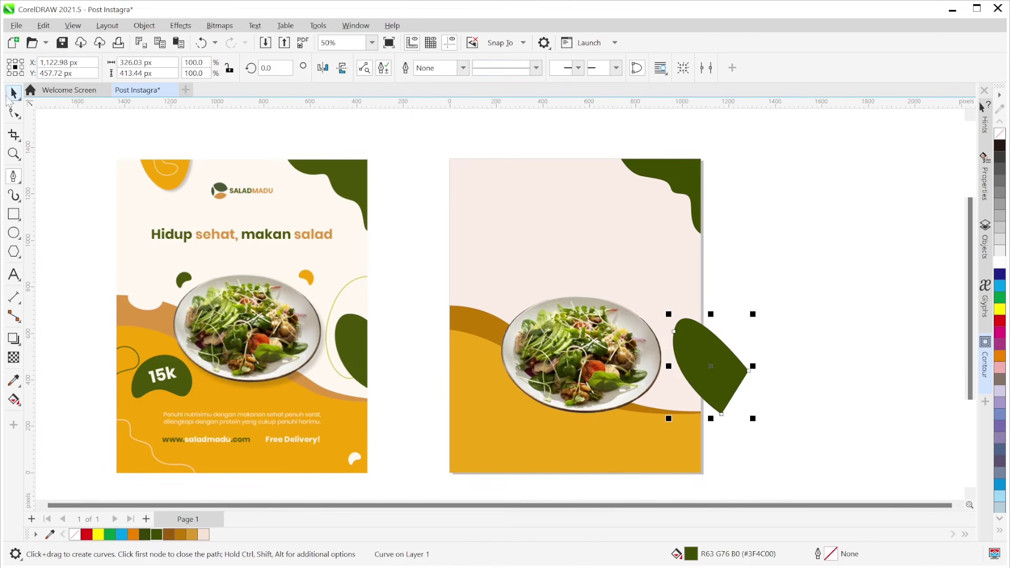
pyautogui.click(14, 94)
# PowerClip the dark green leaf-like shape inside the cream background rectangle.
pyautogui.rightClick(719, 363)
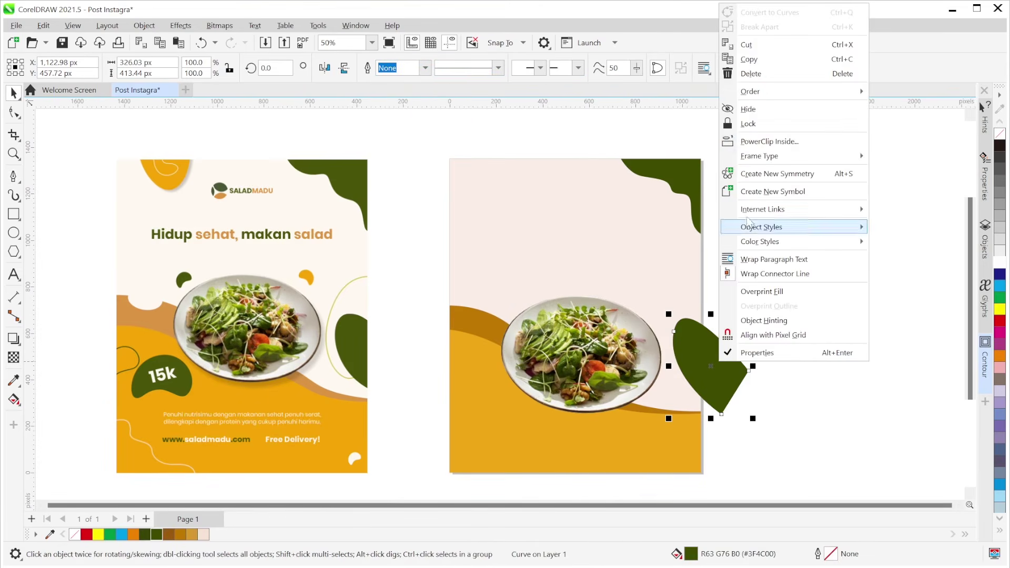
pyautogui.click(757, 142)
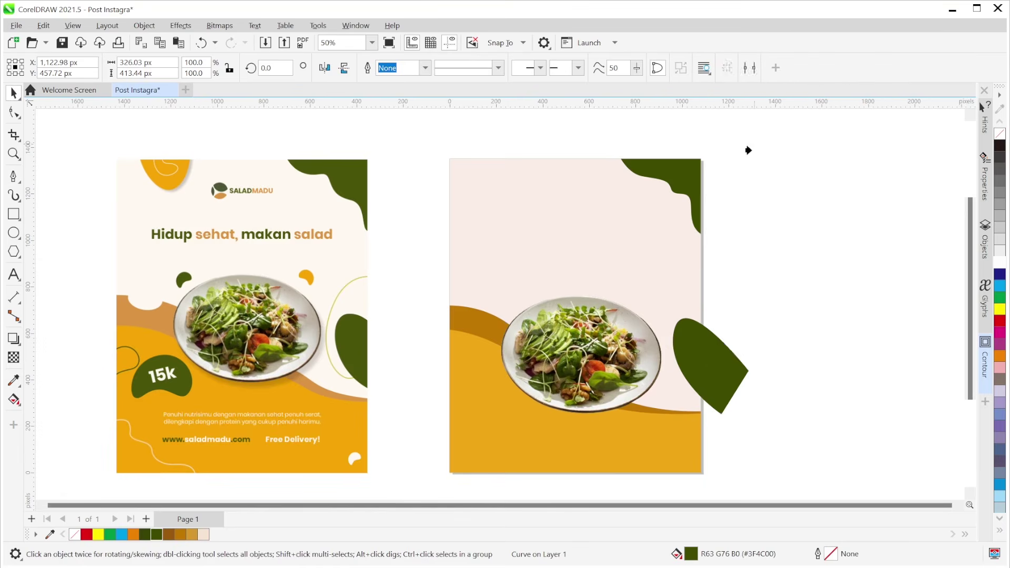
pyautogui.click(670, 234)
pyautogui.click(839, 384)
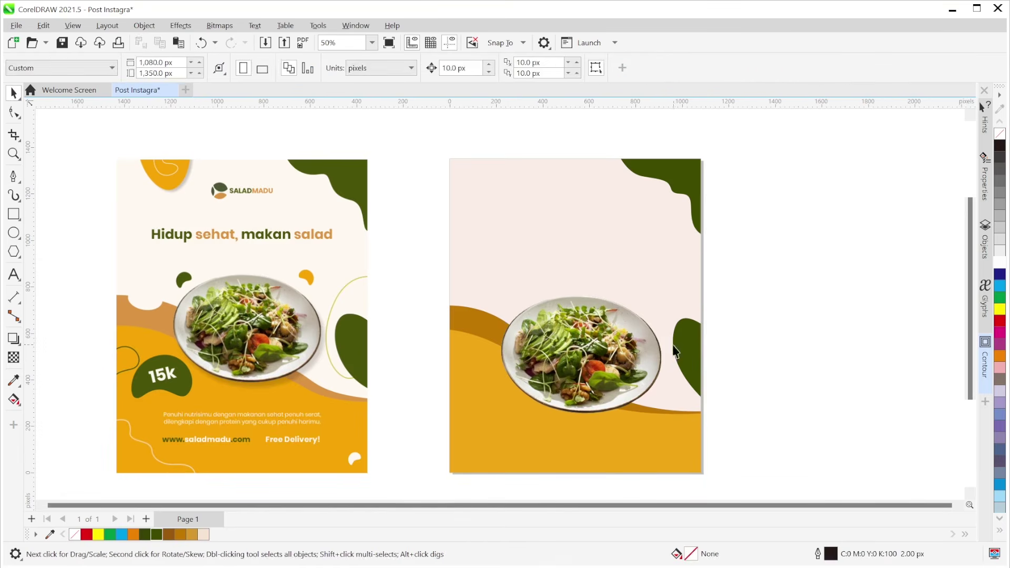
# Move the salad photo slightly up and to the left on the poster.
pyautogui.moveTo(595, 342); pyautogui.dragTo(601, 343)
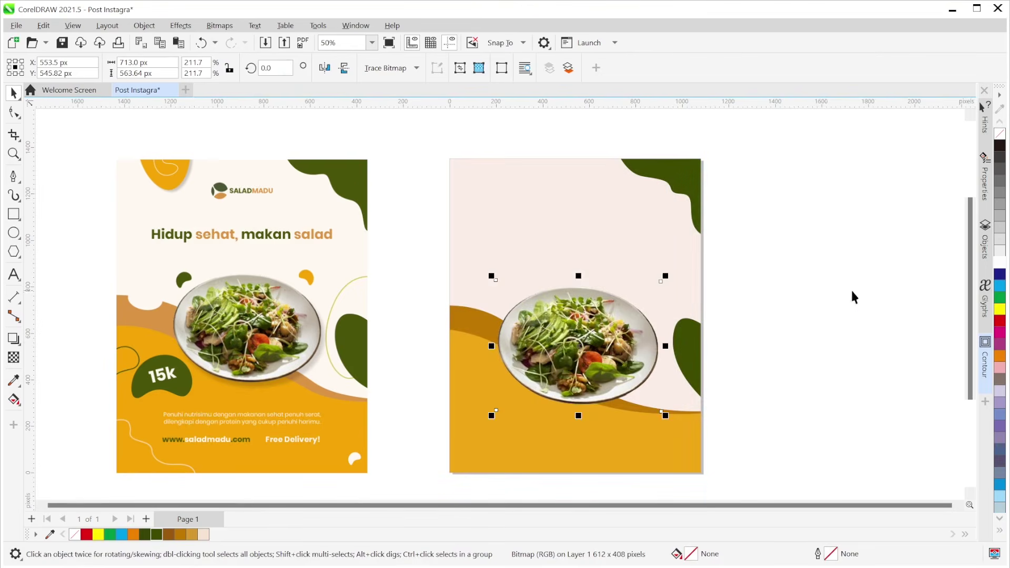
pyautogui.click(792, 342)
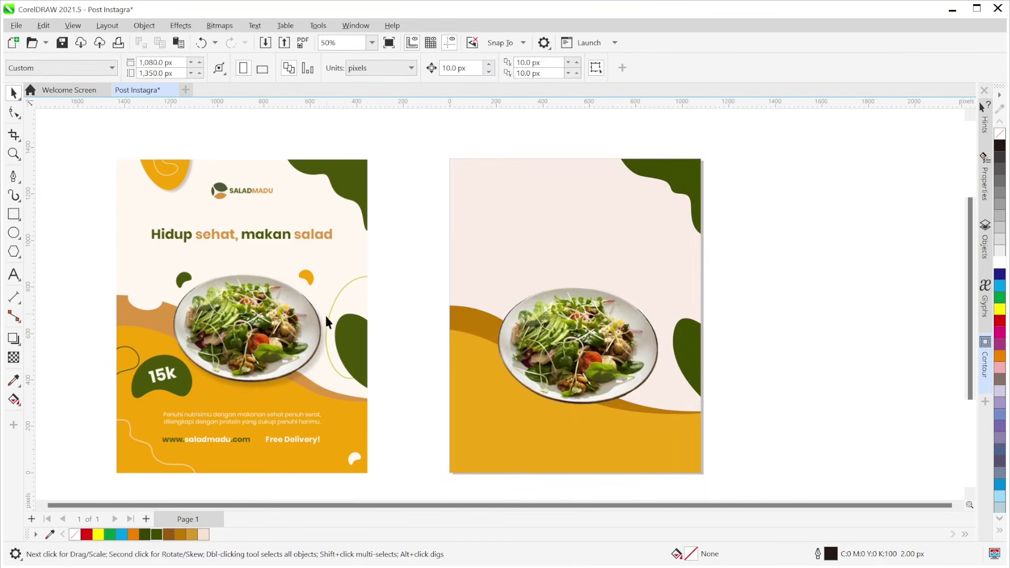
# Draw a closed egg-shaped curve about 433 x 547 px around the green shape at the page's right edge.
pyautogui.click(15, 177)
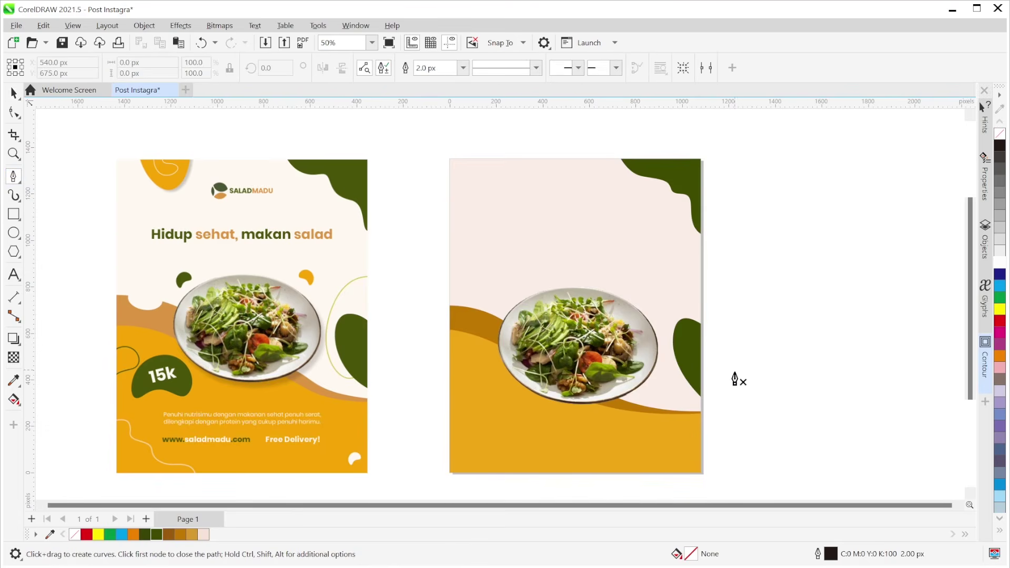
pyautogui.moveTo(734, 379)
pyautogui.mouseDown()
pyautogui.moveTo(676, 395)
pyautogui.moveTo(659, 379)
pyautogui.mouseUp()
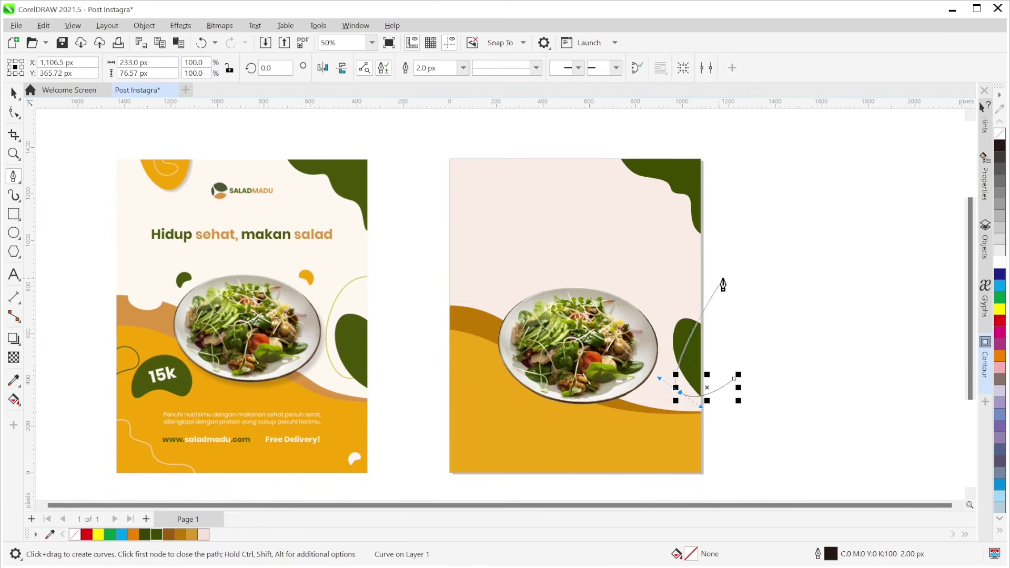
pyautogui.moveTo(723, 274); pyautogui.dragTo(805, 303)
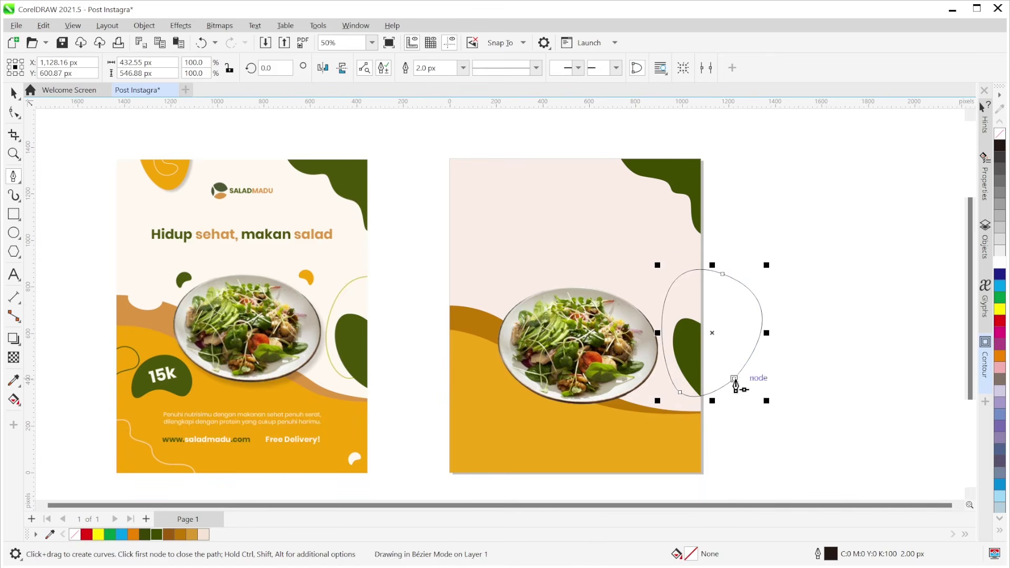
pyautogui.click(734, 379)
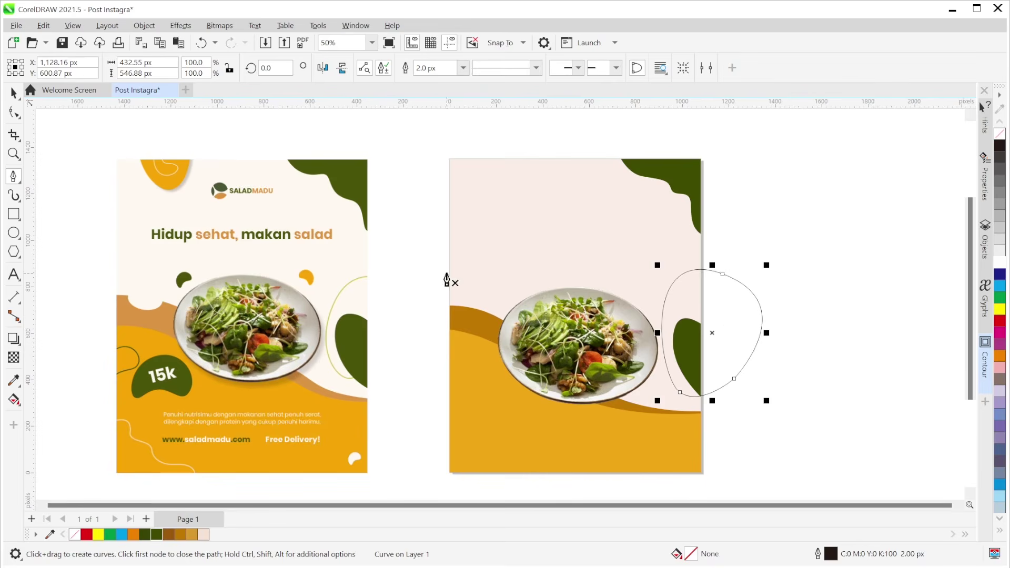
# Sample a yellow-green (#A4B13A) from the avocado in the salad photo and apply it to the egg-shaped curve's outline.
pyautogui.click(14, 381)
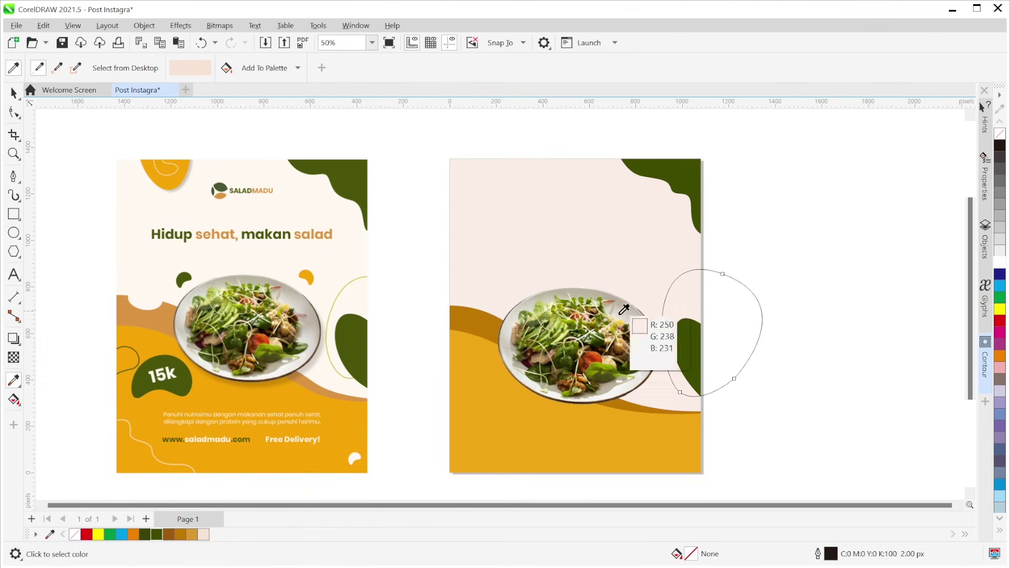
pyautogui.click(563, 327)
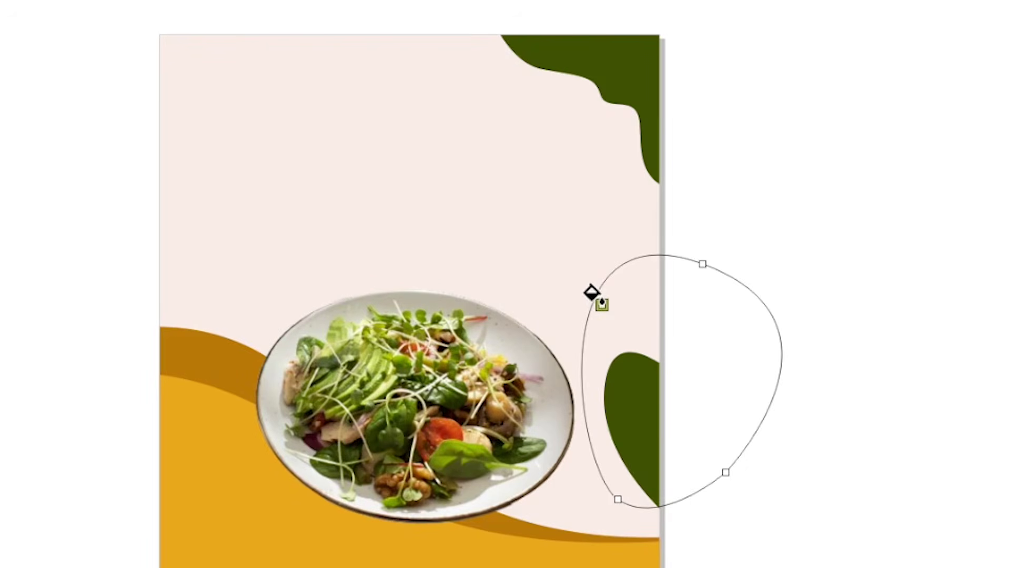
pyautogui.click(592, 293)
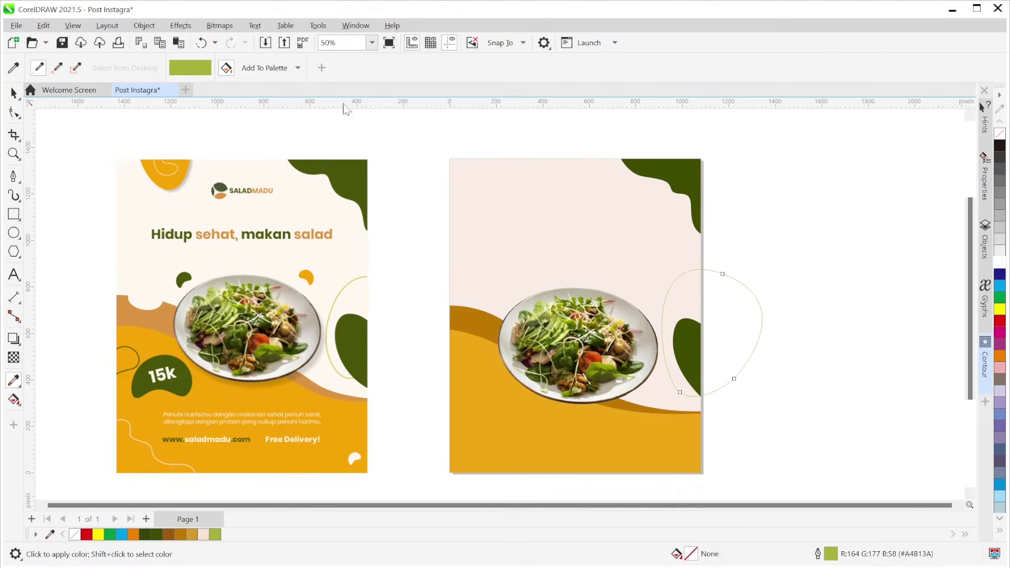
pyautogui.click(14, 93)
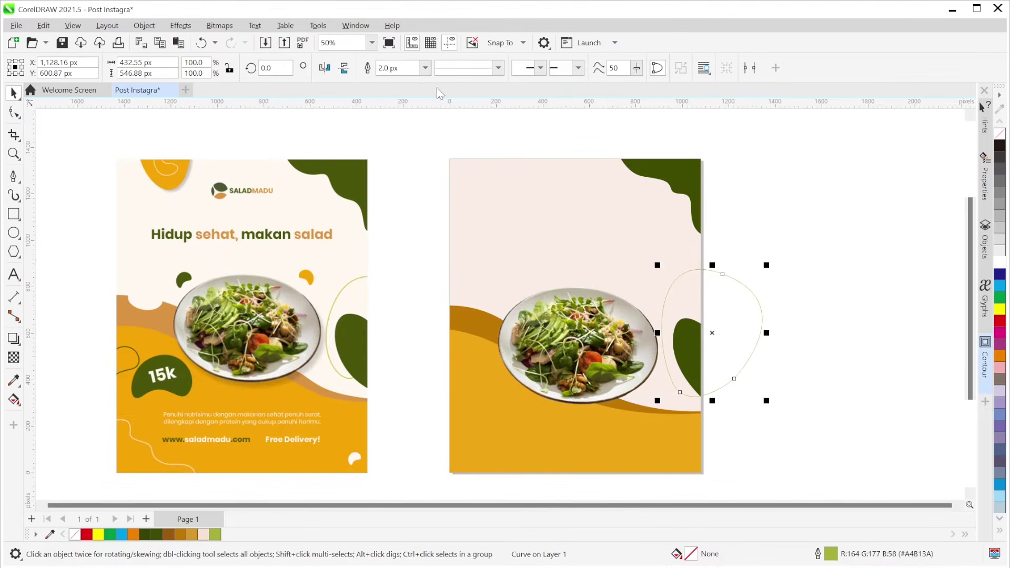
# Set the outline width of the green rounded curve beside the salad plate to 5 px.
pyautogui.click(424, 70)
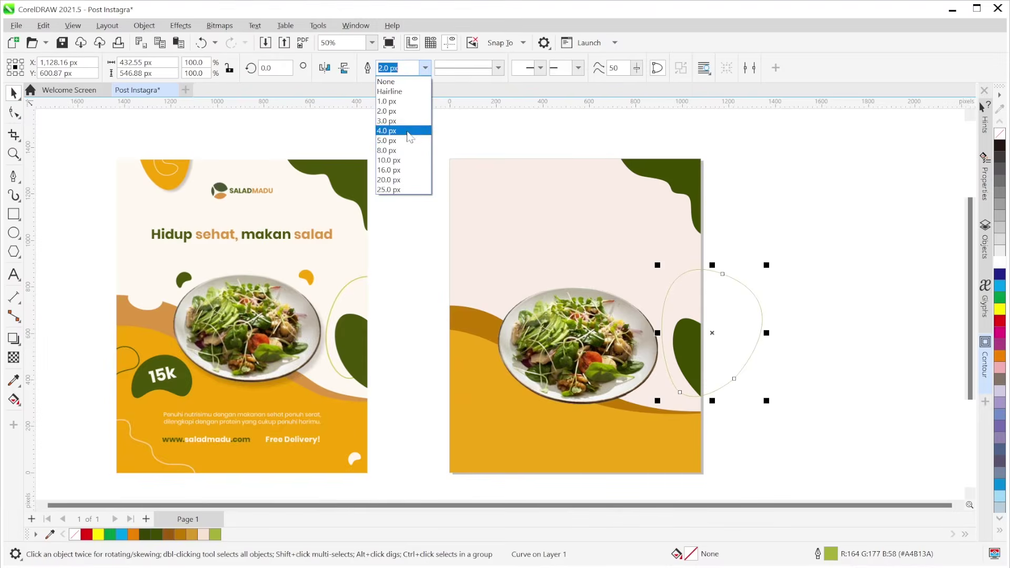
pyautogui.click(407, 131)
pyautogui.click(425, 68)
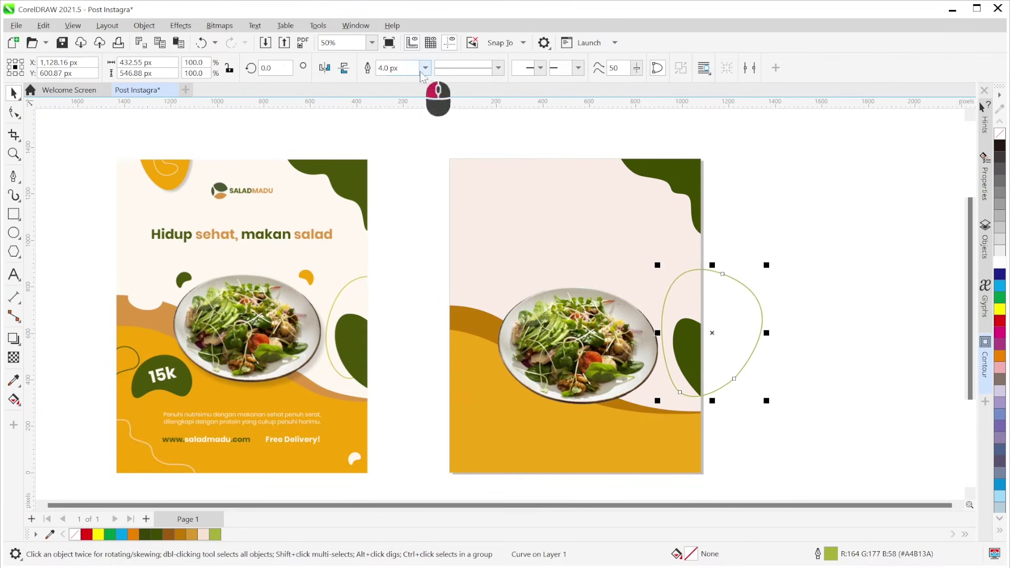
pyautogui.click(407, 147)
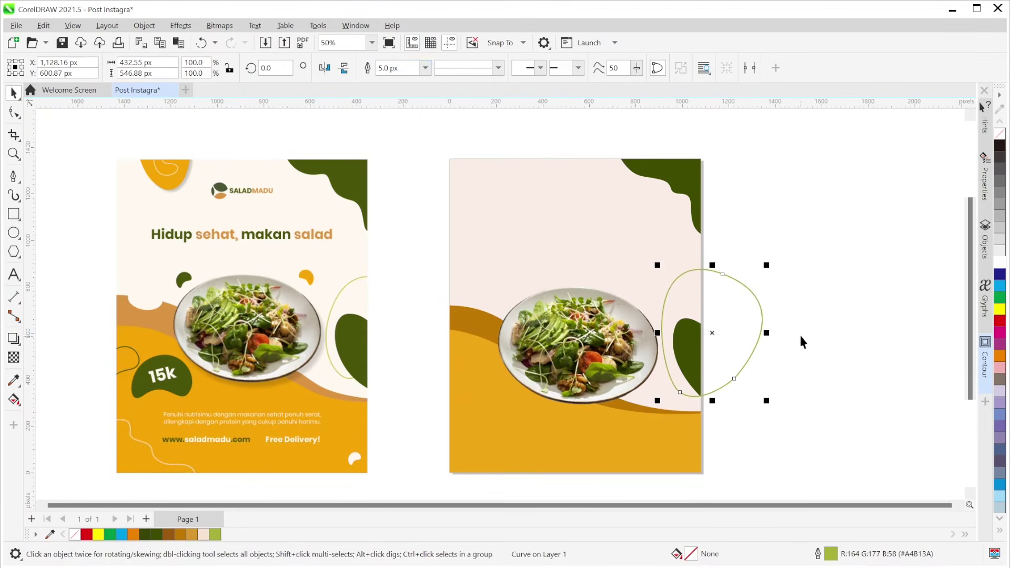
pyautogui.click(789, 398)
# Scale the green outline curve down to about 391 × 495 px and reposition it around the dark green leaf shape.
pyautogui.moveTo(759, 327); pyautogui.dragTo(762, 317)
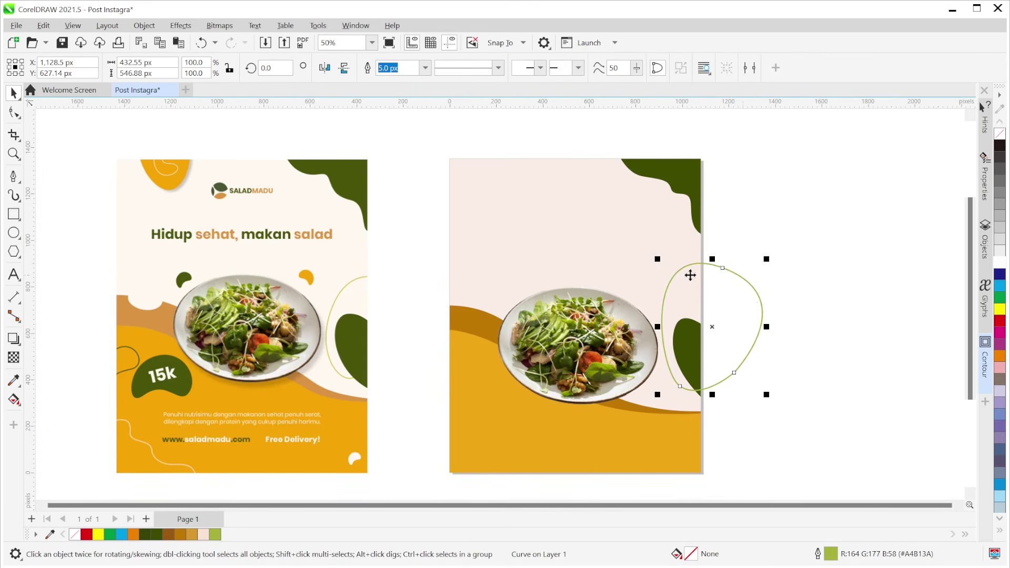
pyautogui.moveTo(767, 259)
pyautogui.mouseDown()
pyautogui.moveTo(776, 284)
pyautogui.moveTo(758, 271)
pyautogui.mouseUp()
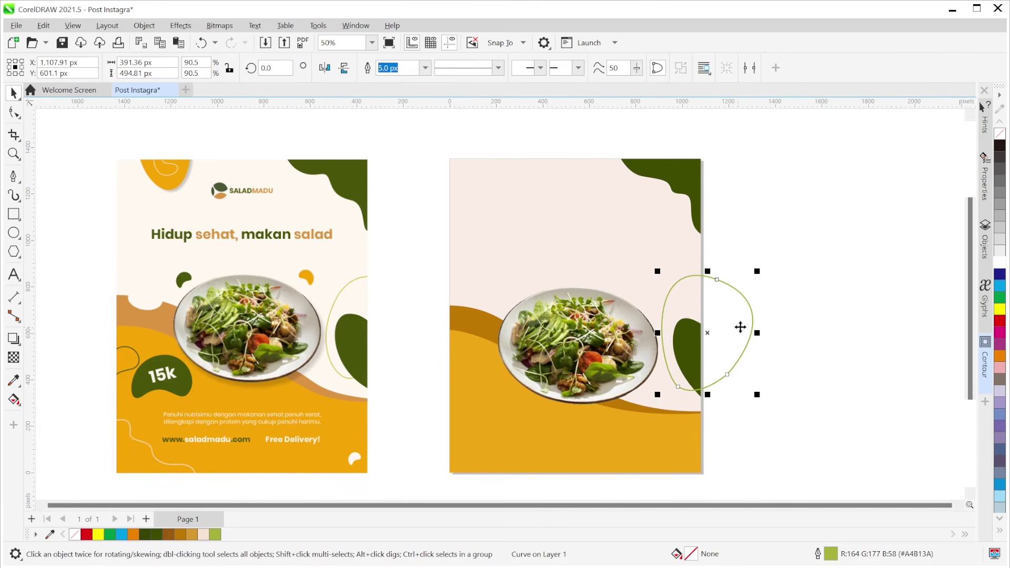
pyautogui.moveTo(741, 327); pyautogui.dragTo(742, 321)
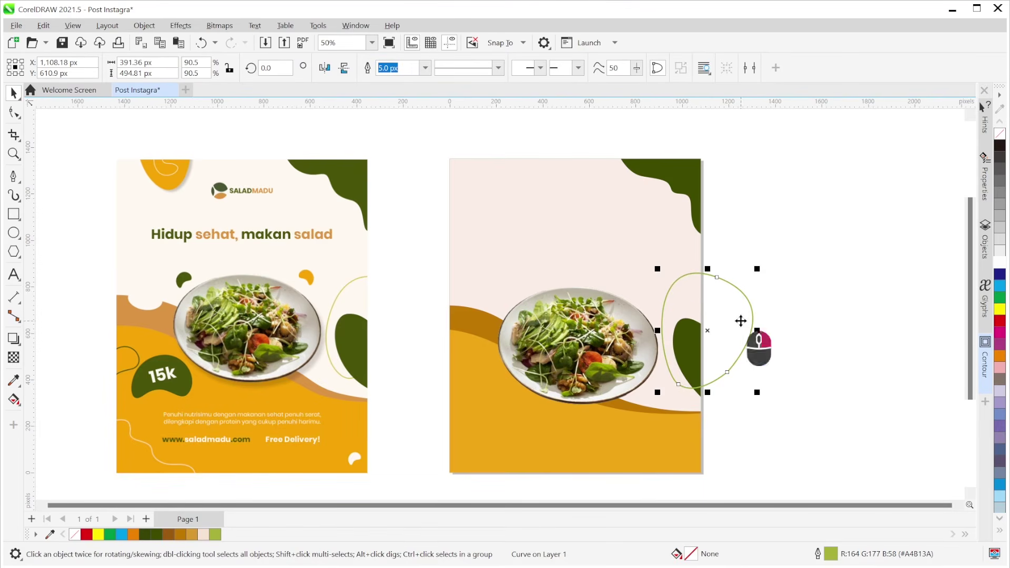
# PowerClip the green outline curve inside the pale background rectangle.
pyautogui.rightClick(741, 321)
pyautogui.click(673, 282)
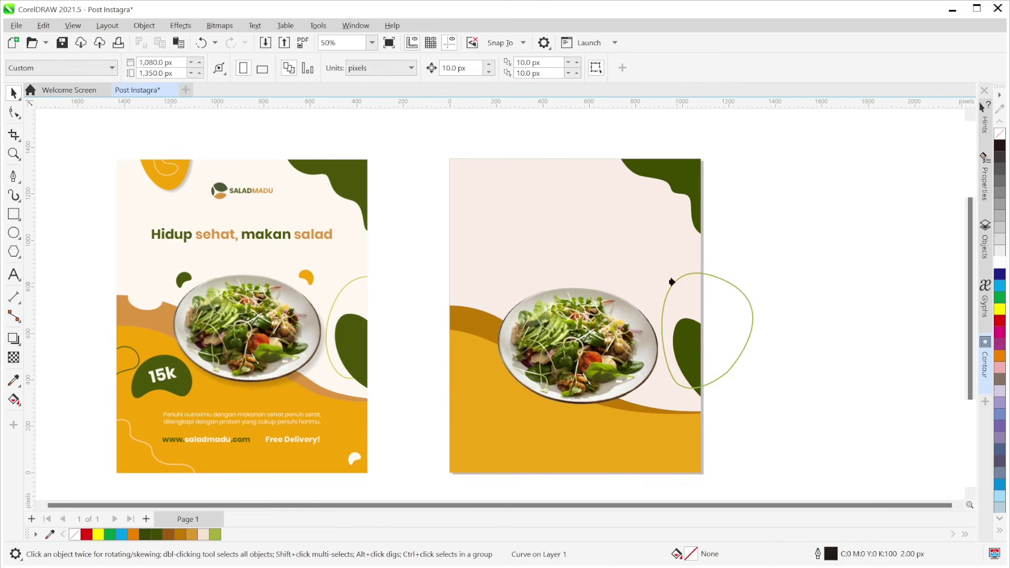
pyautogui.click(672, 282)
pyautogui.click(837, 300)
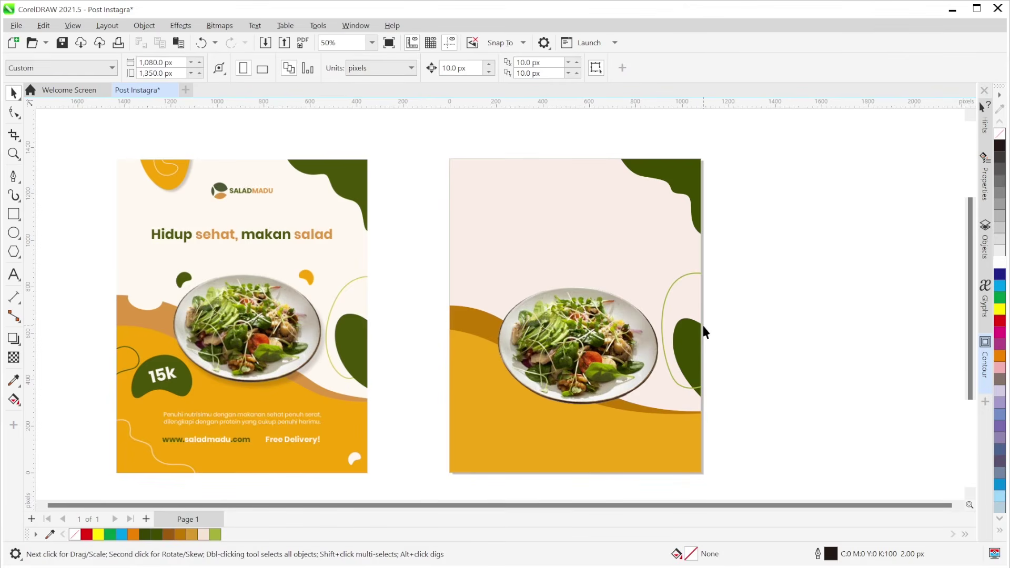
# Edit the background's PowerClip contents, order the green outline curve behind the dark green leaf shape, and finish editing.
pyautogui.click(675, 238)
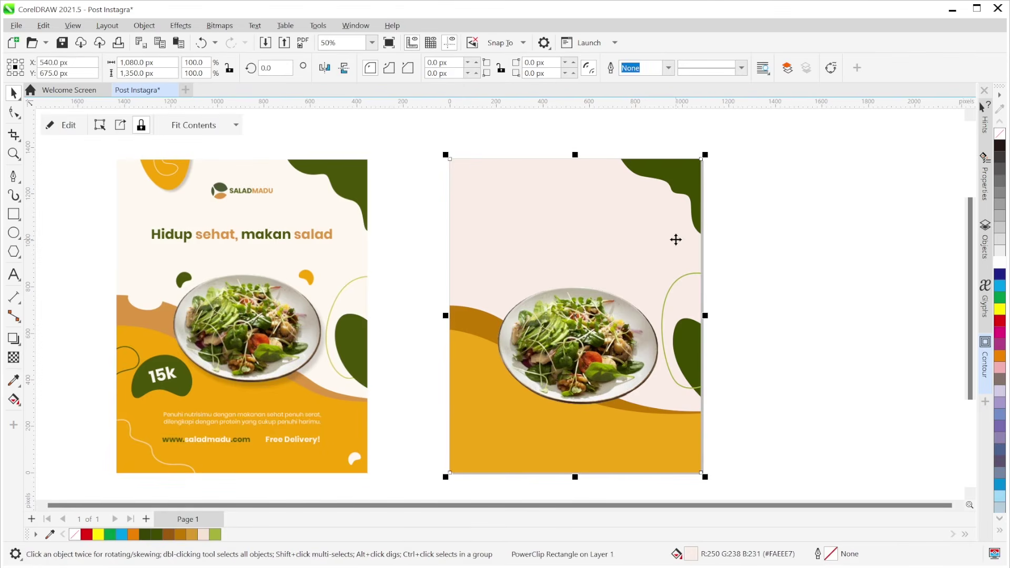
pyautogui.click(74, 126)
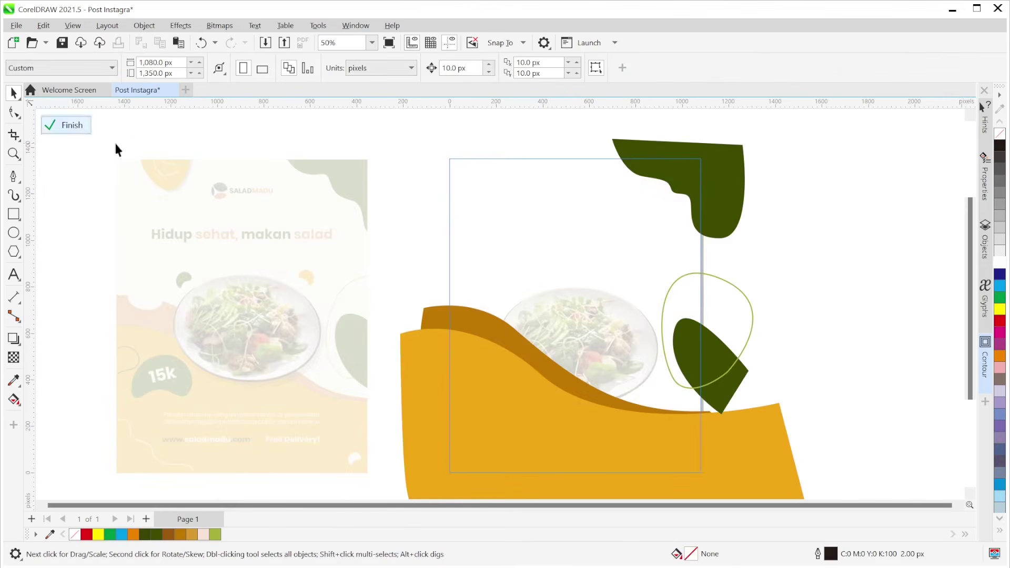
pyautogui.click(741, 353)
pyautogui.rightClick(741, 352)
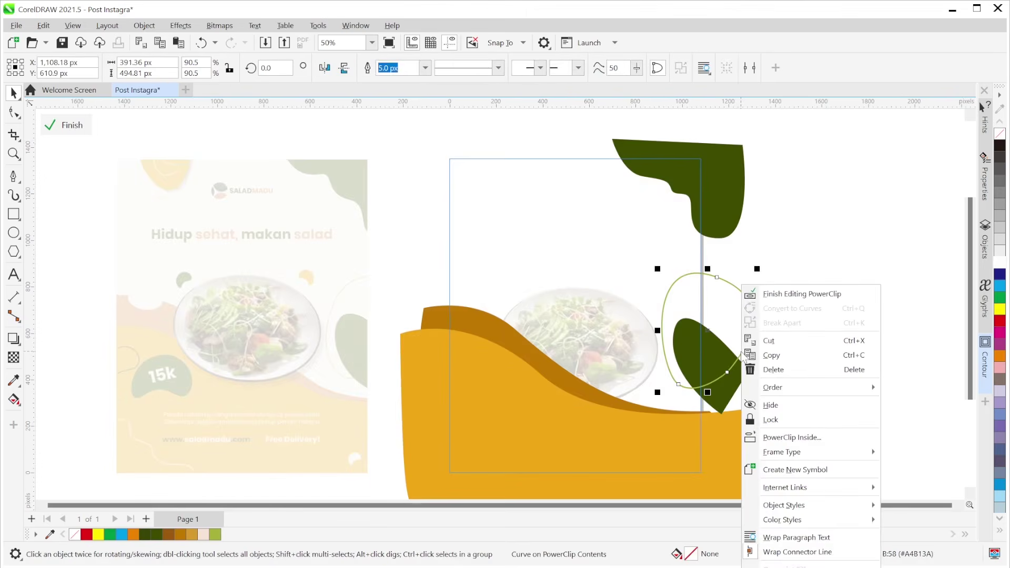
pyautogui.moveTo(793, 393)
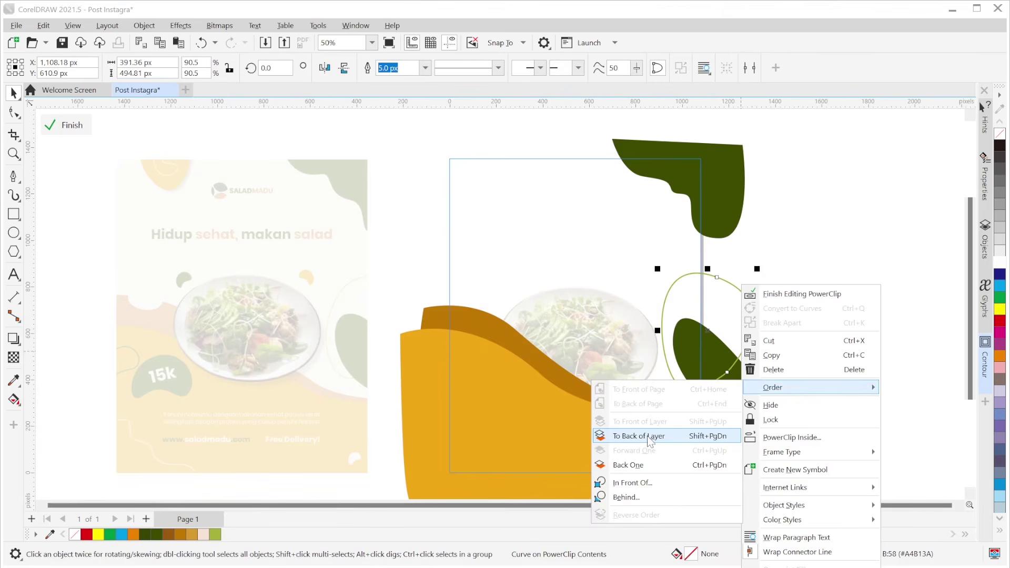
pyautogui.click(643, 499)
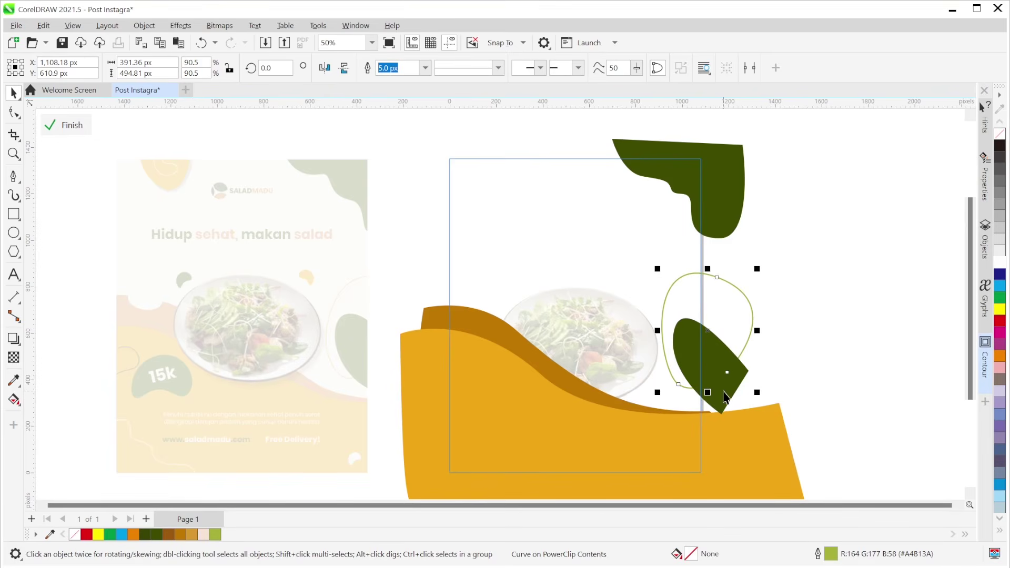
pyautogui.click(805, 359)
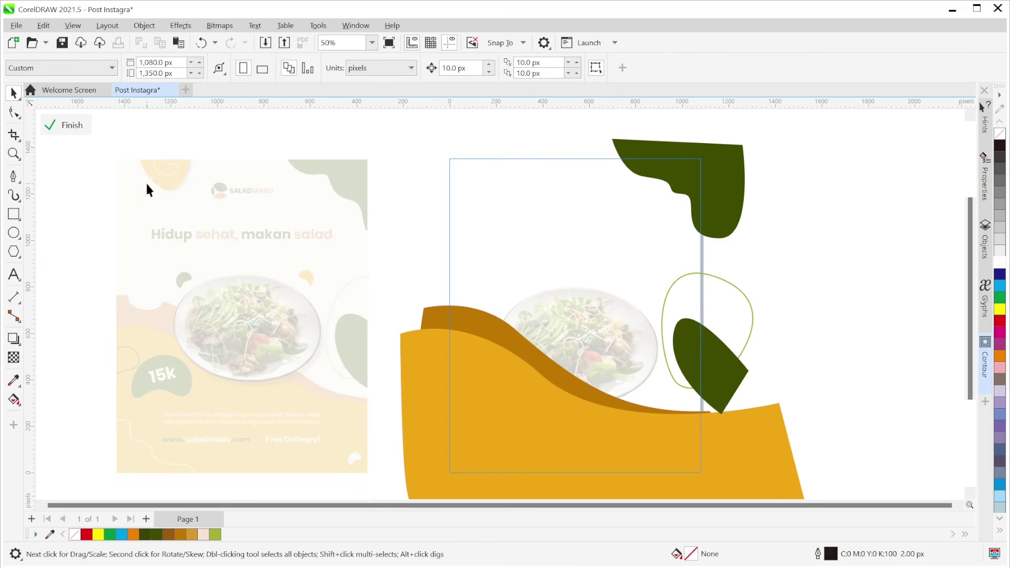
pyautogui.click(69, 125)
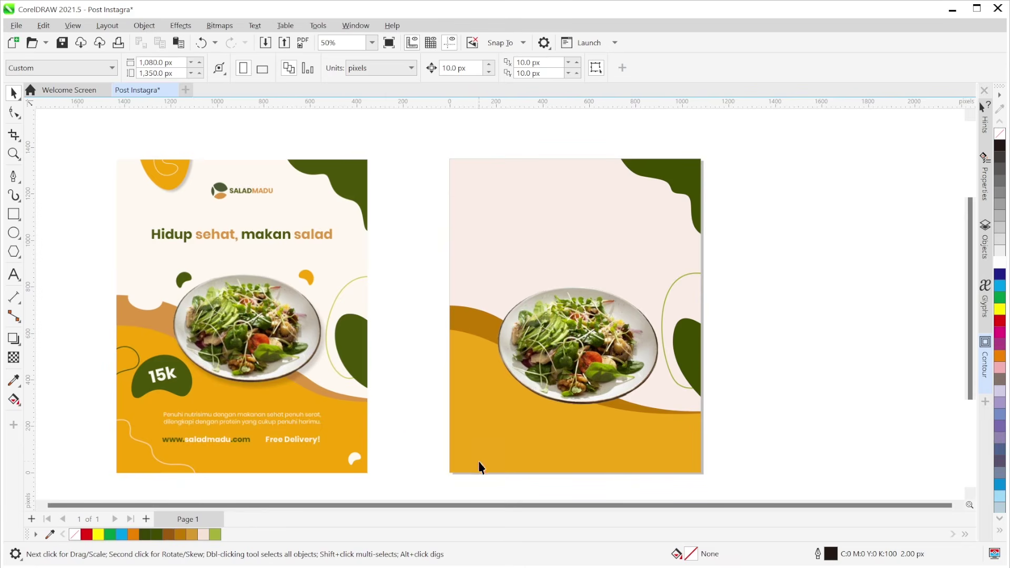
# Draw a closed shape about 507 × 263 px with a wavy upper edge over the page's lower-left corner using the Pen tool.
pyautogui.click(13, 177)
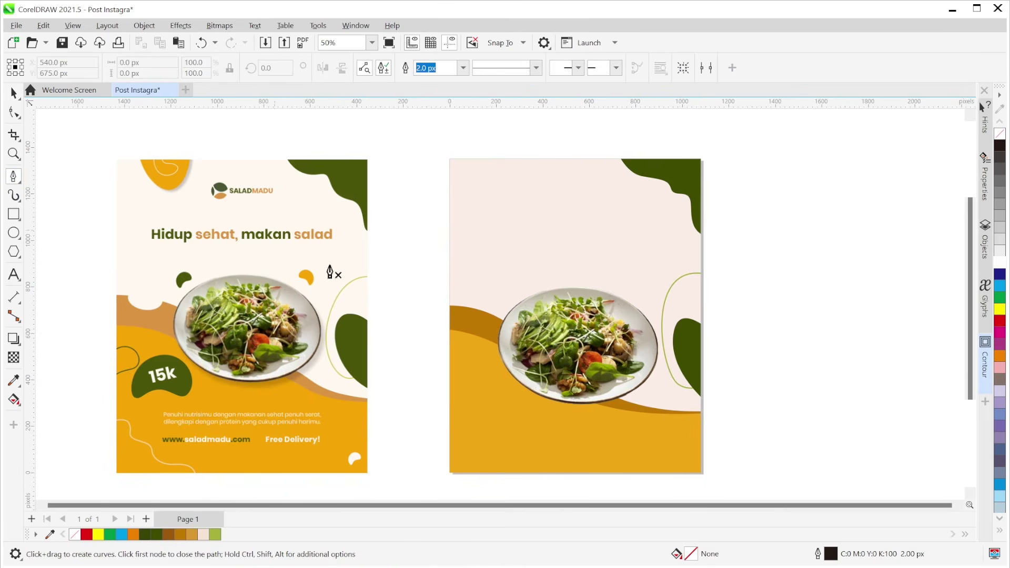
pyautogui.click(432, 422)
pyautogui.moveTo(477, 430); pyautogui.dragTo(534, 478)
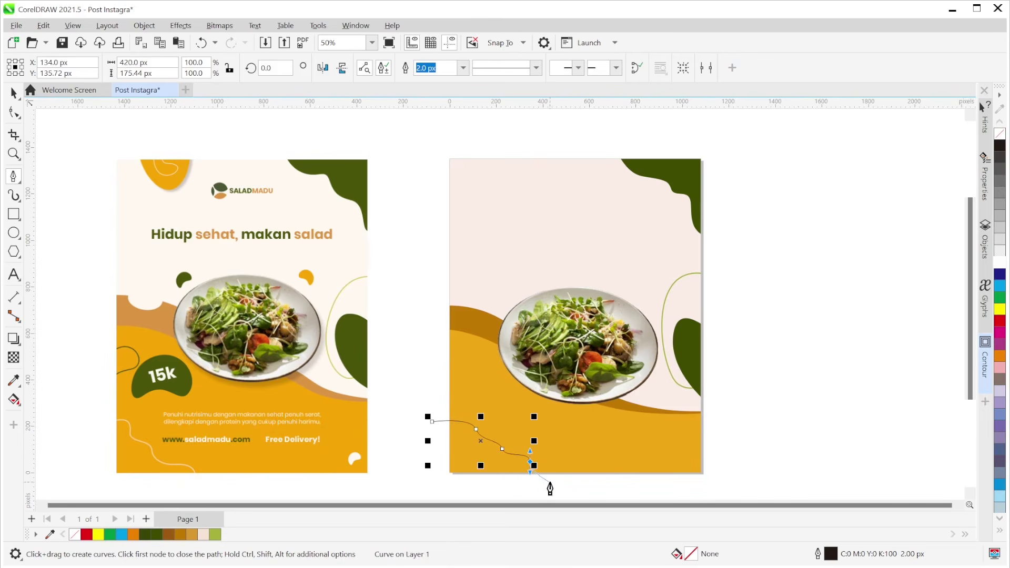
pyautogui.click(550, 483)
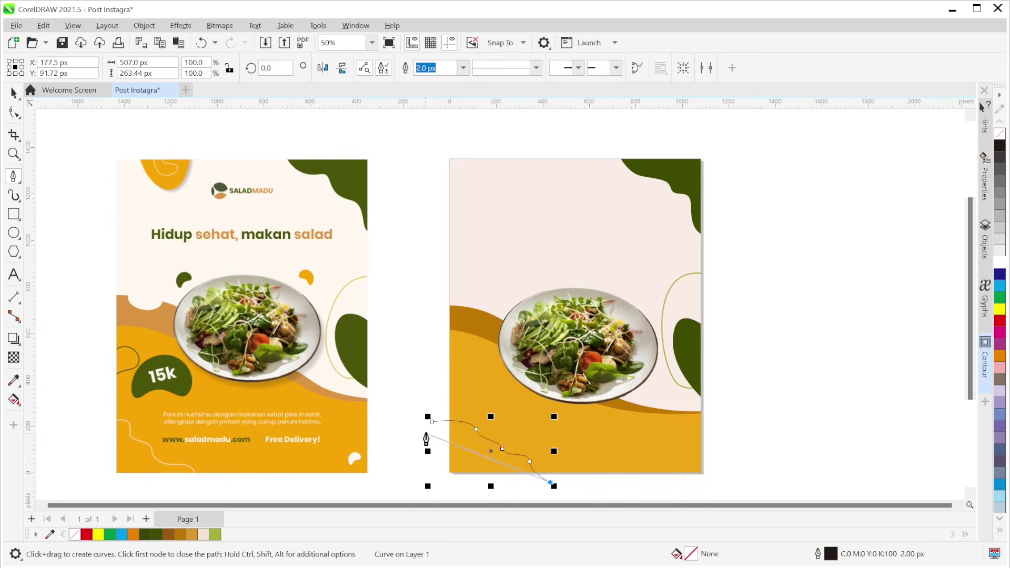
pyautogui.click(440, 480)
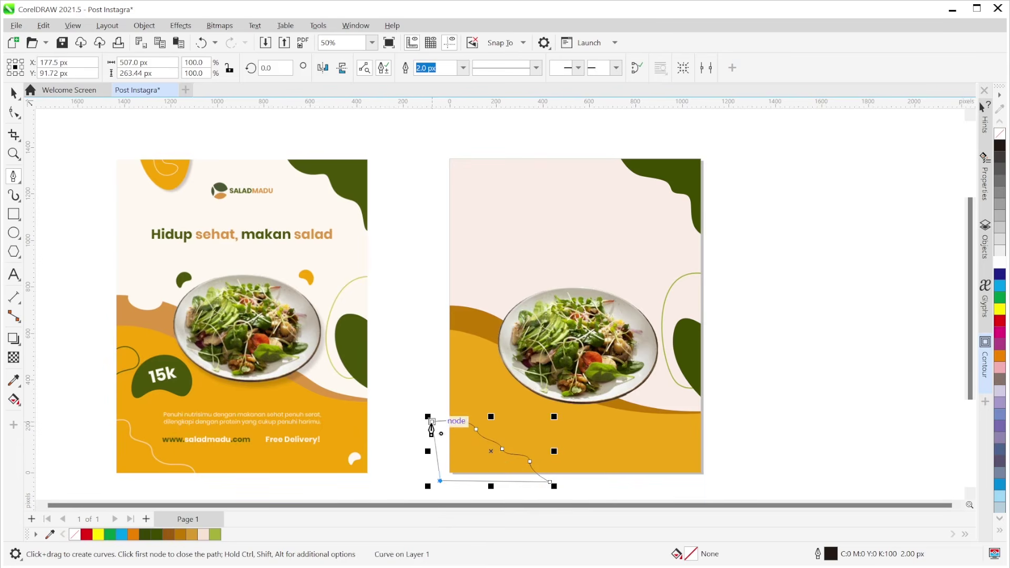
pyautogui.click(433, 421)
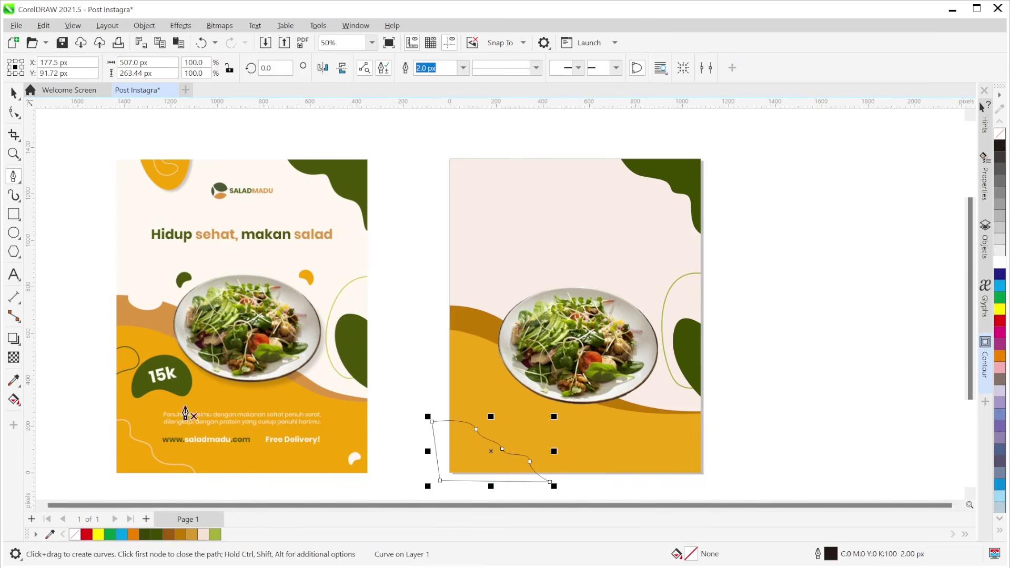
# Sample the page's pale background colour #FAEEE7 and apply it to the wavy shape's outline.
pyautogui.click(13, 380)
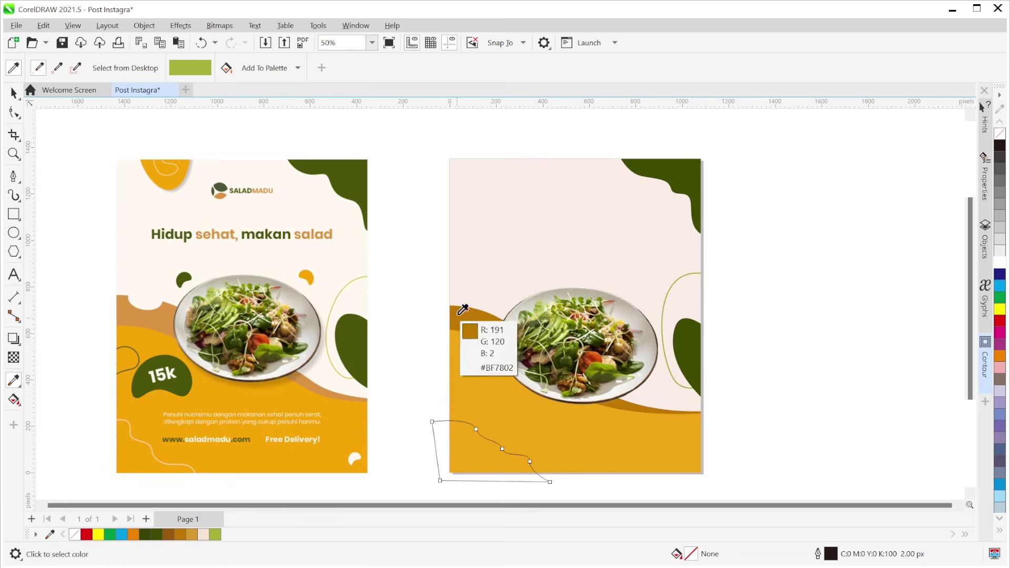
pyautogui.click(471, 281)
pyautogui.click(436, 462)
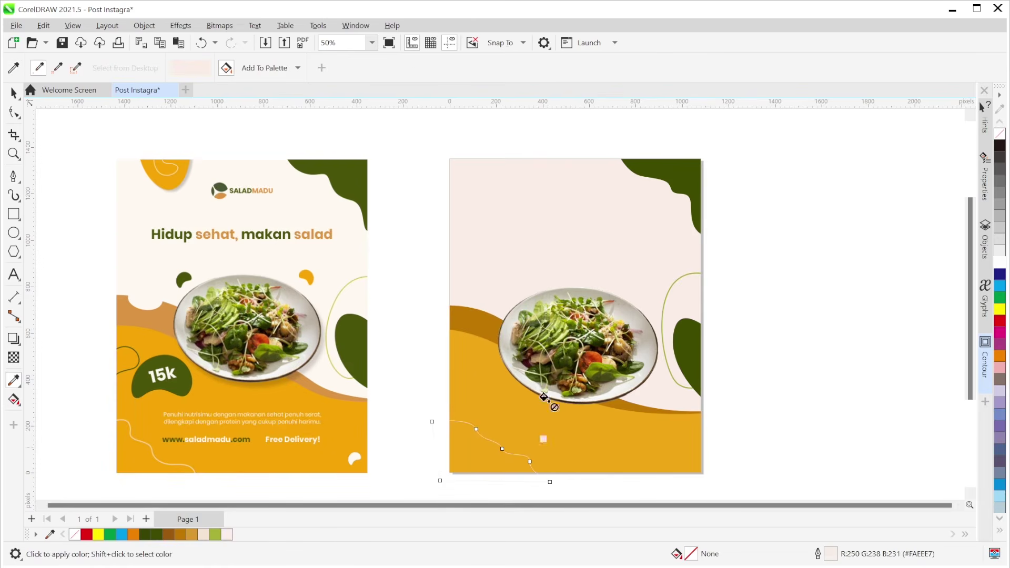
# Set the wavy shape's outline width to 5 px.
pyautogui.click(13, 93)
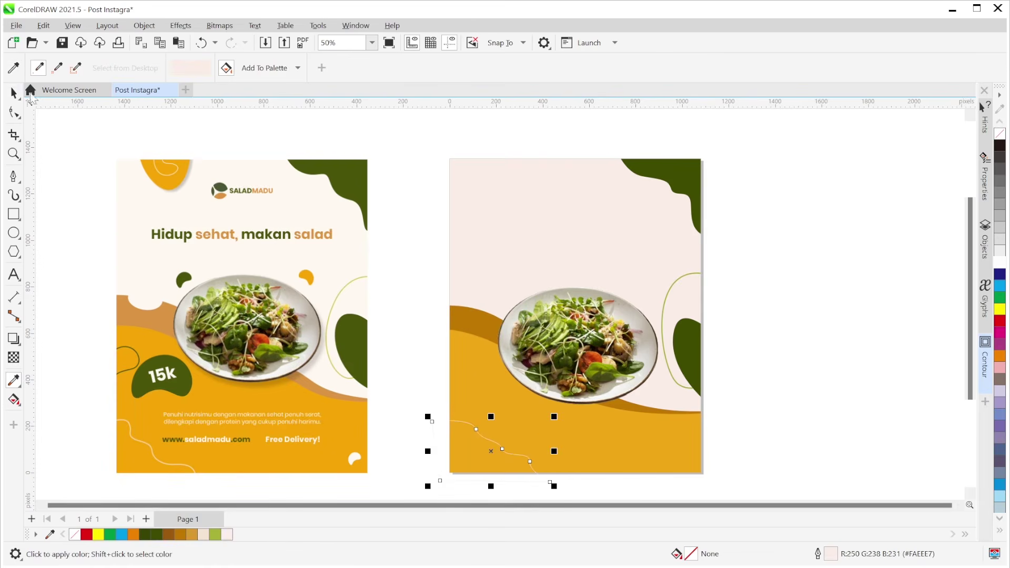
pyautogui.click(426, 68)
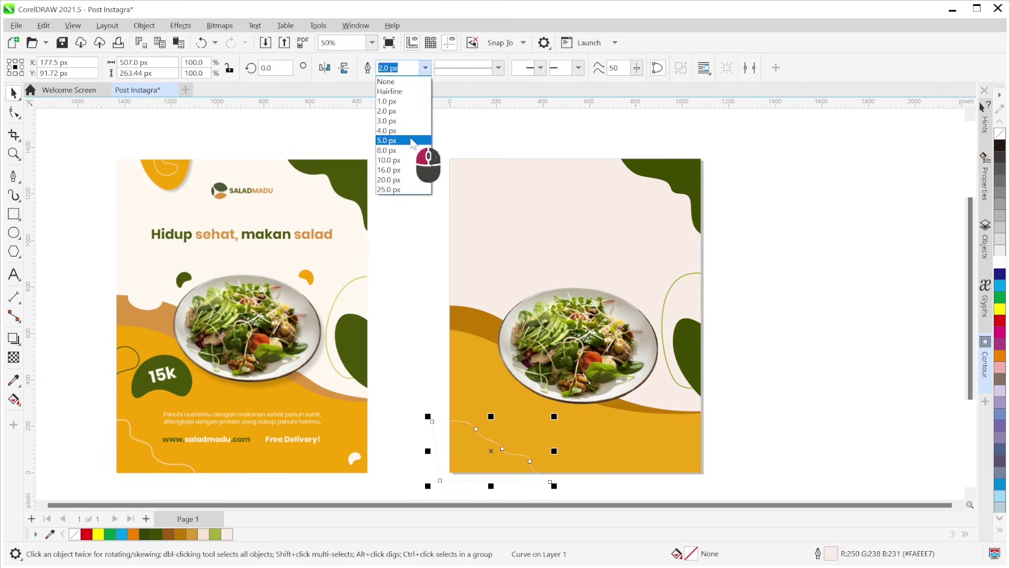
pyautogui.click(421, 150)
pyautogui.click(429, 362)
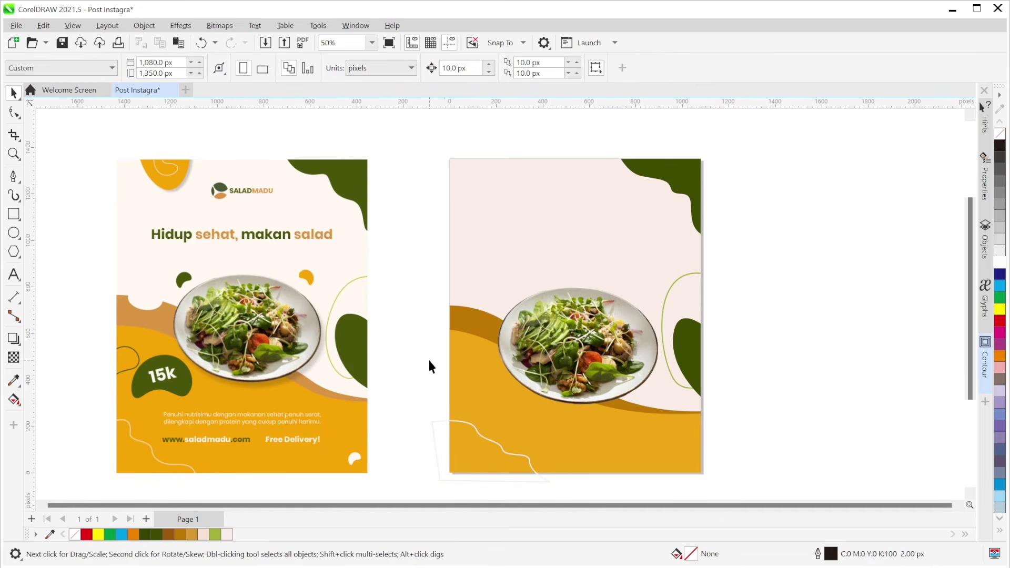
# Shift the wavy shape slightly left and reshape its nodes and handles into smoother, more pronounced waves.
pyautogui.click(430, 421)
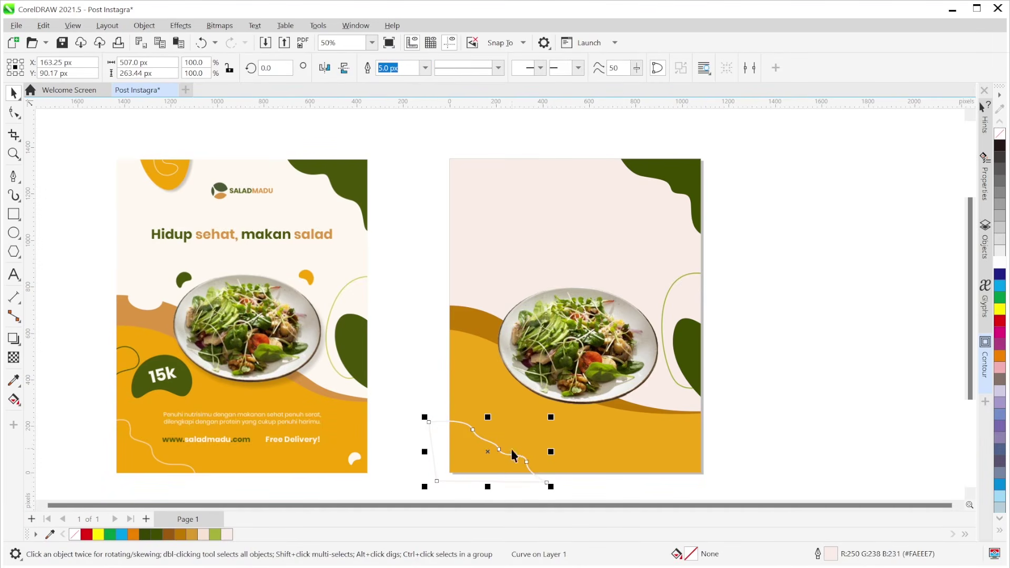
pyautogui.click(13, 112)
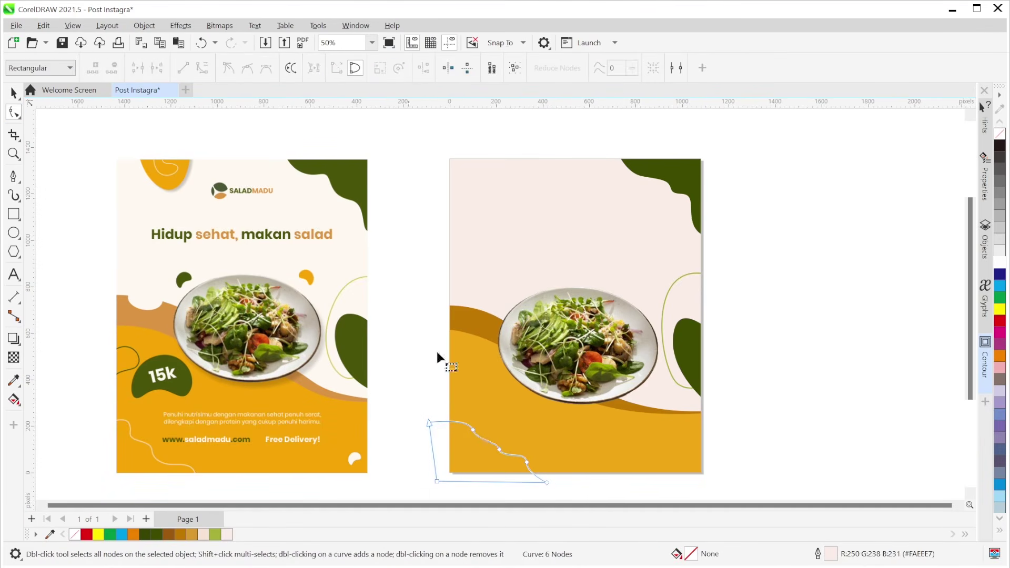
pyautogui.click(473, 431)
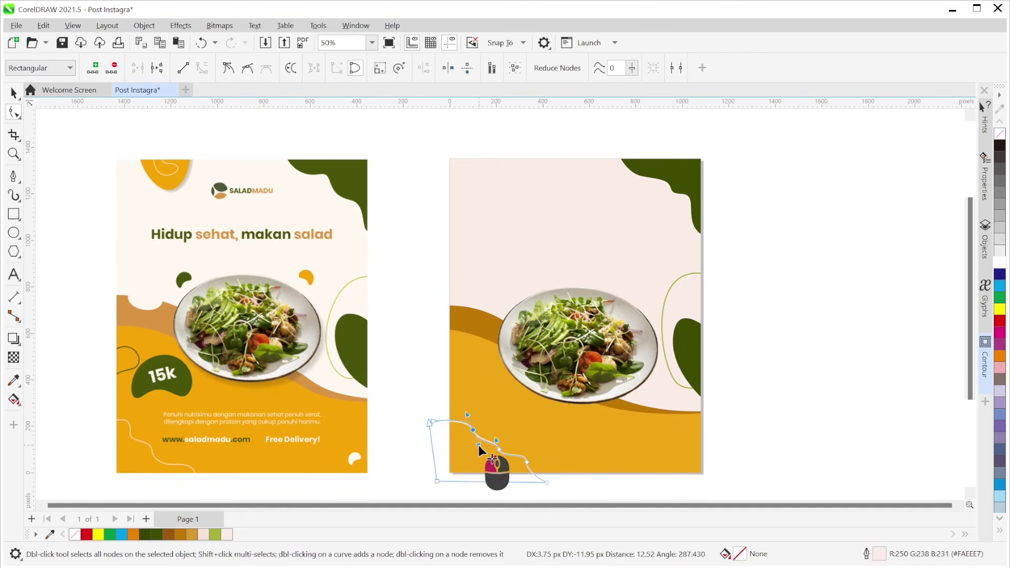
pyautogui.moveTo(478, 442); pyautogui.dragTo(540, 485)
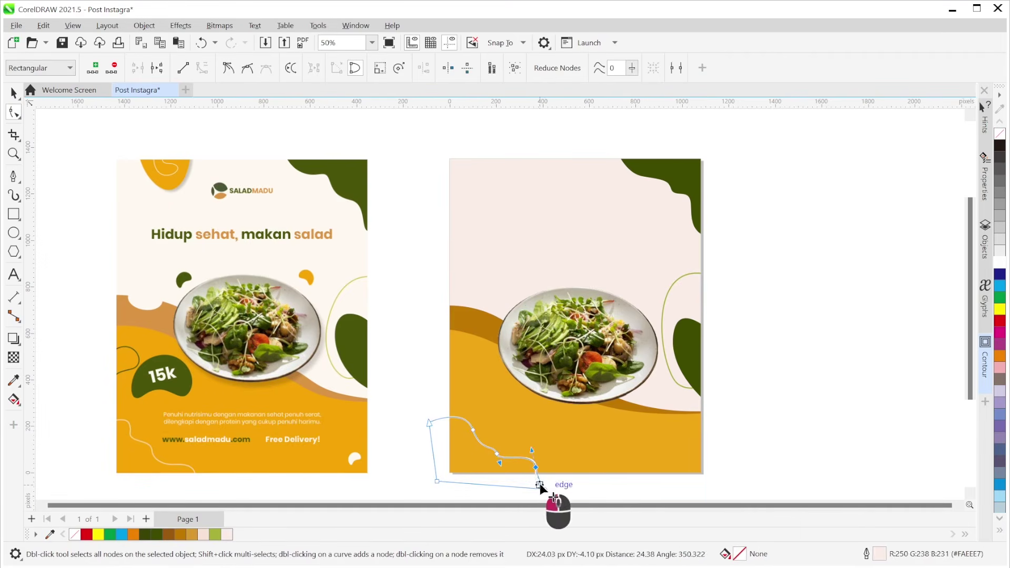
pyautogui.click(497, 456)
pyautogui.moveTo(498, 457); pyautogui.dragTo(501, 467)
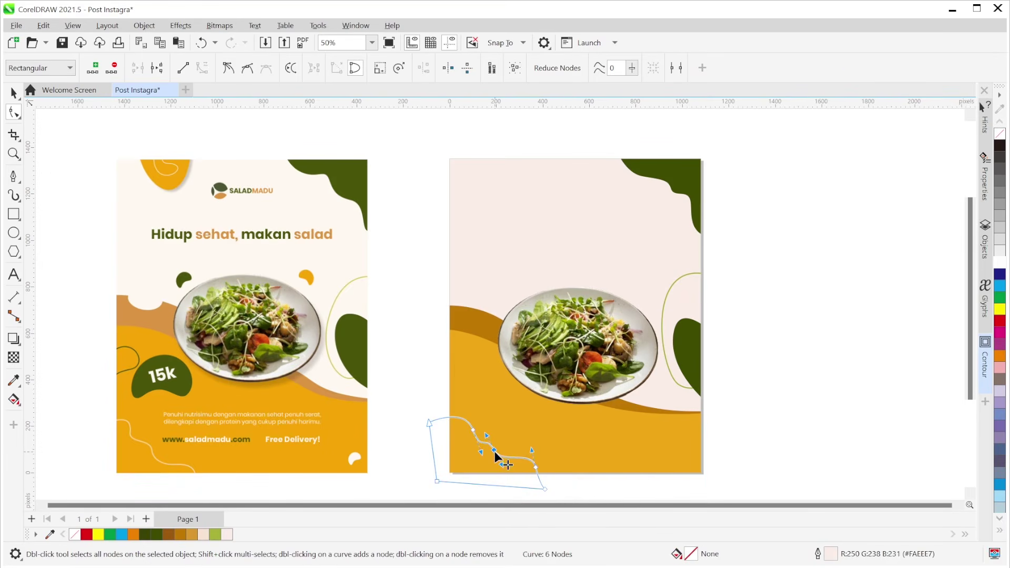
pyautogui.click(14, 93)
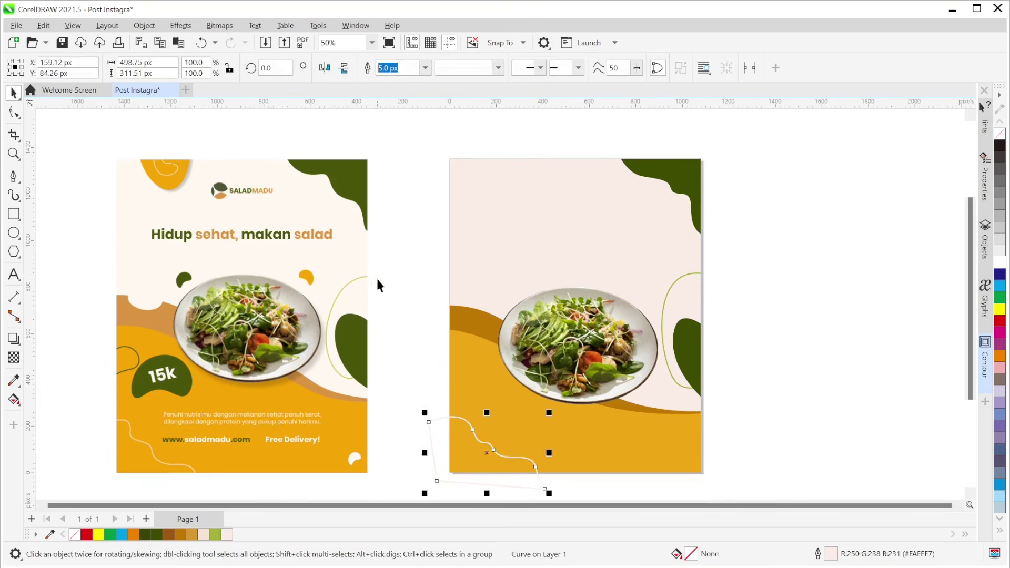
# Nudge the wavy shape slightly further left and PowerClip it inside the background rectangle.
pyautogui.click(397, 286)
pyautogui.click(442, 438)
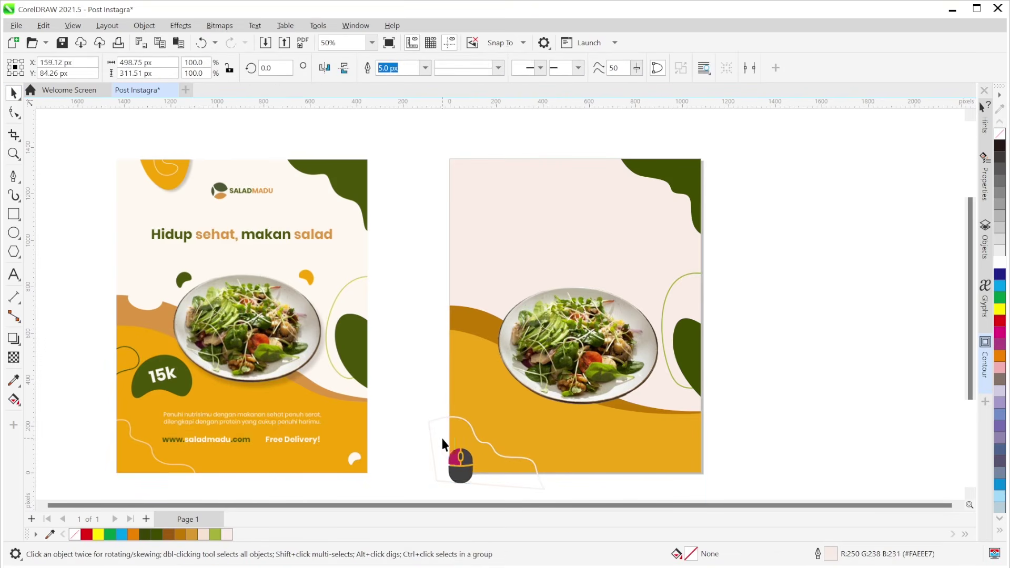
pyautogui.rightClick(441, 440)
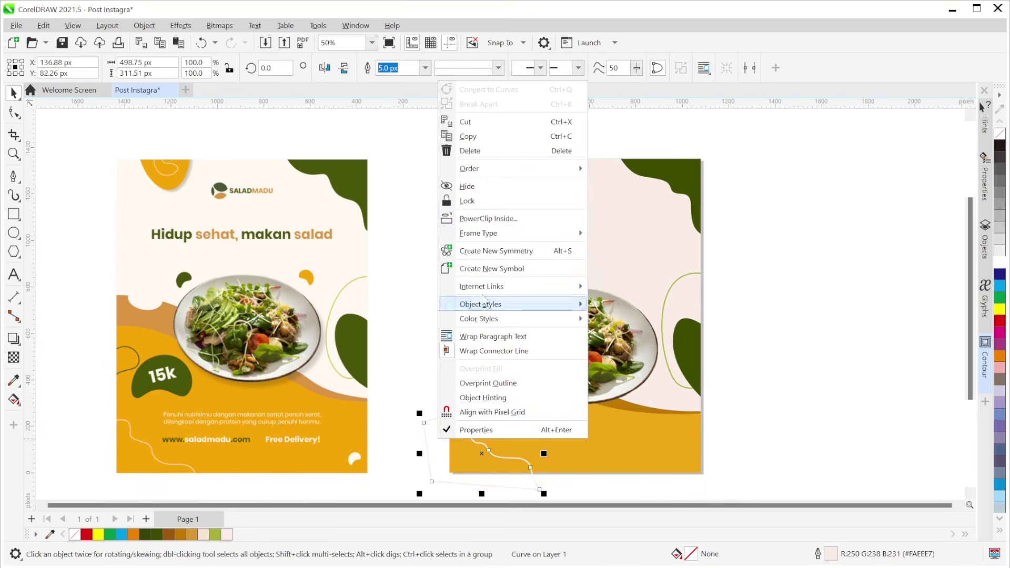
pyautogui.click(485, 218)
pyautogui.click(490, 392)
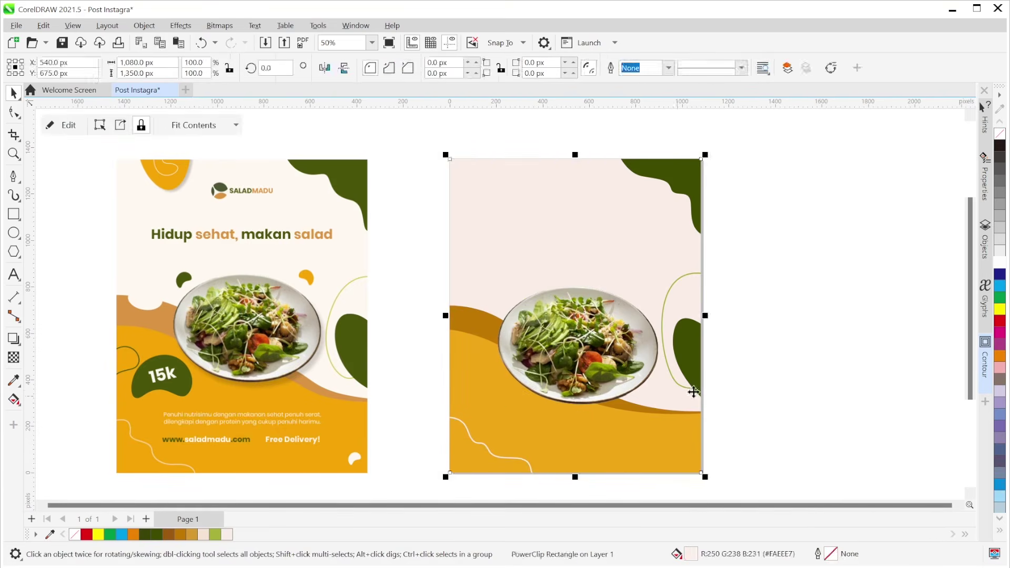
pyautogui.click(718, 389)
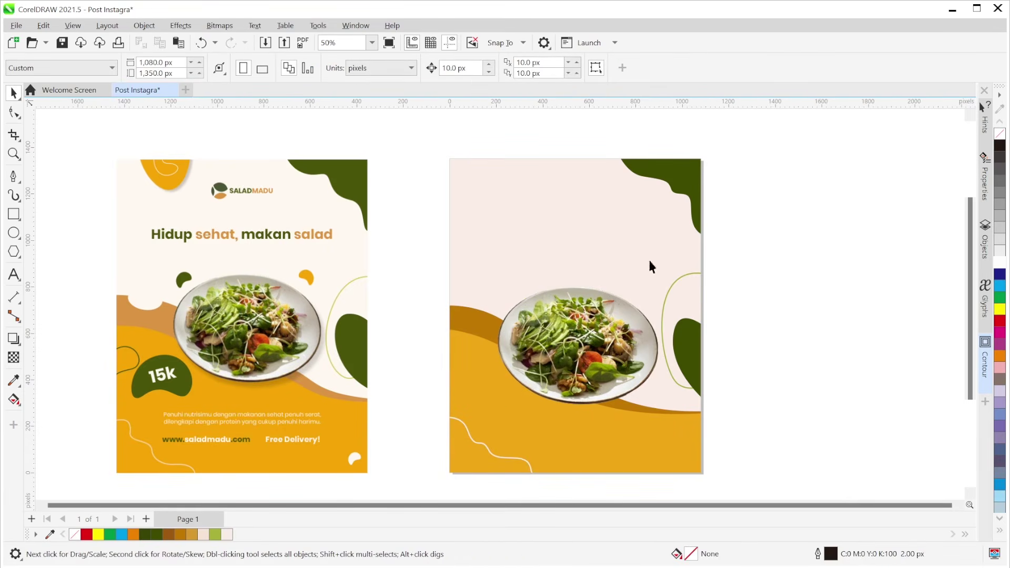
# Draw a closed U-shaped curve about 264 by 230 px with the Pen tool, overlapping the page's top edge near its upper-left corner.
pyautogui.click(13, 177)
pyautogui.click(469, 138)
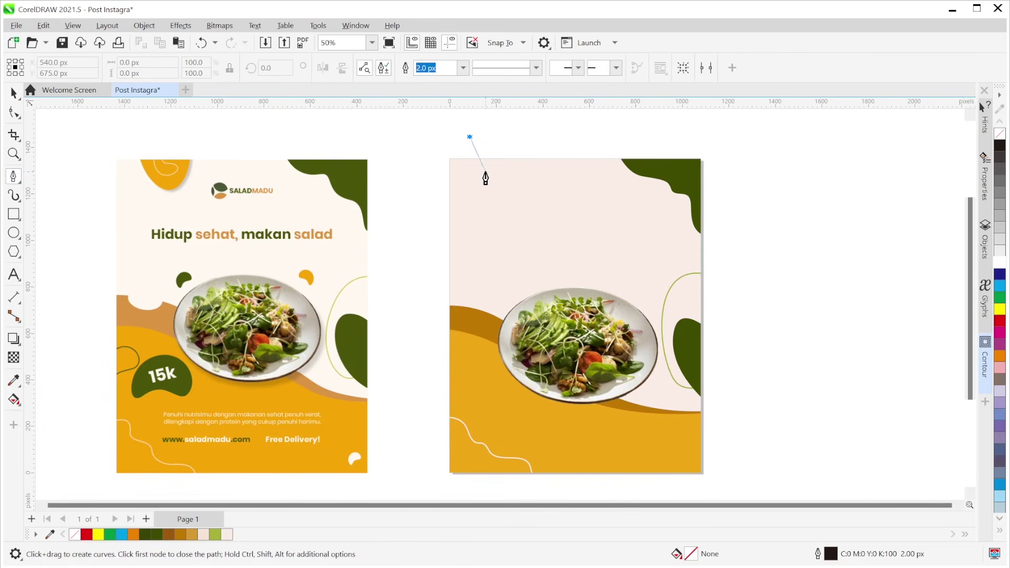
pyautogui.moveTo(504, 190); pyautogui.dragTo(526, 190)
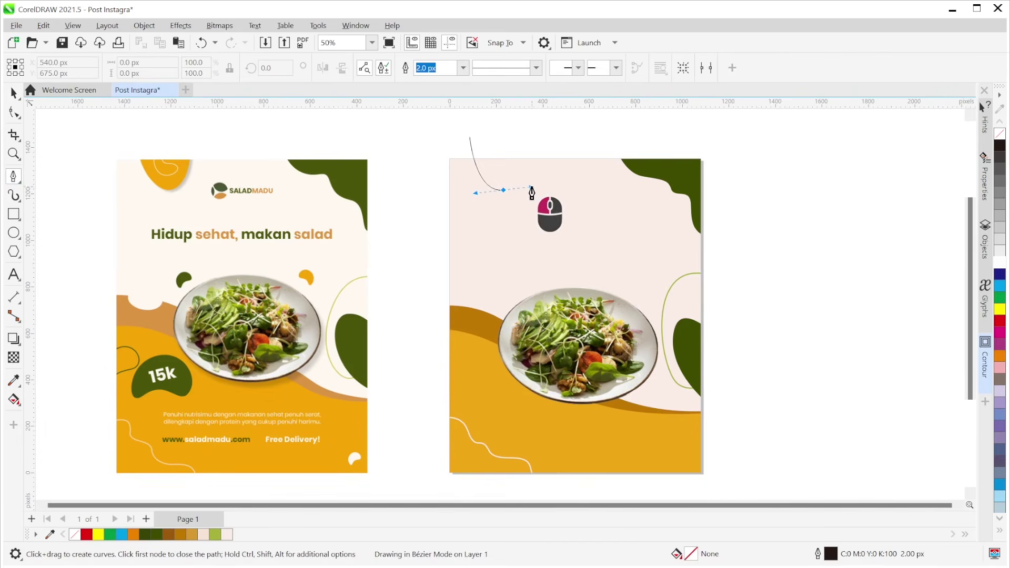
pyautogui.click(532, 137)
pyautogui.click(470, 137)
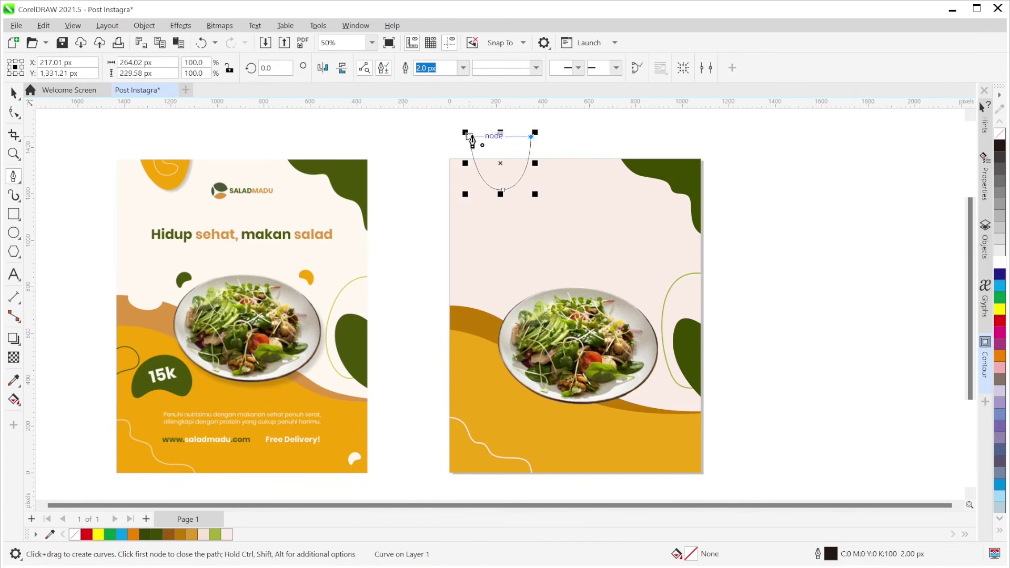
pyautogui.press('space')
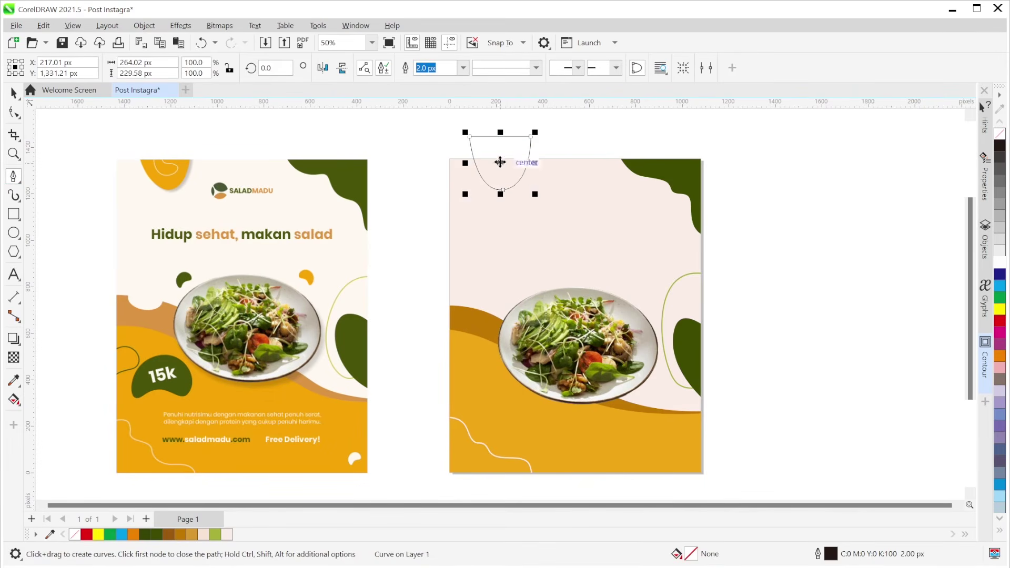
# Rotate the U-shaped curve about 15 degrees counterclockwise.
pyautogui.click(500, 163)
pyautogui.moveTo(535, 195); pyautogui.dragTo(565, 196)
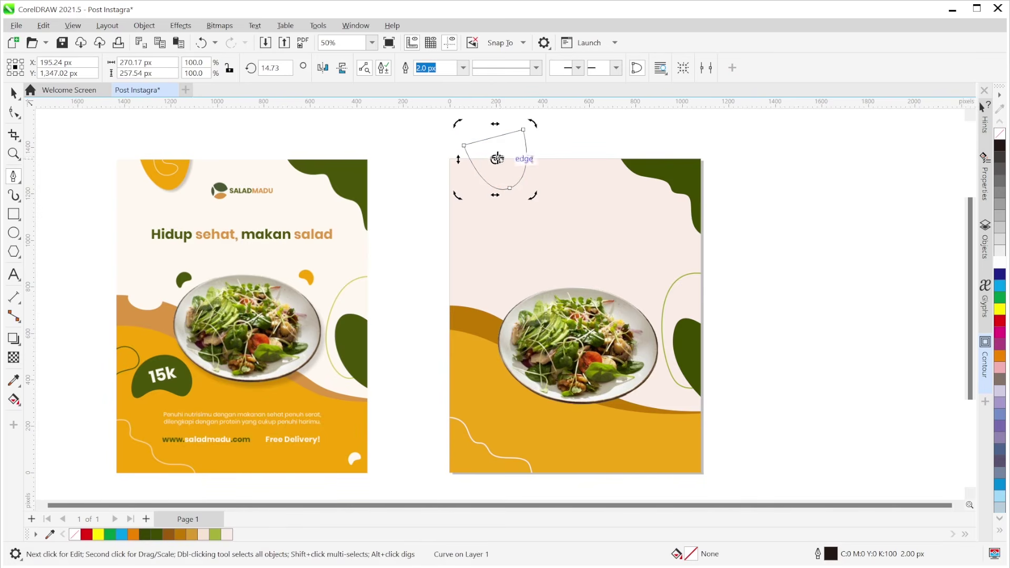
pyautogui.click(13, 93)
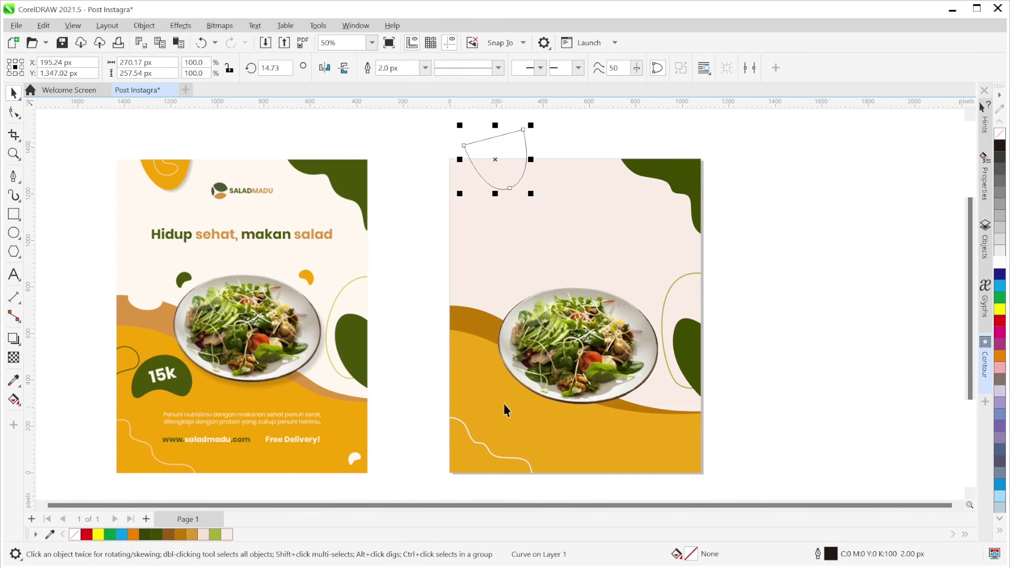
# Fill the U-shaped curve with the orange #F0A616 sampled from the large wave and remove its outline.
pyautogui.click(13, 380)
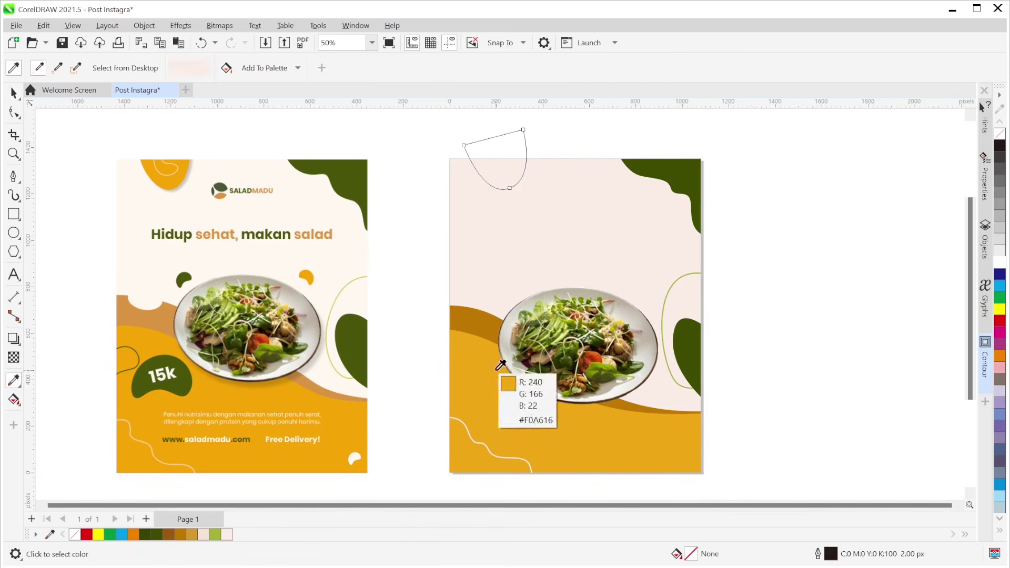
pyautogui.click(485, 368)
pyautogui.click(498, 166)
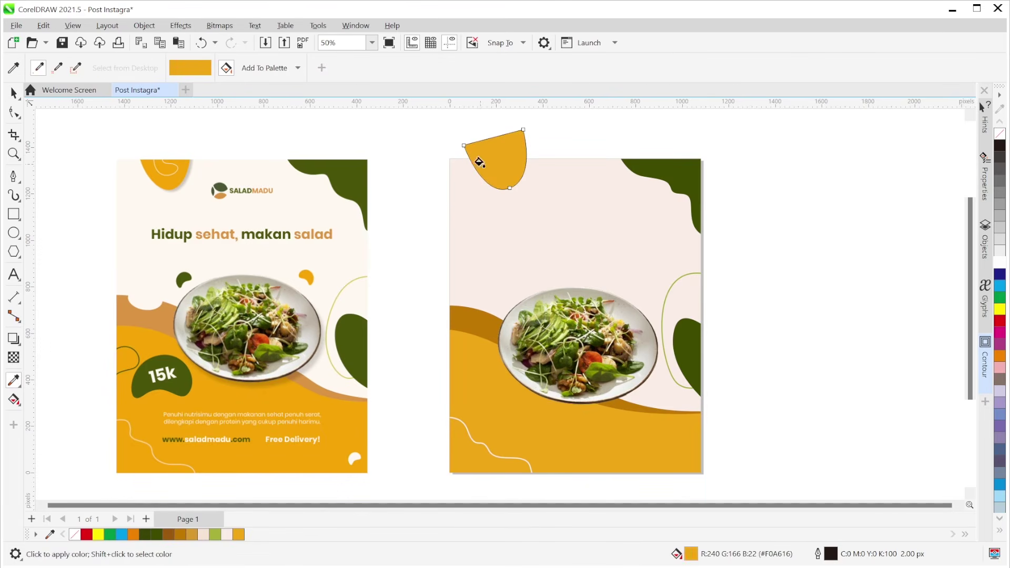
pyautogui.rightClick(1000, 134)
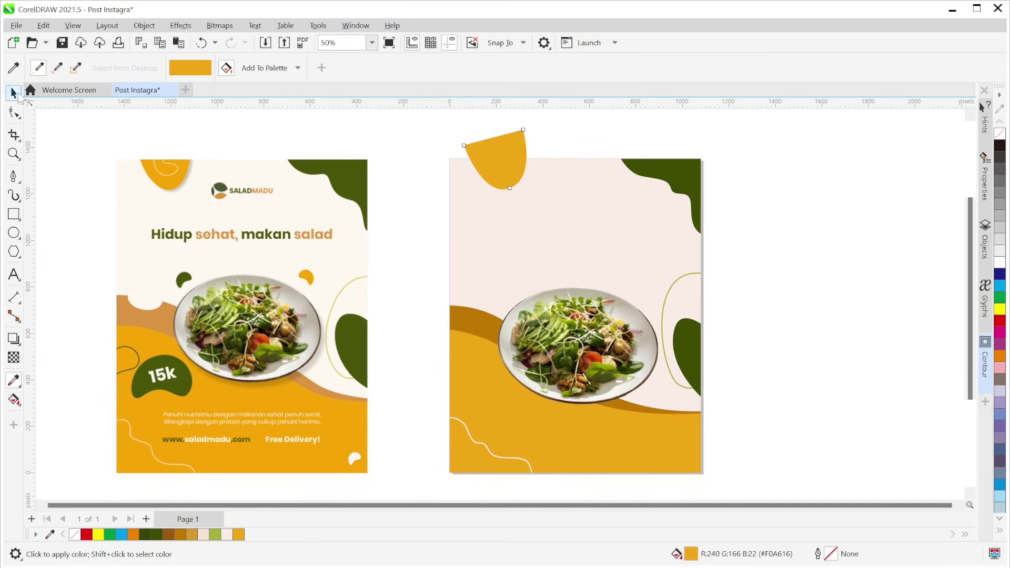
pyautogui.click(13, 93)
pyautogui.click(328, 136)
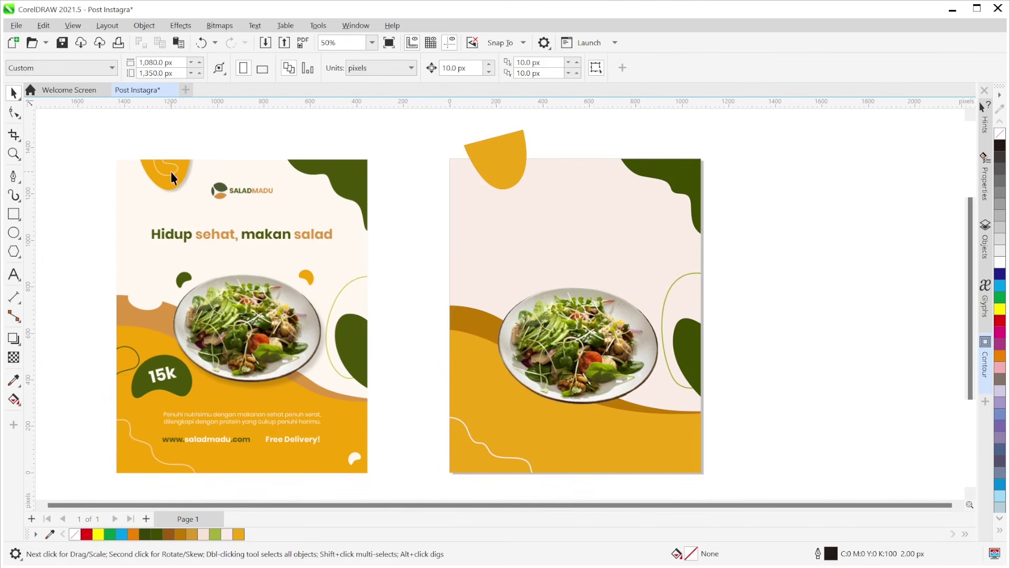
# Draw a closed, bent loop about 167 by 275 px with the Pen tool over the orange shape at the page's top.
pyautogui.click(13, 176)
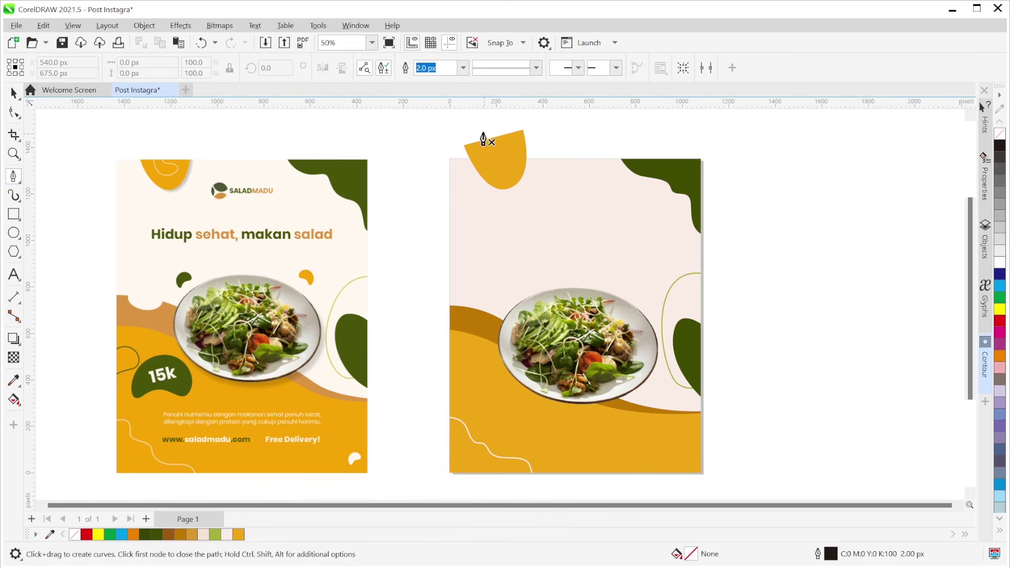
pyautogui.click(499, 172)
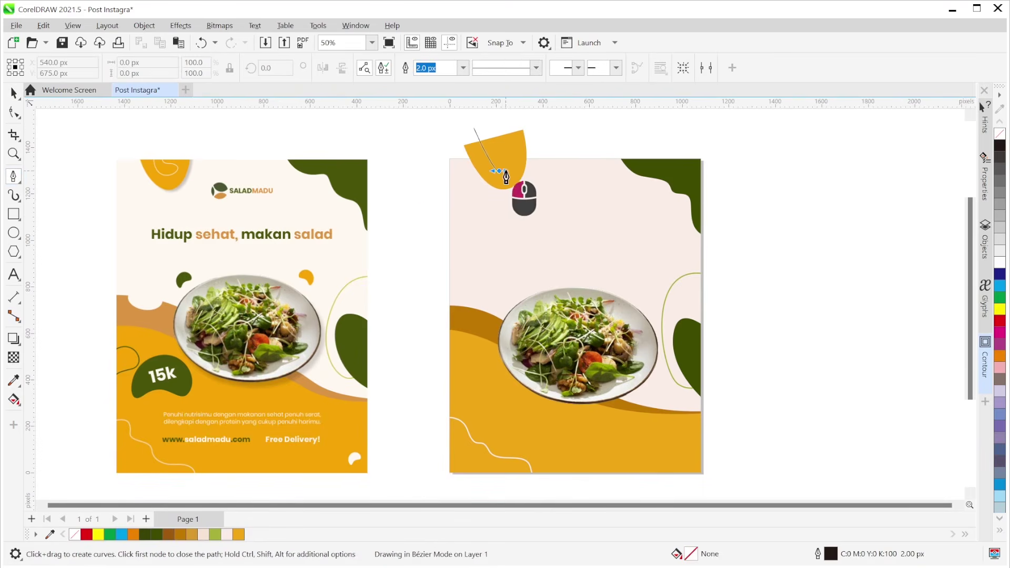
pyautogui.moveTo(509, 160); pyautogui.dragTo(515, 181)
pyautogui.moveTo(487, 136); pyautogui.dragTo(484, 112)
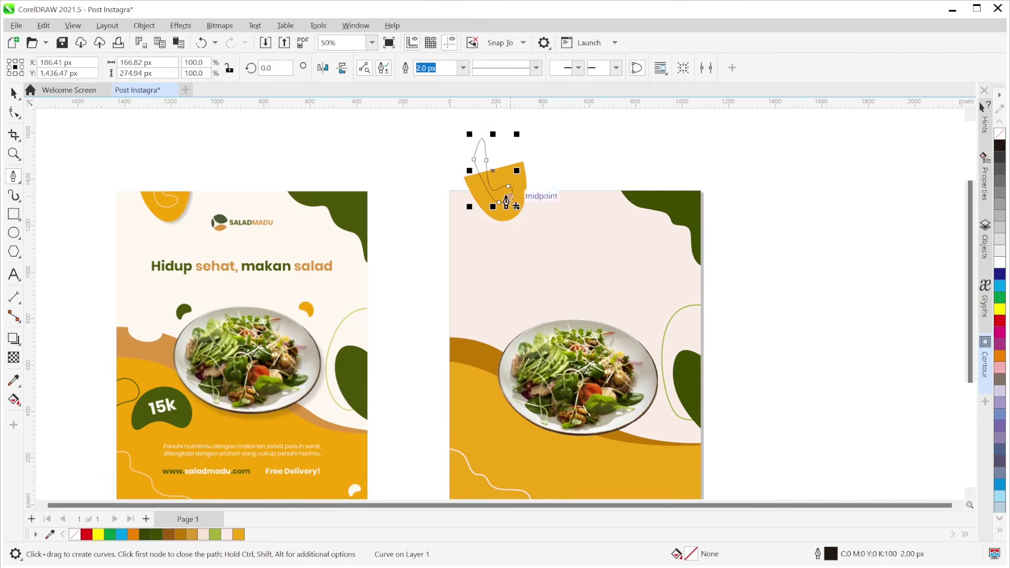
pyautogui.scroll(2, 514, 198)
pyautogui.scroll(-1, 323, 214)
pyautogui.hscroll(-2, 324, 213)
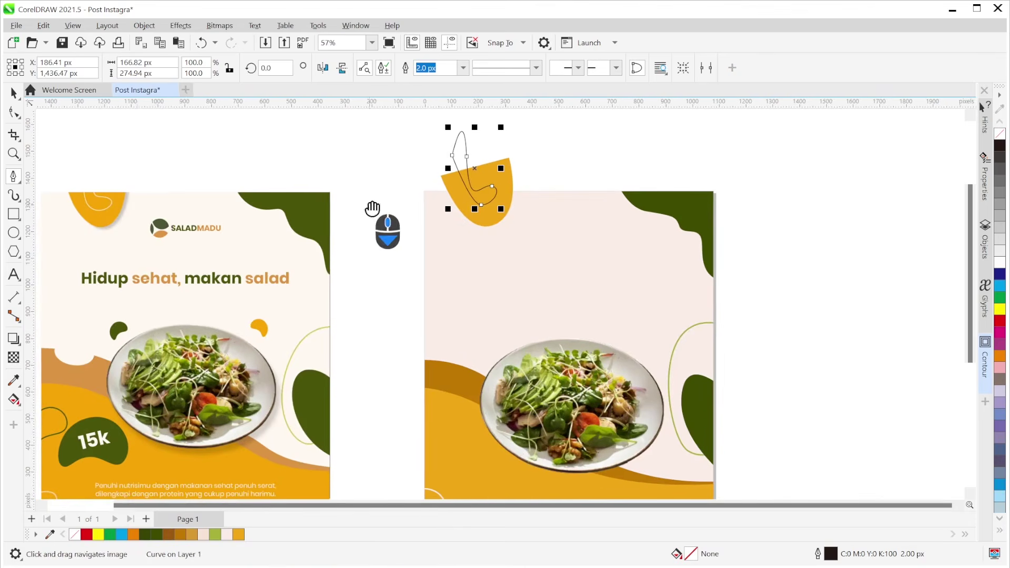
# Move the loop and the orange shape slightly right and down so the loop's lower bend sits within the orange shape.
pyautogui.click(14, 93)
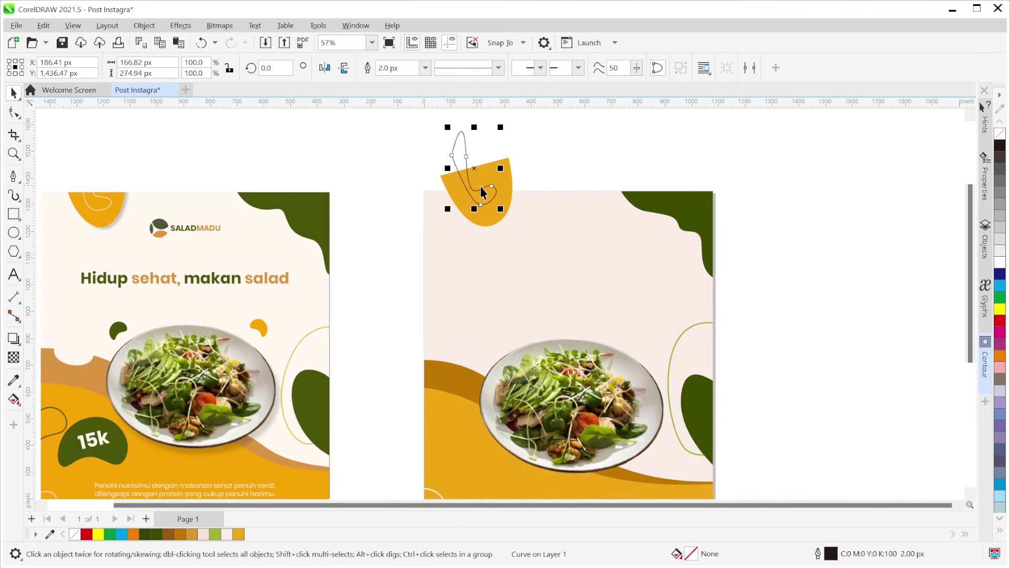
pyautogui.moveTo(483, 194); pyautogui.dragTo(509, 183)
pyautogui.click(530, 166)
pyautogui.click(568, 169)
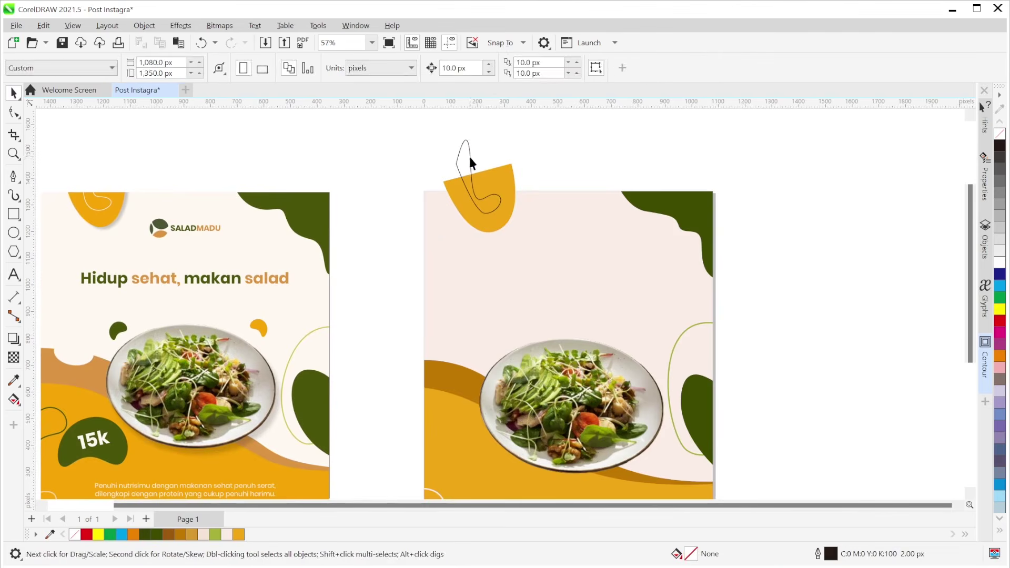
pyautogui.click(470, 158)
pyautogui.scroll(-2, 475, 242)
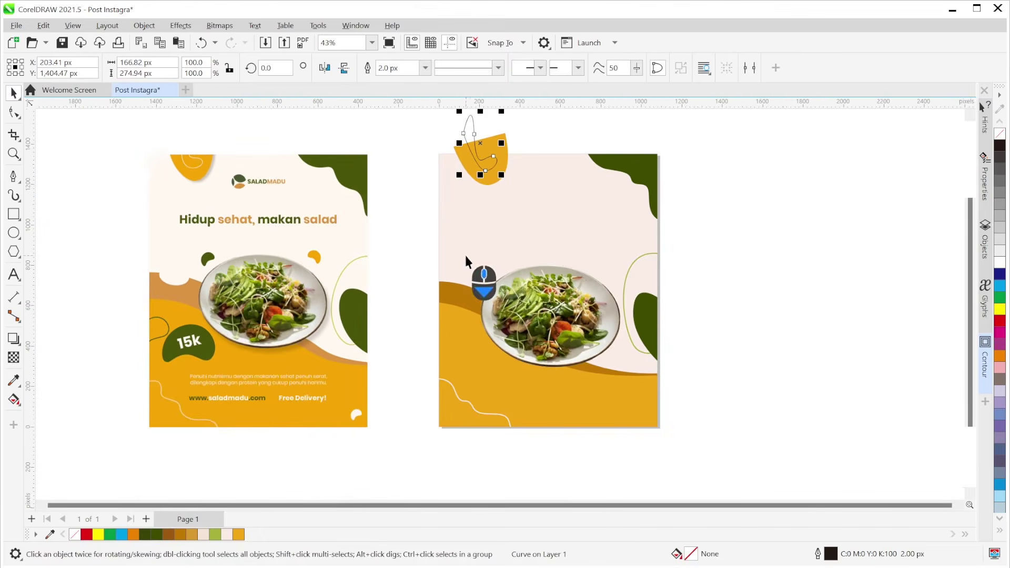
pyautogui.click(457, 400)
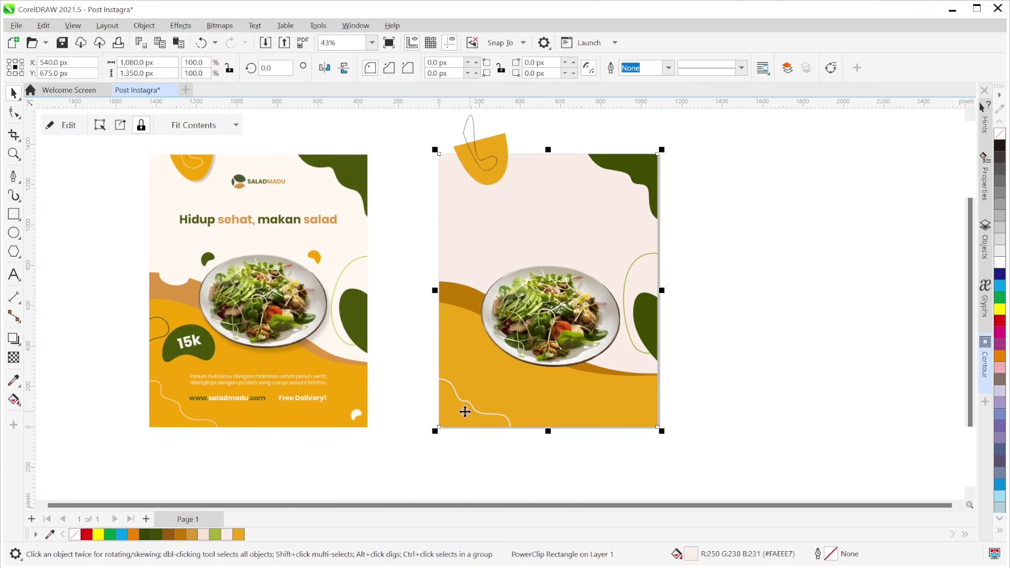
pyautogui.click(470, 129)
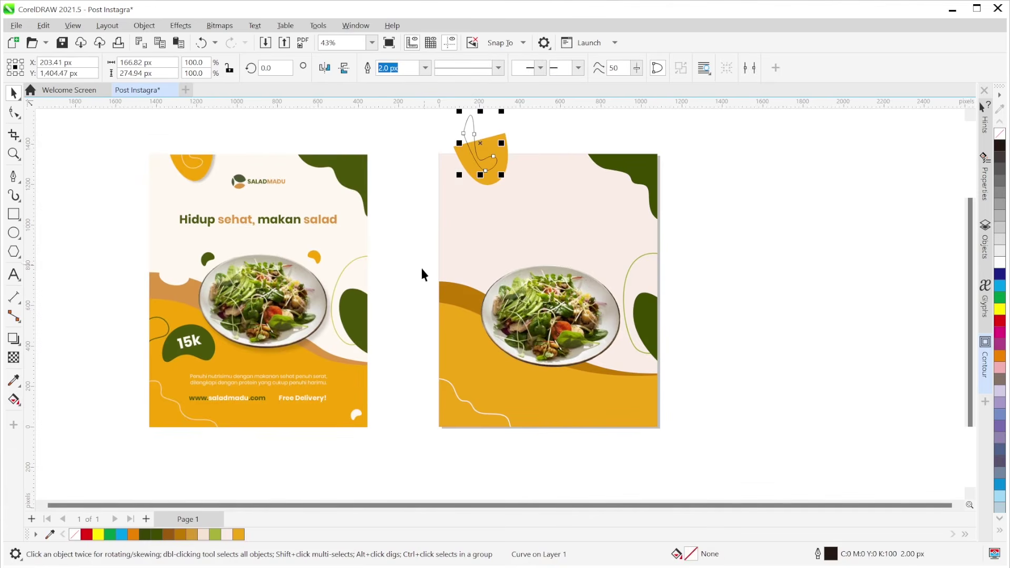
pyautogui.click(422, 286)
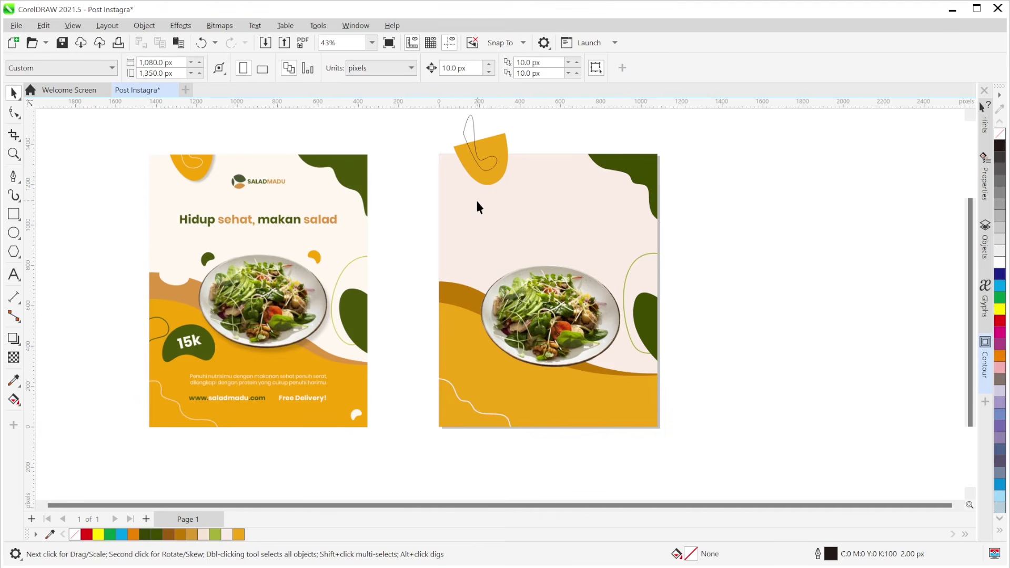
# PowerClip the orange shape and the loop together inside the page's background rectangle.
pyautogui.moveTo(445, 128); pyautogui.dragTo(516, 226)
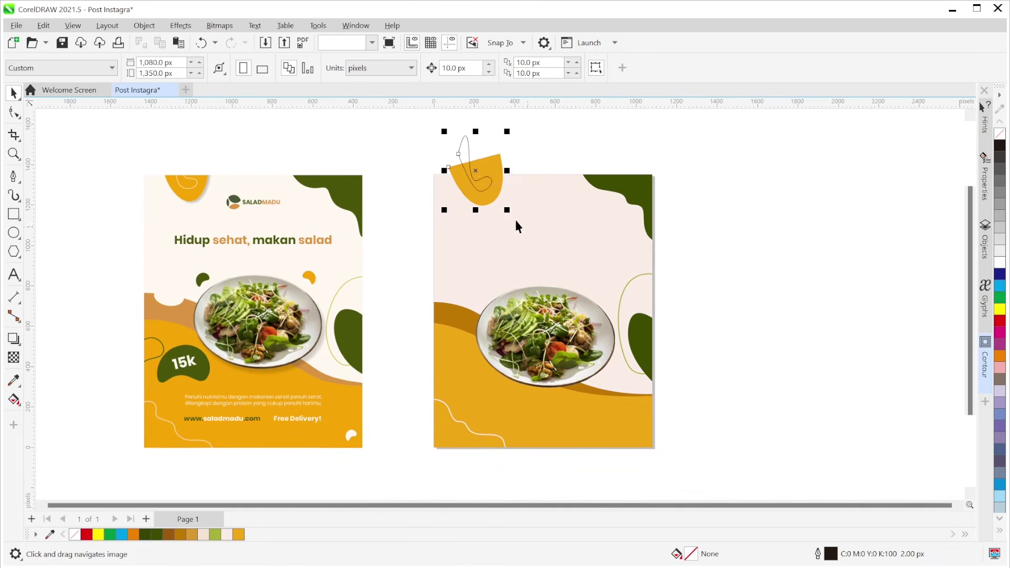
pyautogui.rightClick(485, 177)
pyautogui.click(542, 346)
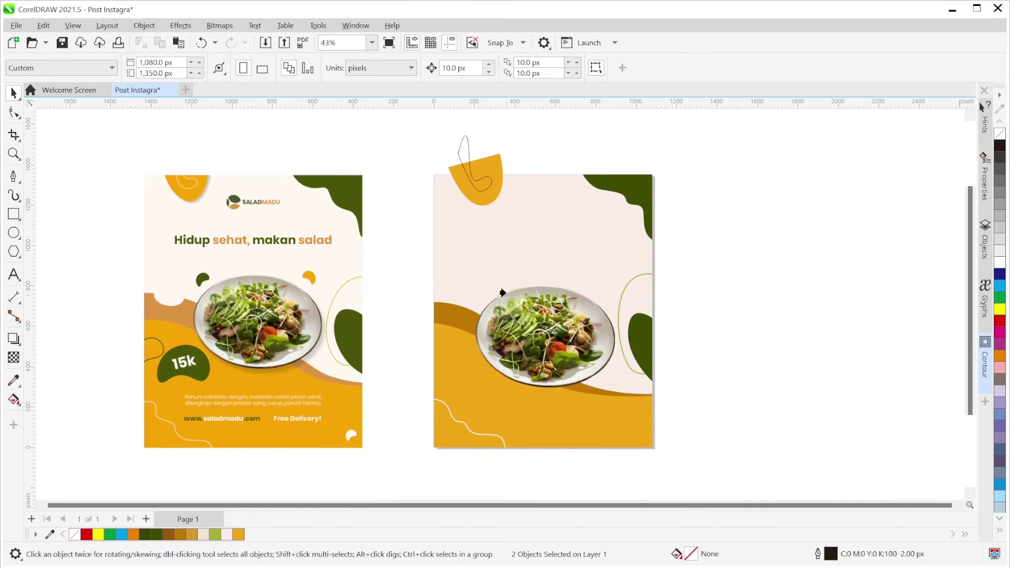
pyautogui.click(494, 264)
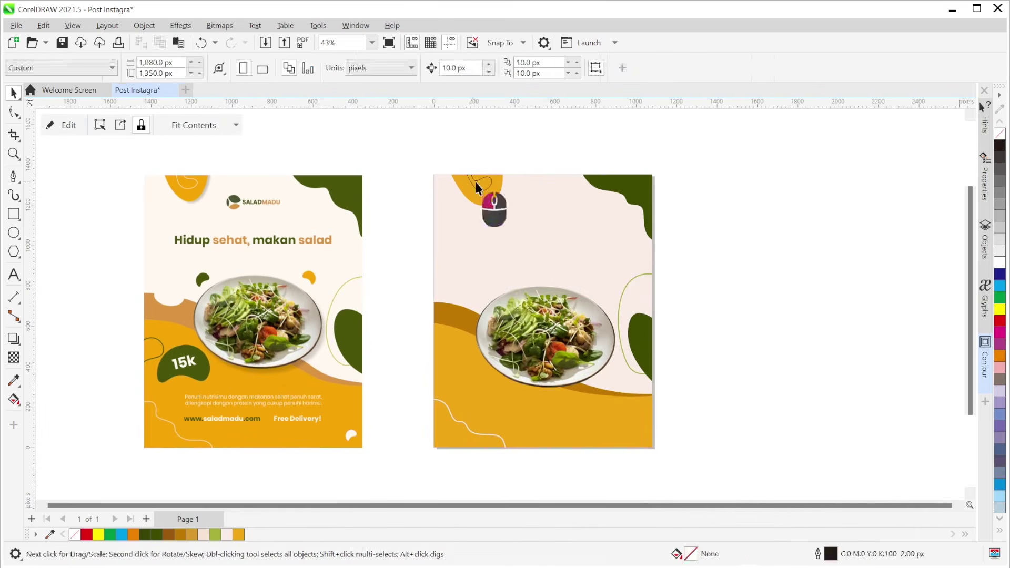
# Edit the background's PowerClip contents, copy the pale wavy shape's outline onto the loop over the orange shape, and finish editing.
pyautogui.click(57, 129)
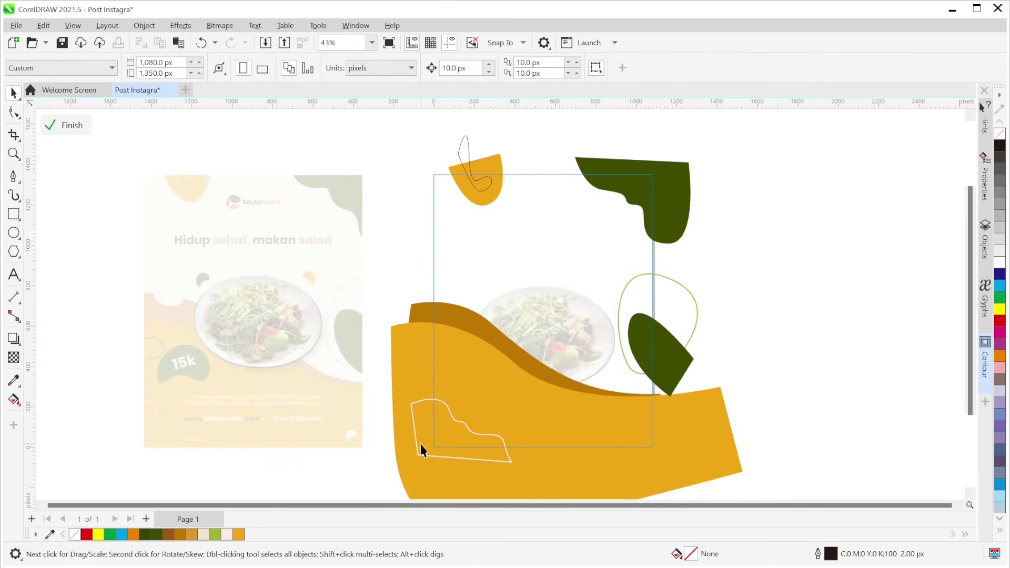
pyautogui.click(463, 145)
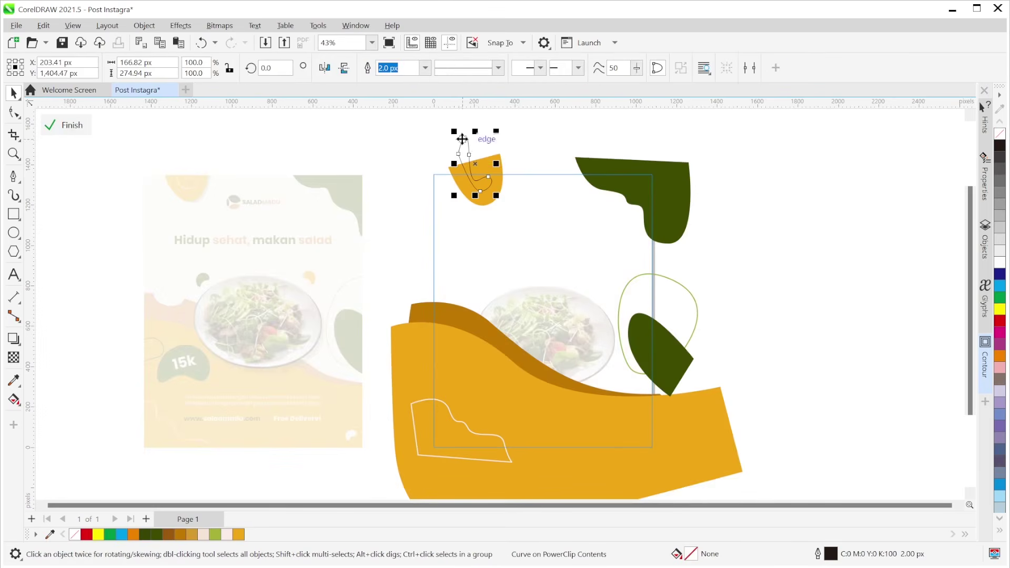
pyautogui.click(448, 409)
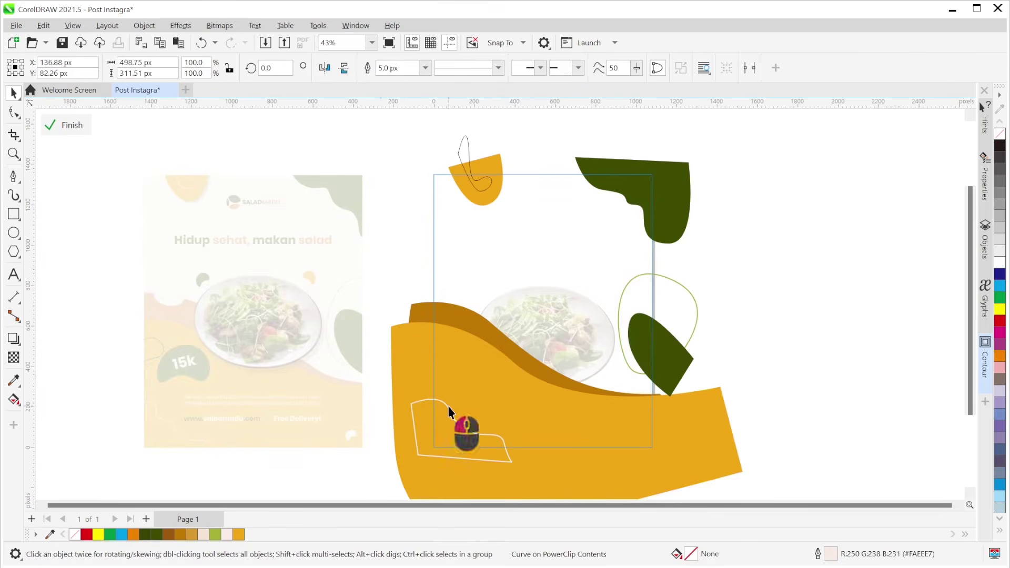
pyautogui.click(399, 278)
pyautogui.click(428, 401)
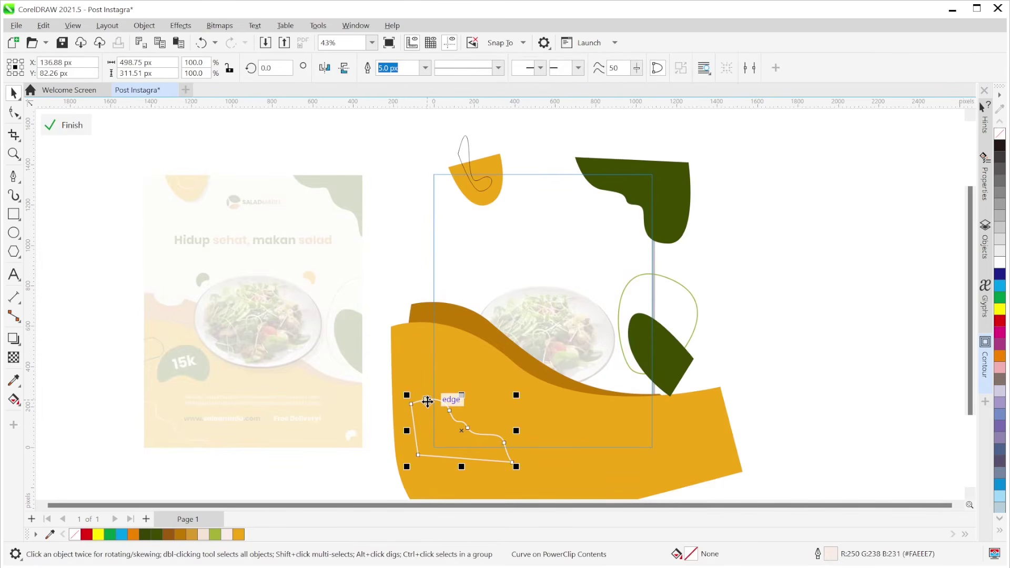
pyautogui.moveTo(427, 402); pyautogui.dragTo(470, 183)
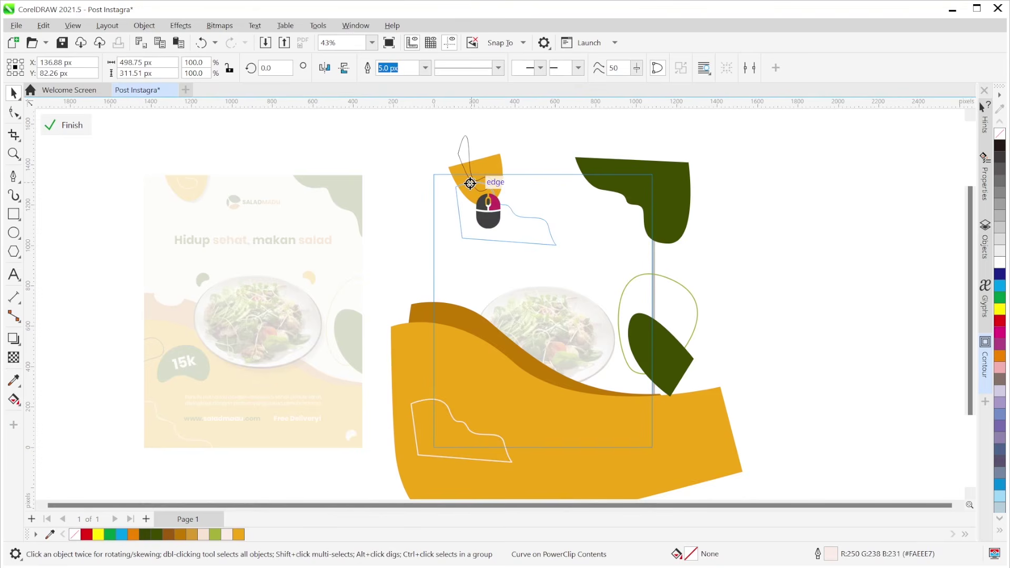
pyautogui.moveTo(471, 184); pyautogui.dragTo(471, 184)
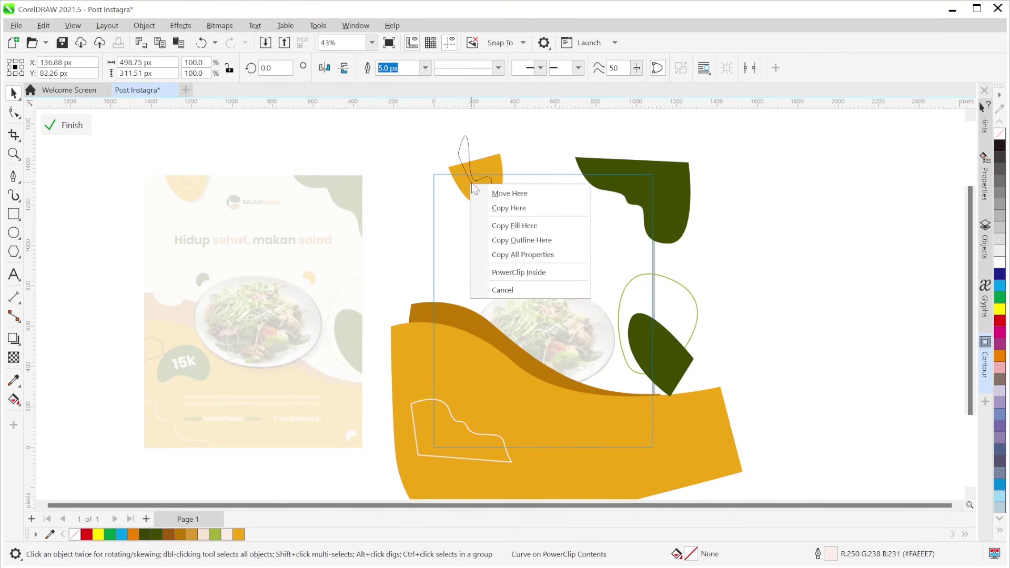
pyautogui.click(530, 241)
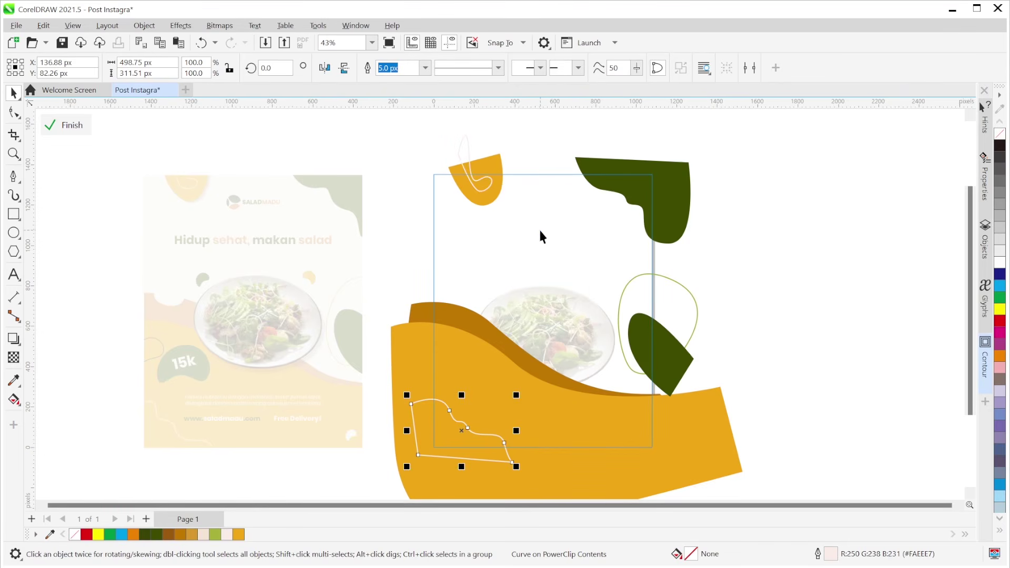
pyautogui.click(66, 126)
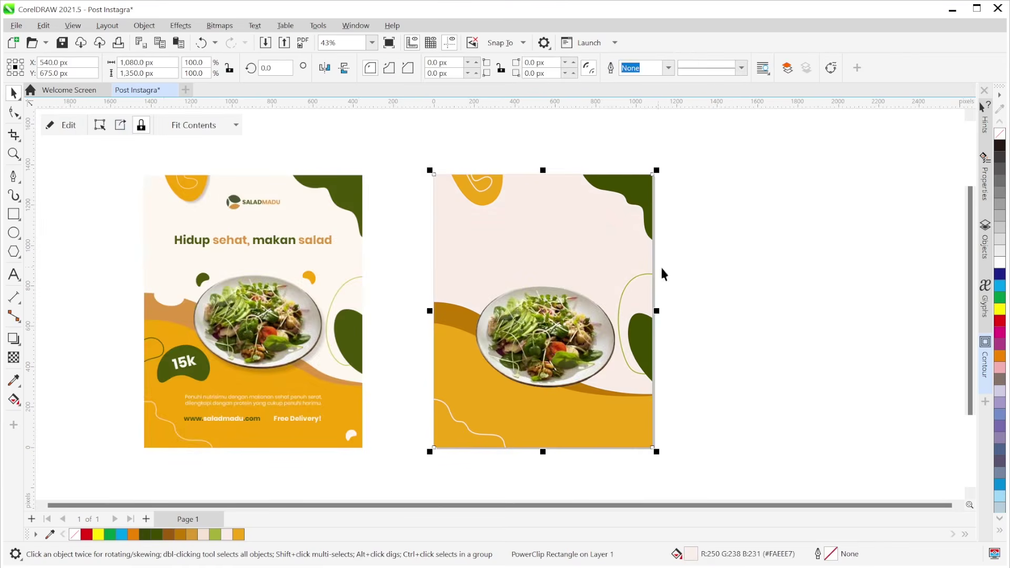
pyautogui.click(751, 265)
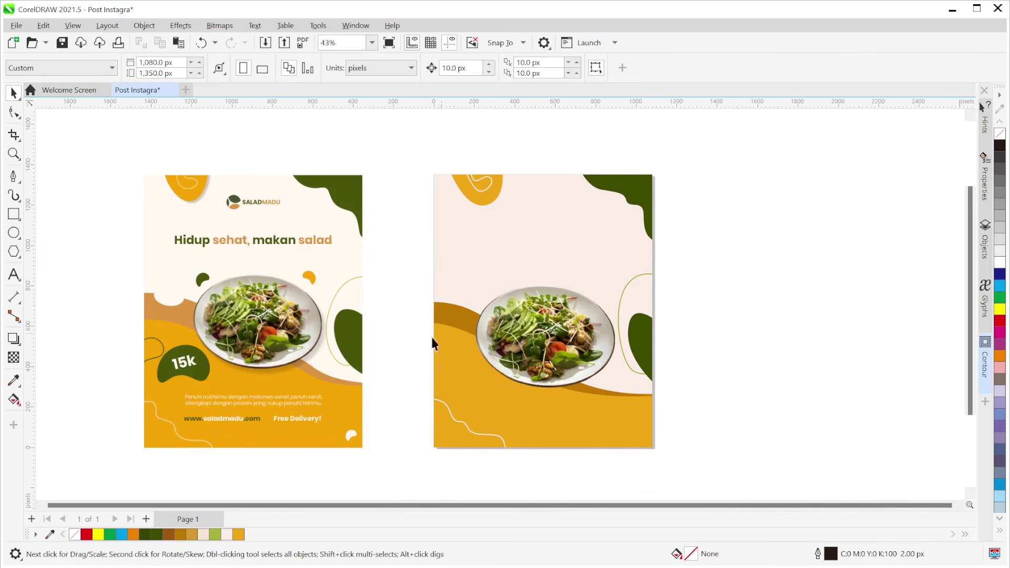
# Draw a closed curved shape about 184 by 146 px with the Pen tool across the page's left edge, beside the plate.
pyautogui.click(13, 177)
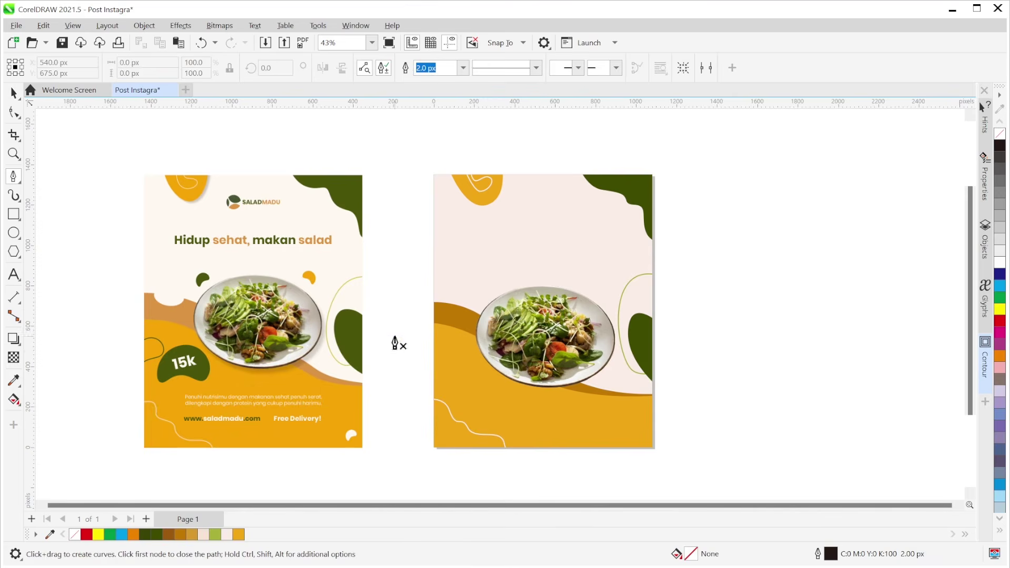
pyautogui.click(421, 347)
pyautogui.moveTo(451, 342)
pyautogui.mouseDown()
pyautogui.moveTo(462, 351)
pyautogui.moveTo(428, 359)
pyautogui.mouseUp()
pyautogui.press('Escape')
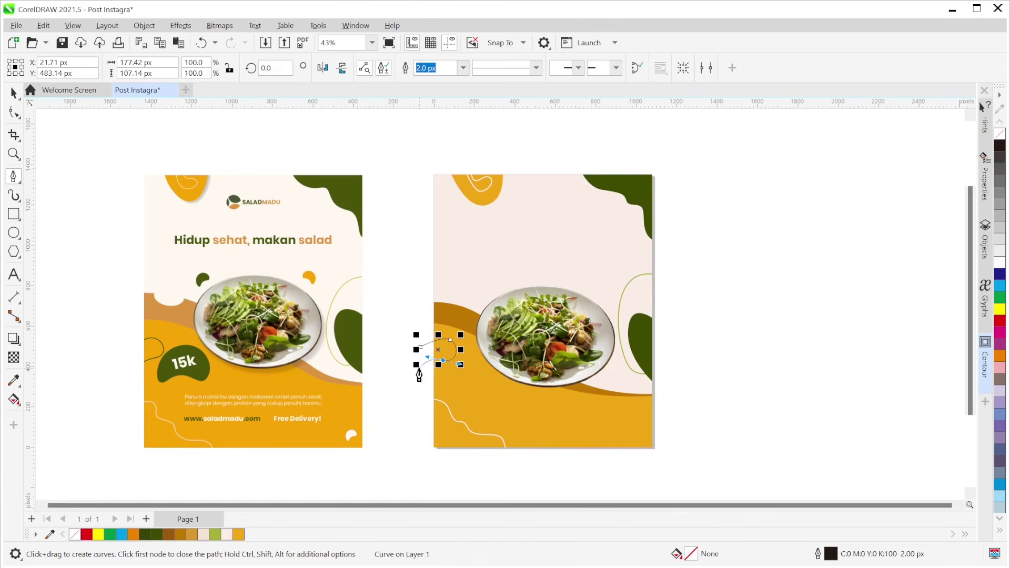
pyautogui.click(420, 369)
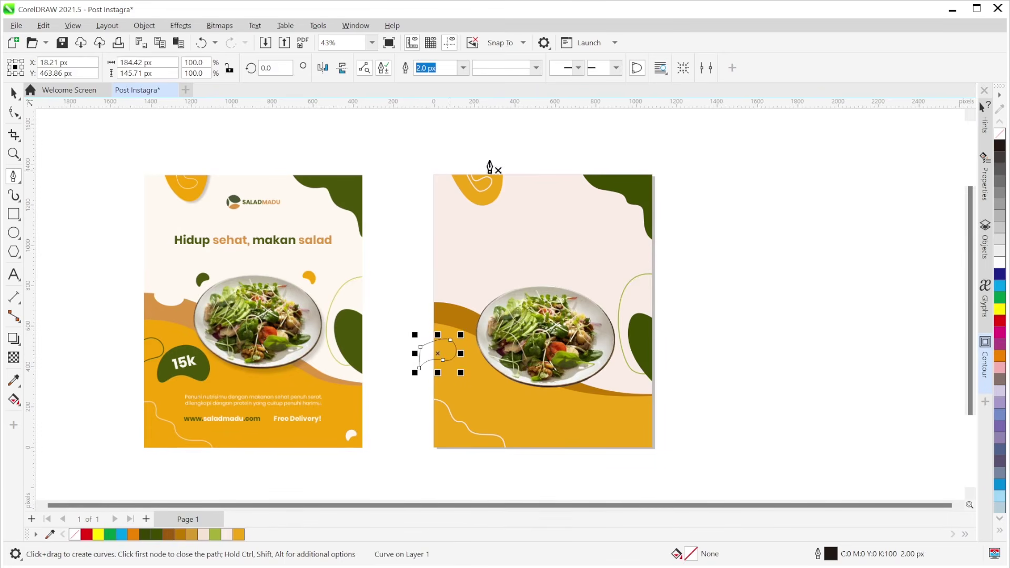
# Give the curved shape at the page's left edge a 5 px outline in dark green #3F4C00.
pyautogui.click(463, 68)
pyautogui.click(448, 137)
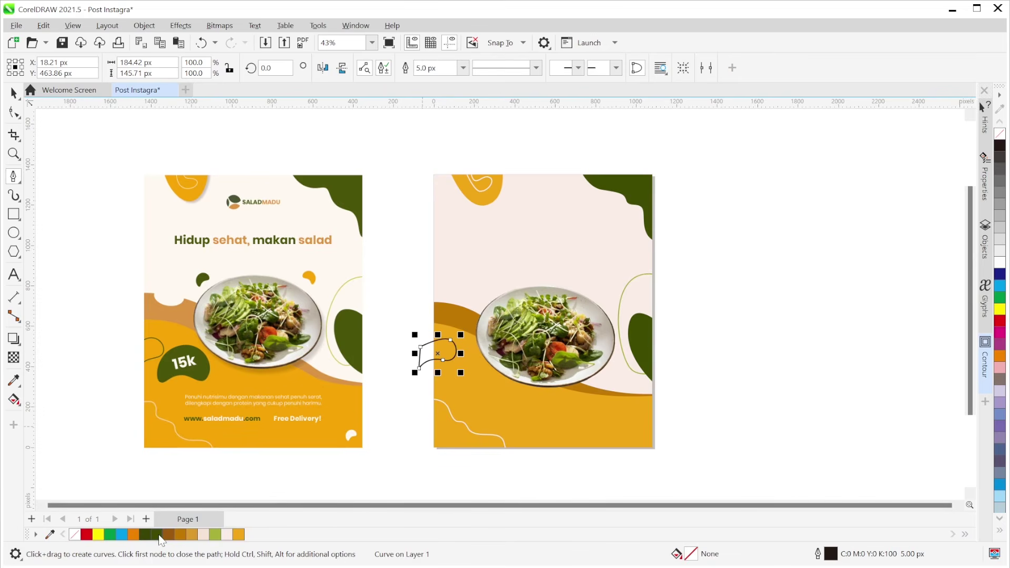
pyautogui.rightClick(159, 536)
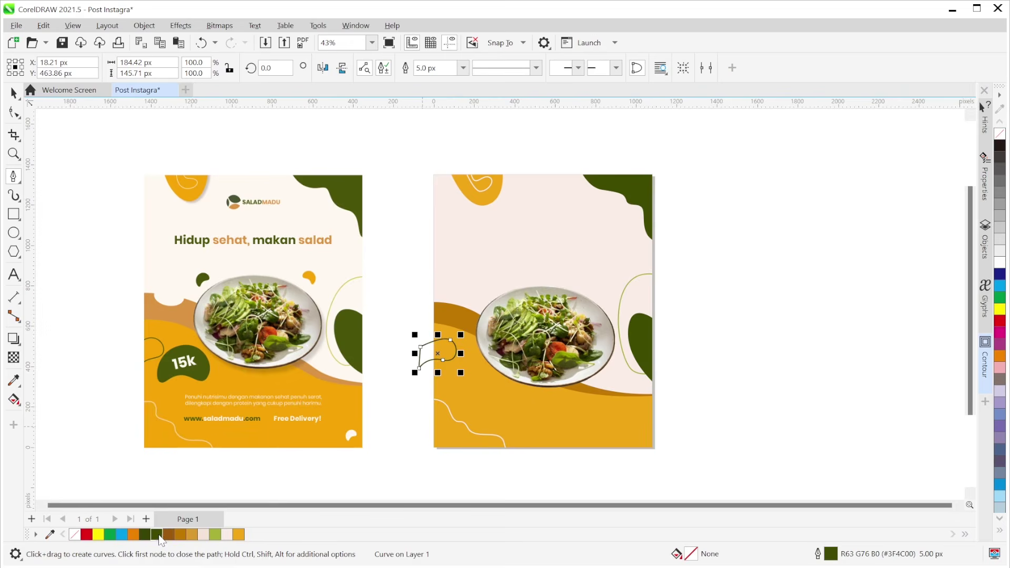
pyautogui.click(14, 93)
pyautogui.rightClick(447, 352)
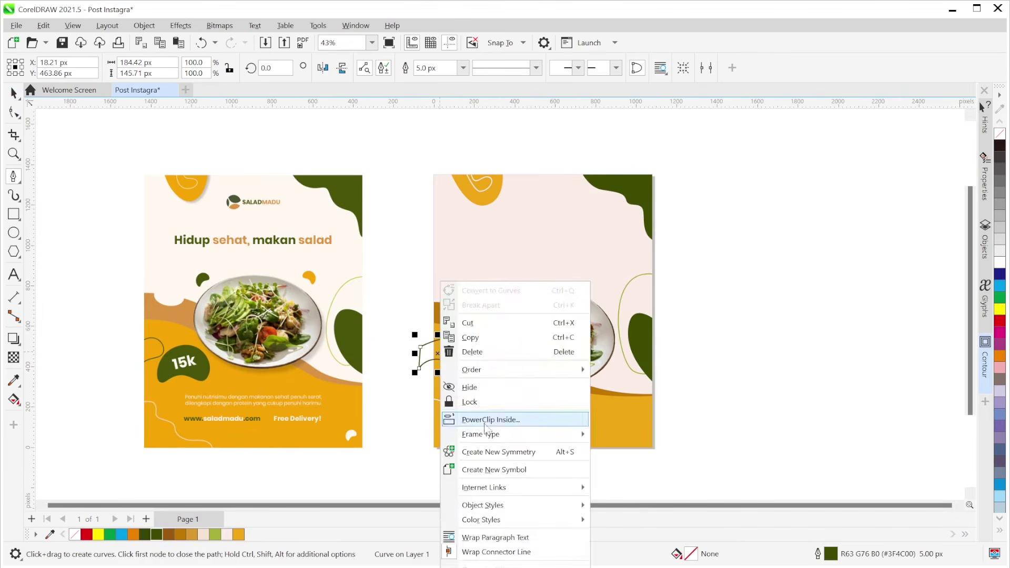
pyautogui.click(476, 387)
pyautogui.click(475, 388)
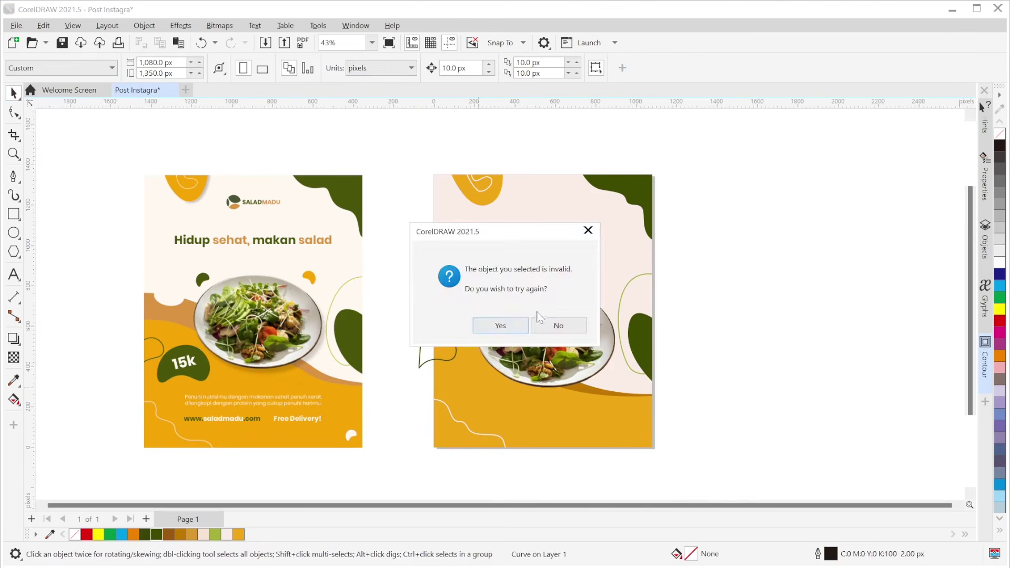
pyautogui.click(557, 326)
# PowerClip the green outlined curve inside the page's background rectangle.
pyautogui.click(421, 367)
pyautogui.rightClick(420, 358)
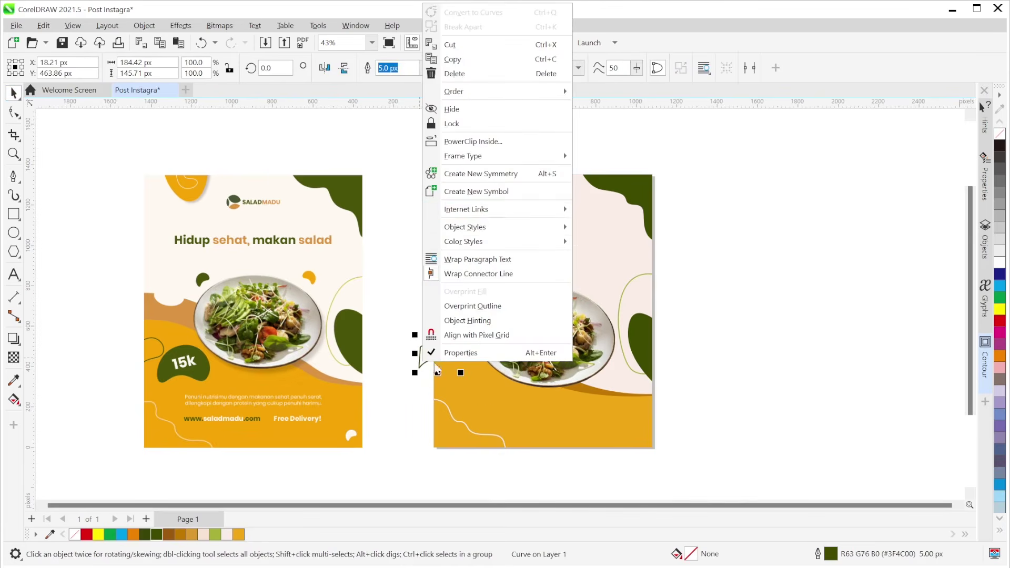
pyautogui.click(474, 141)
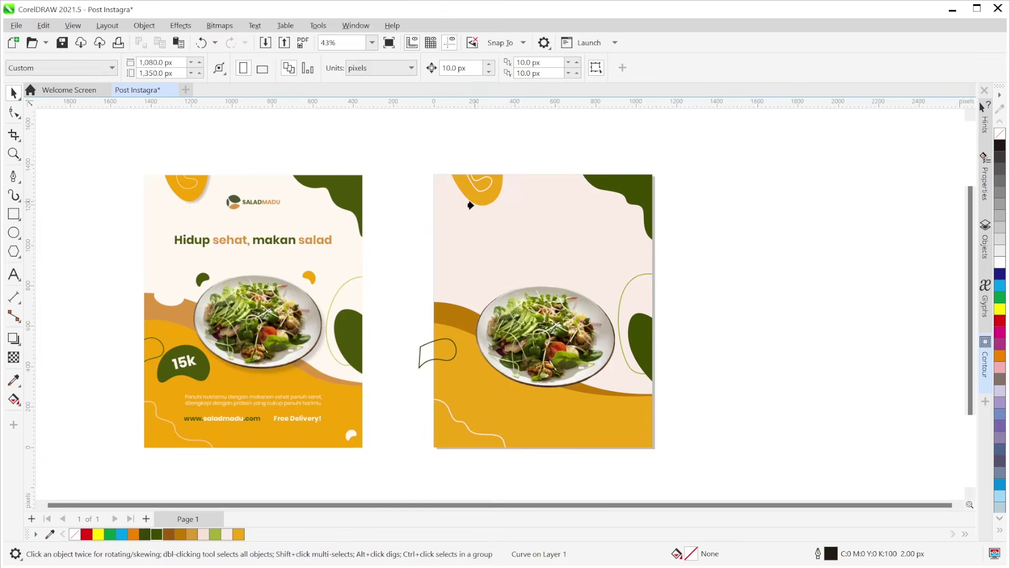
pyautogui.click(464, 258)
pyautogui.click(422, 406)
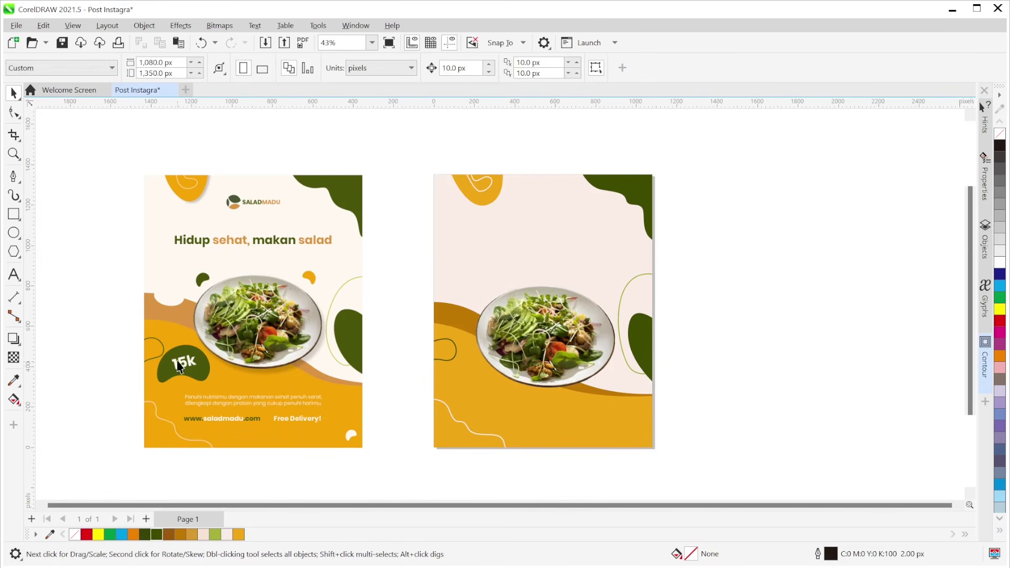
# Draw a closed bean-shaped curve about 231 by 200 px with the Pen tool below the green outlined curve, beside the plate.
pyautogui.click(14, 177)
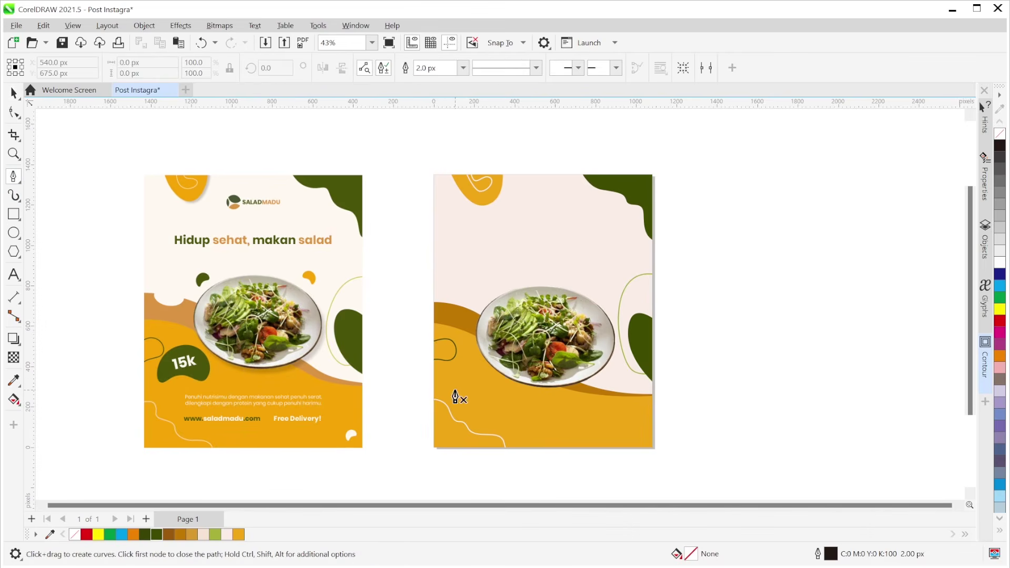
pyautogui.moveTo(448, 390); pyautogui.dragTo(448, 406)
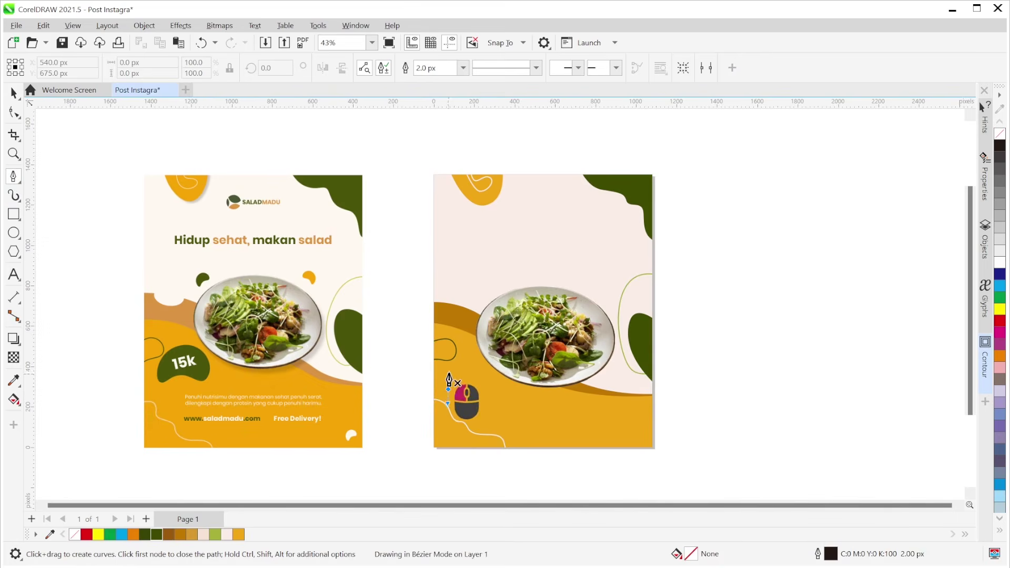
pyautogui.moveTo(475, 356)
pyautogui.mouseDown()
pyautogui.moveTo(488, 358)
pyautogui.moveTo(499, 410)
pyautogui.moveTo(504, 385)
pyautogui.moveTo(446, 396)
pyautogui.mouseUp()
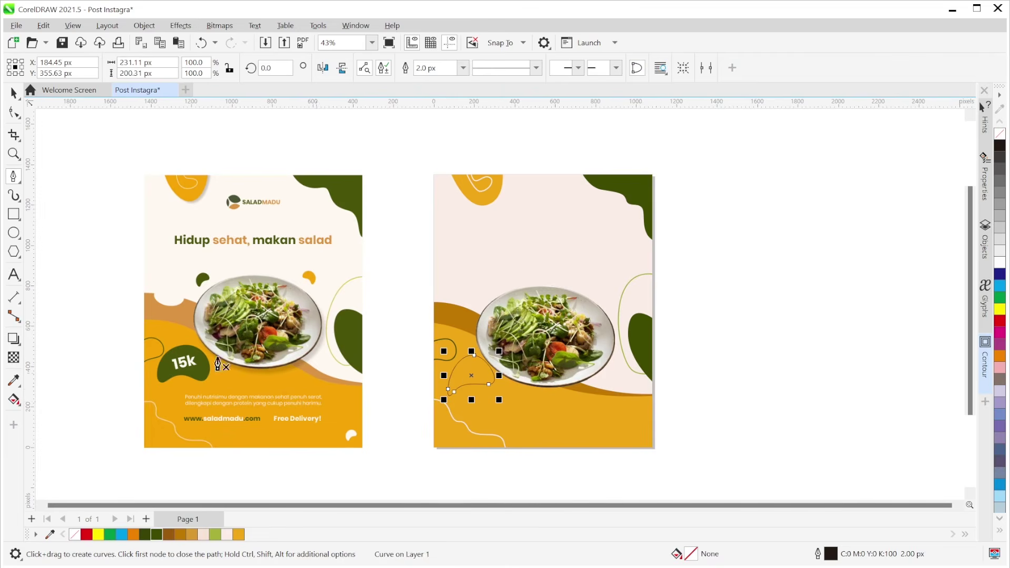
# Reshape the bean curve's rounded top by adjusting its upper node and handles and making the node smooth.
pyautogui.click(14, 113)
pyautogui.scroll(1, 465, 397)
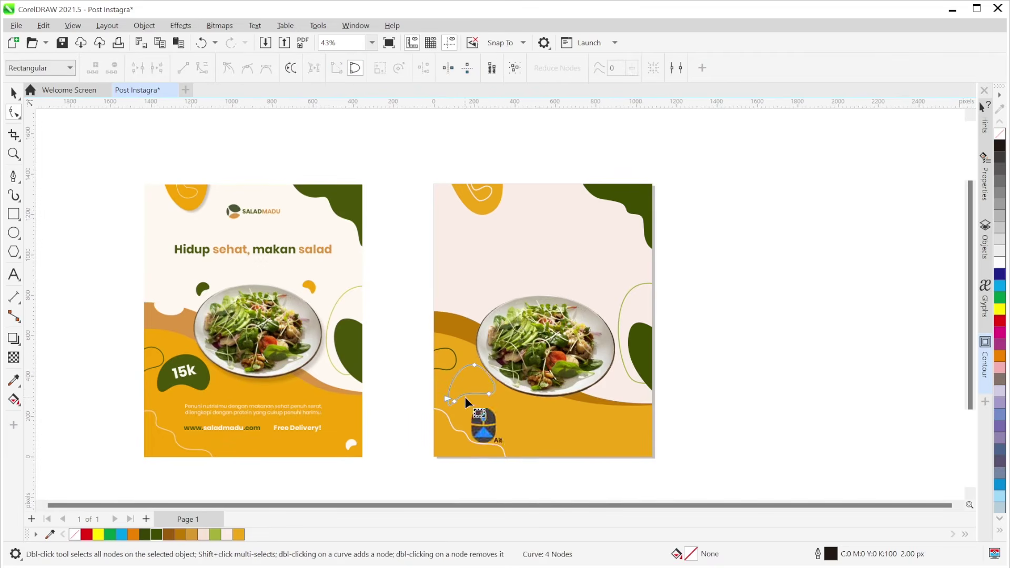
pyautogui.click(475, 366)
pyautogui.moveTo(475, 365); pyautogui.dragTo(488, 362)
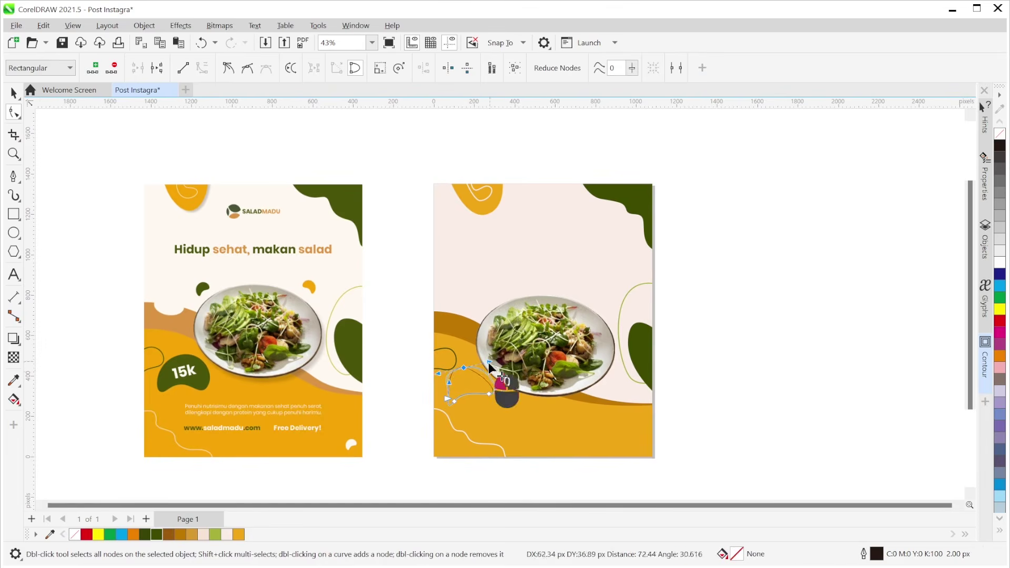
pyautogui.click(247, 68)
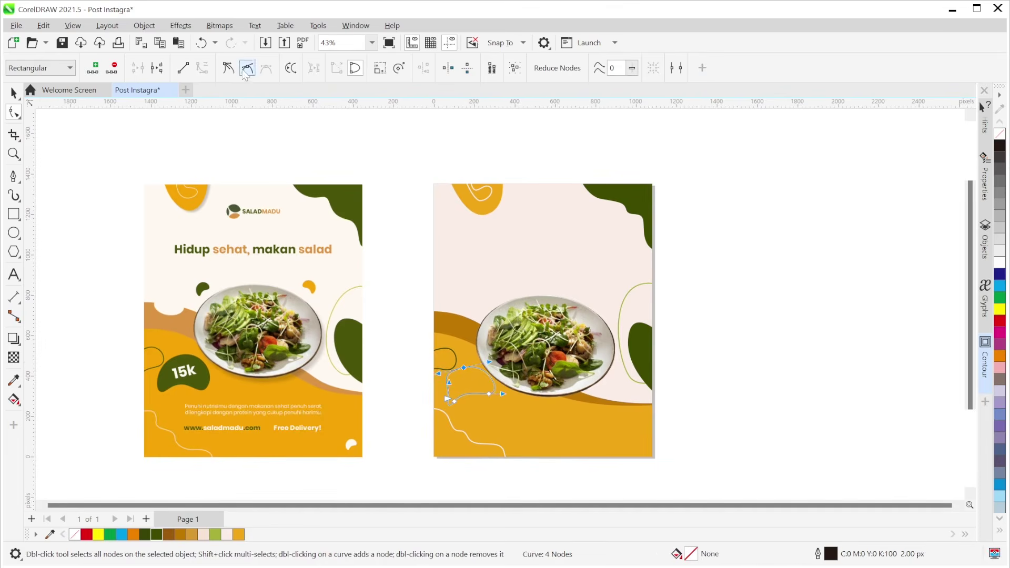
pyautogui.moveTo(439, 375); pyautogui.dragTo(465, 389)
pyautogui.press('space')
# Smooth the bean curve's lower-left node and pull its handle downward to round off the pointed corner.
pyautogui.scroll(1, 446, 418)
pyautogui.scroll(-1, 445, 418)
pyautogui.scroll(4, 445, 415)
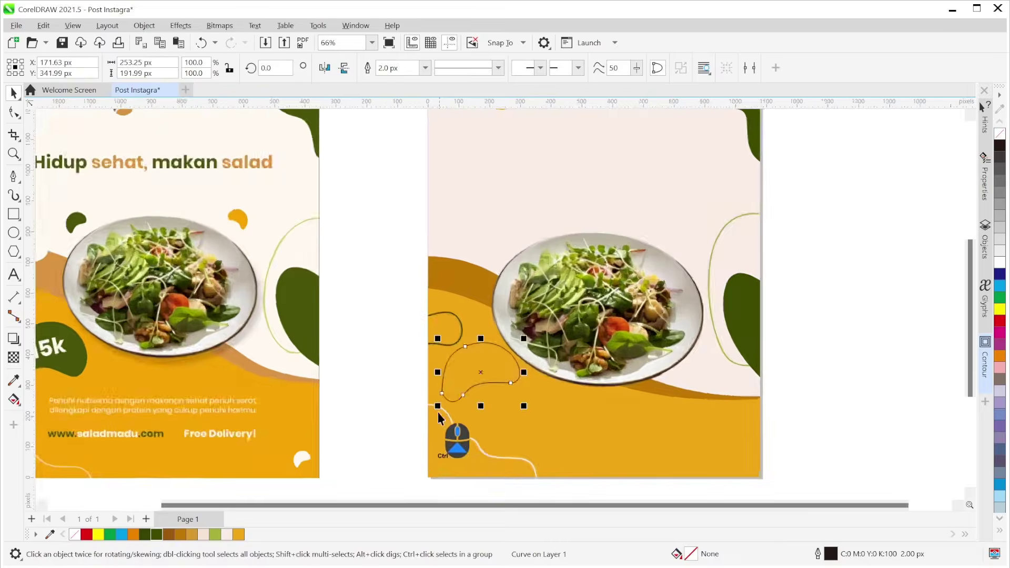
pyautogui.press('Escape')
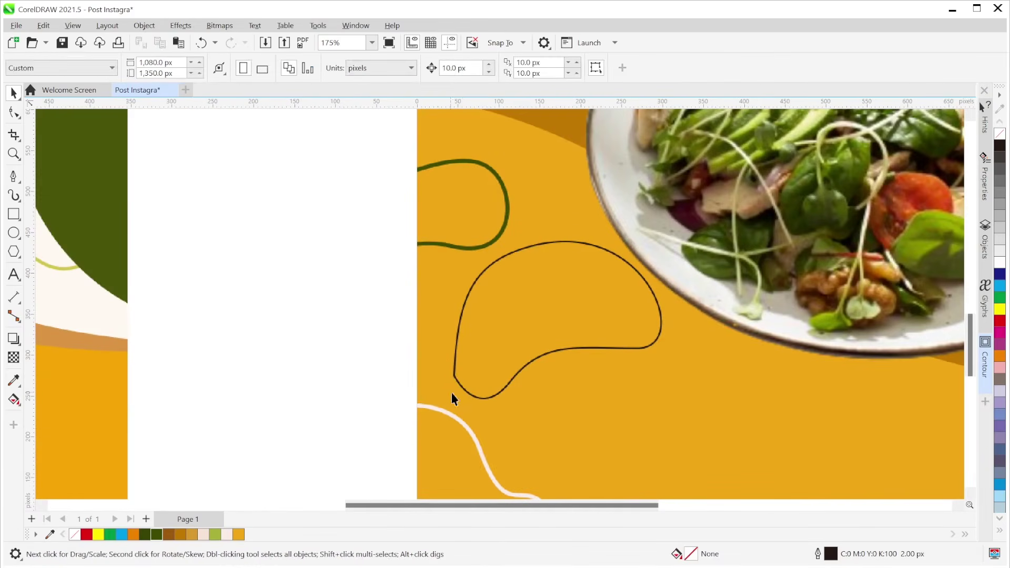
pyautogui.click(456, 383)
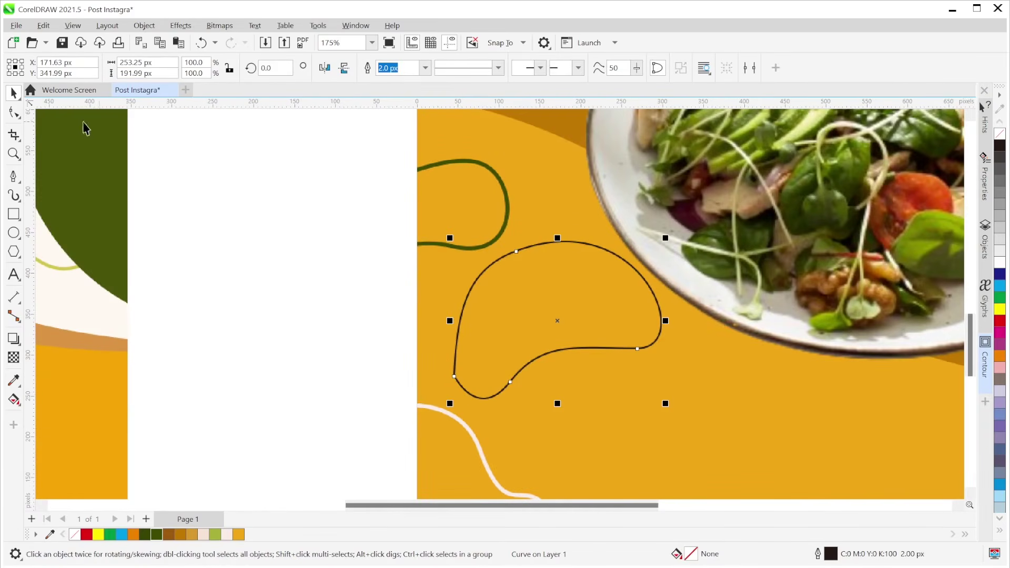
pyautogui.click(13, 112)
pyautogui.moveTo(445, 363); pyautogui.dragTo(458, 382)
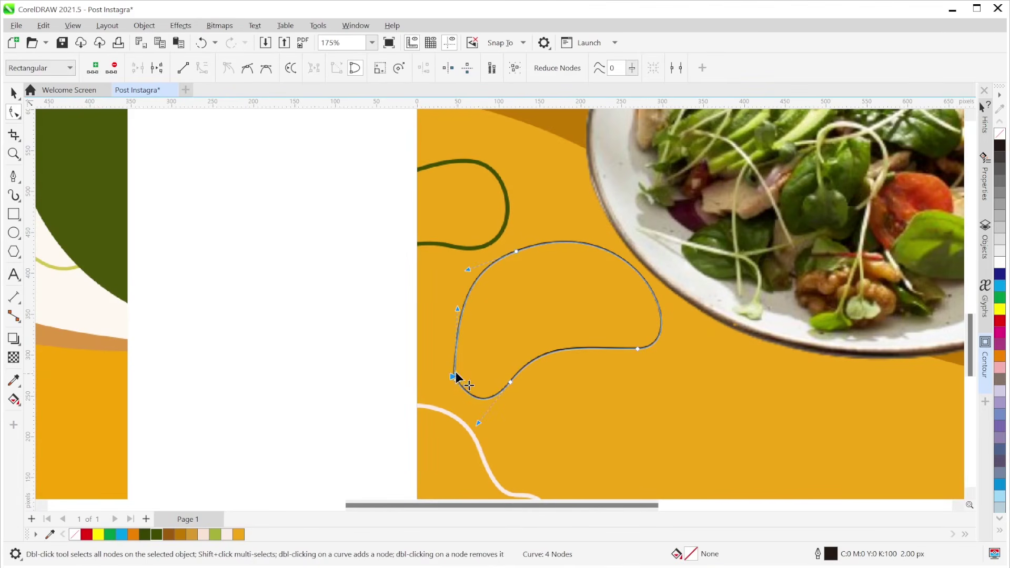
pyautogui.click(247, 69)
pyautogui.moveTo(456, 381); pyautogui.dragTo(459, 401)
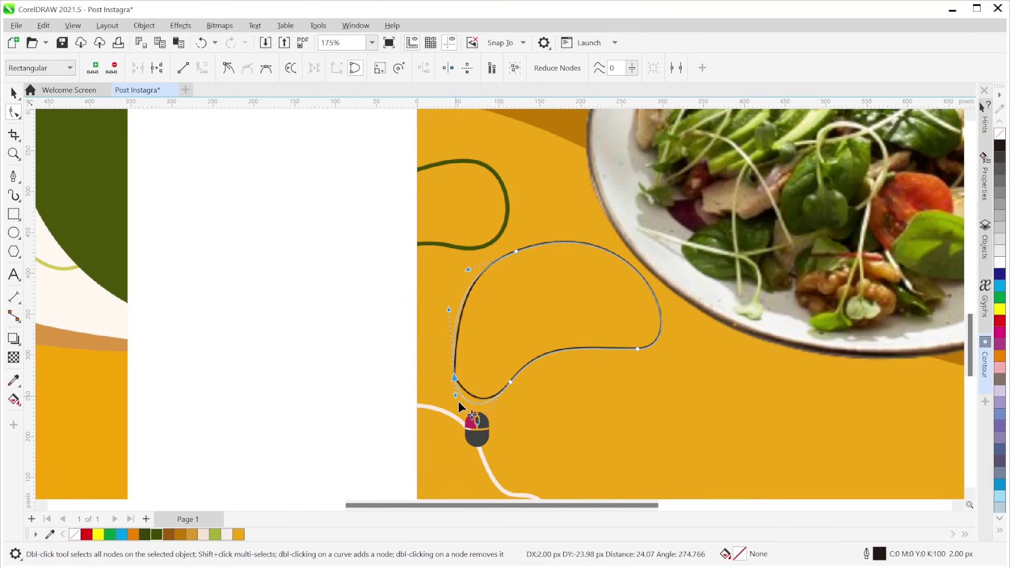
pyautogui.click(367, 364)
pyautogui.click(370, 367)
pyautogui.press('space')
# Shorten the left handle of the bean curve's top node to refine its upper-left bend.
pyautogui.click(504, 347)
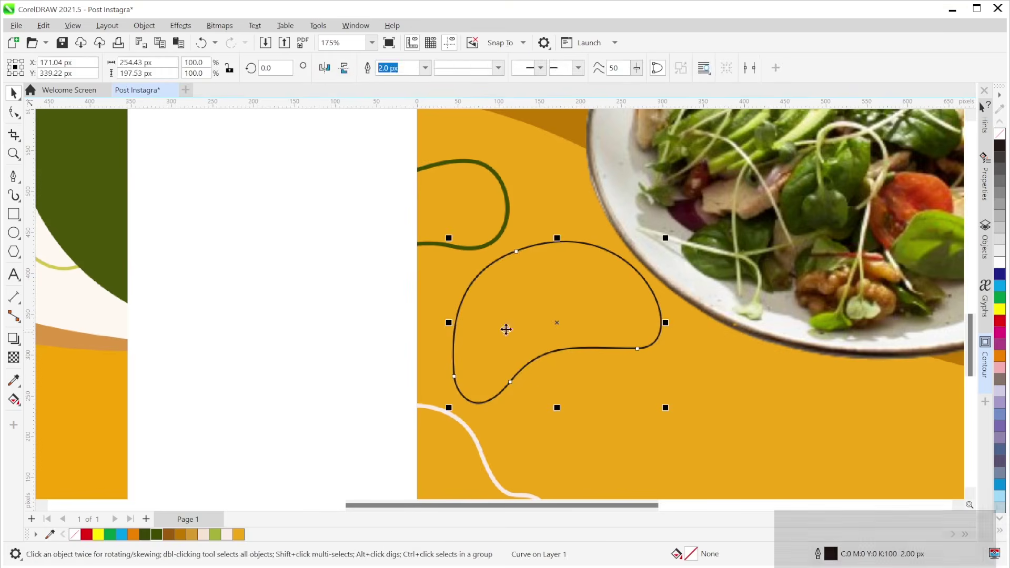
pyautogui.press('F10')
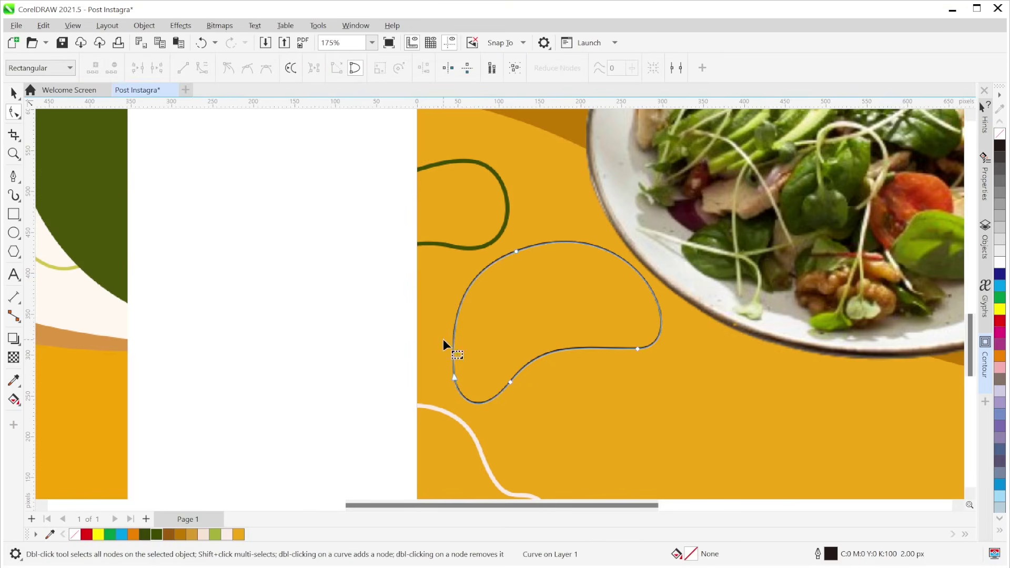
pyautogui.click(454, 377)
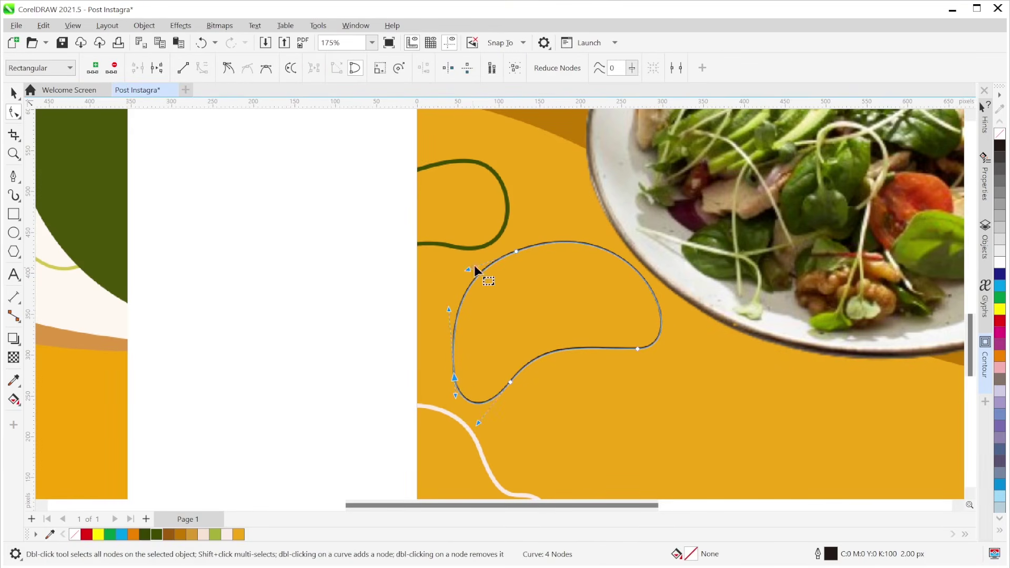
pyautogui.moveTo(469, 269); pyautogui.dragTo(489, 264)
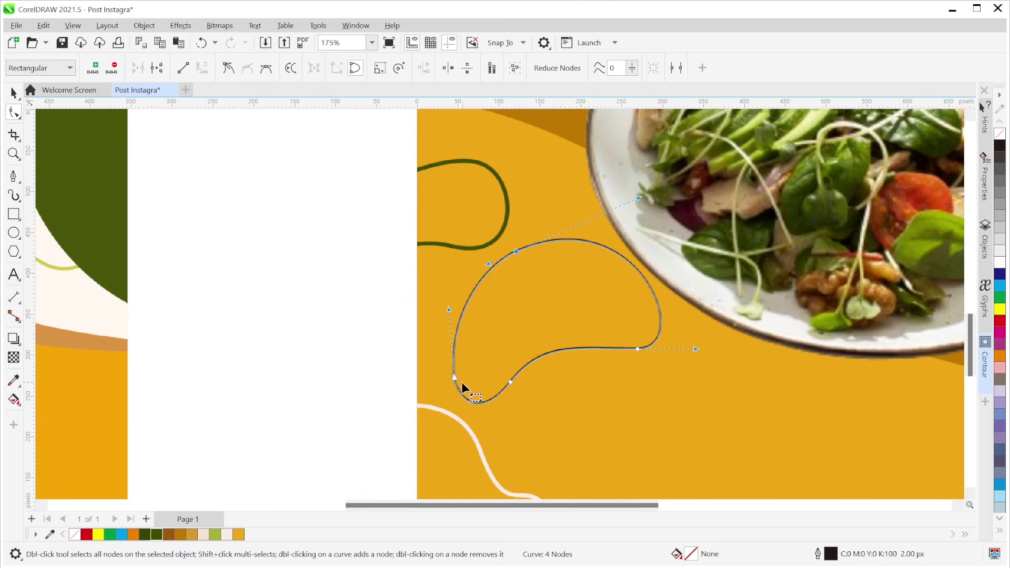
pyautogui.scroll(-5, 500, 358)
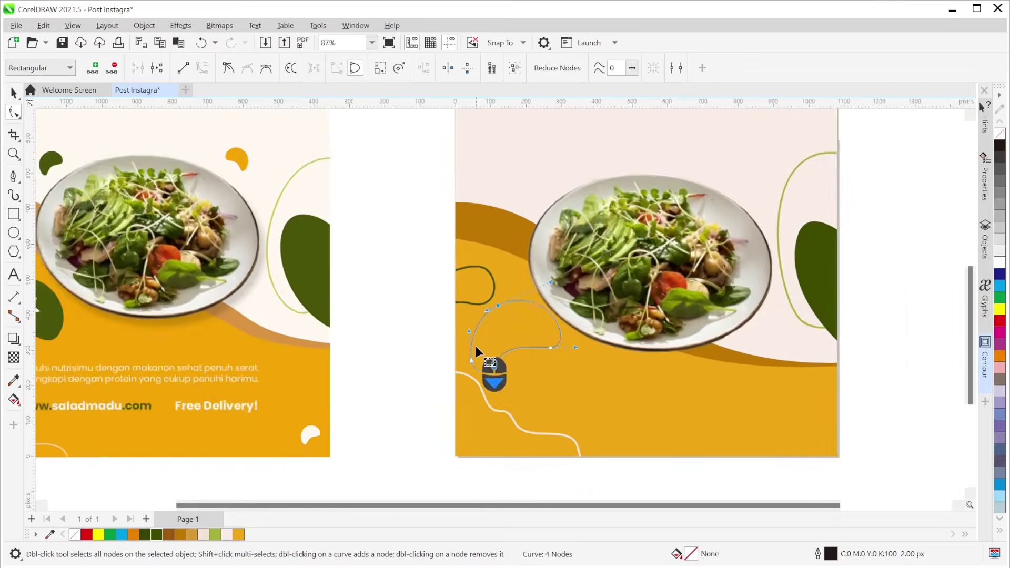
pyautogui.click(13, 92)
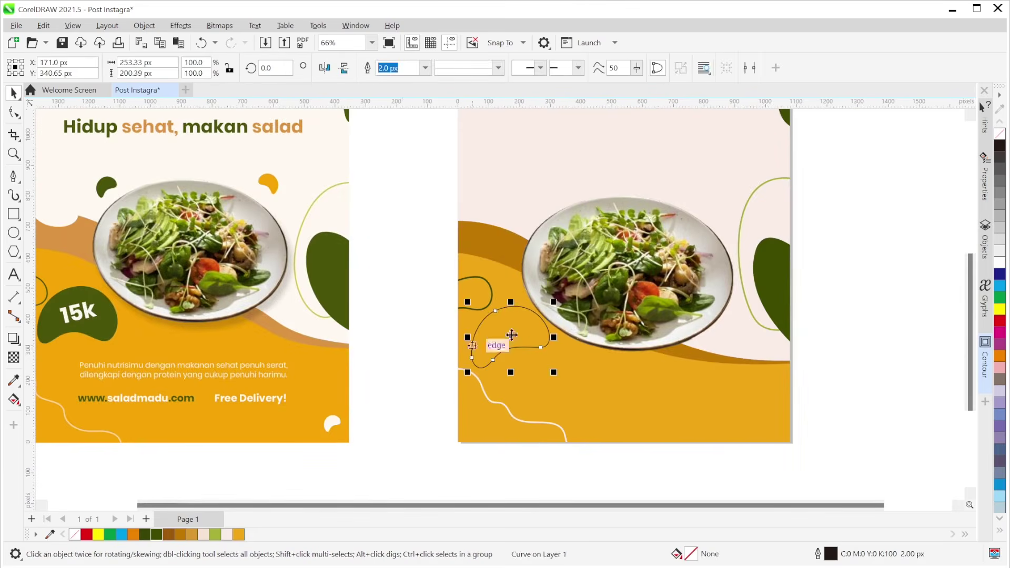
# Rotate the bean curve clockwise to about 348.3° and shift it slightly right and down.
pyautogui.click(558, 354)
pyautogui.click(500, 352)
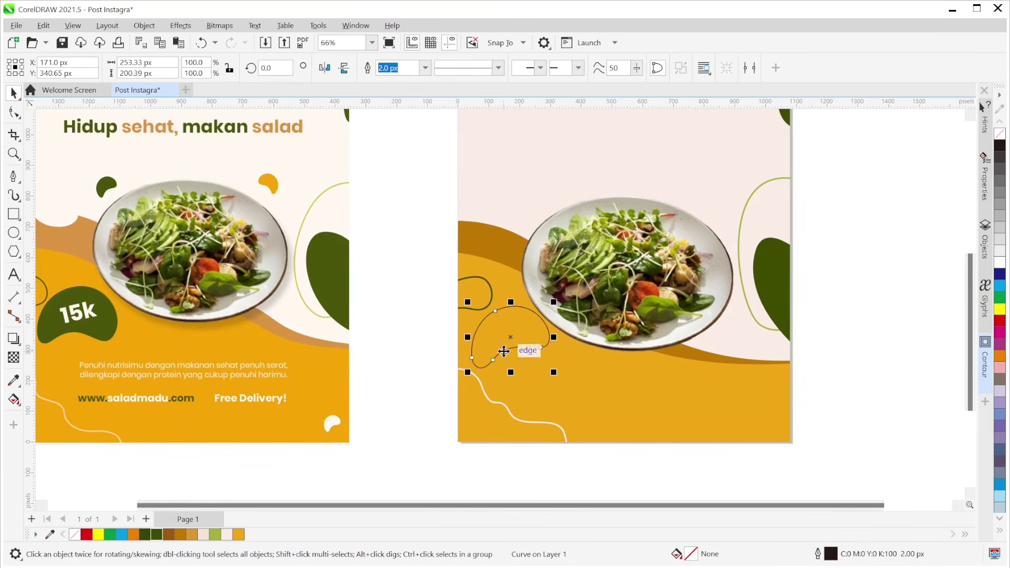
pyautogui.click(511, 341)
pyautogui.moveTo(553, 373); pyautogui.dragTo(548, 383)
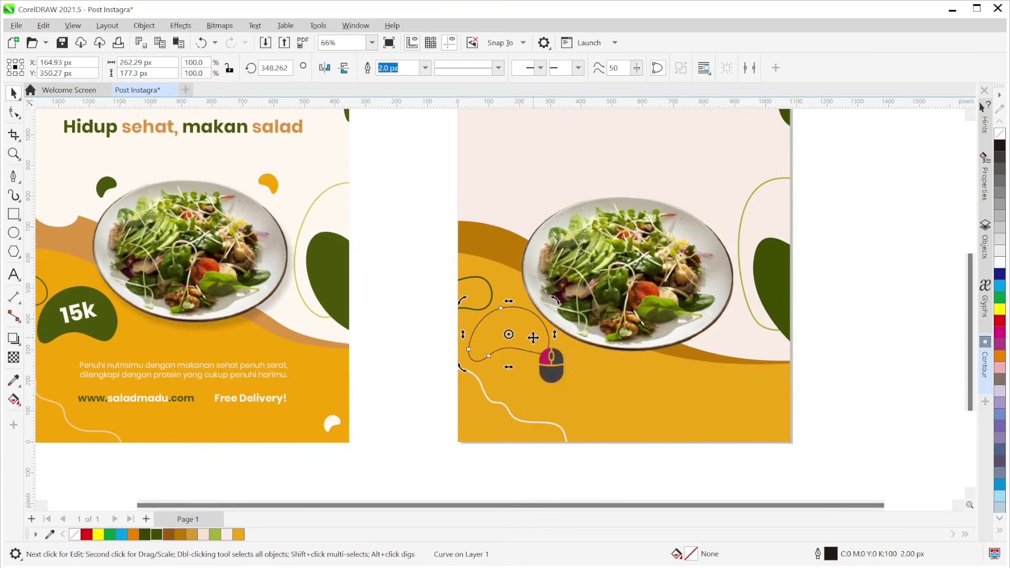
pyautogui.moveTo(535, 336); pyautogui.dragTo(536, 342)
# Scale the bean curve to about 240 by 162 px and move it slightly up and left.
pyautogui.scroll(-2, 459, 338)
pyautogui.scroll(1, 459, 340)
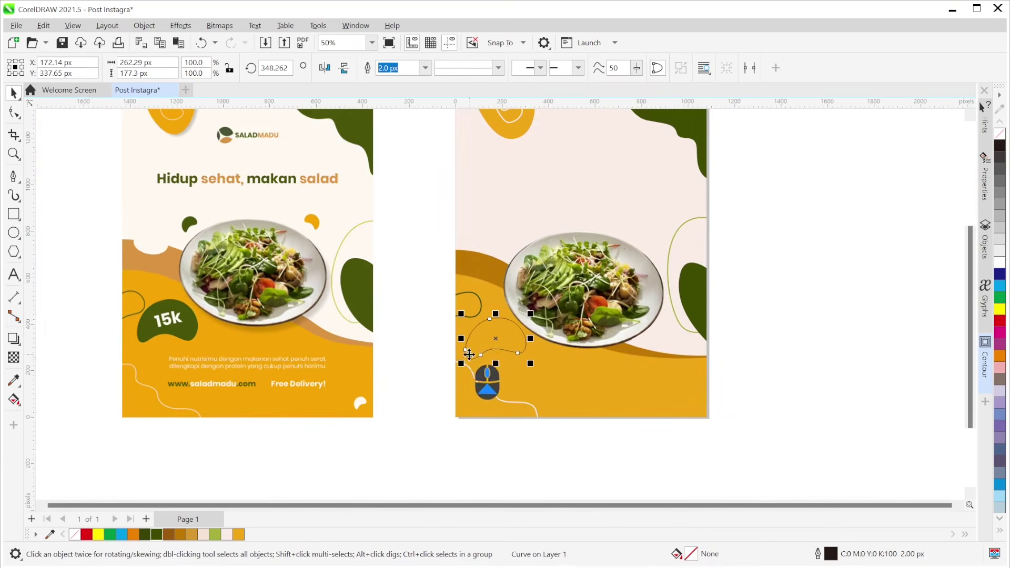
pyautogui.moveTo(462, 363); pyautogui.dragTo(469, 361)
pyautogui.moveTo(497, 338); pyautogui.dragTo(488, 334)
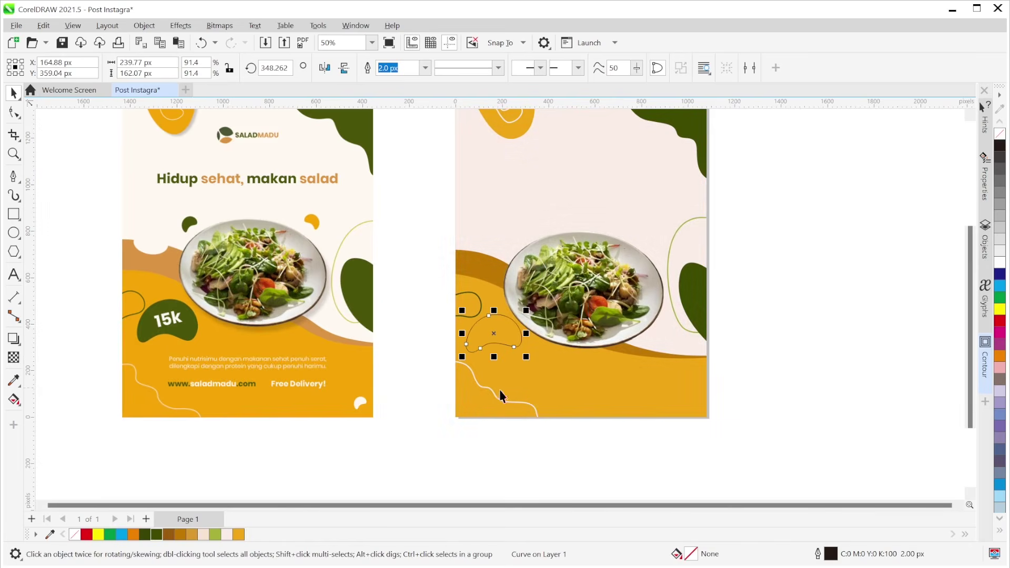
# Scale the salad plate image on the page slightly down to about 697 by 551 px.
pyautogui.click(562, 296)
pyautogui.moveTo(497, 360); pyautogui.dragTo(503, 359)
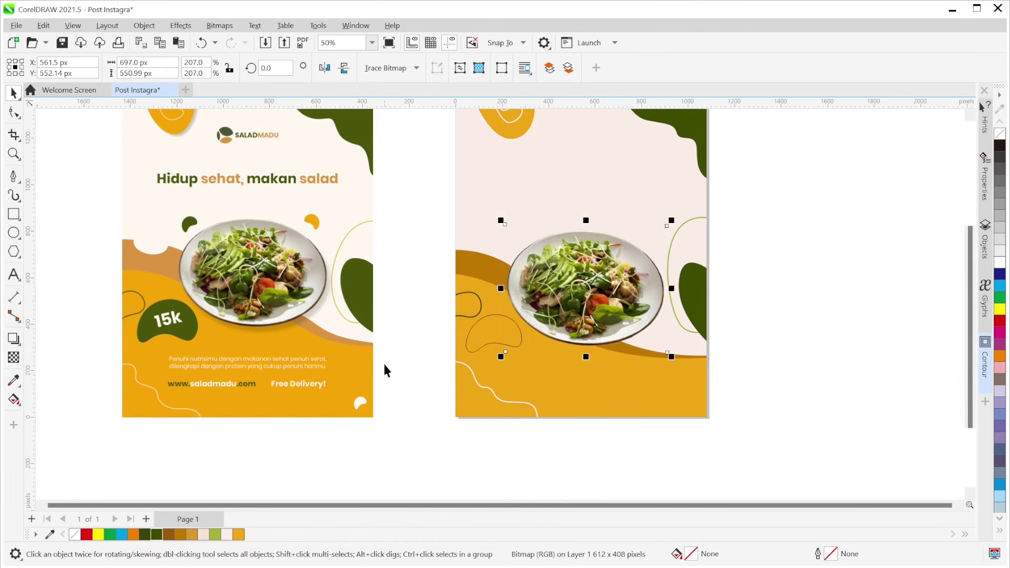
# Fill the bean curve with dark green #3F4C00 and set its outline to None.
pyautogui.click(488, 331)
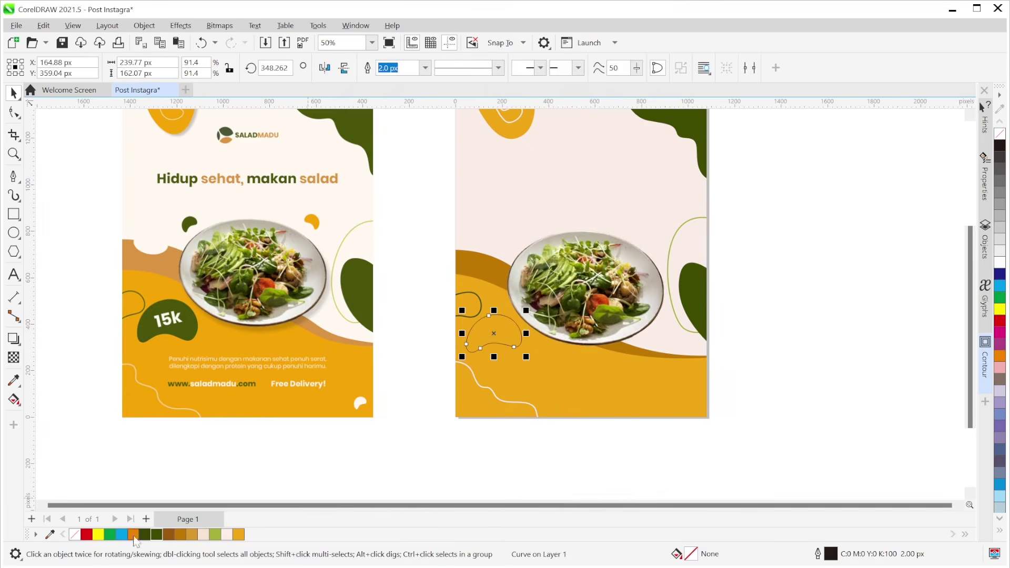
pyautogui.click(158, 535)
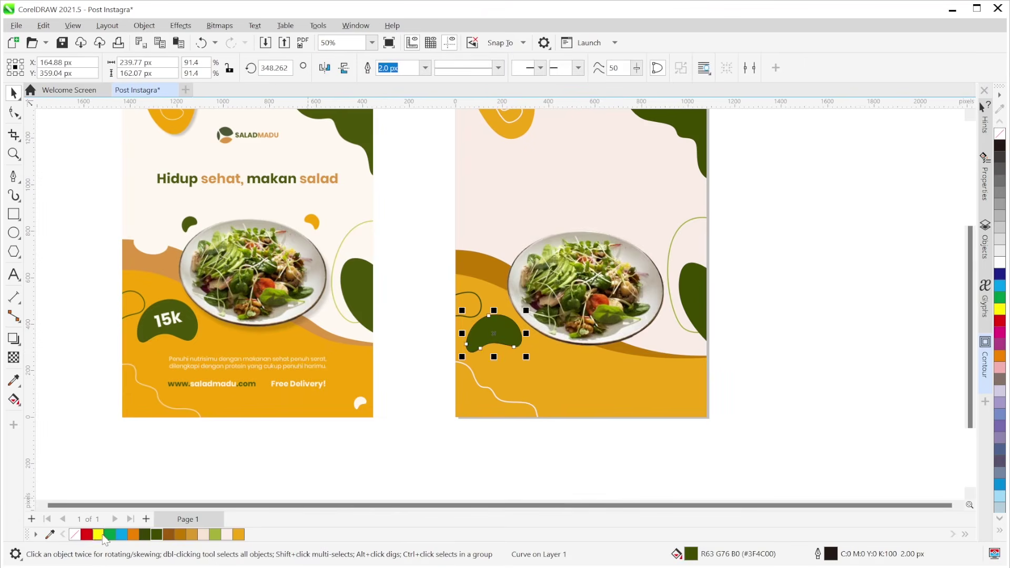
pyautogui.click(425, 68)
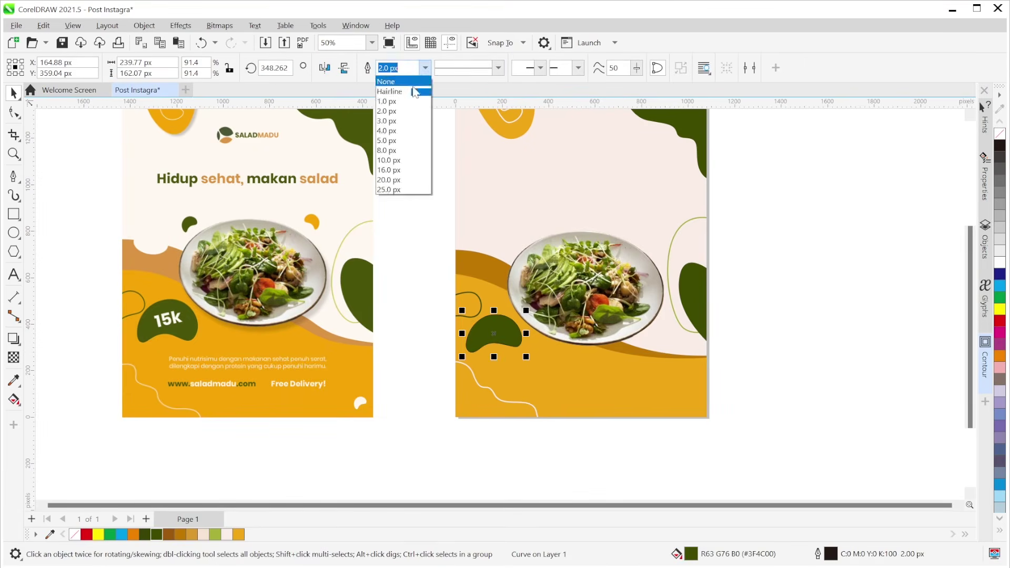
pyautogui.click(395, 80)
pyautogui.click(800, 258)
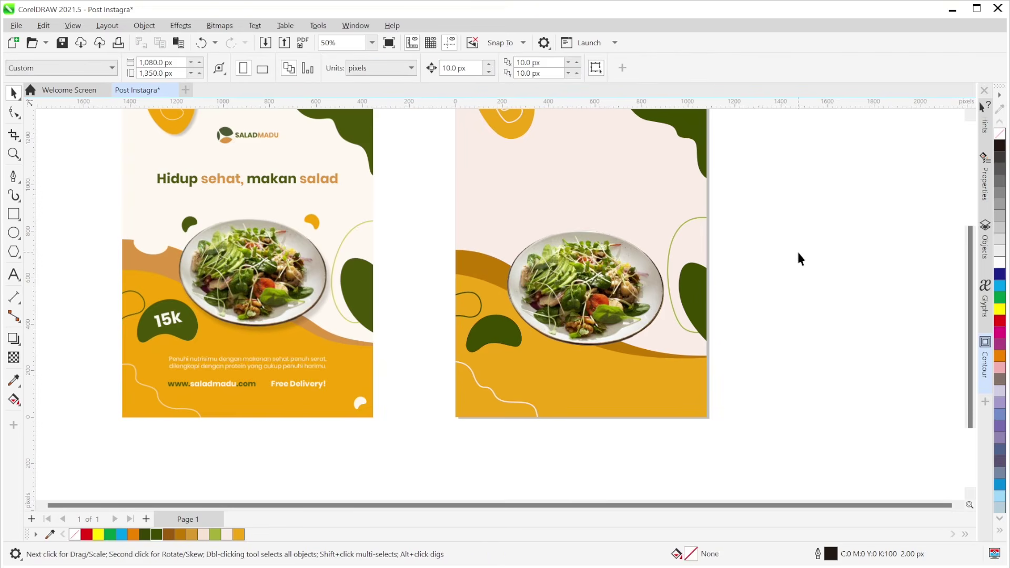
# Duplicate the large green bean as a smaller one above the plate's left side, scaled to 31.8% and rotated to about 22.3°.
pyautogui.moveTo(782, 285); pyautogui.dragTo(787, 339)
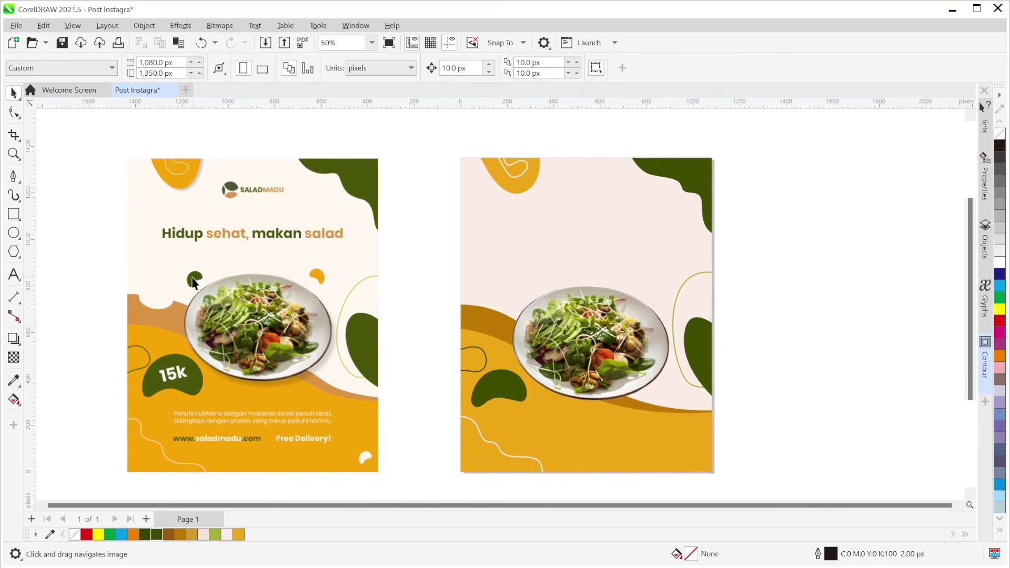
pyautogui.click(510, 393)
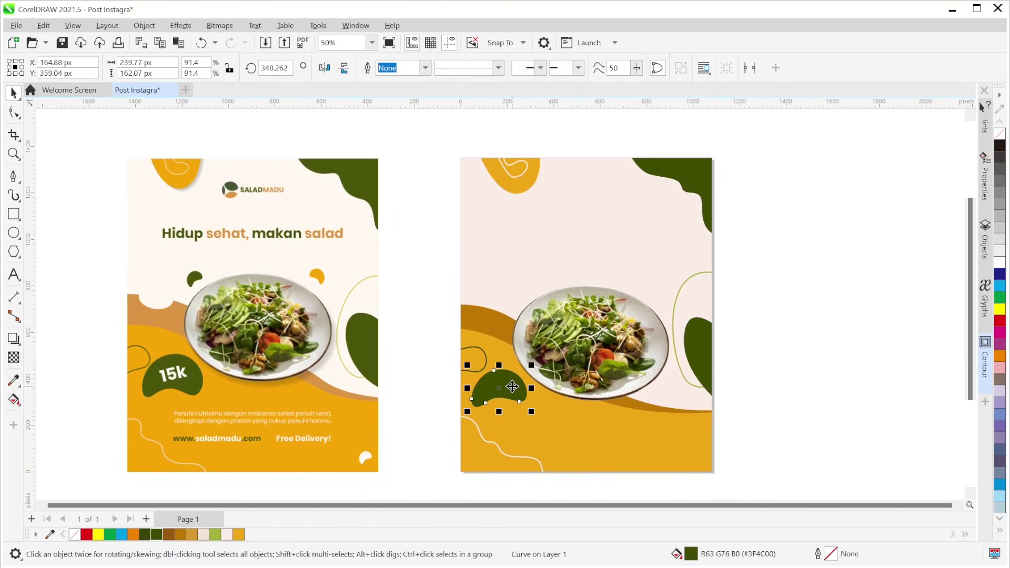
pyautogui.moveTo(512, 388); pyautogui.dragTo(630, 277)
pyautogui.click(559, 278)
pyautogui.click(567, 252)
# Copy the small green bean to above the plate's right side and mirror the copy horizontally.
pyautogui.click(535, 270)
pyautogui.click(537, 269)
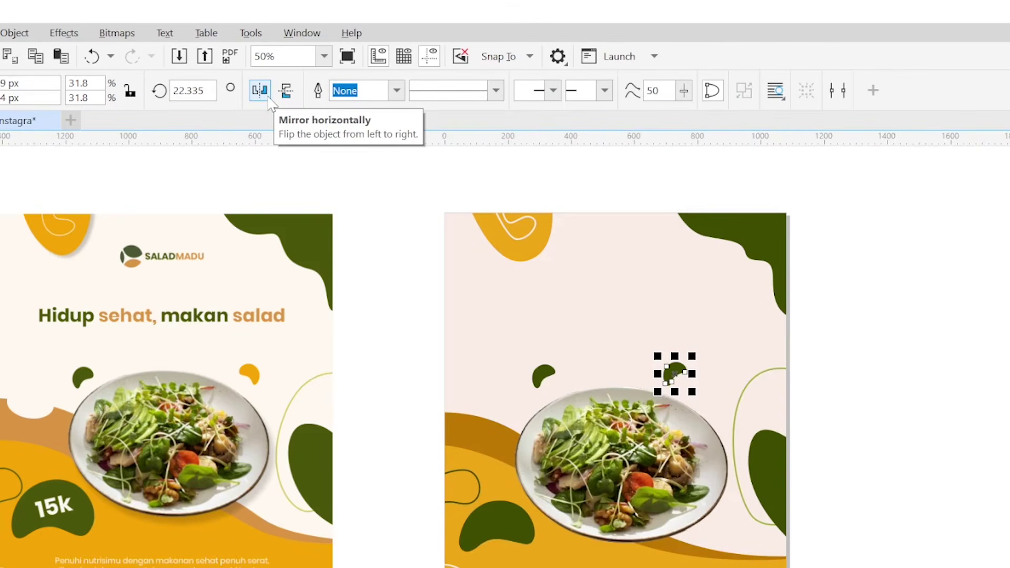
pyautogui.click(268, 99)
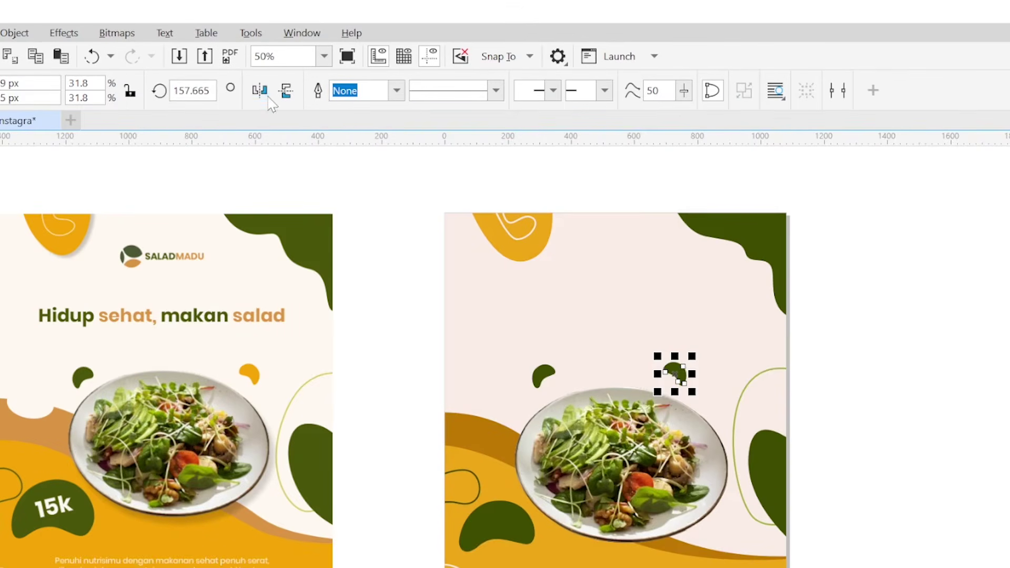
pyautogui.moveTo(676, 371); pyautogui.dragTo(700, 384)
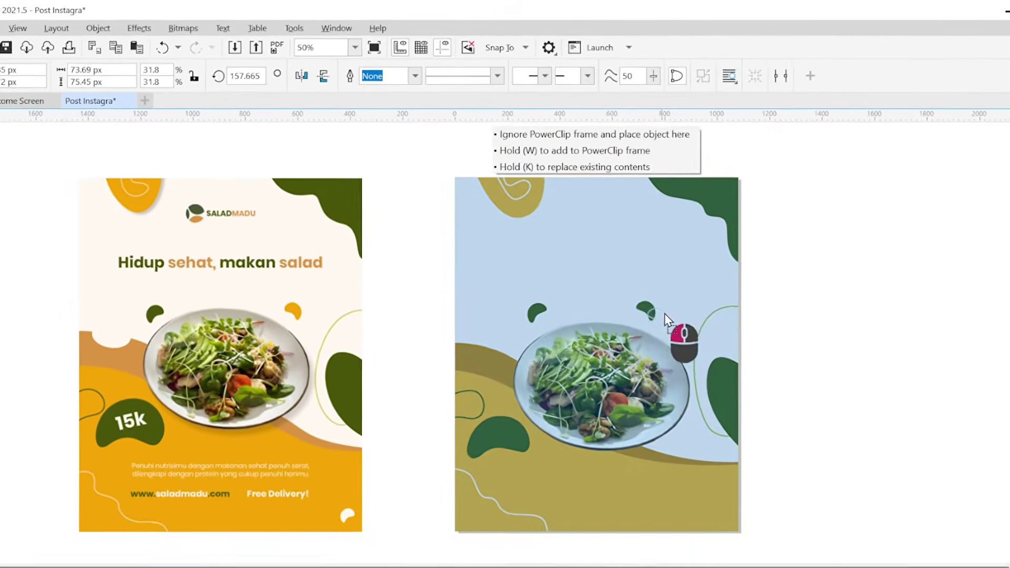
pyautogui.moveTo(649, 278); pyautogui.dragTo(649, 279)
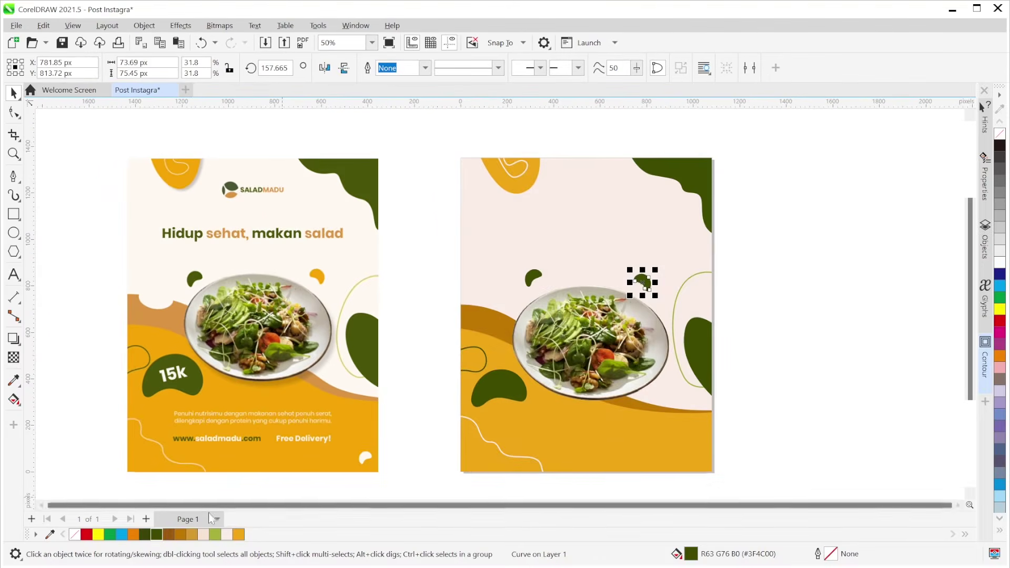
# Fill the mirrored bean with the orange-yellow document color and shift the small green bean slightly down toward the plate.
pyautogui.click(238, 535)
pyautogui.click(425, 431)
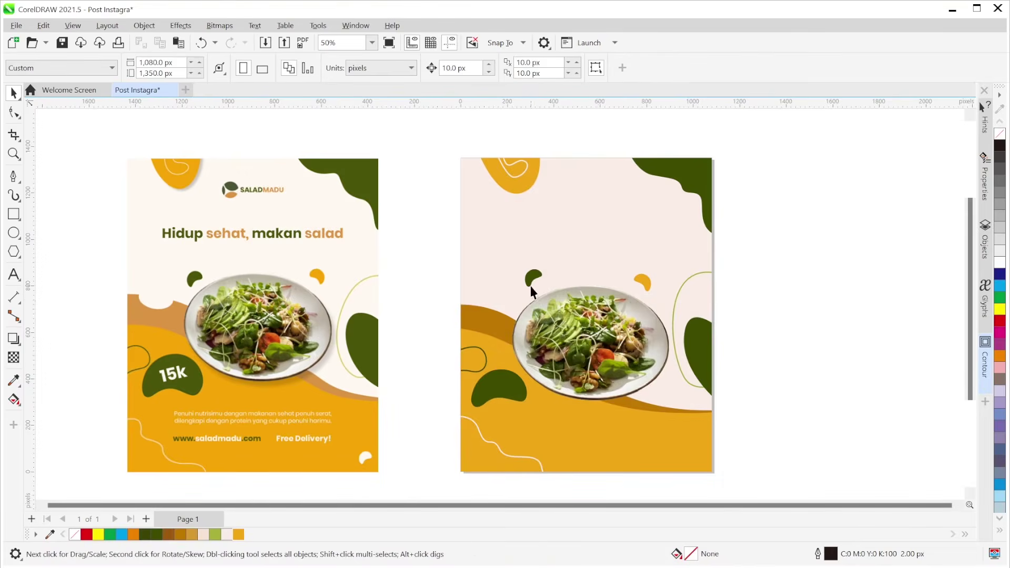
pyautogui.scroll(1, 531, 284)
pyautogui.moveTo(532, 283)
pyautogui.mouseDown()
pyautogui.moveTo(534, 298)
pyautogui.moveTo(533, 287)
pyautogui.mouseUp()
pyautogui.click(807, 239)
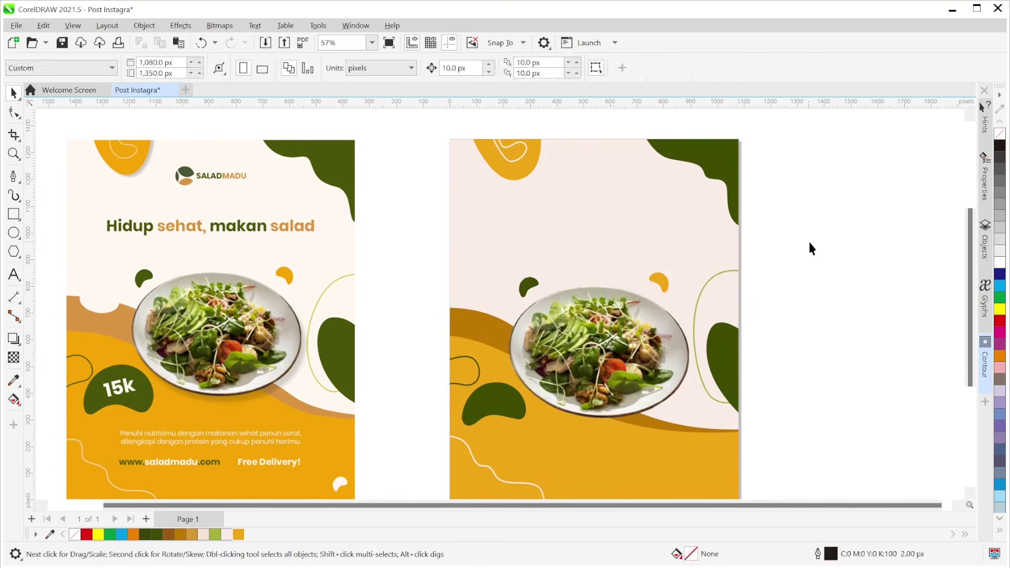
# Draw an ellipse about 146 by 90 px over the brown wave's left edge and rotate it to about 347.1°.
pyautogui.scroll(-3, 821, 257)
pyautogui.moveTo(821, 257); pyautogui.dragTo(785, 273)
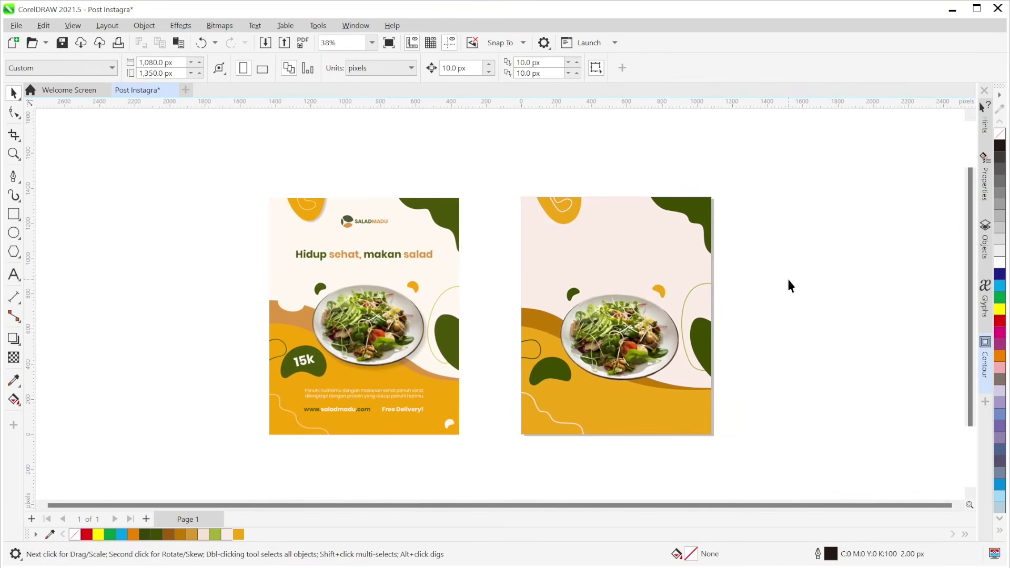
pyautogui.scroll(1, 753, 285)
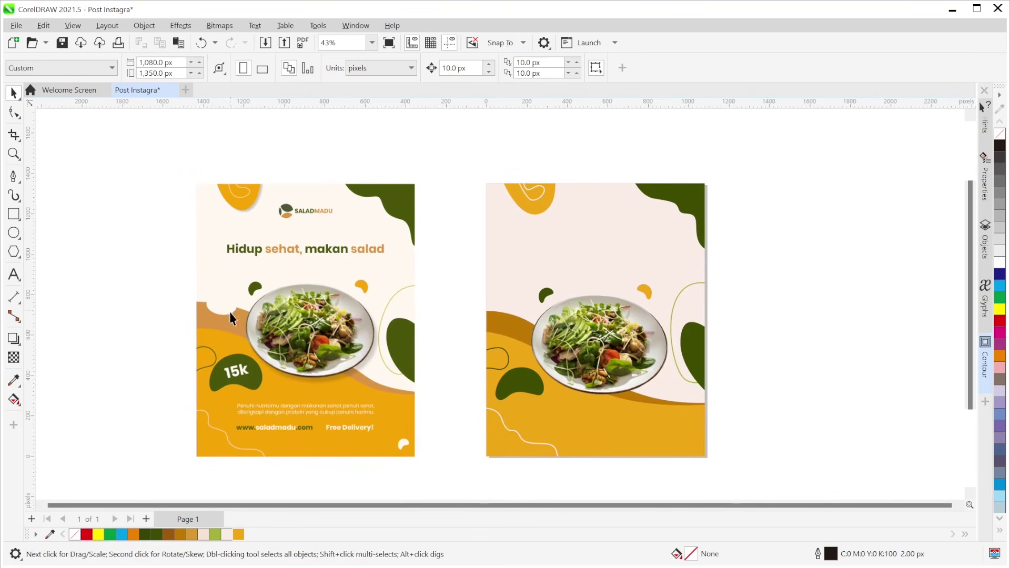
pyautogui.click(14, 233)
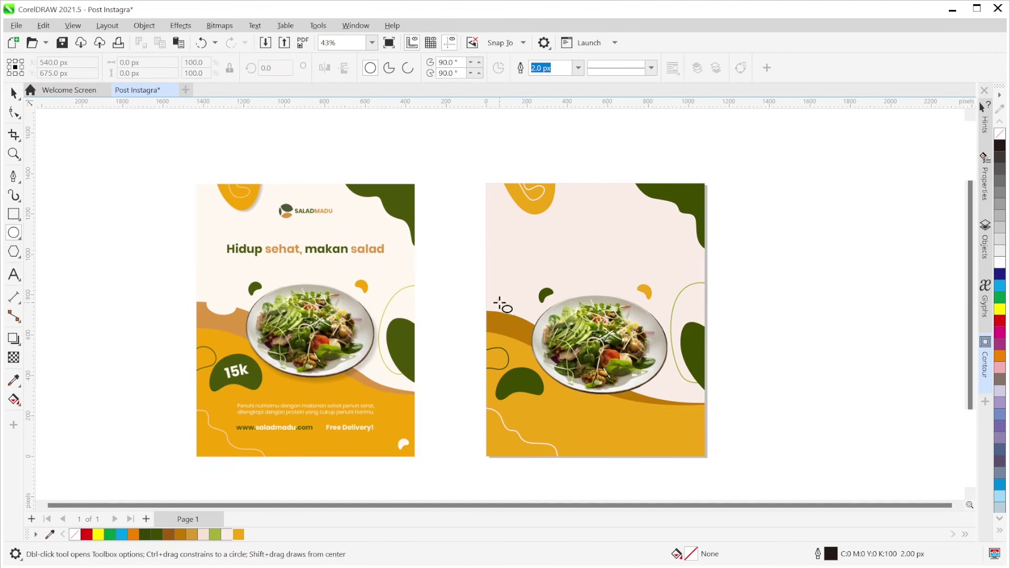
pyautogui.moveTo(500, 303)
pyautogui.mouseDown()
pyautogui.moveTo(532, 321)
pyautogui.moveTo(534, 339)
pyautogui.moveTo(515, 310)
pyautogui.moveTo(527, 312)
pyautogui.moveTo(512, 318)
pyautogui.mouseUp()
pyautogui.press('space')
pyautogui.click(531, 313)
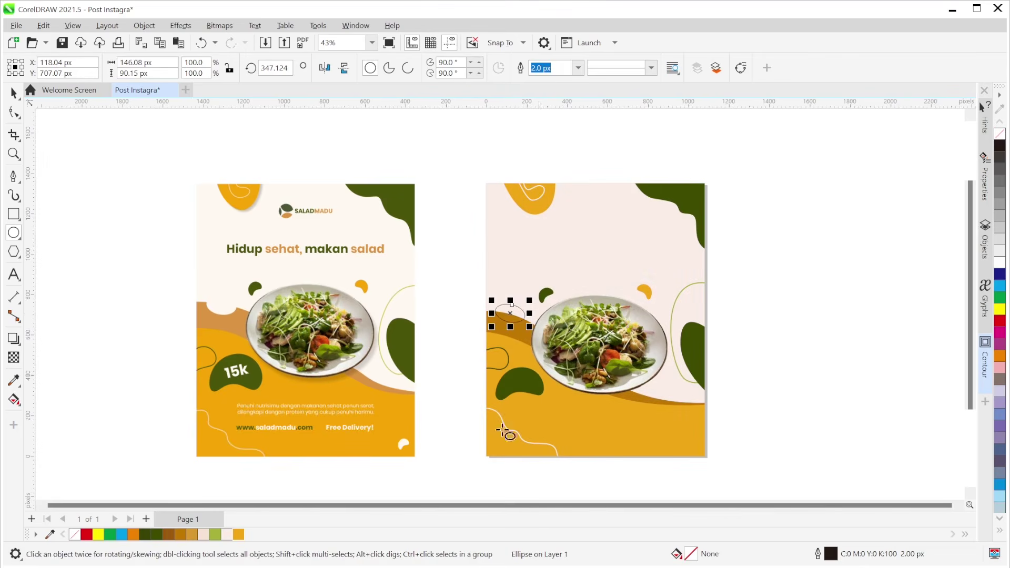
# Fill the ellipse with pale cream #FAEEE7 and set its outline to None.
pyautogui.click(227, 534)
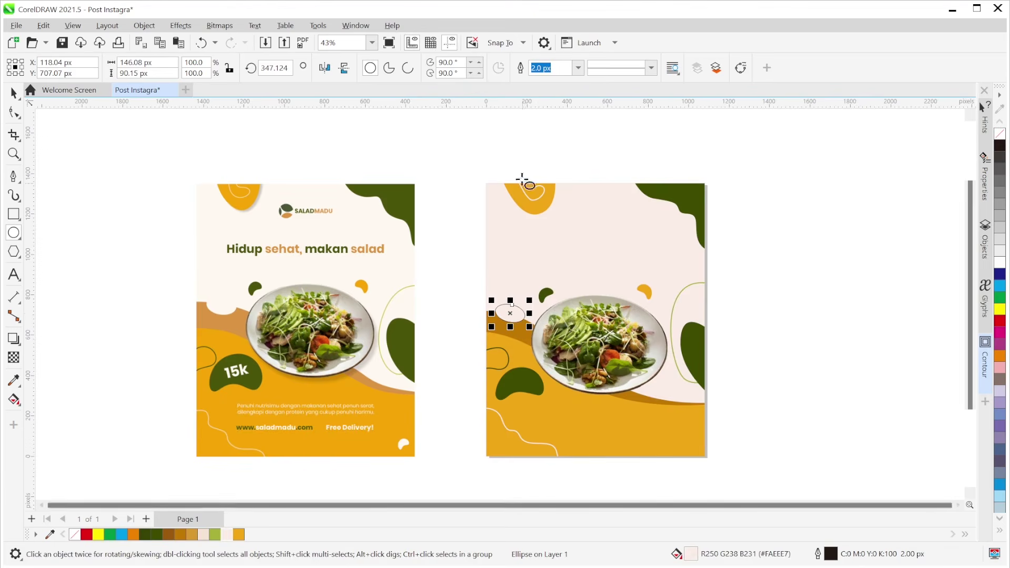
pyautogui.click(578, 68)
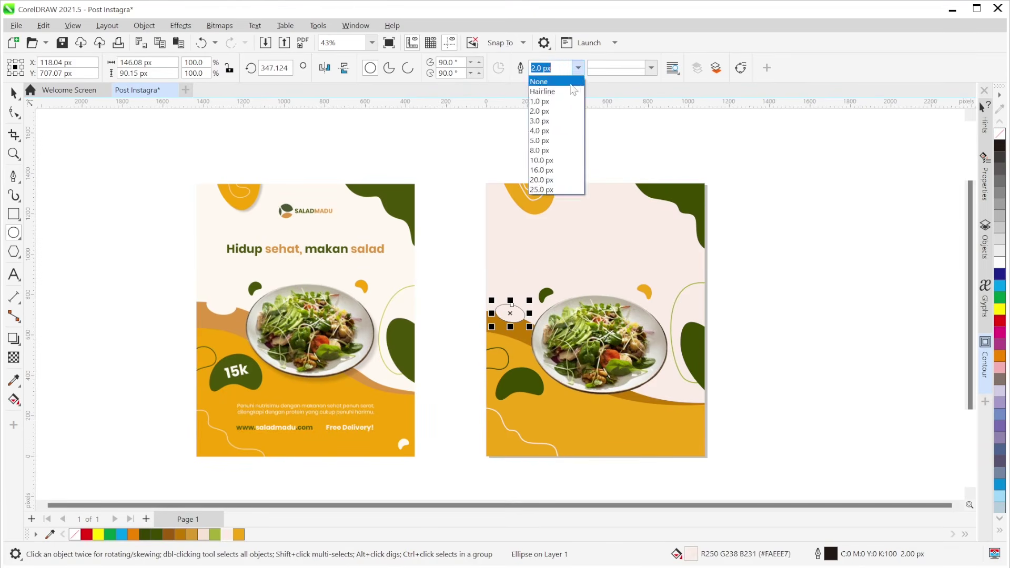
pyautogui.click(572, 82)
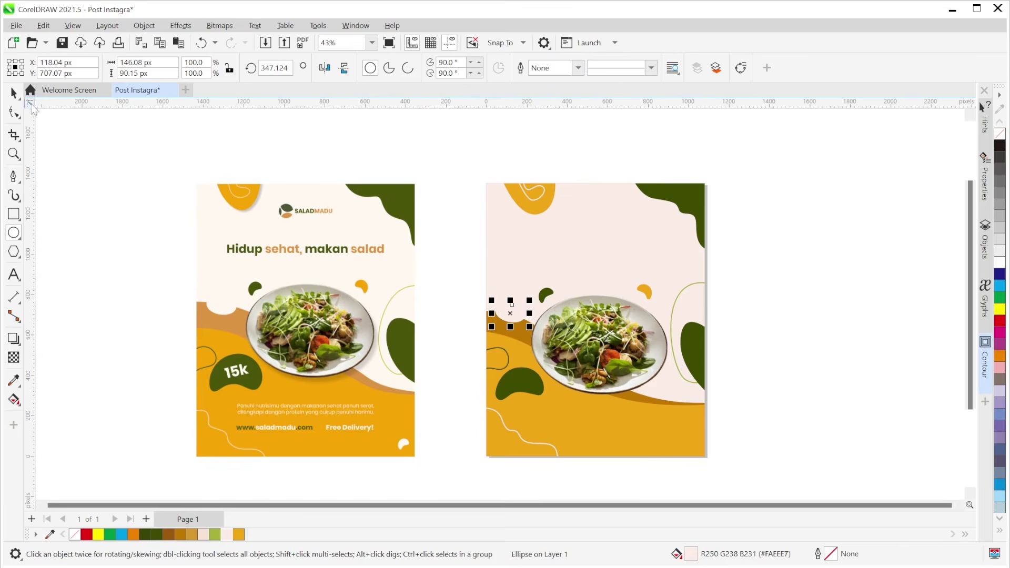
pyautogui.click(13, 94)
pyautogui.click(477, 173)
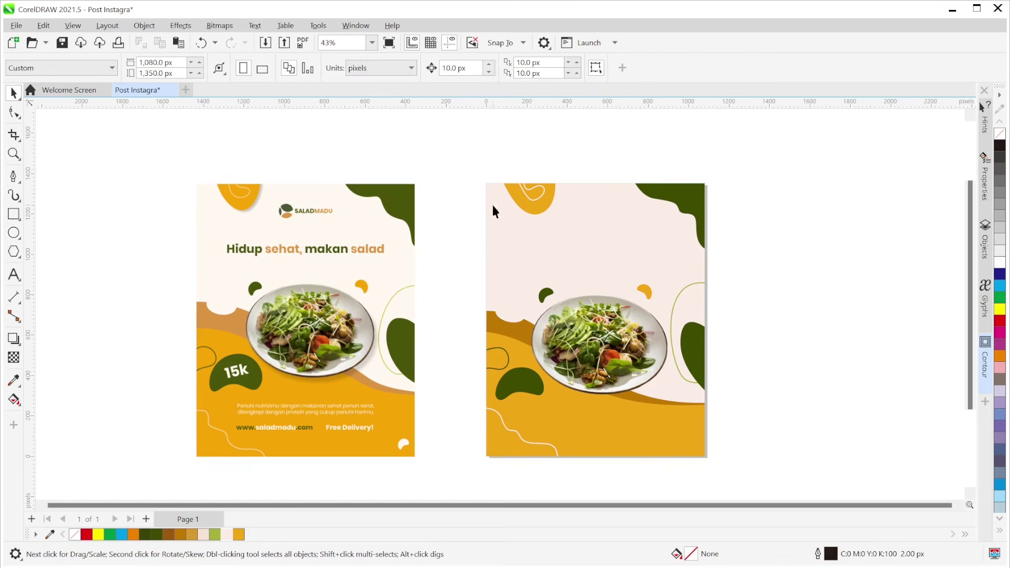
# Move the cream ellipse slightly down into the brown wave, to about X 120 px, Y 693 px.
pyautogui.scroll(3, 508, 346)
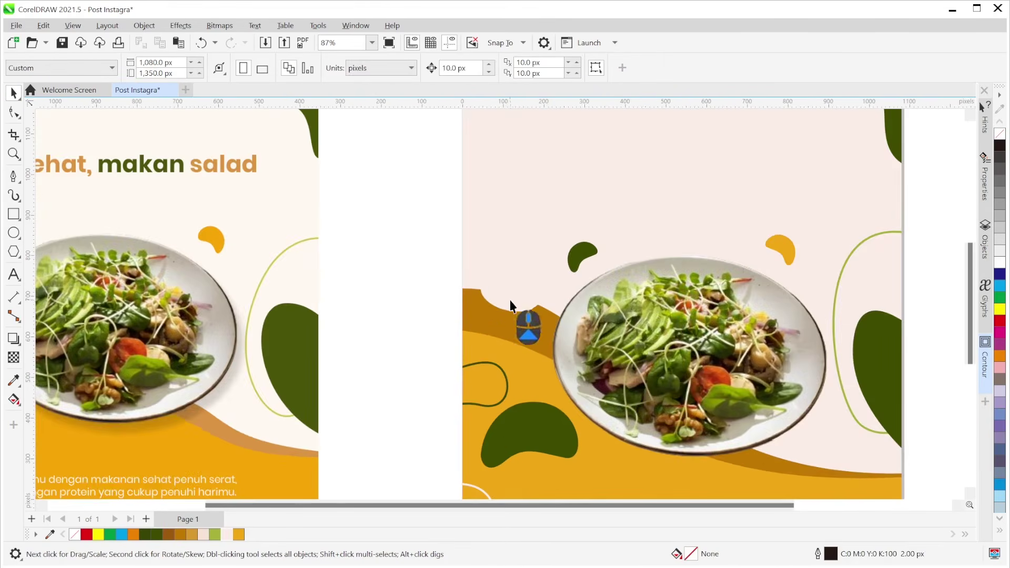
pyautogui.click(515, 307)
pyautogui.moveTo(514, 308); pyautogui.dragTo(514, 308)
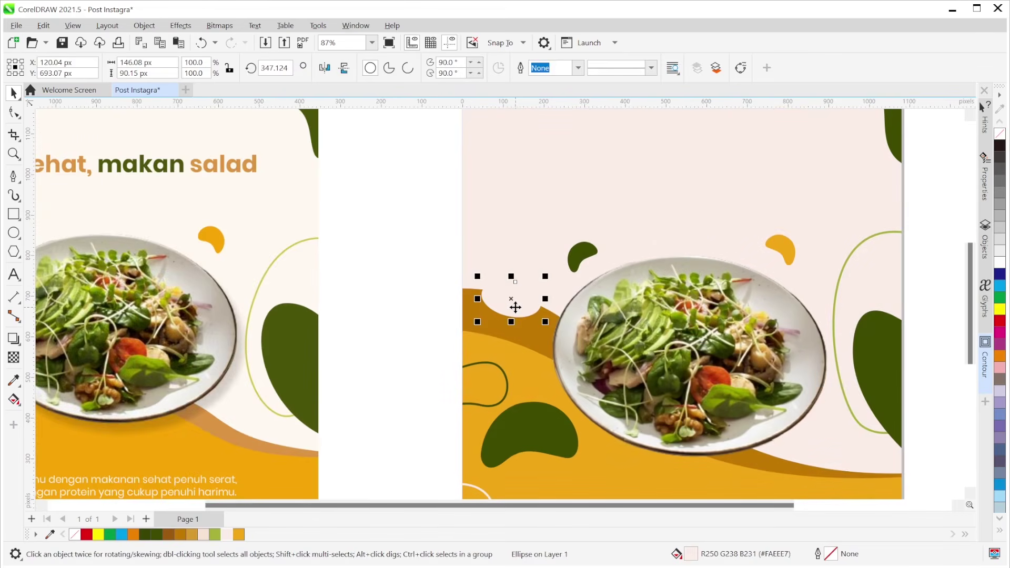
pyautogui.click(515, 307)
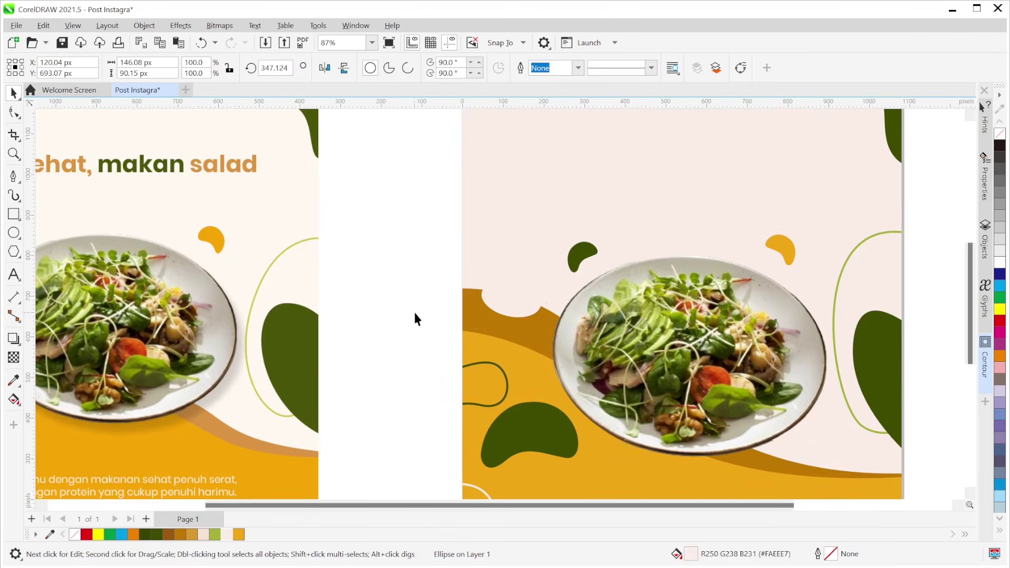
pyautogui.click(413, 316)
# Copy the small green bean to the page's lower-right corner at about 59 by 61 px and fill it with pale cream.
pyautogui.scroll(-3, 460, 313)
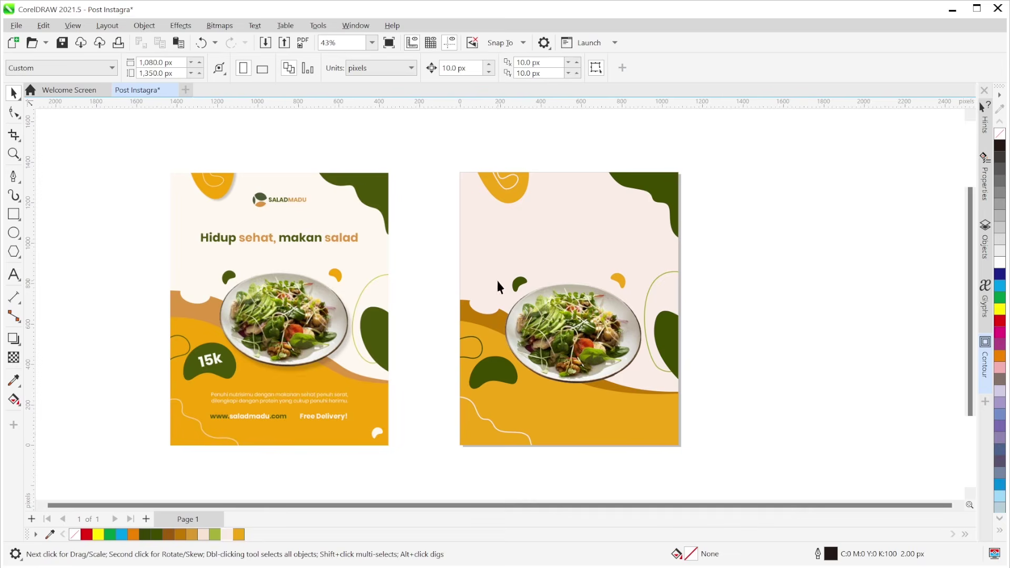
pyautogui.moveTo(516, 287); pyautogui.dragTo(658, 422)
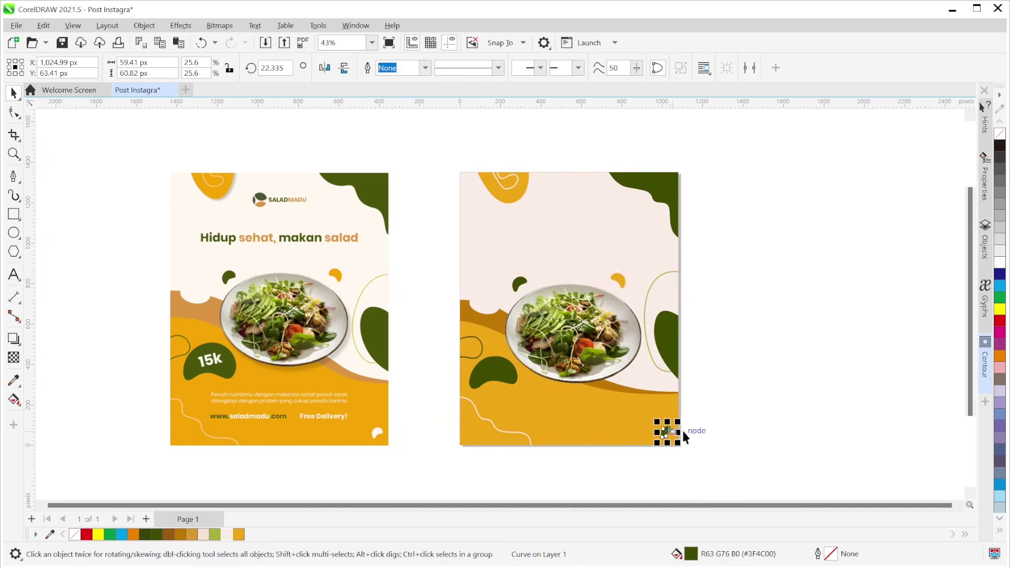
pyautogui.click(225, 536)
pyautogui.click(797, 359)
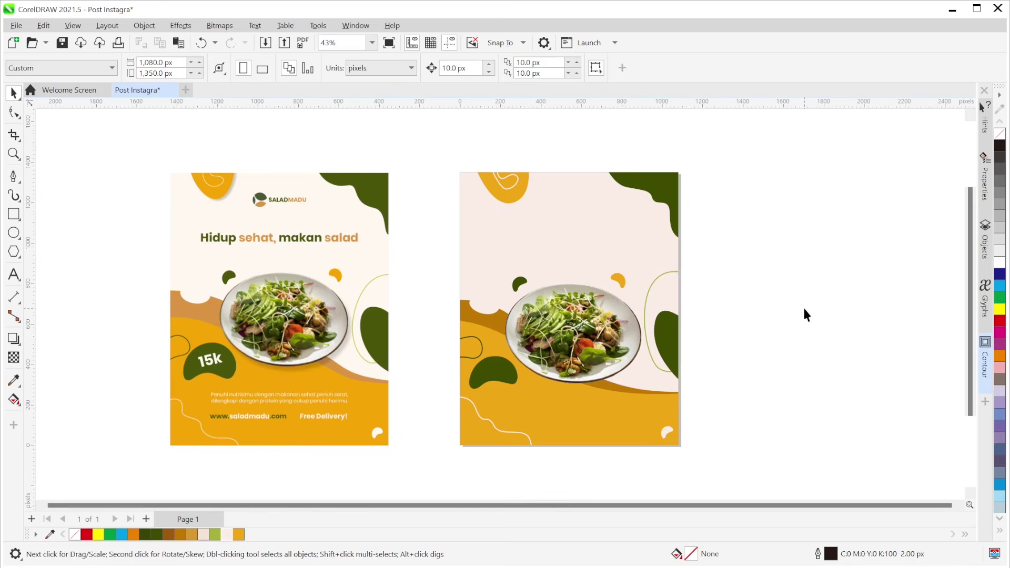
# Add the headline text "Hidup sehat, makan salad" and place it across the page above the plate.
pyautogui.click(14, 274)
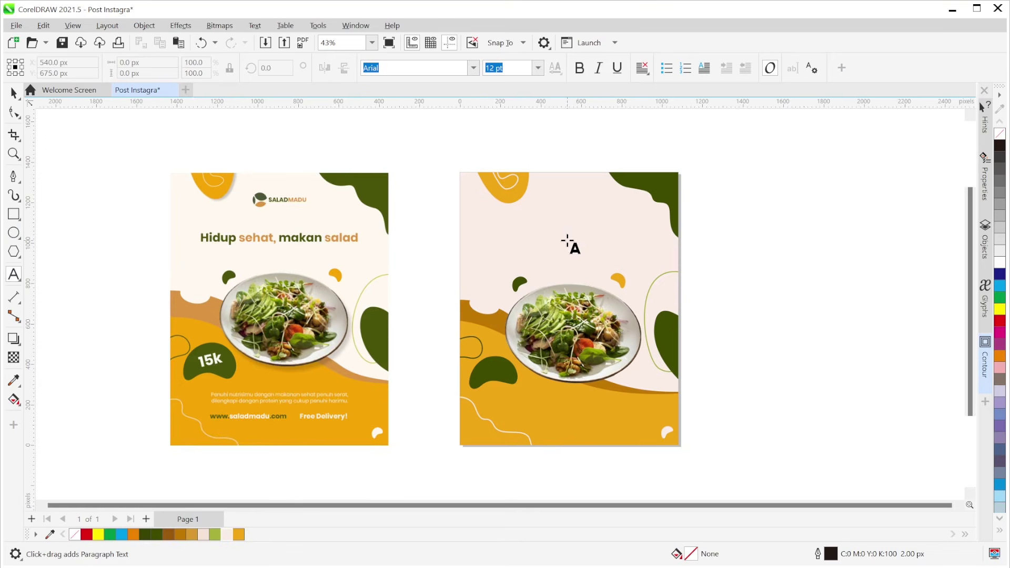
pyautogui.click(568, 238)
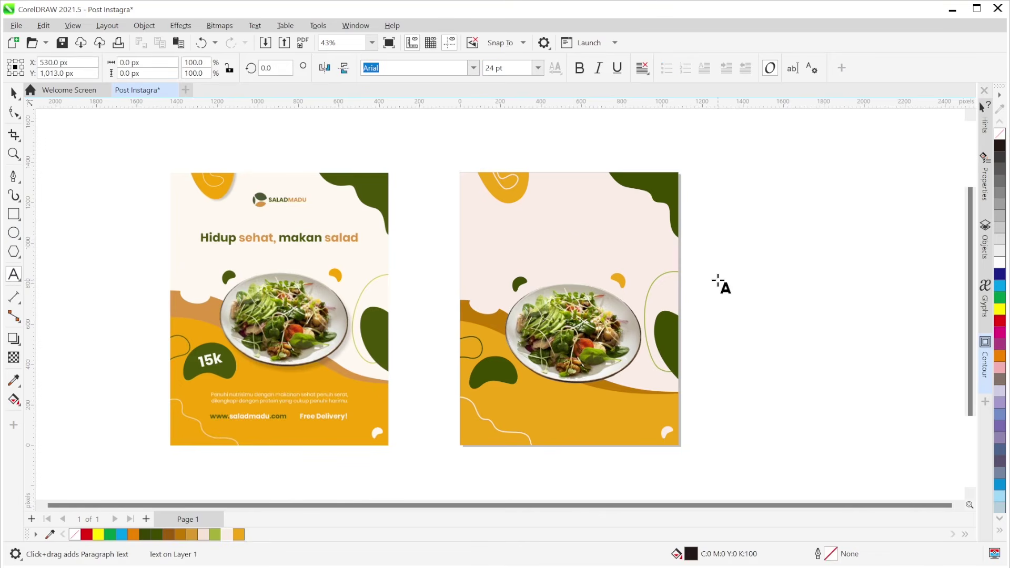
pyautogui.write('Hidup')
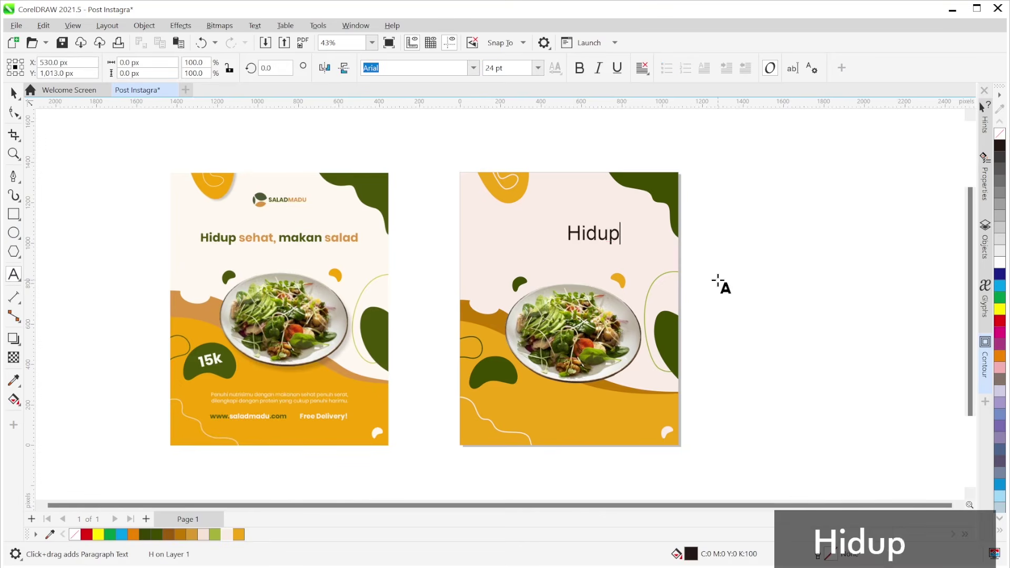
pyautogui.write(' sehat, ')
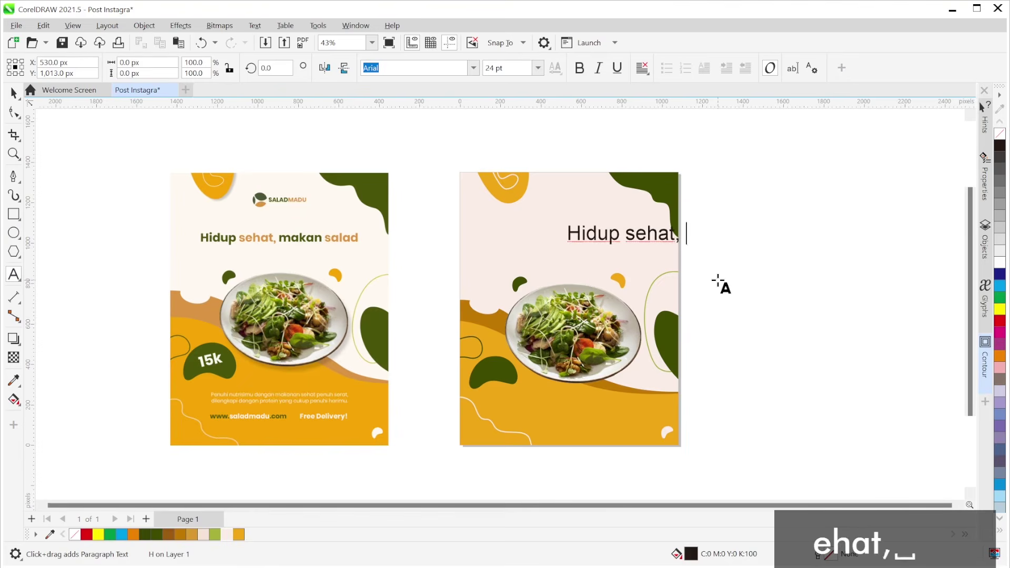
pyautogui.write('makan salad')
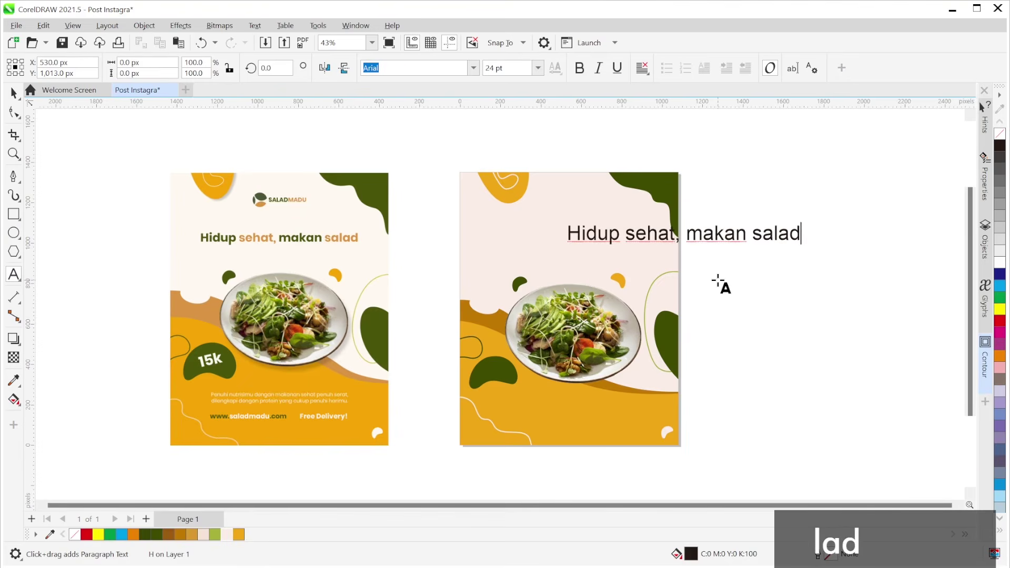
pyautogui.press('Escape')
pyautogui.click(13, 95)
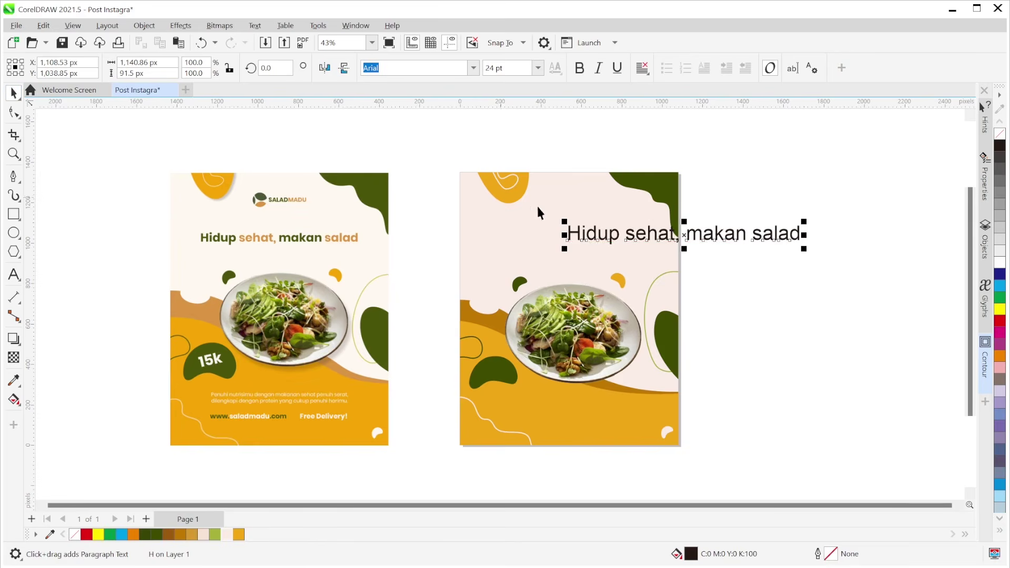
pyautogui.moveTo(651, 237); pyautogui.dragTo(536, 244)
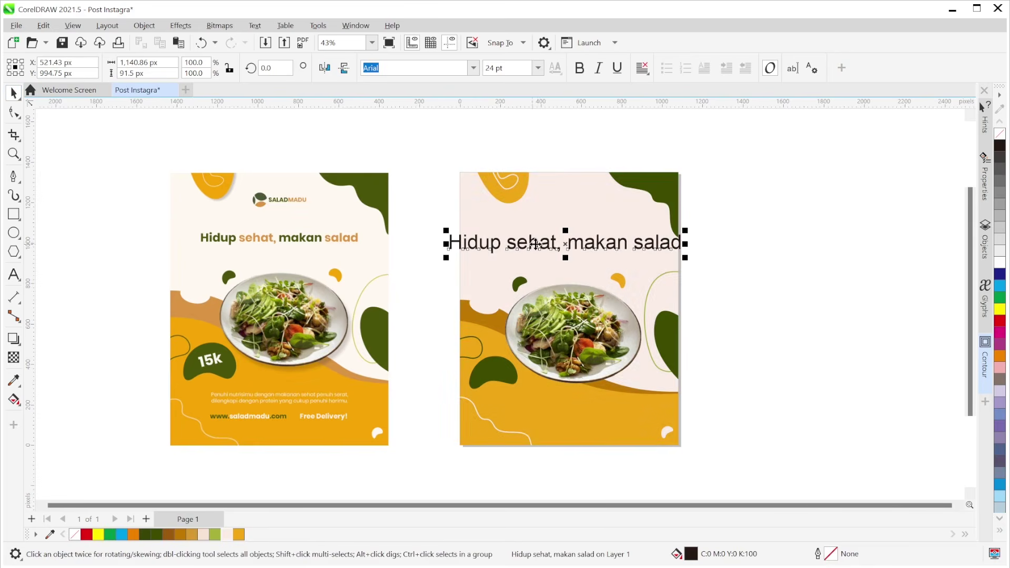
# Set the headline's font to Poppins and make it bold.
pyautogui.click(474, 68)
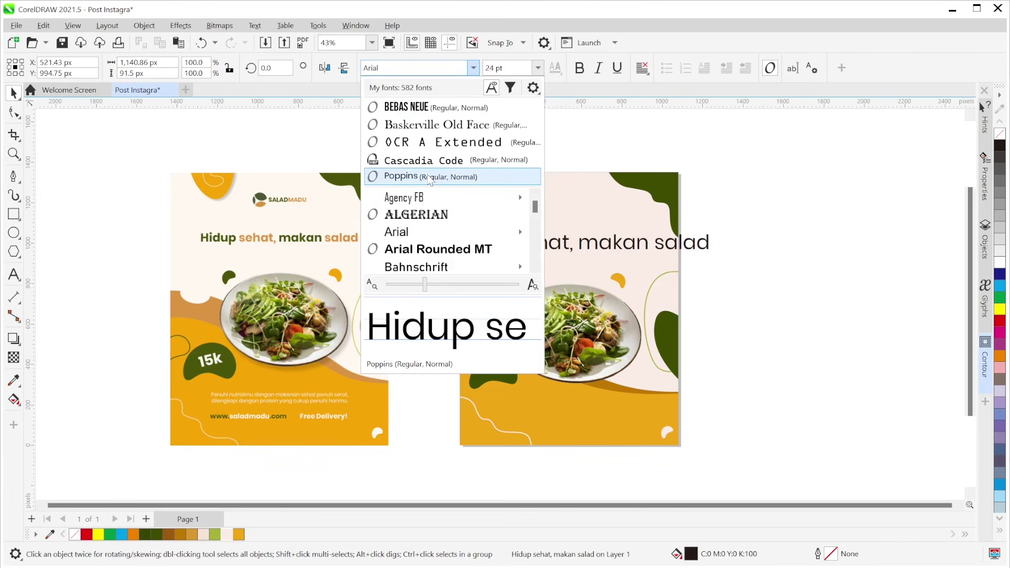
pyautogui.click(473, 177)
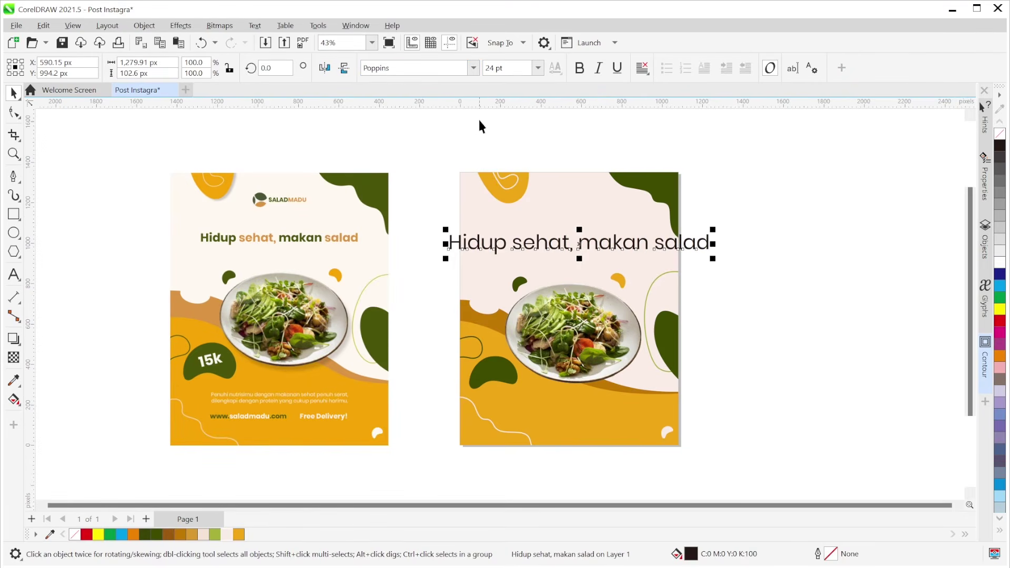
pyautogui.click(579, 68)
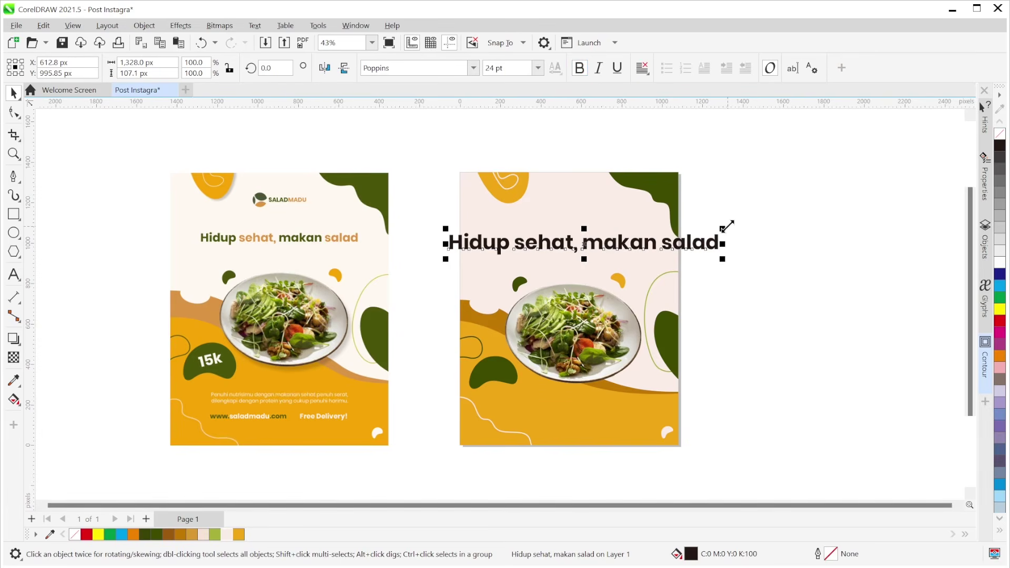
pyautogui.moveTo(722, 229); pyautogui.dragTo(676, 288)
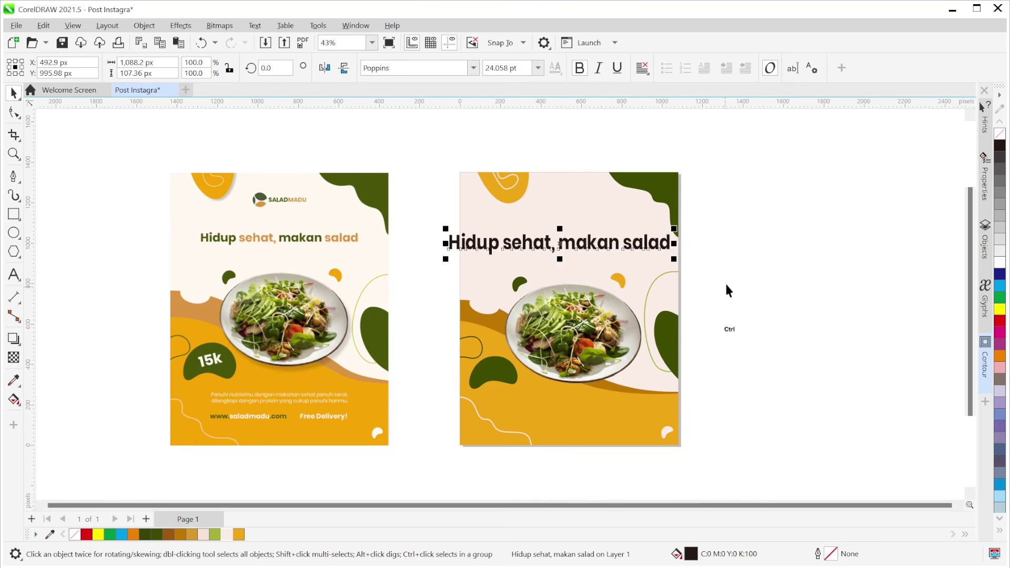
pyautogui.hotkey('ctrl', 'z')
pyautogui.hotkey('ctrl', 'z')
# Scale the headline proportionally down to about 759 by 61 px and position it roughly centered above the plate.
pyautogui.moveTo(698, 242); pyautogui.dragTo(712, 235)
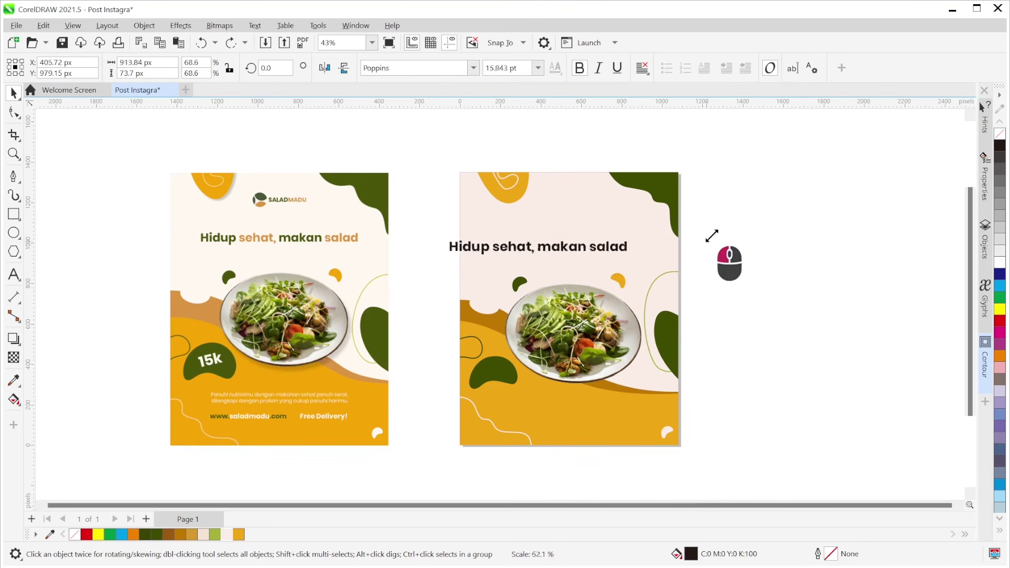
pyautogui.moveTo(578, 246); pyautogui.dragTo(615, 253)
pyautogui.moveTo(684, 263); pyautogui.dragTo(649, 286)
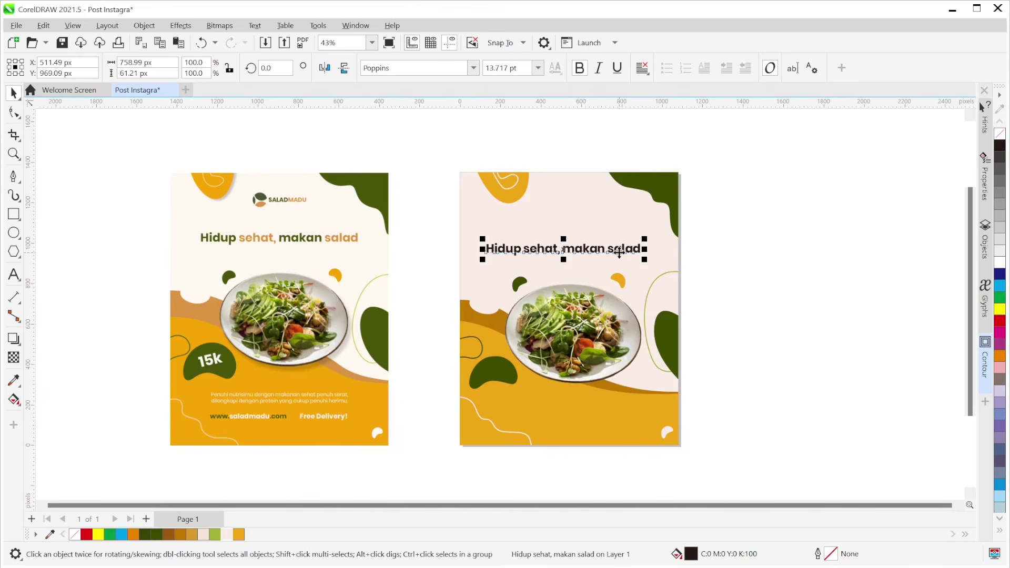
# Center the headline horizontally on the page's background rectangle.
pyautogui.click(721, 249)
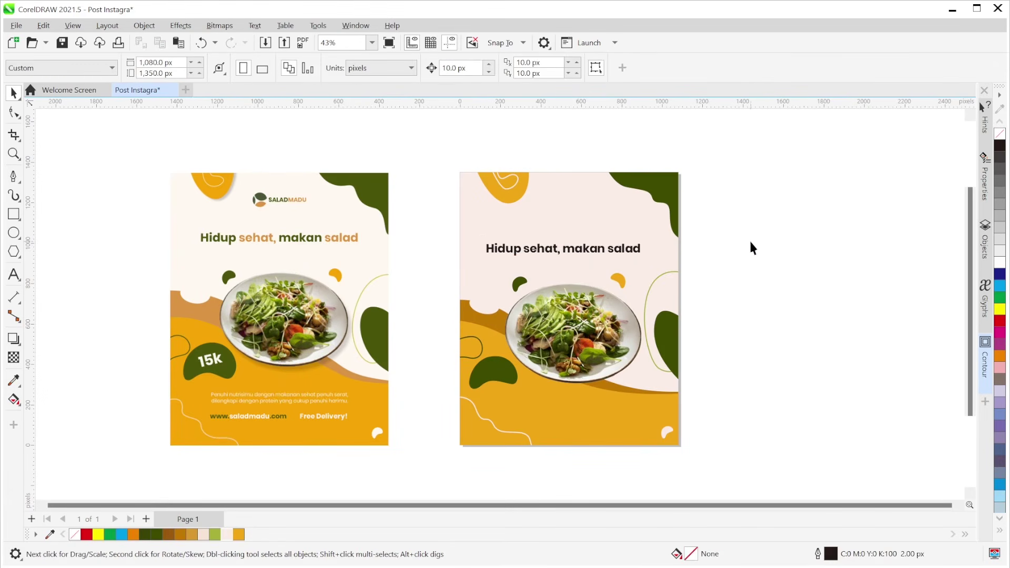
pyautogui.click(633, 253)
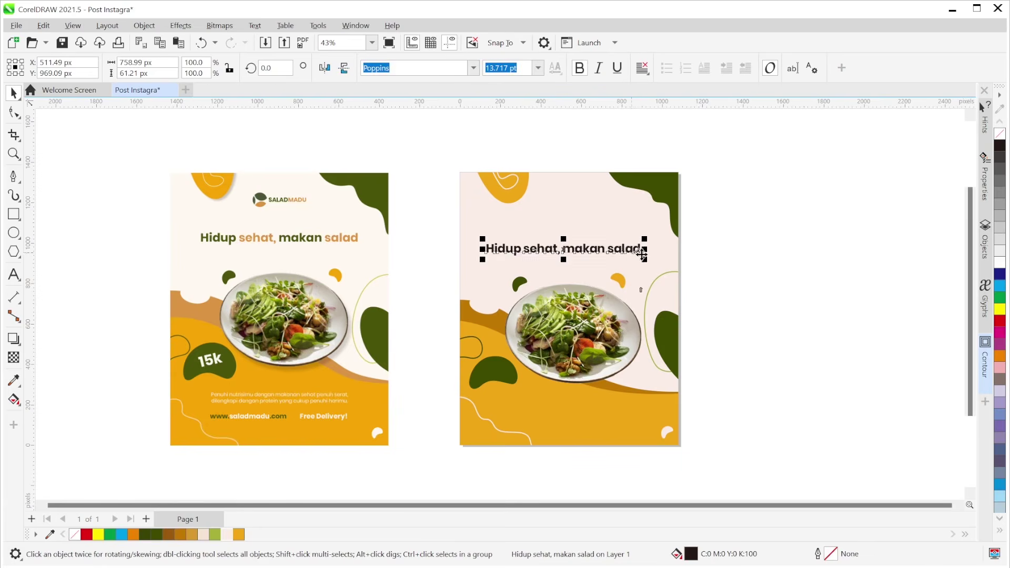
pyautogui.keyDown('shift'); pyautogui.click(595, 220); pyautogui.keyUp('shift')
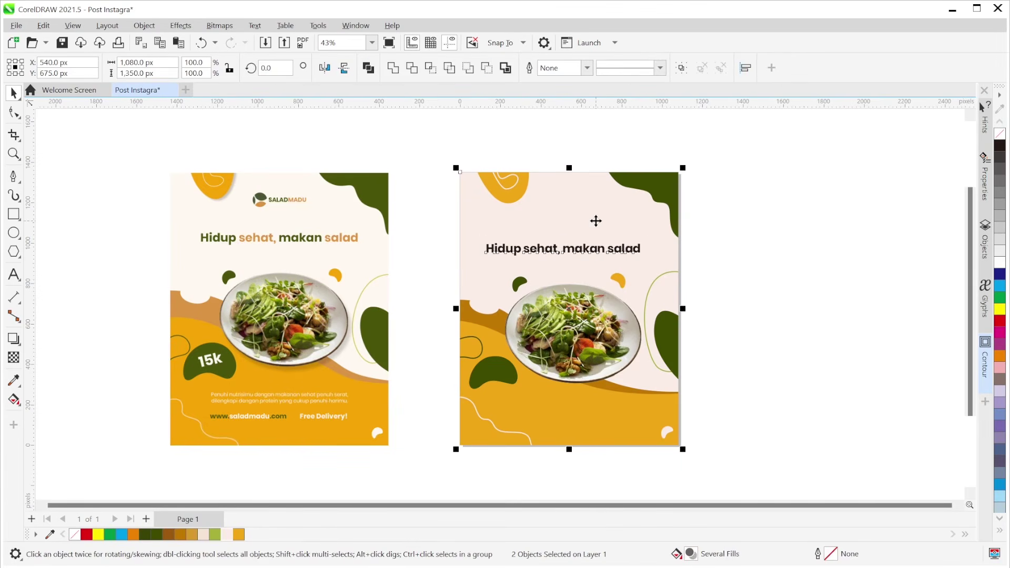
pyautogui.press('c')
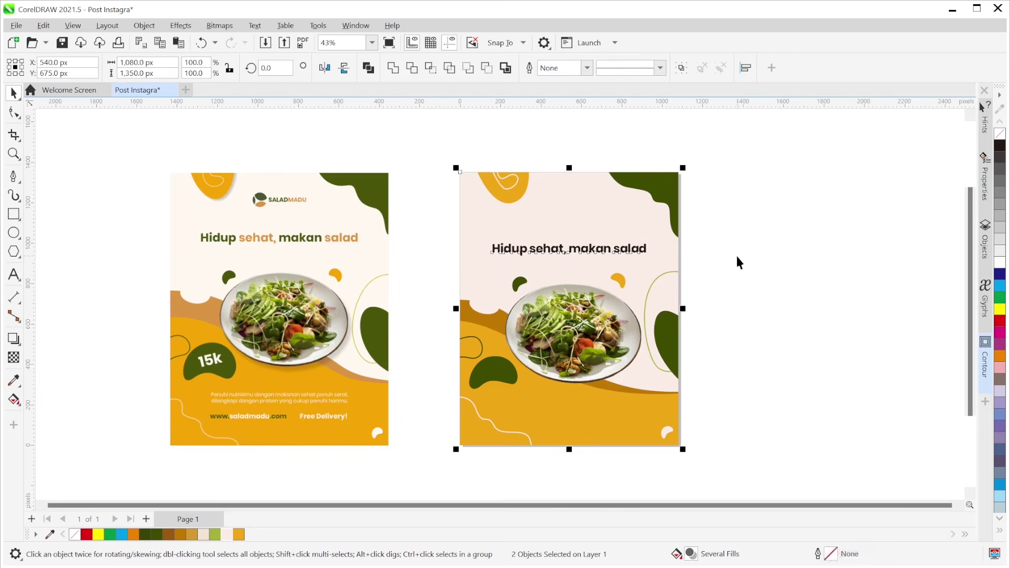
pyautogui.click(757, 265)
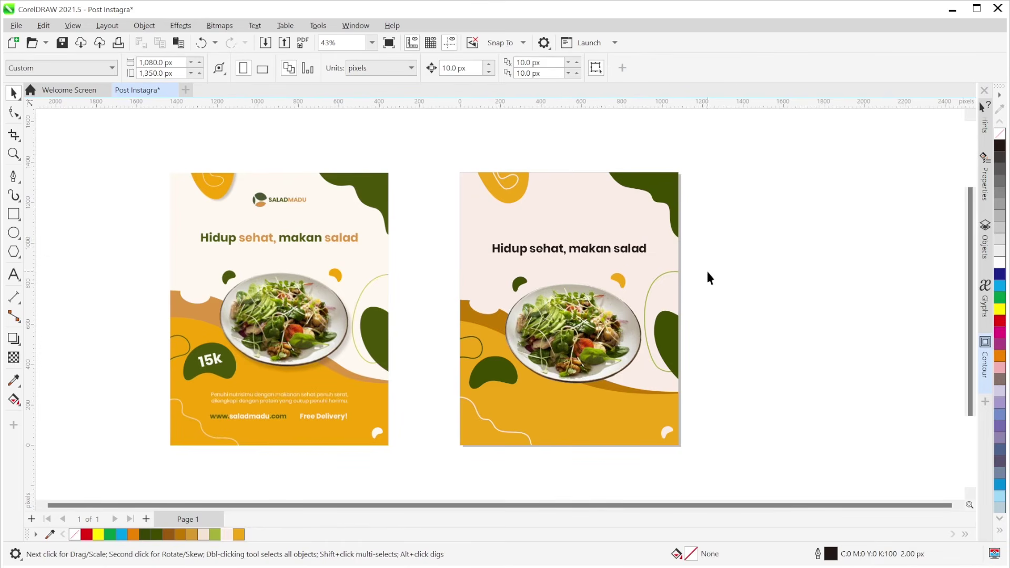
# Fill the whole headline with dark green #394504.
pyautogui.click(551, 250)
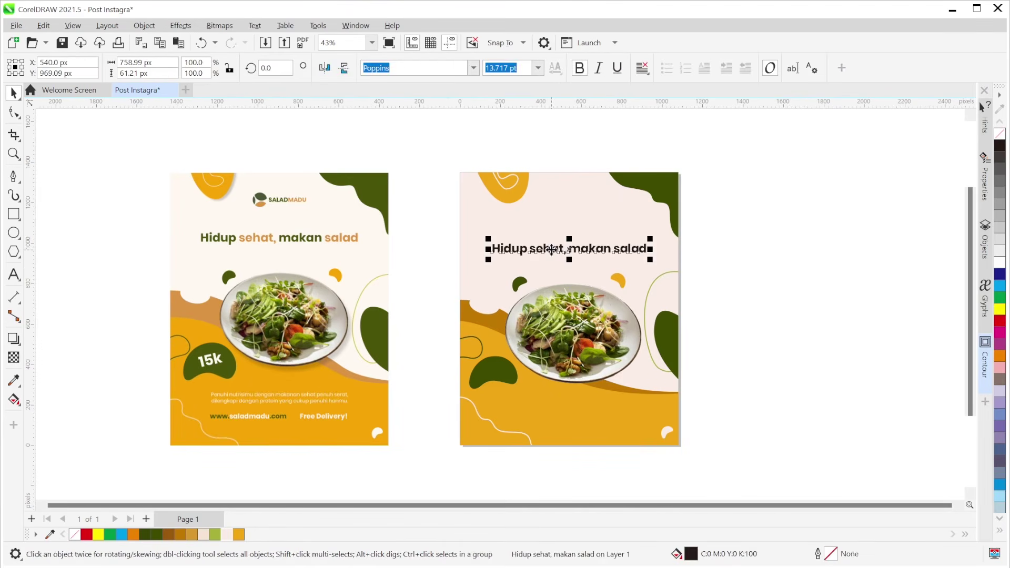
pyautogui.click(156, 536)
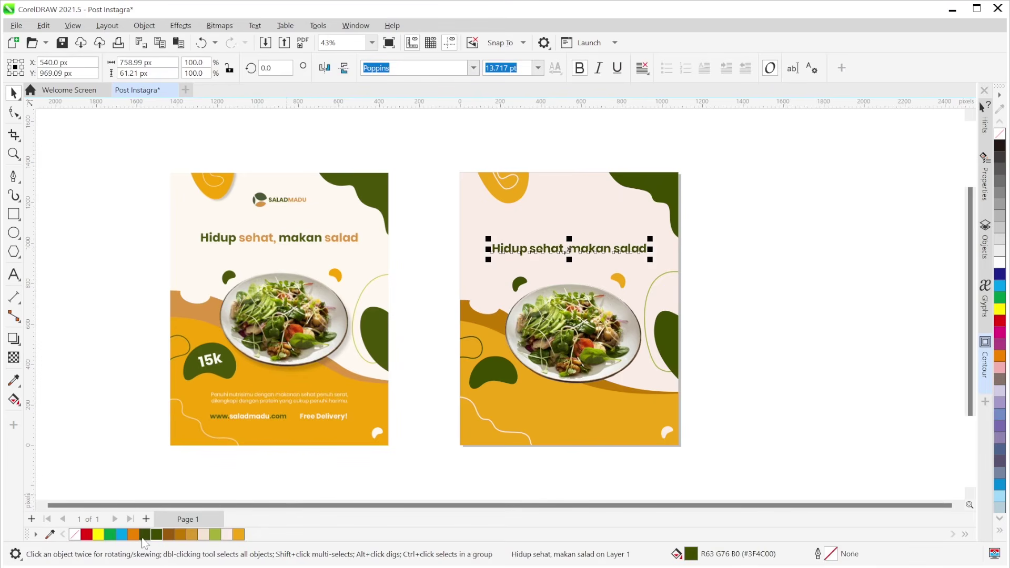
pyautogui.click(779, 292)
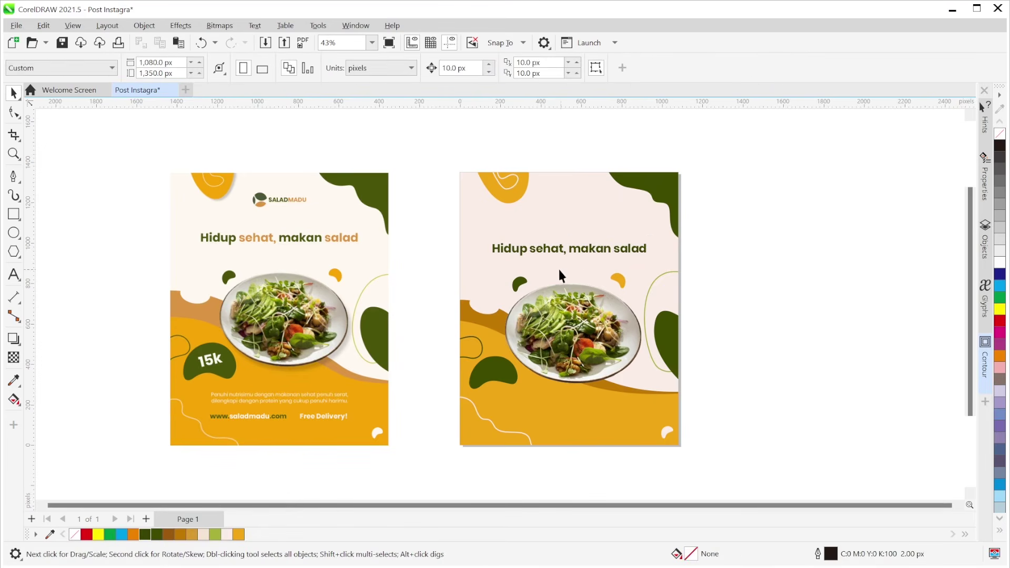
# Recolor the headline words "sehat," and "salad" in orange-yellow #F0A616.
pyautogui.doubleClick(535, 249)
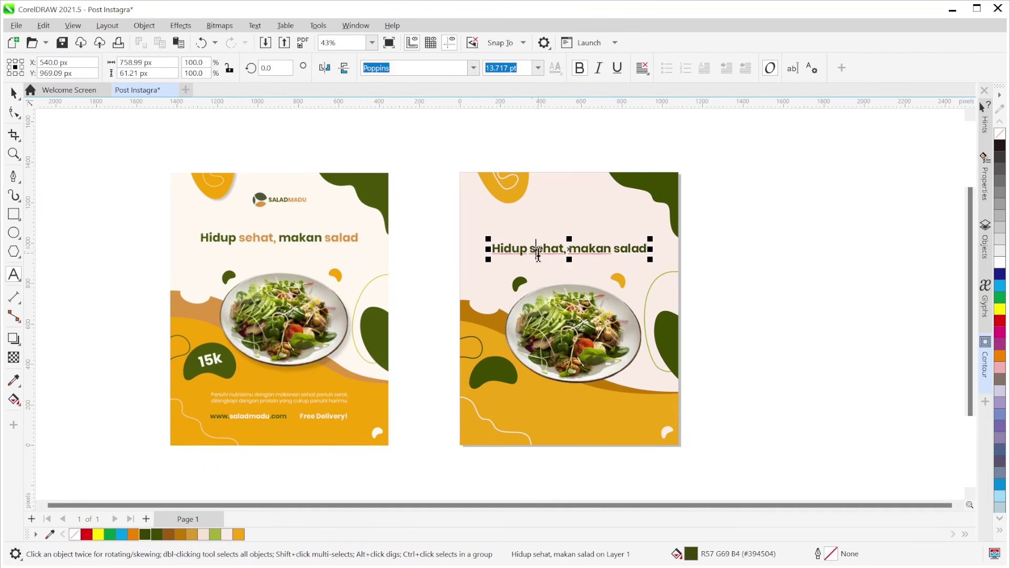
pyautogui.moveTo(529, 249); pyautogui.dragTo(567, 250)
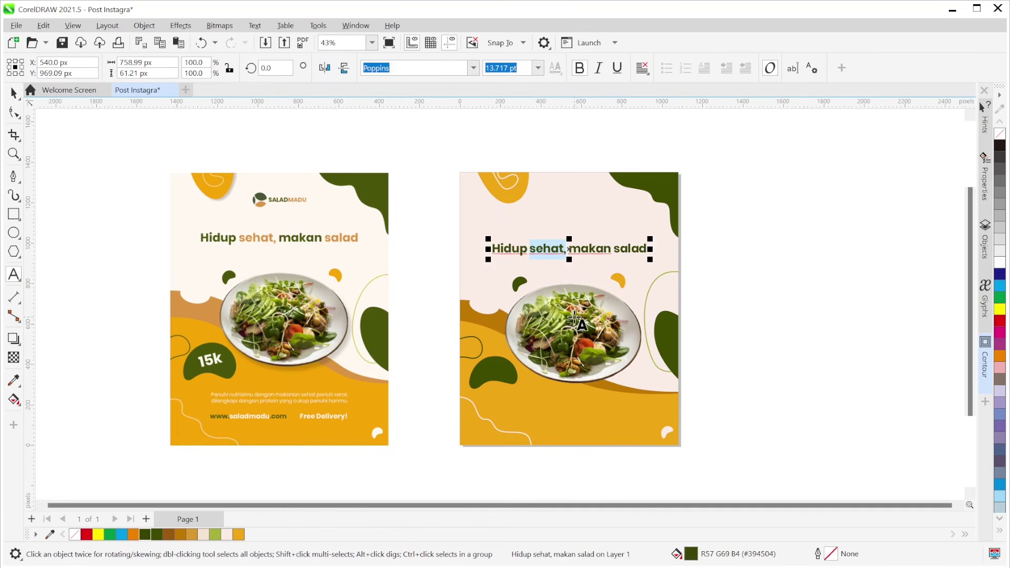
pyautogui.click(237, 535)
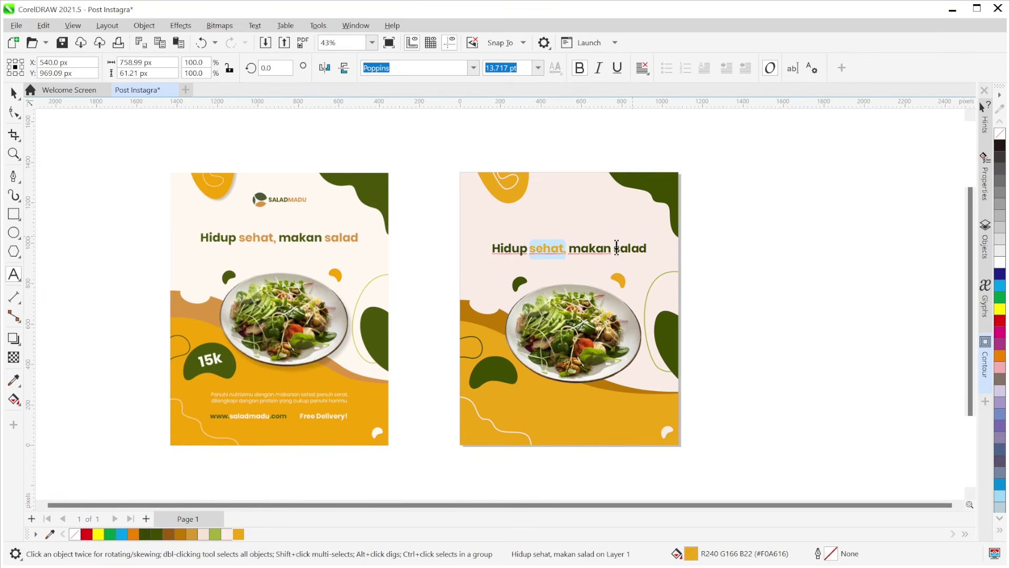
pyautogui.moveTo(617, 248); pyautogui.dragTo(647, 251)
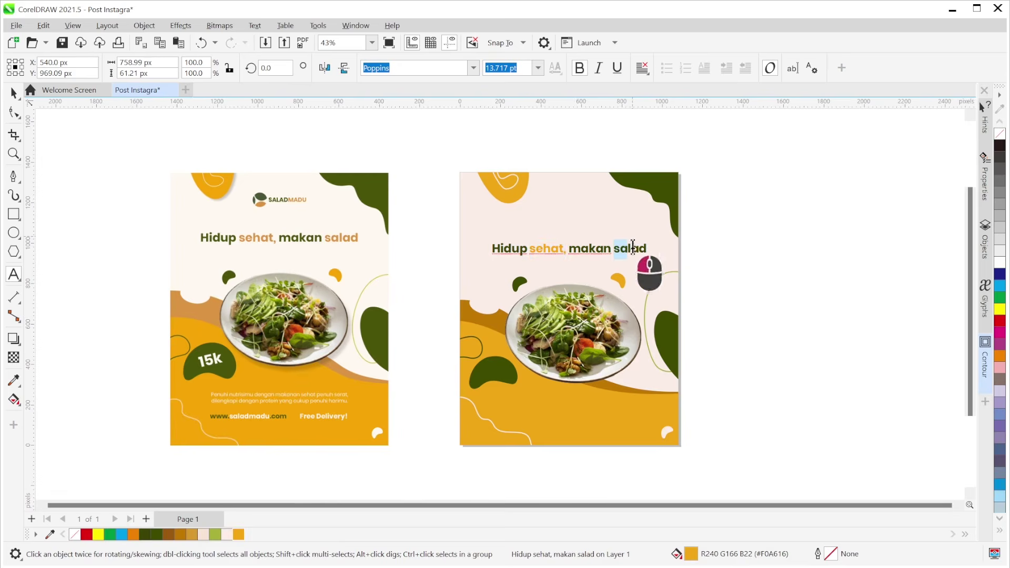
pyautogui.click(239, 535)
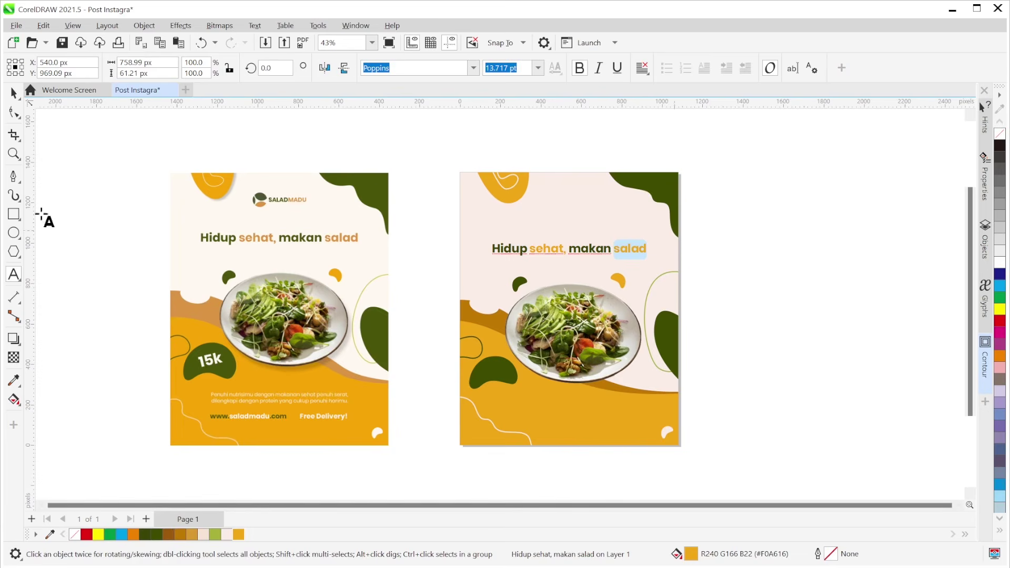
pyautogui.click(13, 93)
pyautogui.click(561, 224)
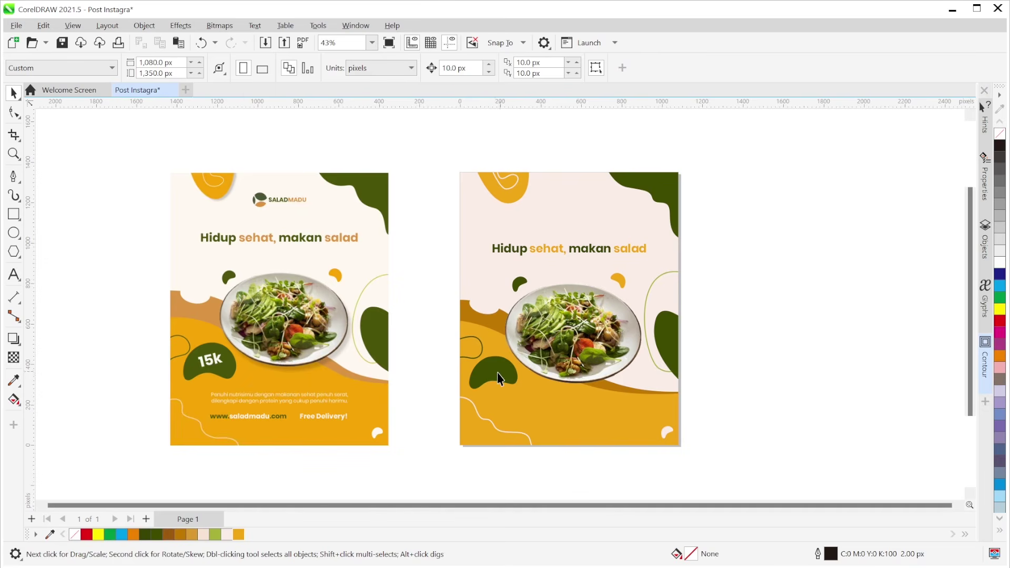
# Add the price text "15k" on the large green bean beside the plate.
pyautogui.click(14, 274)
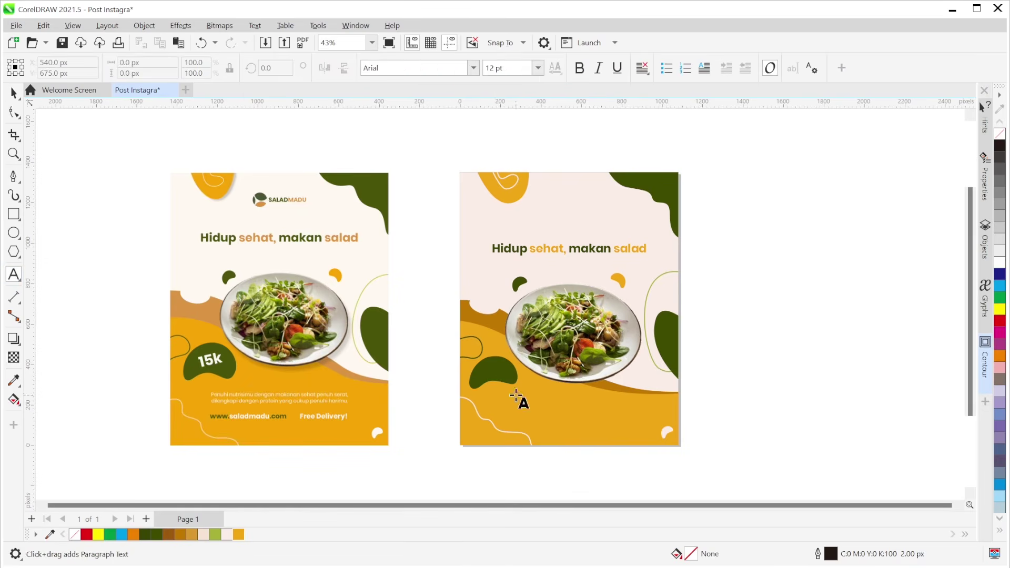
pyautogui.click(481, 376)
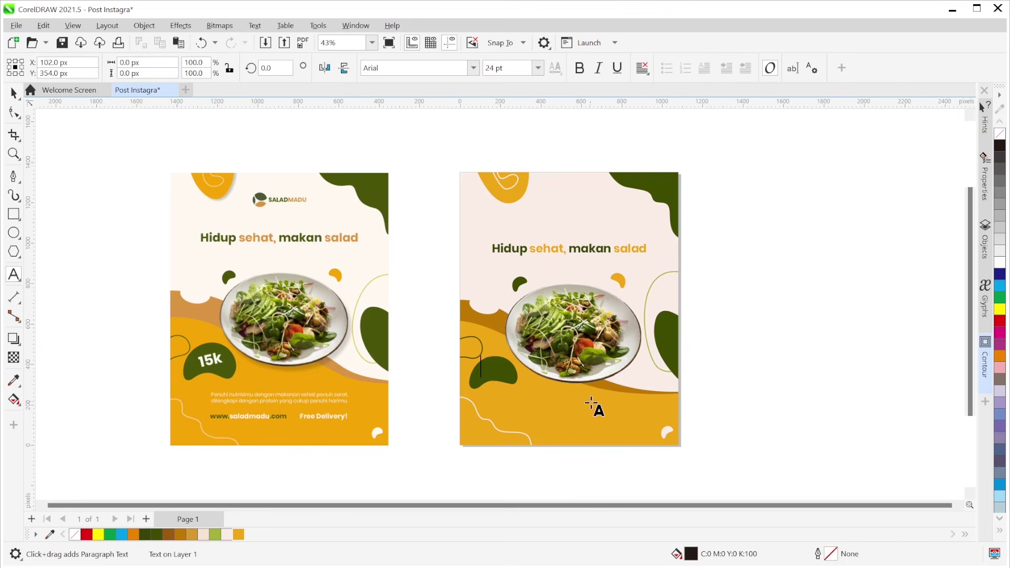
pyautogui.write('15')
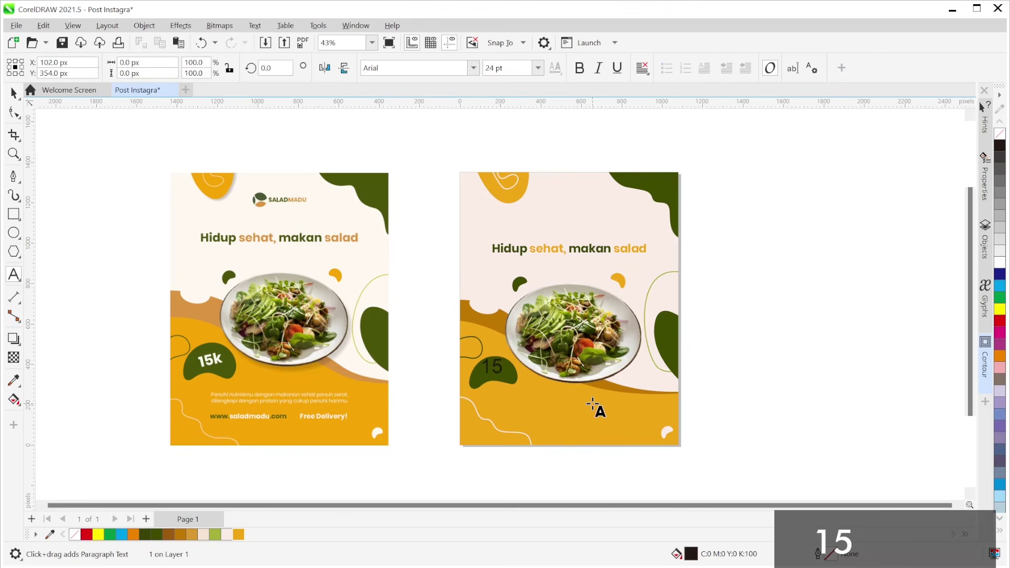
pyautogui.write('k')
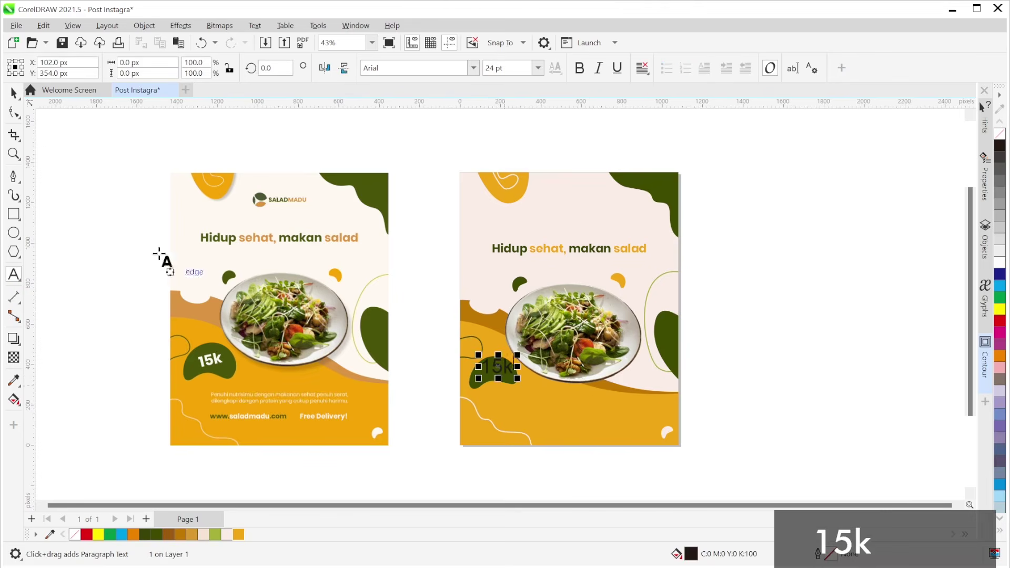
pyautogui.click(13, 93)
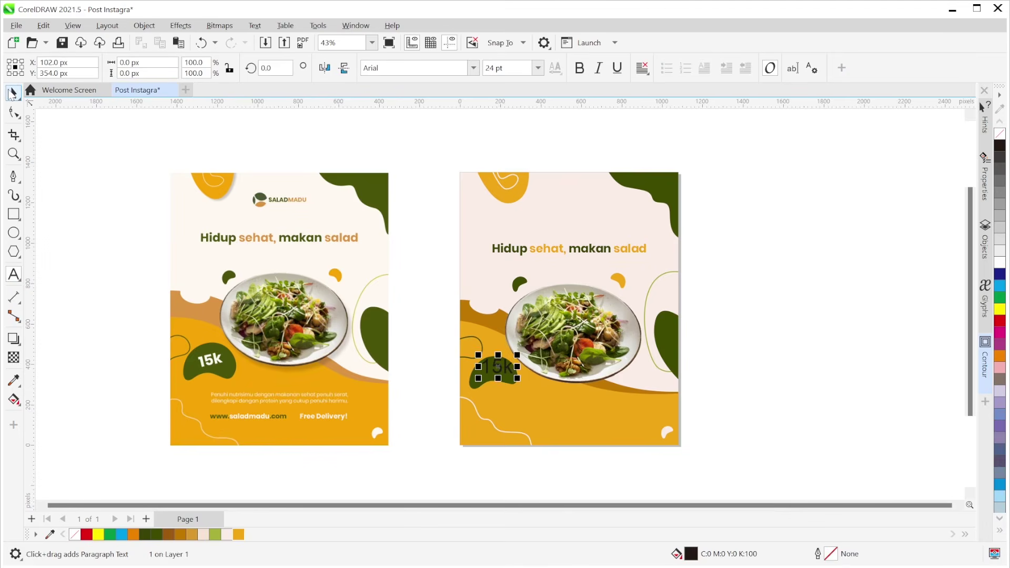
# Set the price text's font to Poppins and make it bold.
pyautogui.click(473, 68)
pyautogui.click(404, 107)
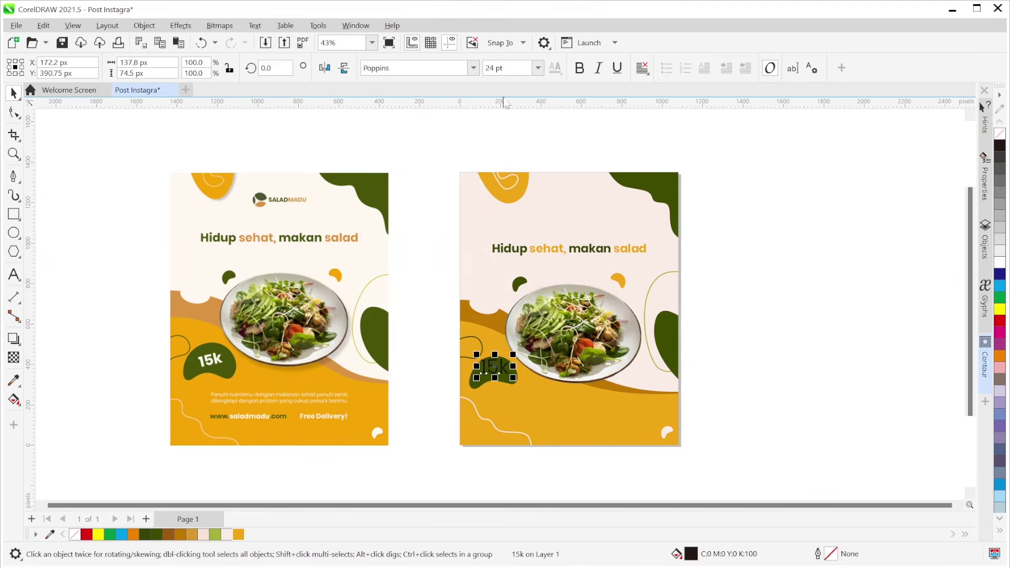
pyautogui.click(580, 68)
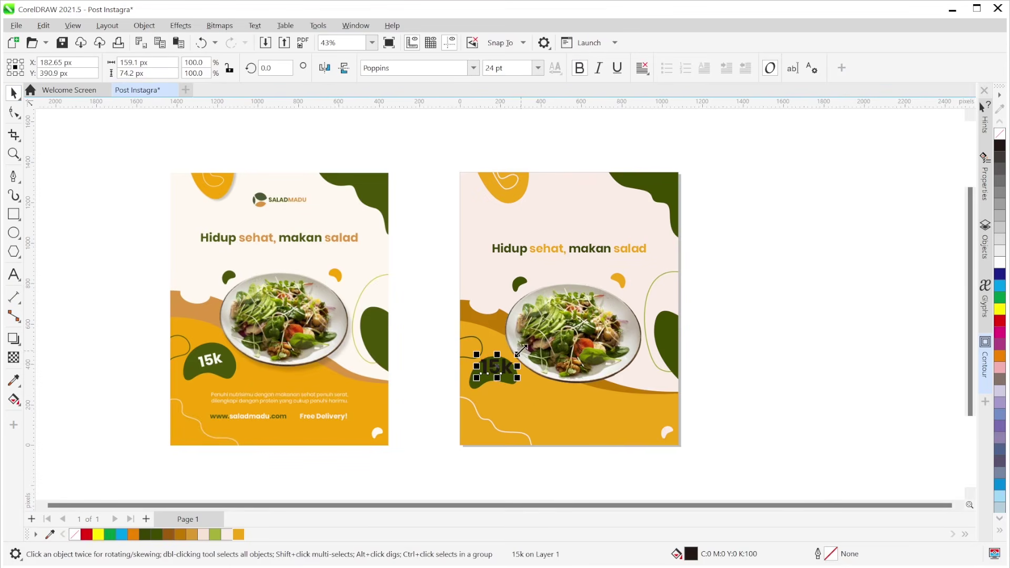
# Scale the price text to about 130 by 78 px, rotate it about 17.7 degrees and fit it within the green bean.
pyautogui.moveTo(520, 353); pyautogui.dragTo(534, 382)
pyautogui.click(492, 368)
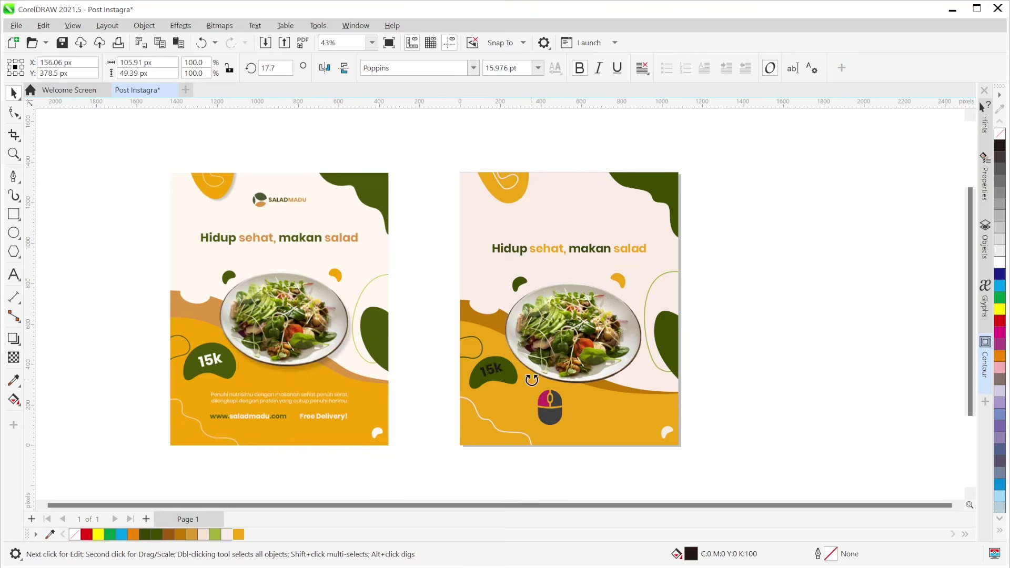
pyautogui.click(501, 375)
pyautogui.scroll(1, 501, 375)
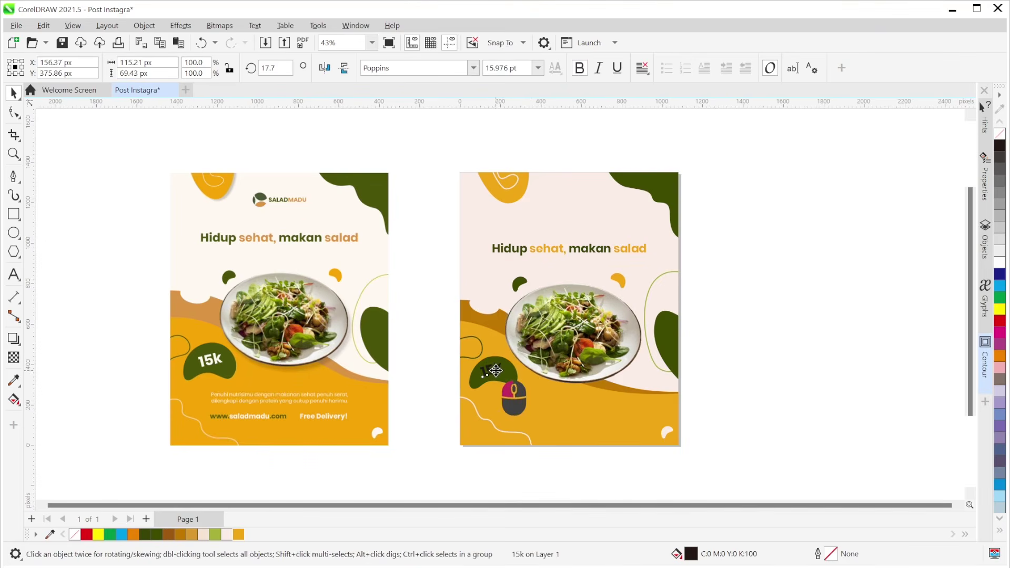
pyautogui.scroll(6, 498, 372)
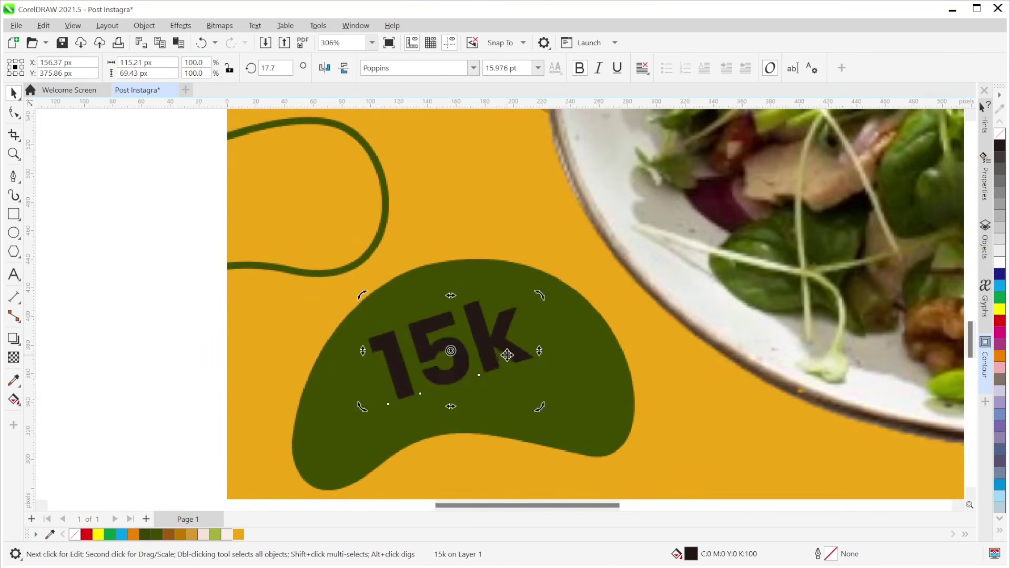
pyautogui.moveTo(538, 405); pyautogui.dragTo(553, 419)
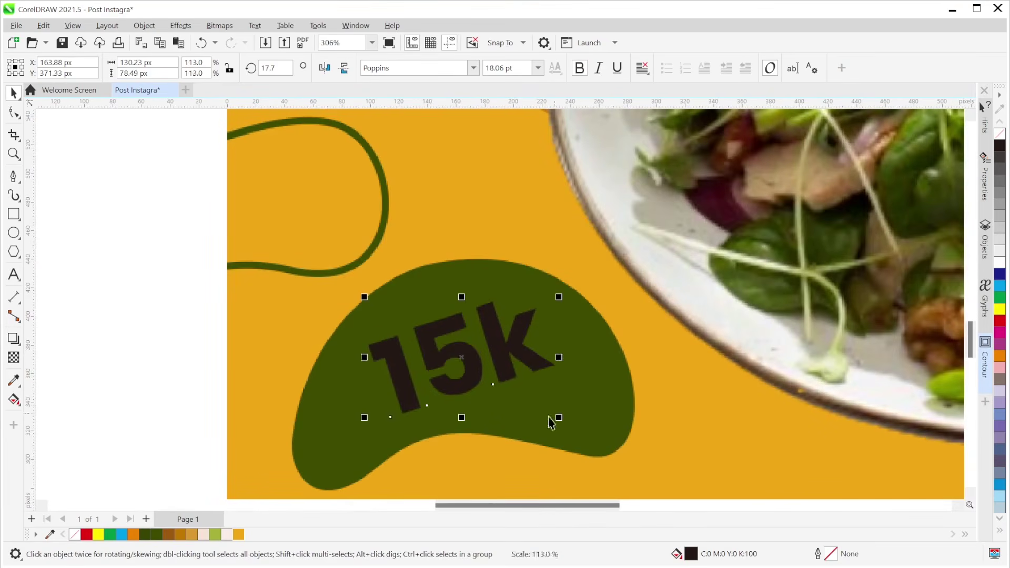
pyautogui.scroll(-3, 496, 378)
pyautogui.scroll(-3, 496, 378)
pyautogui.scroll(1, 484, 395)
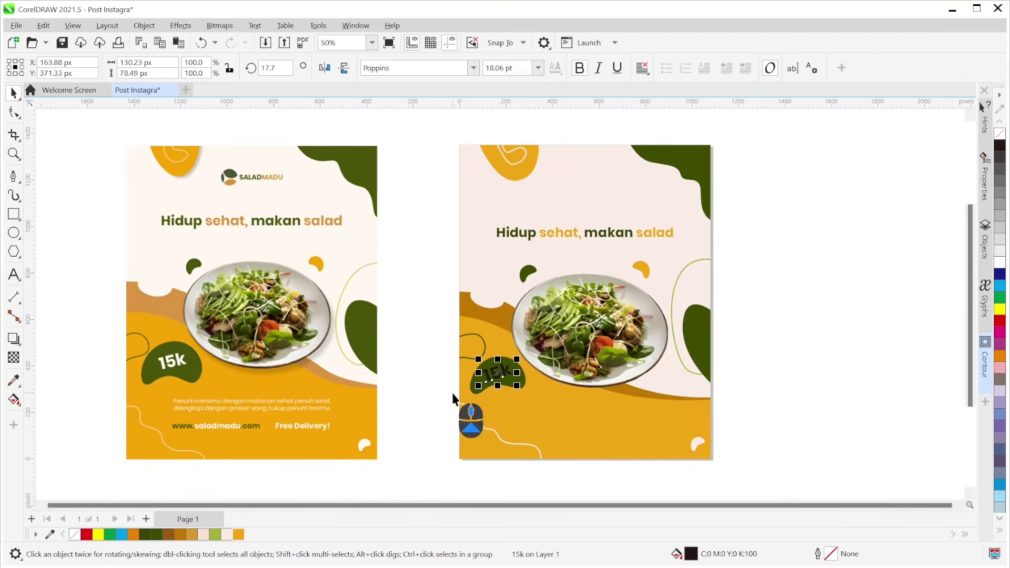
# Fill the "15k" price text with pale cream #FAEEE7.
pyautogui.click(226, 534)
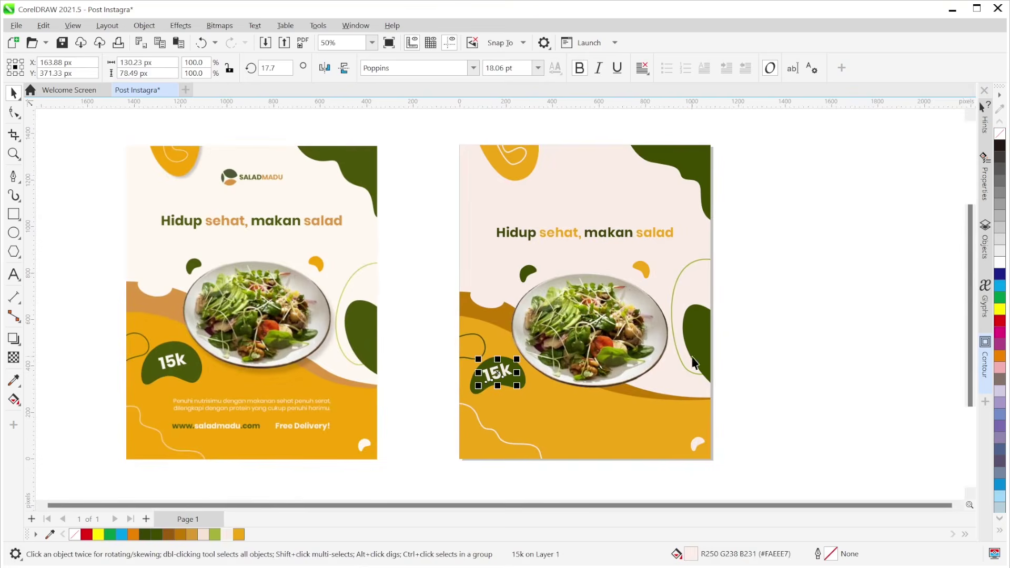
pyautogui.click(767, 351)
pyautogui.moveTo(773, 315); pyautogui.dragTo(778, 328)
pyautogui.scroll(-1, 778, 332)
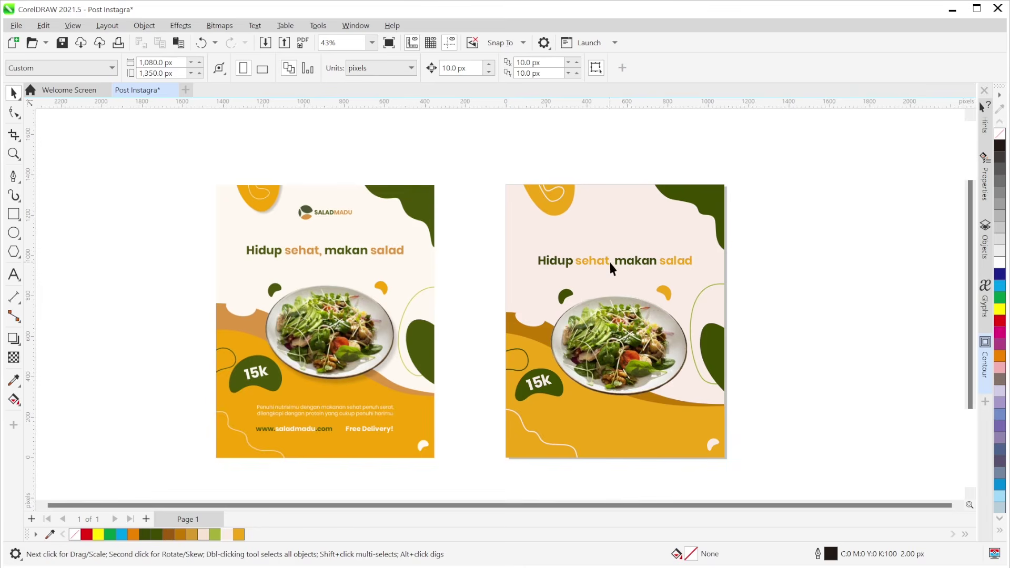
# Add artistic text below the plate with the first description line "Penuhi nutrisimu dengan makanan sehat penuh serat,".
pyautogui.click(14, 275)
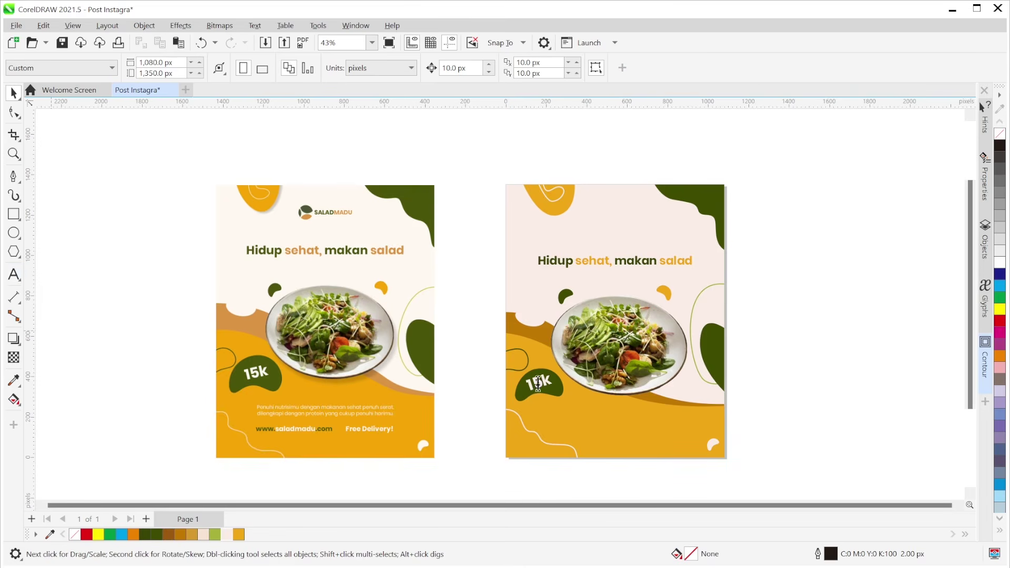
pyautogui.click(606, 416)
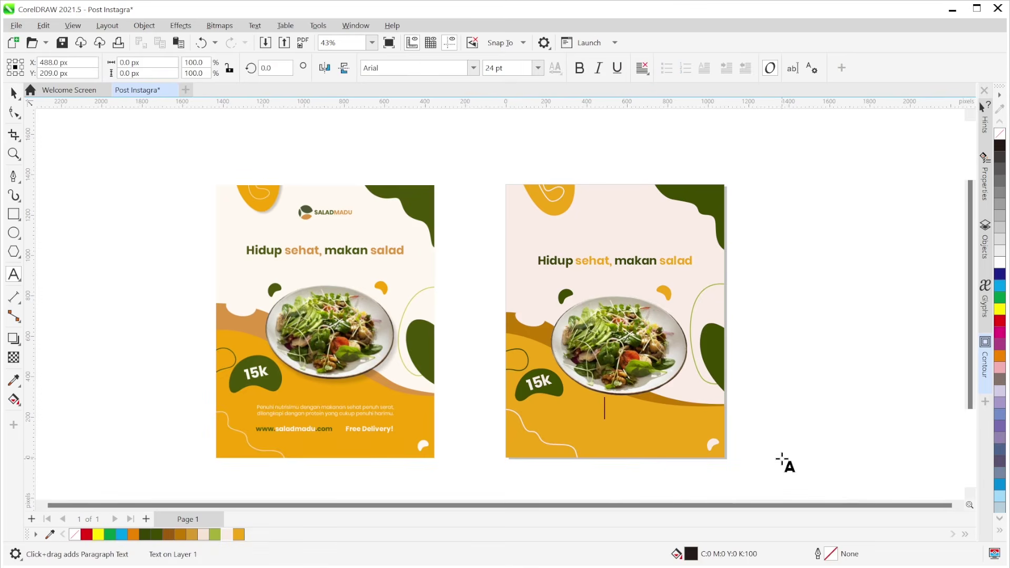
pyautogui.write('Penuhi ')
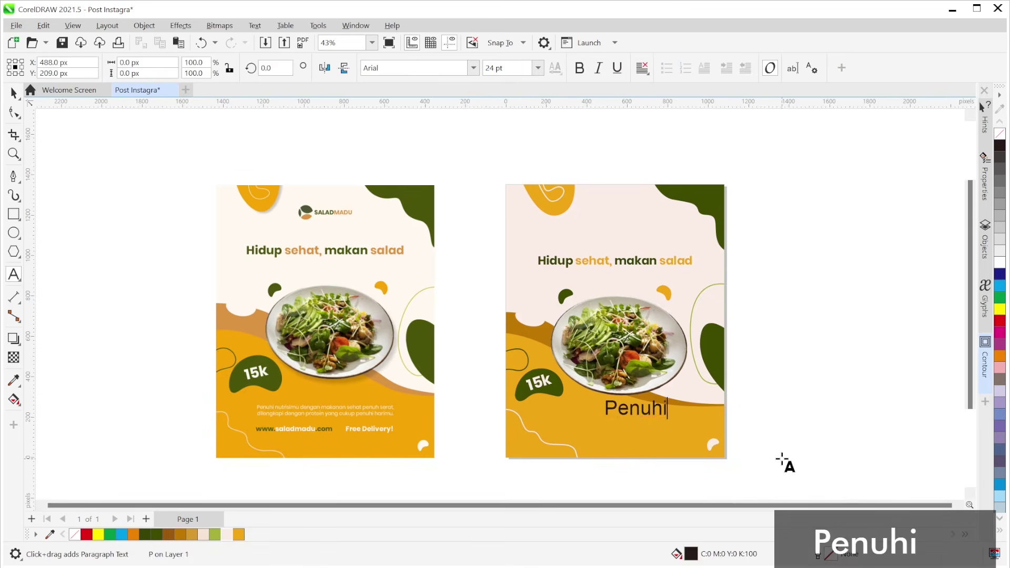
pyautogui.write('nutrisi')
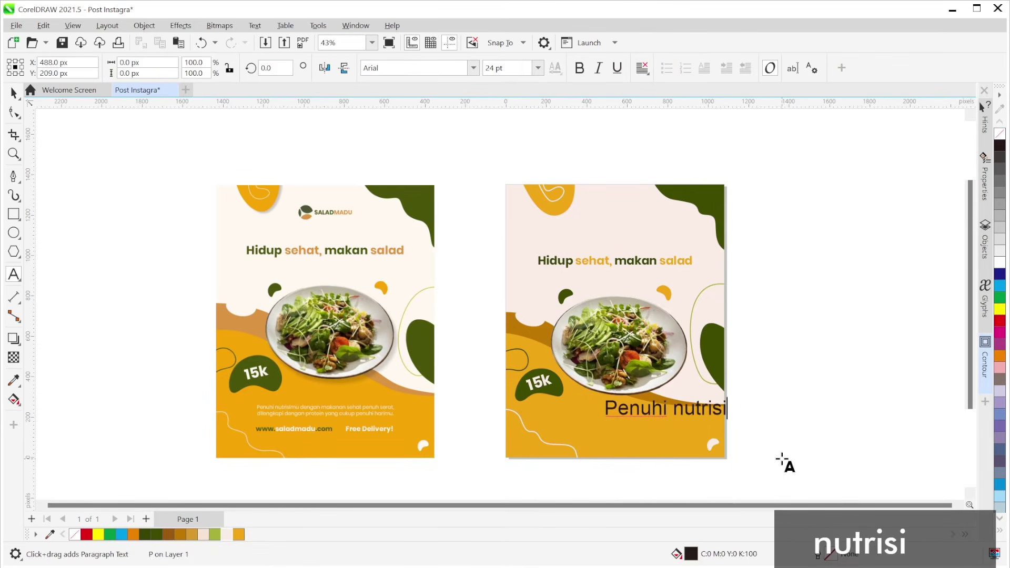
pyautogui.write('mu dengan ')
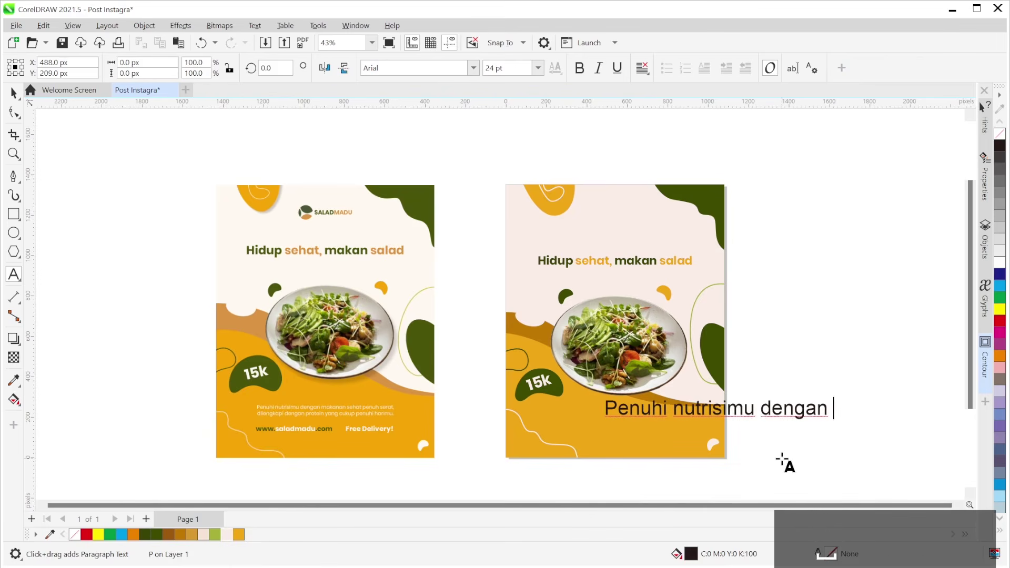
pyautogui.write('makn')
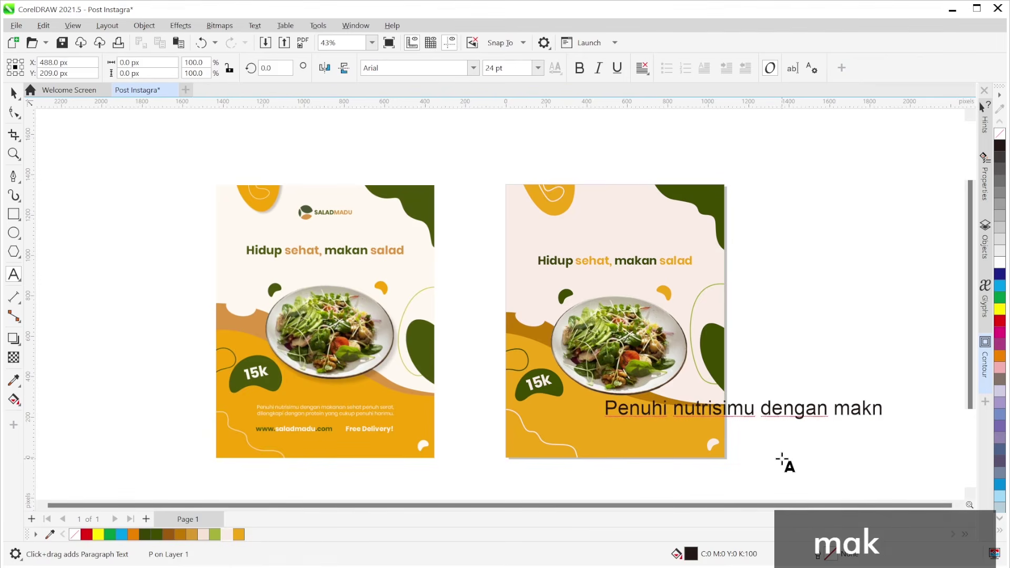
pyautogui.press('BackSpace')
pyautogui.write('anan s')
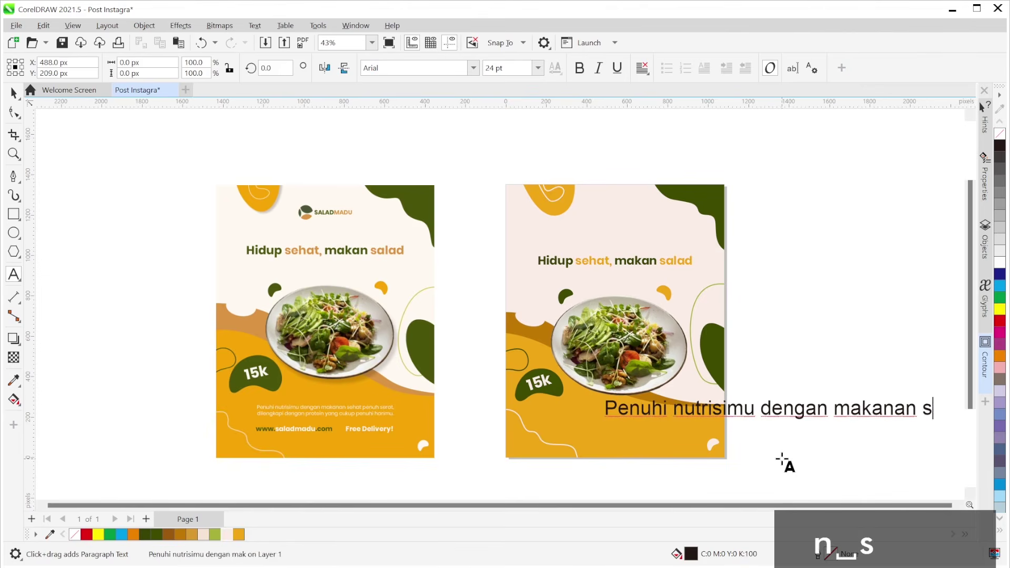
pyautogui.write('ehat')
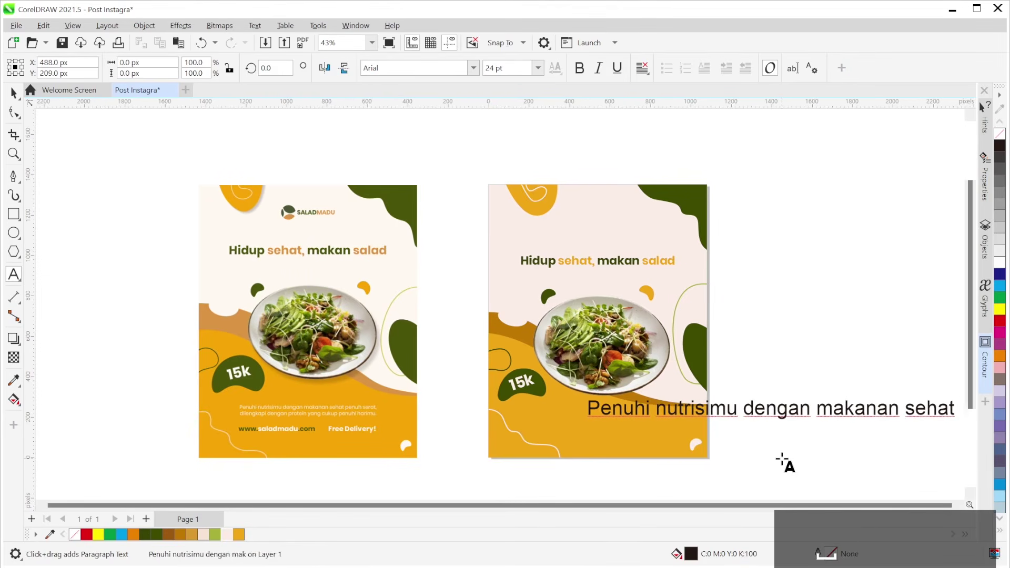
pyautogui.write(' penuh sera')
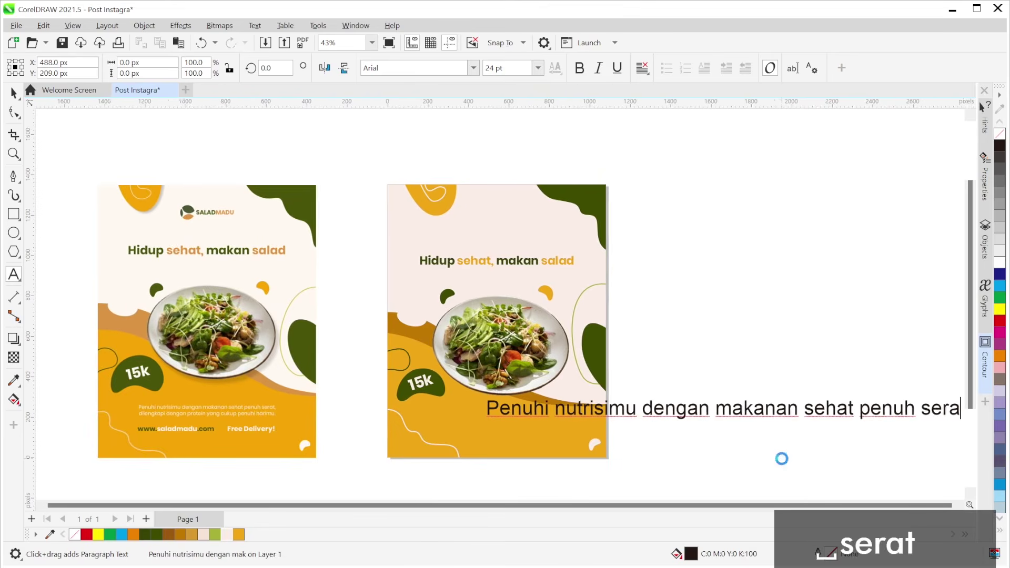
pyautogui.write('t,')
# Add the second description line "dilengkapi dengan protein yang cukup penuhi harimu." and finish the text.
pyautogui.press('Return')
pyautogui.write('dil')
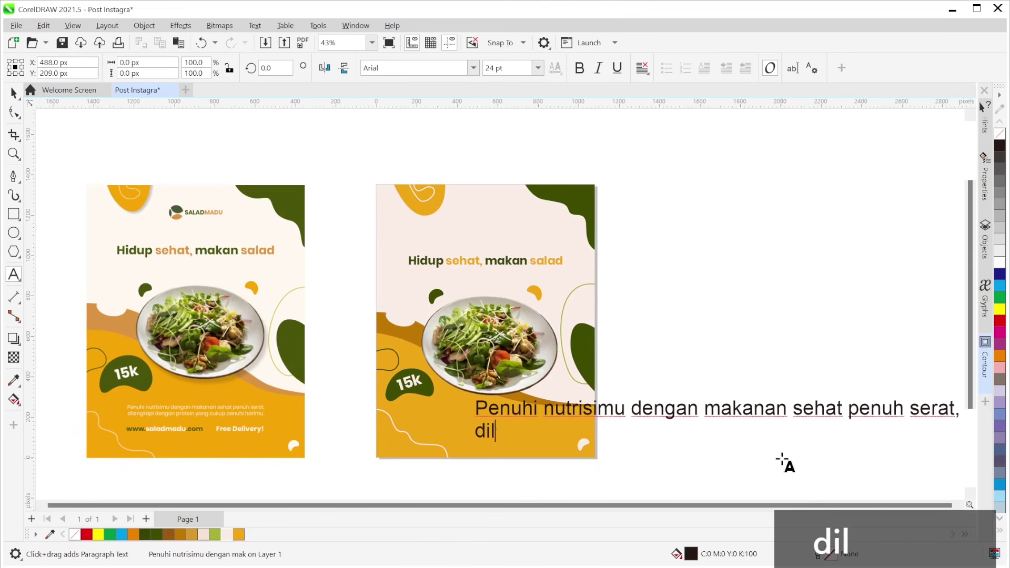
pyautogui.write('engkapi denga')
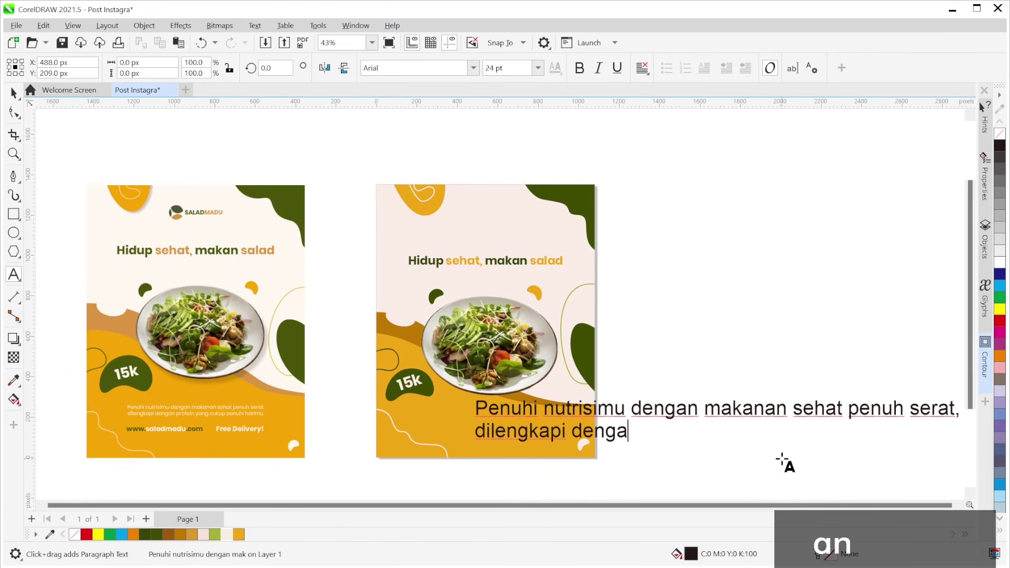
pyautogui.write('n prote')
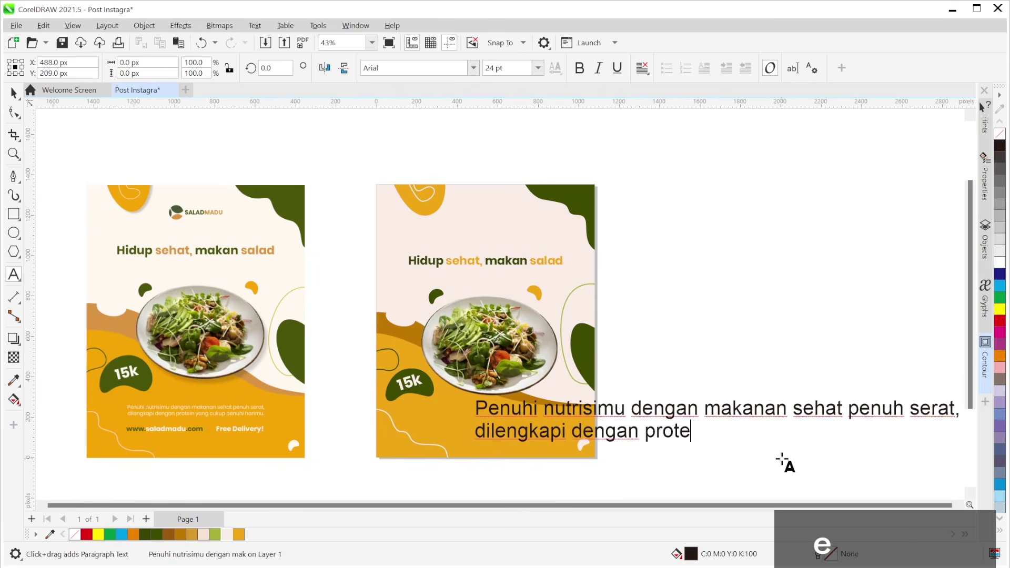
pyautogui.write('in yang ')
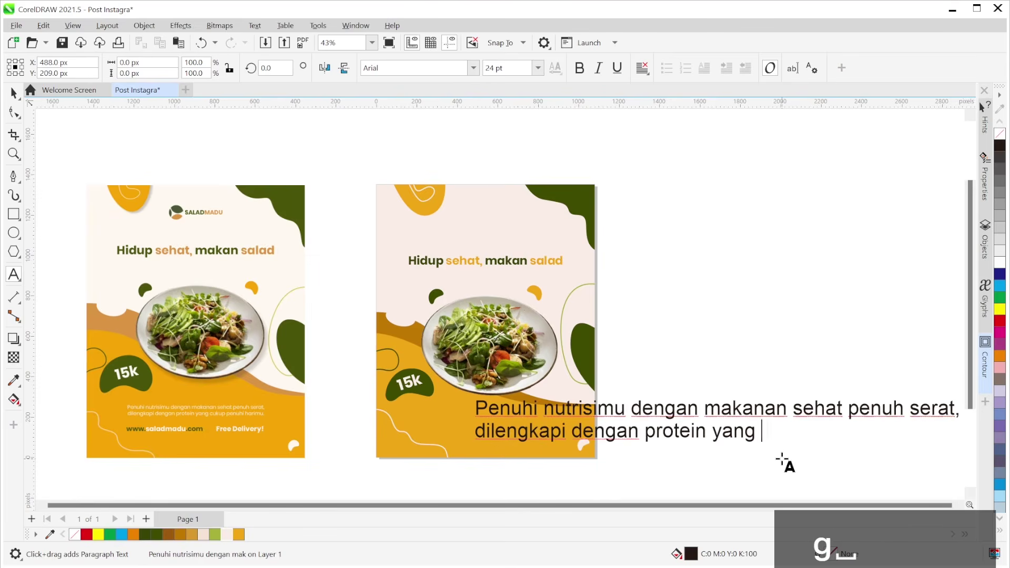
pyautogui.write('cukup penuhi')
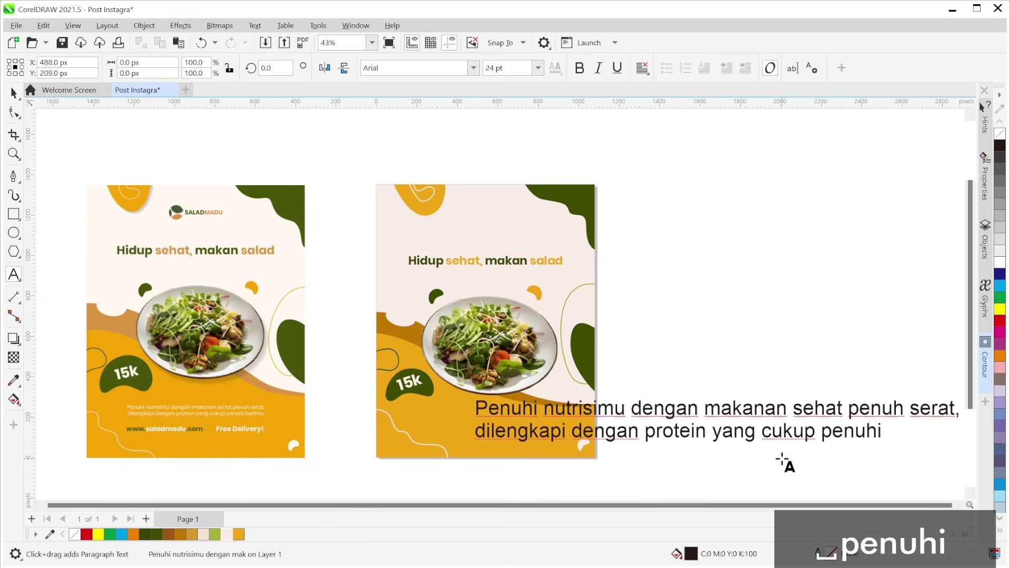
pyautogui.write(' harimu')
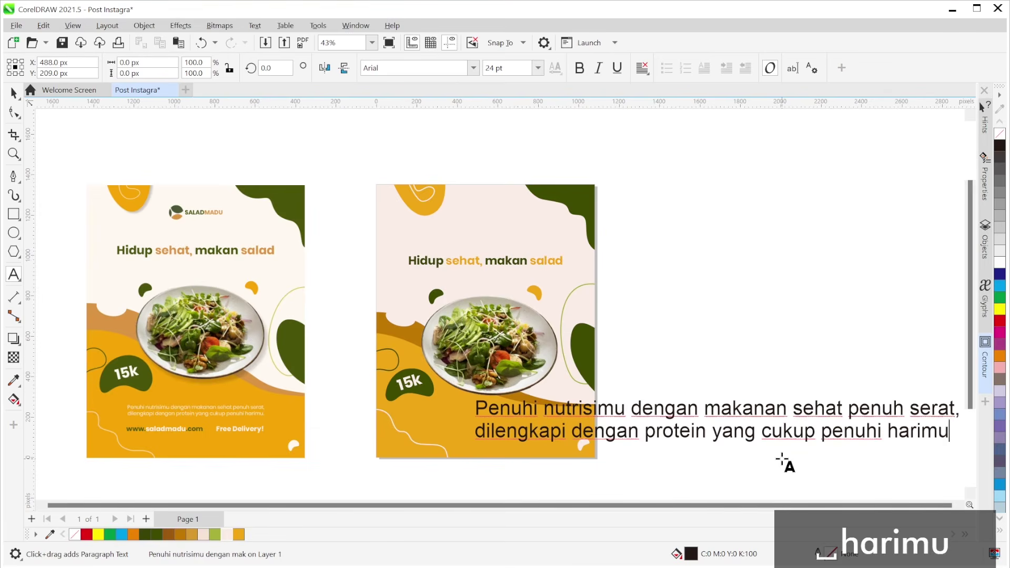
pyautogui.write('.')
pyautogui.press('Escape')
pyautogui.click(12, 100)
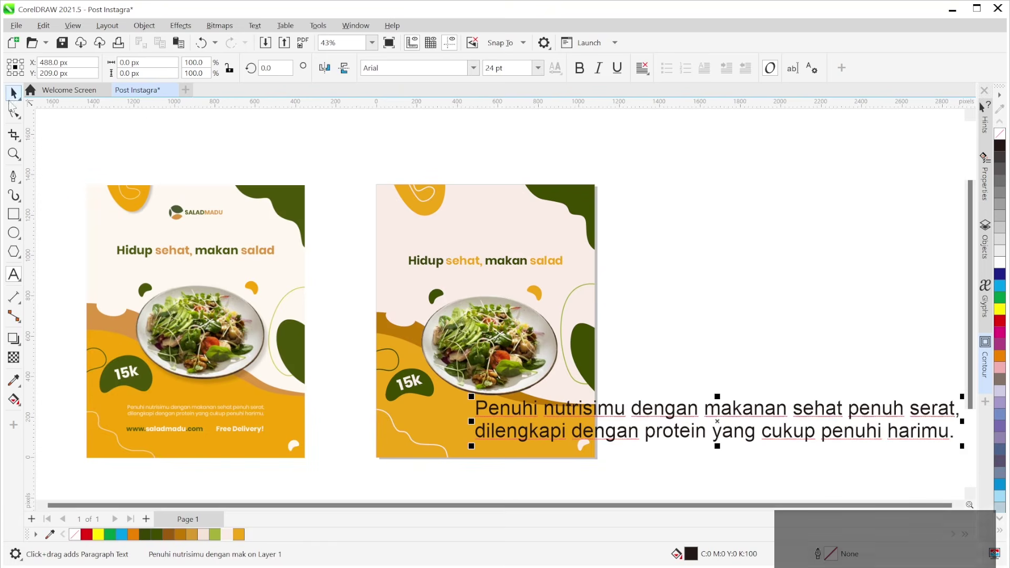
# Set the description text's font to Poppins and its size to 9 pt.
pyautogui.click(474, 67)
pyautogui.click(405, 102)
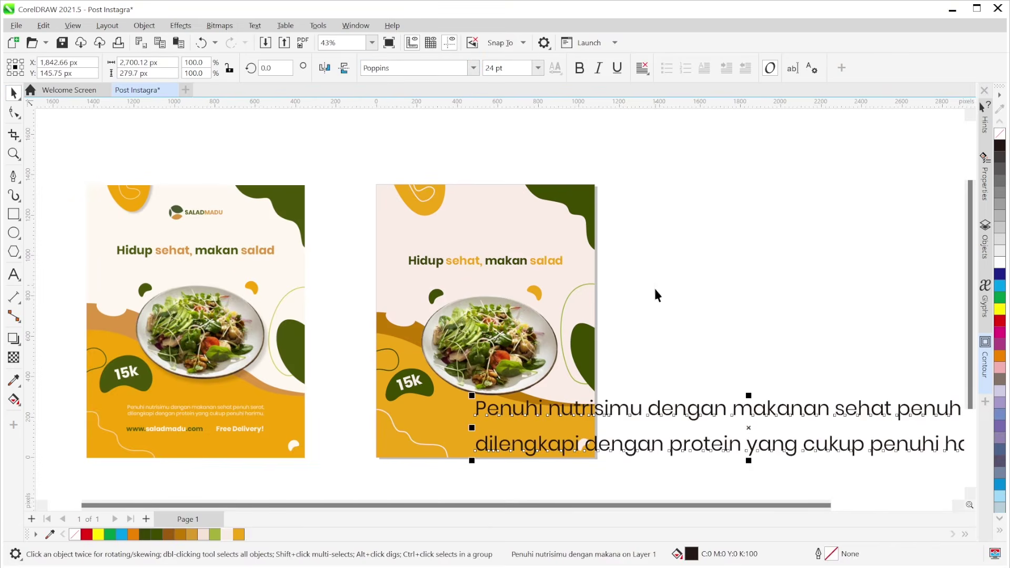
pyautogui.click(538, 69)
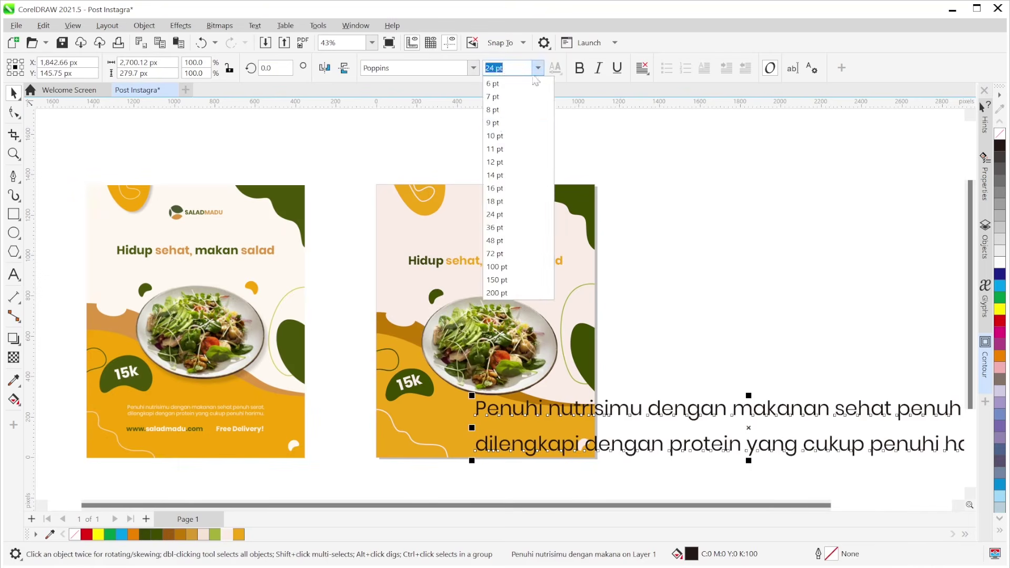
pyautogui.click(493, 122)
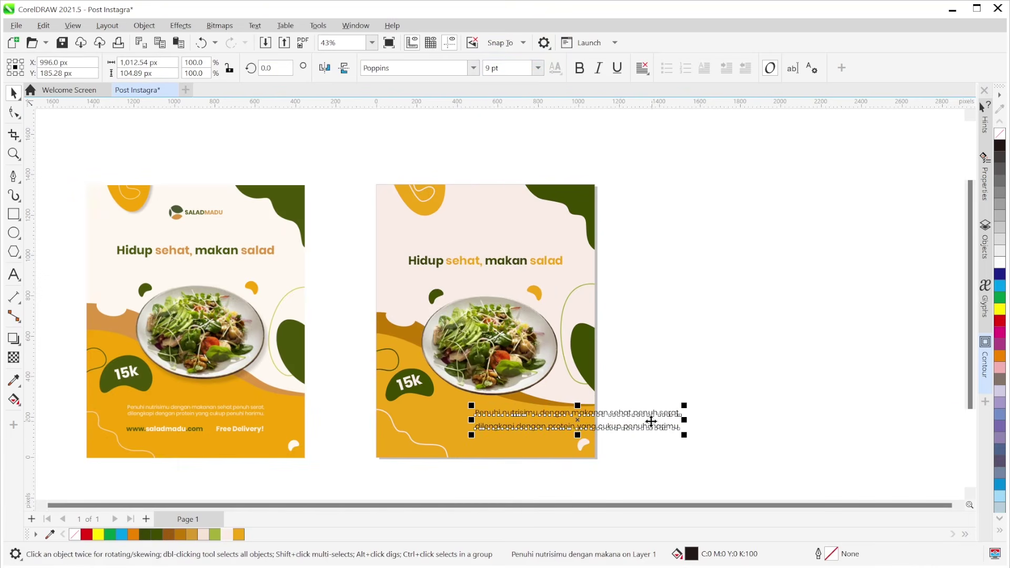
# Scale the description down to about 691 by 72 px and place it in the orange area below the plate.
pyautogui.moveTo(579, 424); pyautogui.dragTo(487, 418)
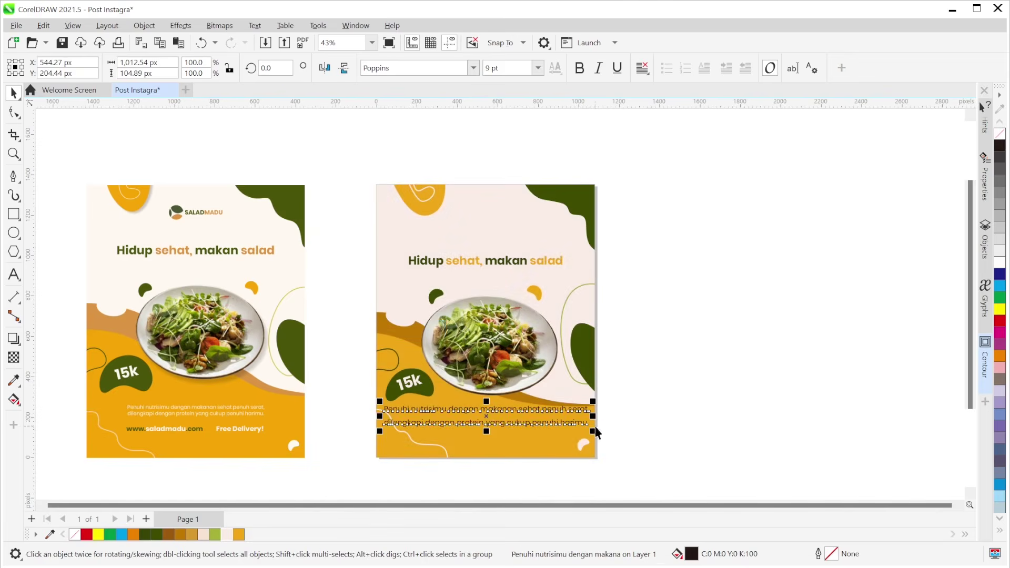
pyautogui.moveTo(597, 432); pyautogui.dragTo(548, 436)
pyautogui.moveTo(532, 436); pyautogui.dragTo(532, 436)
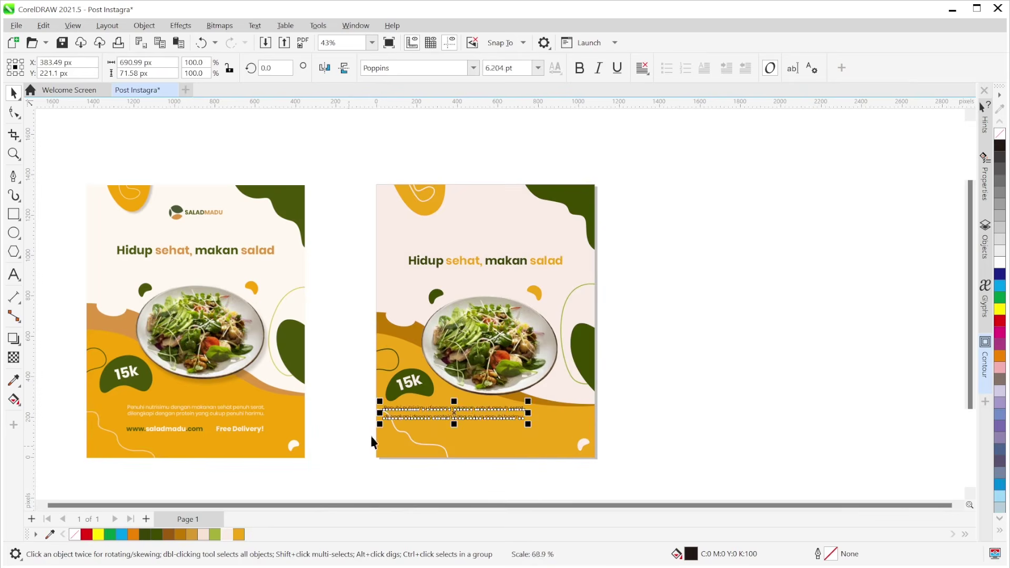
pyautogui.moveTo(453, 411); pyautogui.dragTo(530, 425)
pyautogui.click(589, 453)
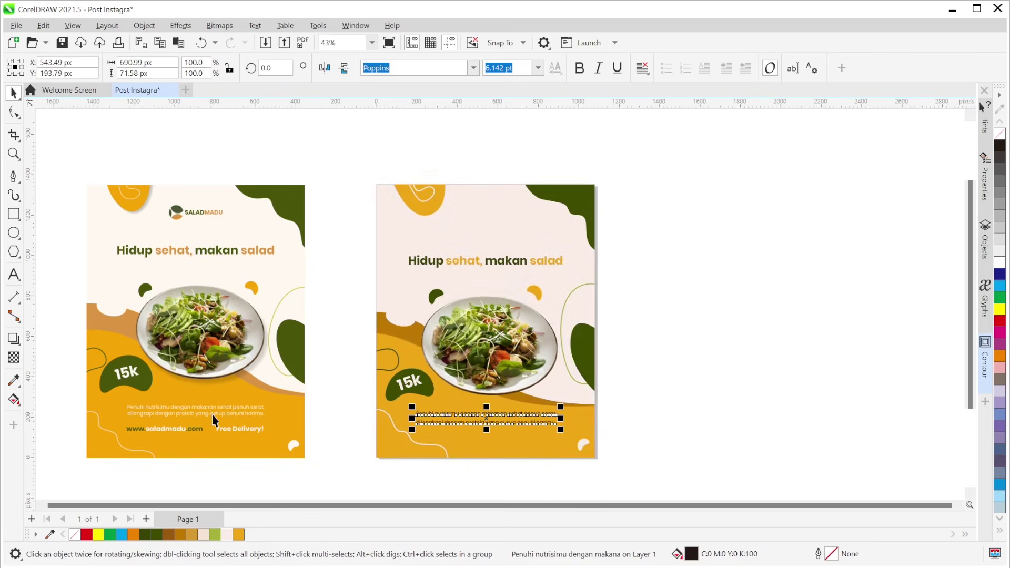
# Fill the description text with pale cream #FAEEE7 and enlarge it slightly to about 704 by 73 px.
pyautogui.click(227, 535)
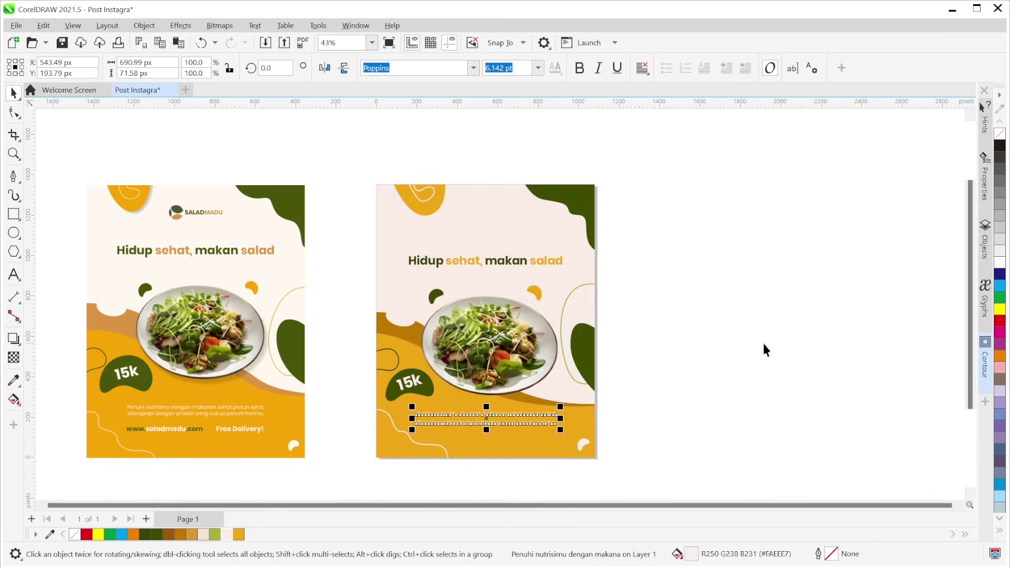
pyautogui.click(766, 350)
pyautogui.scroll(2, 462, 425)
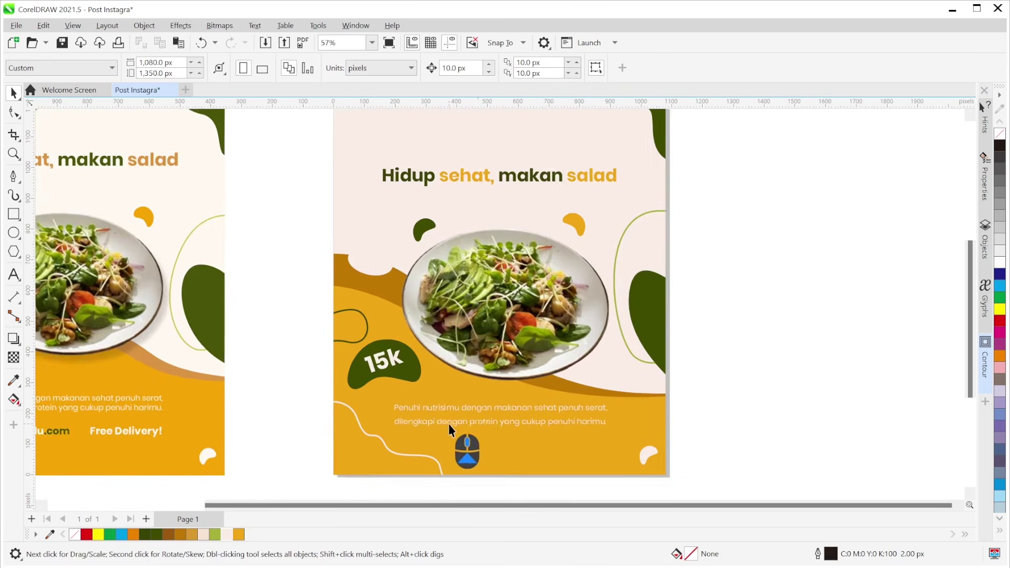
pyautogui.click(471, 421)
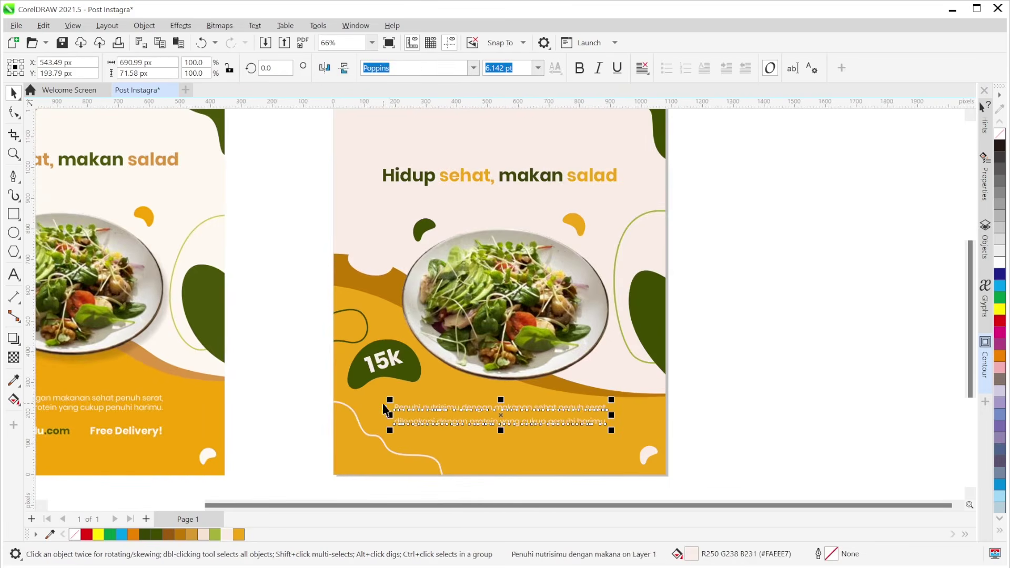
pyautogui.moveTo(390, 400); pyautogui.dragTo(419, 407)
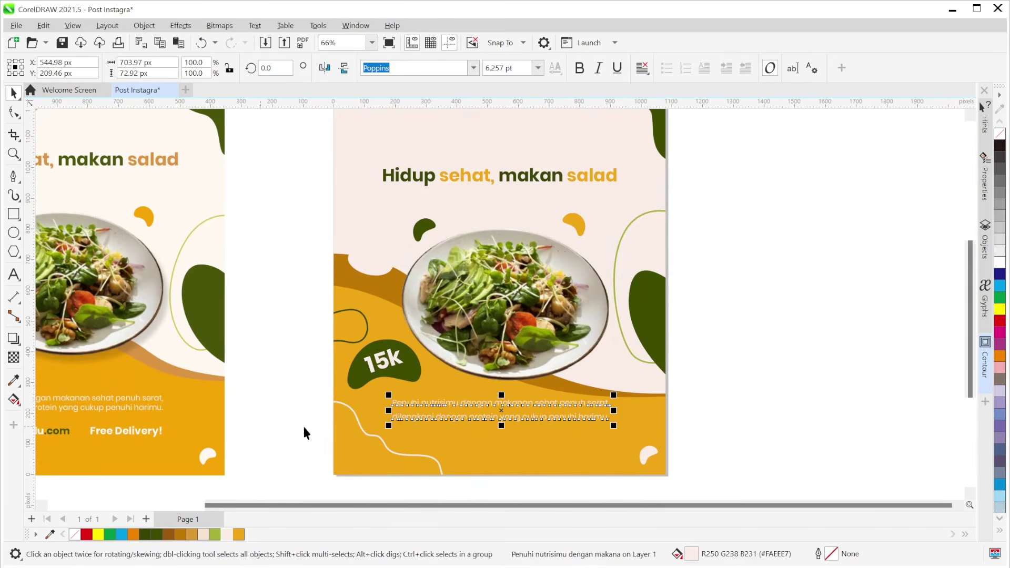
pyautogui.moveTo(250, 416); pyautogui.dragTo(374, 379)
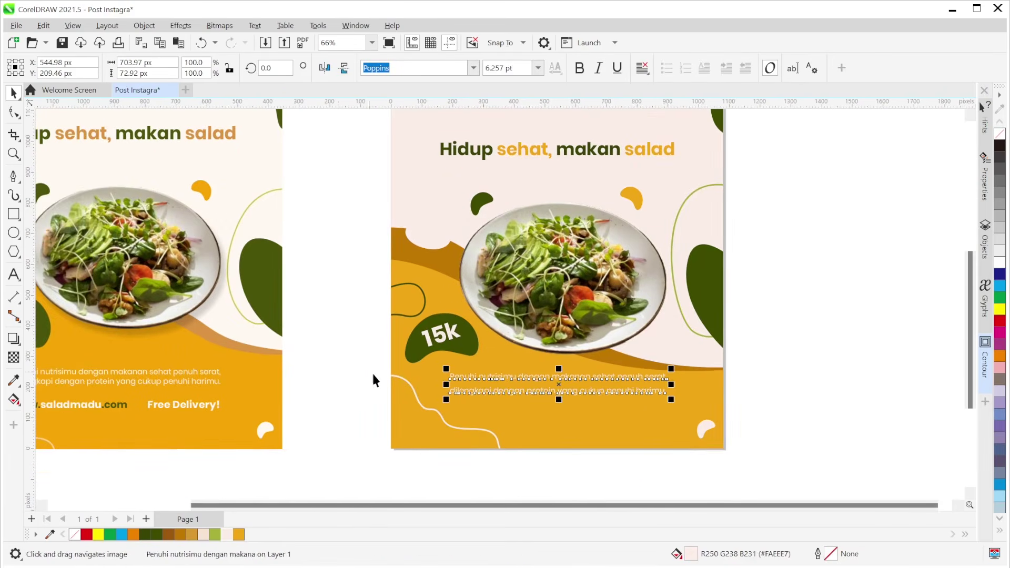
pyautogui.click(319, 387)
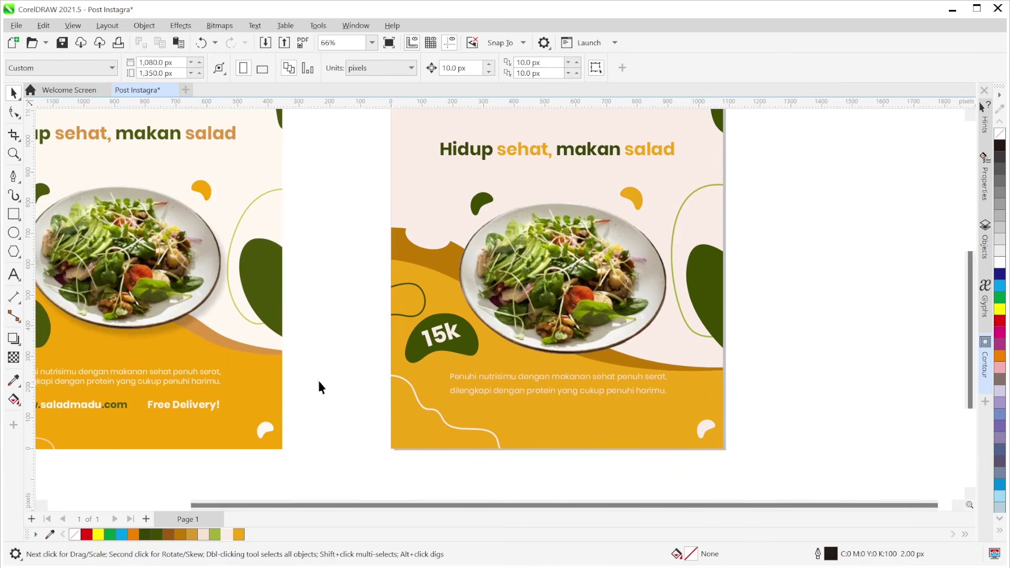
# Tighten the line spacing between the two description lines with the Shape tool.
pyautogui.click(466, 383)
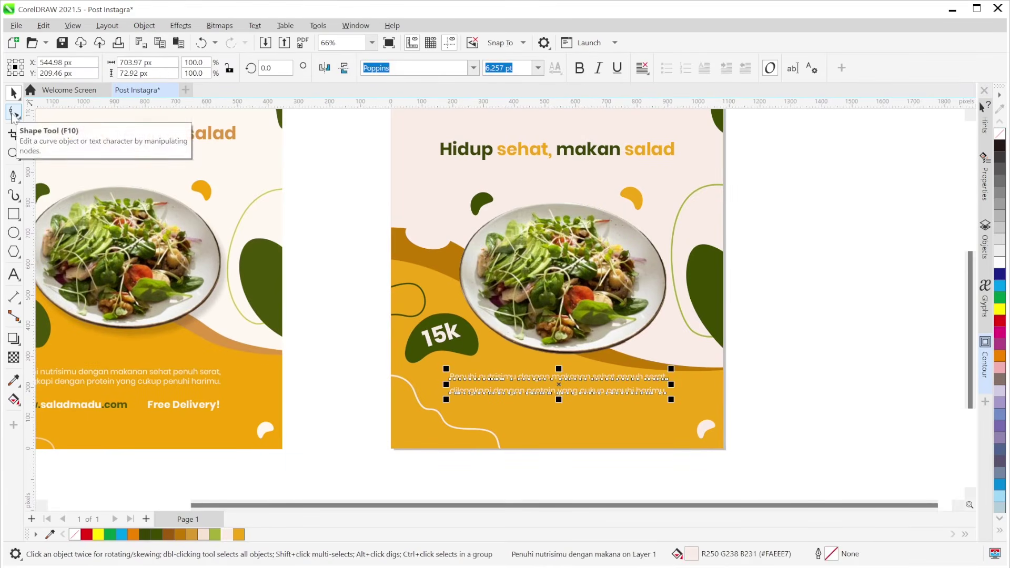
pyautogui.click(14, 113)
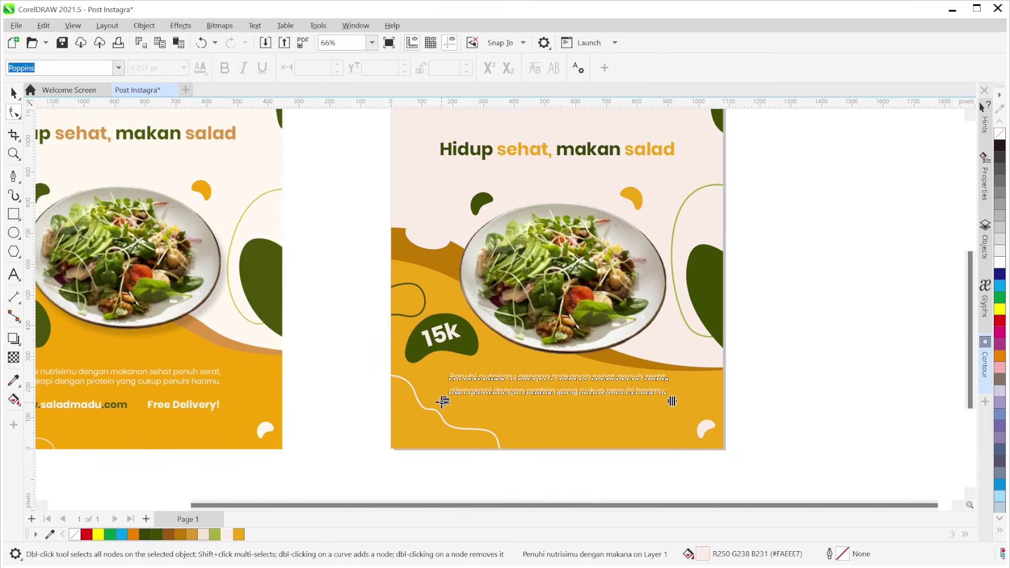
pyautogui.click(442, 402)
pyautogui.moveTo(442, 402); pyautogui.dragTo(440, 390)
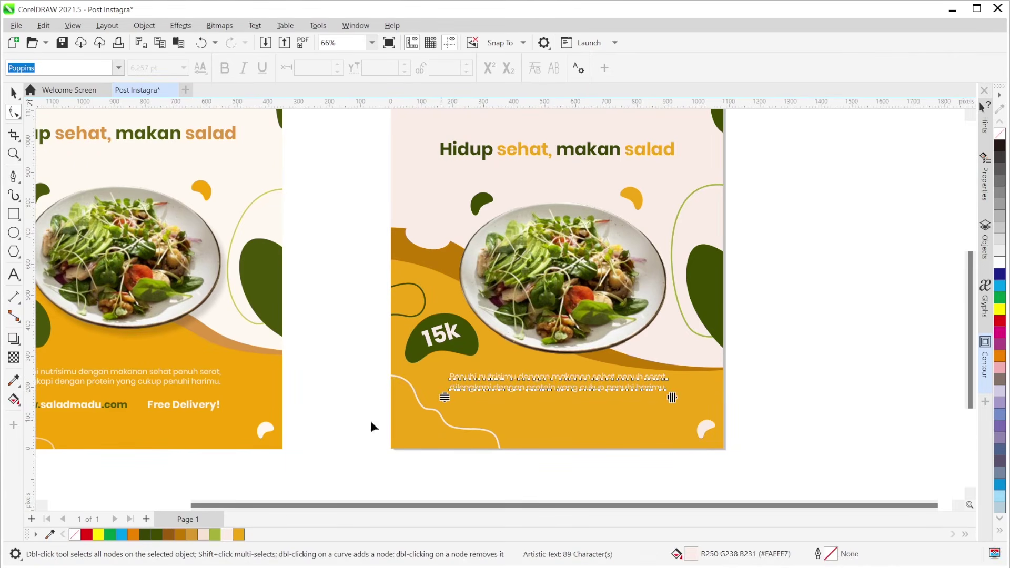
pyautogui.click(14, 93)
# Scale the description text up slightly to about 714 by 63 px.
pyautogui.scroll(-1, 469, 418)
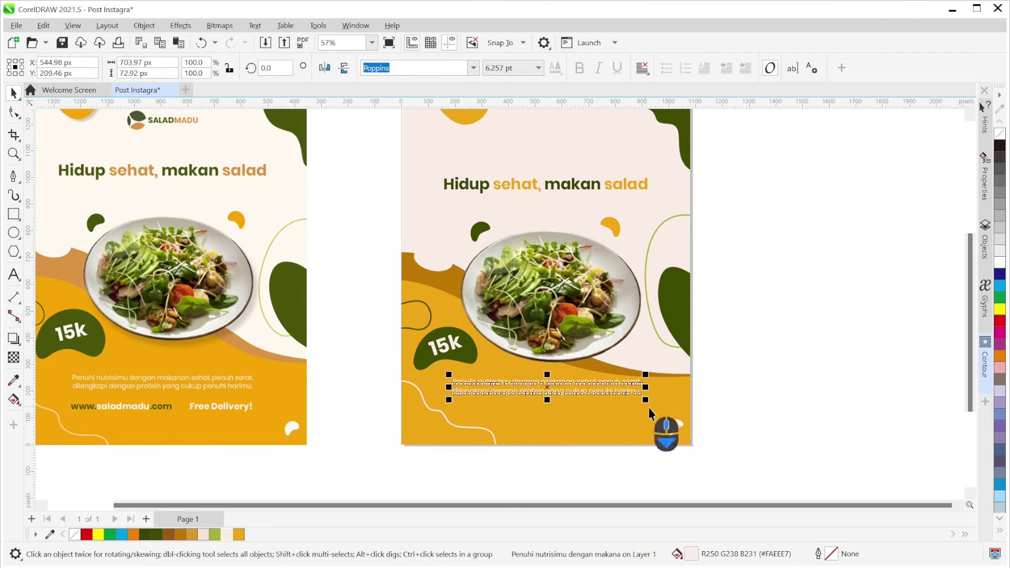
pyautogui.moveTo(648, 401); pyautogui.dragTo(647, 409)
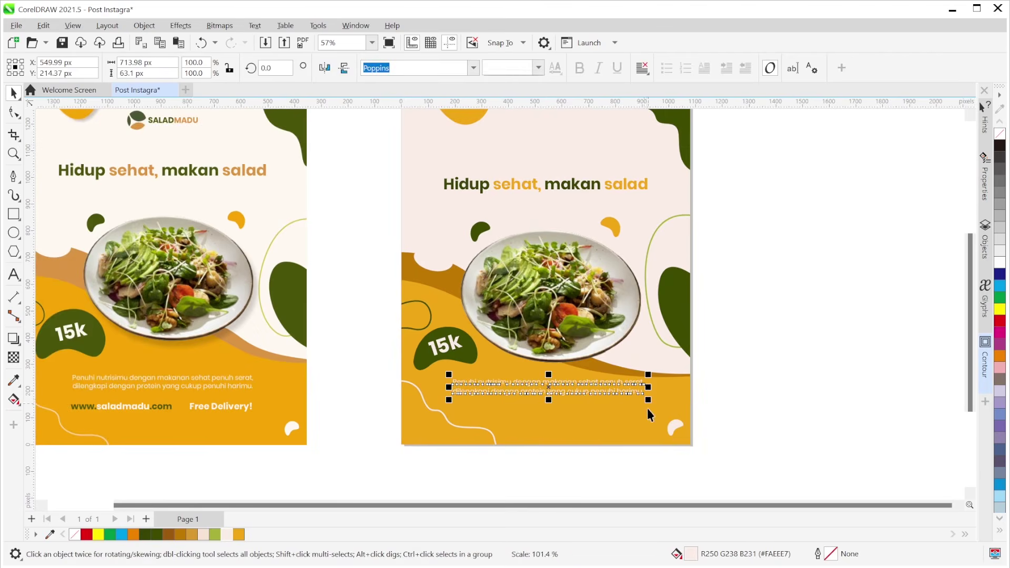
pyautogui.click(795, 374)
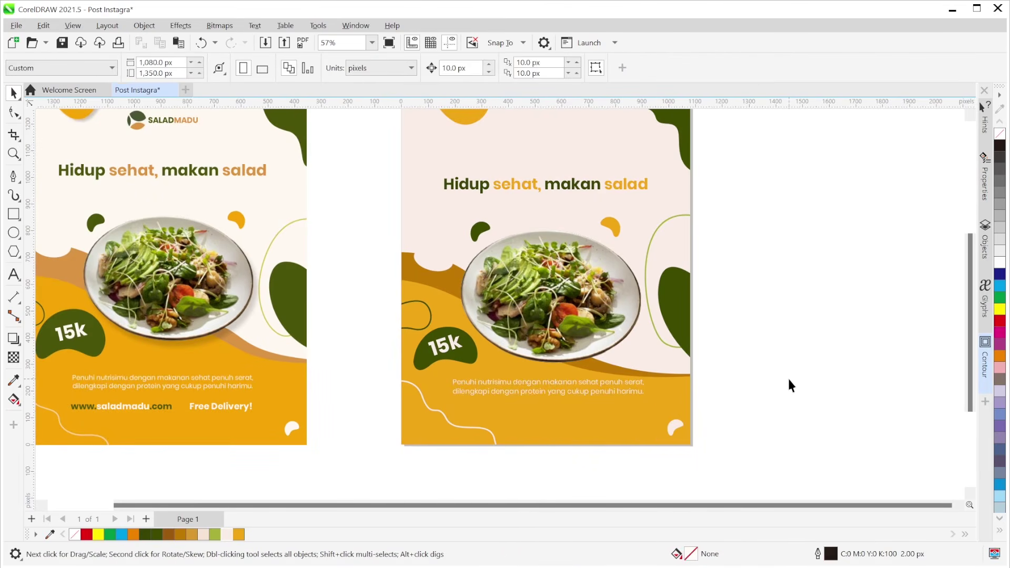
# Centre the description horizontally on the post's background and move it slightly lower.
pyautogui.click(640, 392)
pyautogui.keyDown('shift'); pyautogui.click(624, 426); pyautogui.keyUp('shift')
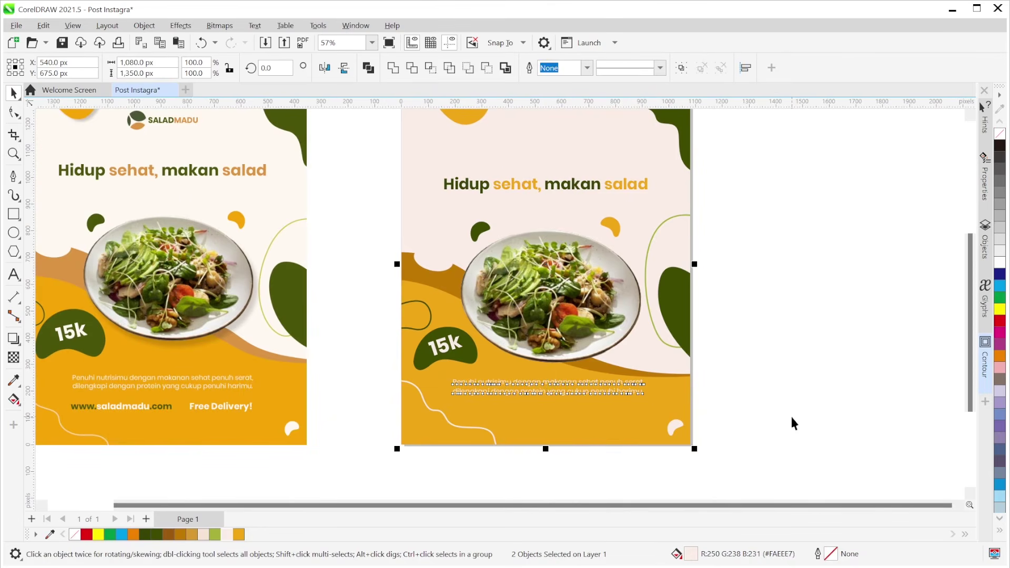
pyautogui.press('c')
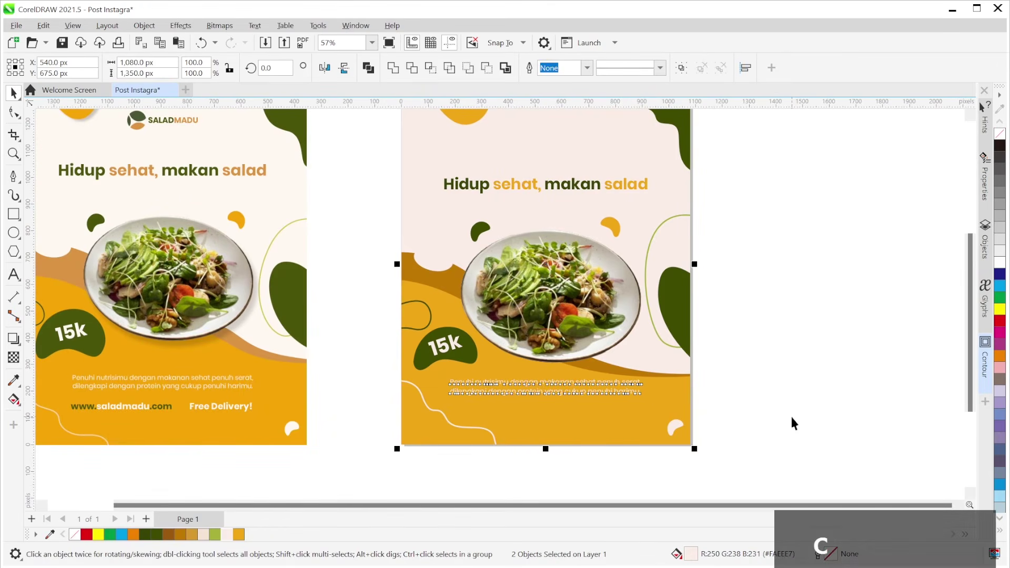
pyautogui.click(792, 422)
pyautogui.moveTo(609, 395); pyautogui.dragTo(609, 402)
pyautogui.click(770, 360)
pyautogui.scroll(-1, 661, 374)
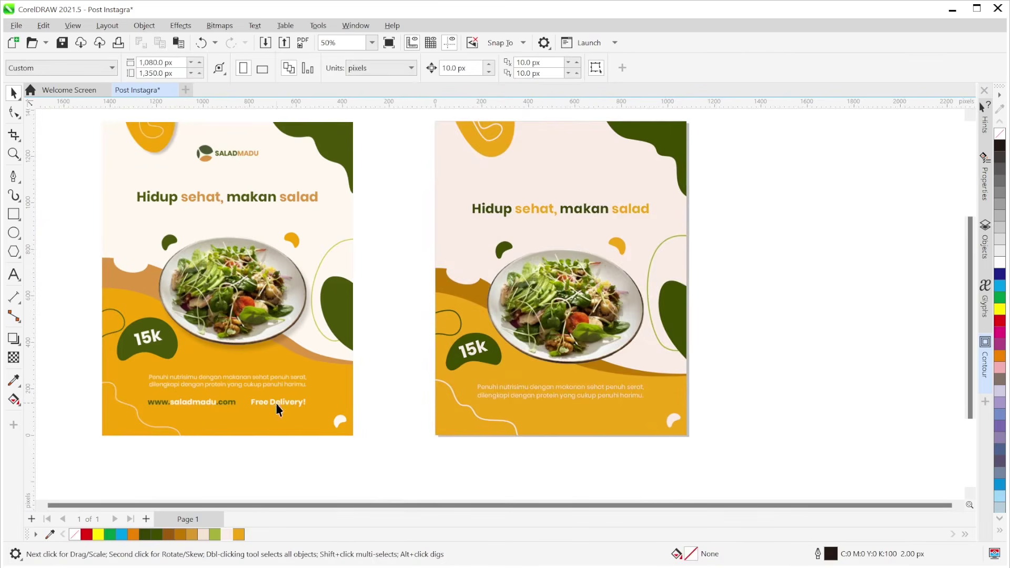
pyautogui.moveTo(641, 320); pyautogui.dragTo(648, 353)
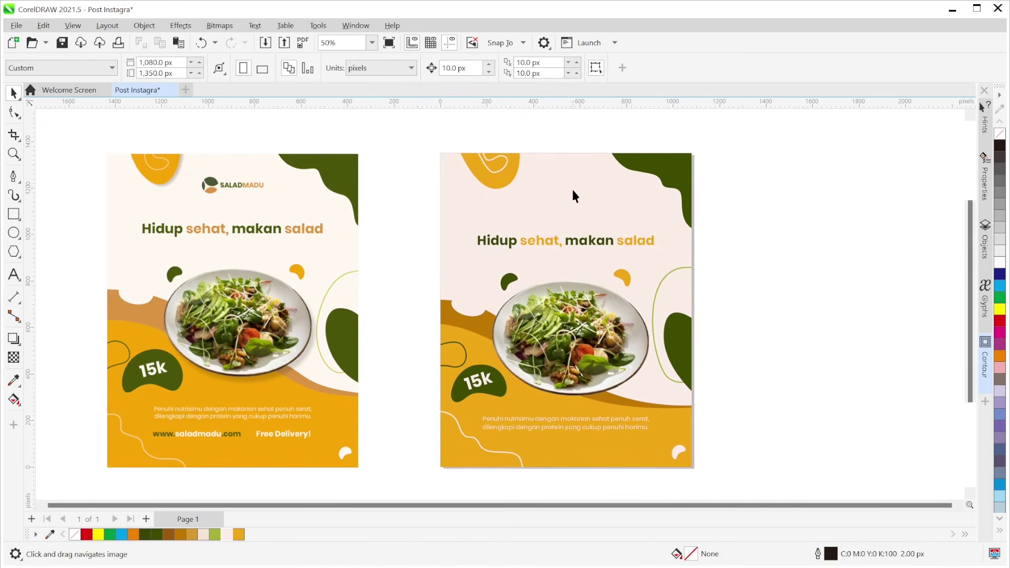